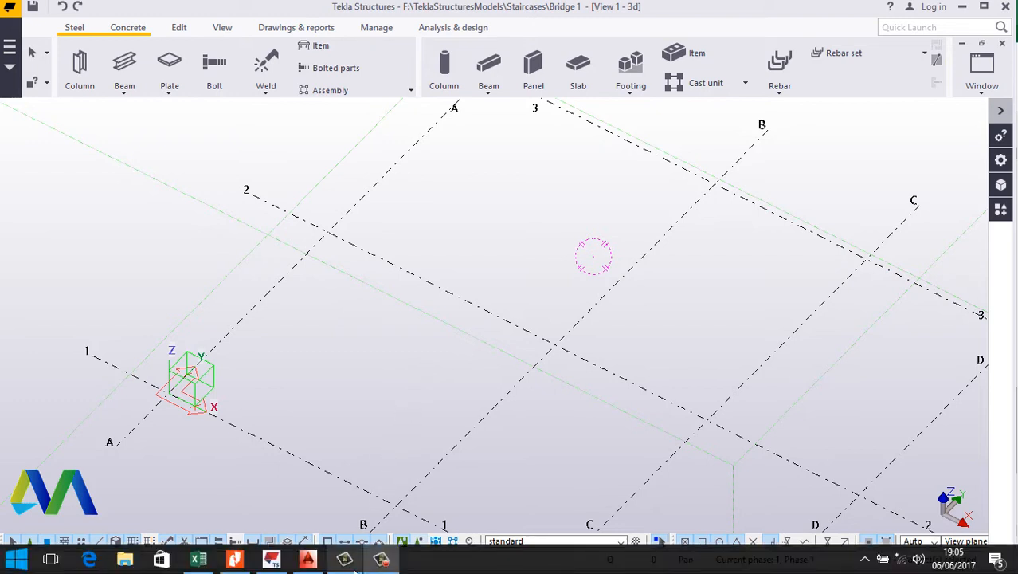
Step: Examine the D484 bridge coordinates in the Excel workbook and in the steel option setting-out PDF in Nitro Pro
{"action": "left_click", "coordinate": [199, 560]}
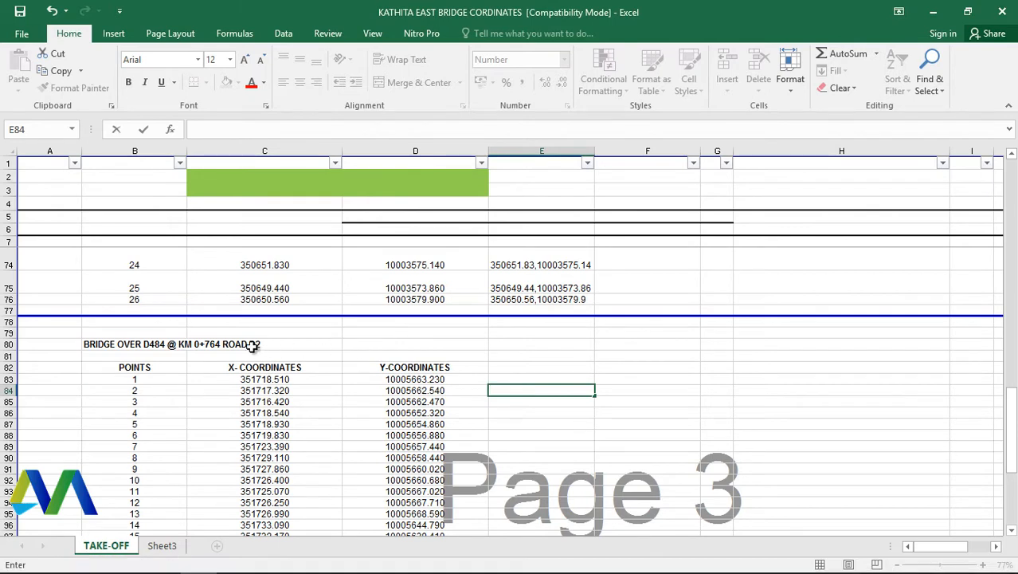
{"action": "scroll", "coordinate": [230, 351], "scroll_direction": "up", "scroll_amount": 3}
{"action": "scroll", "coordinate": [229, 350], "scroll_direction": "down", "scroll_amount": 2}
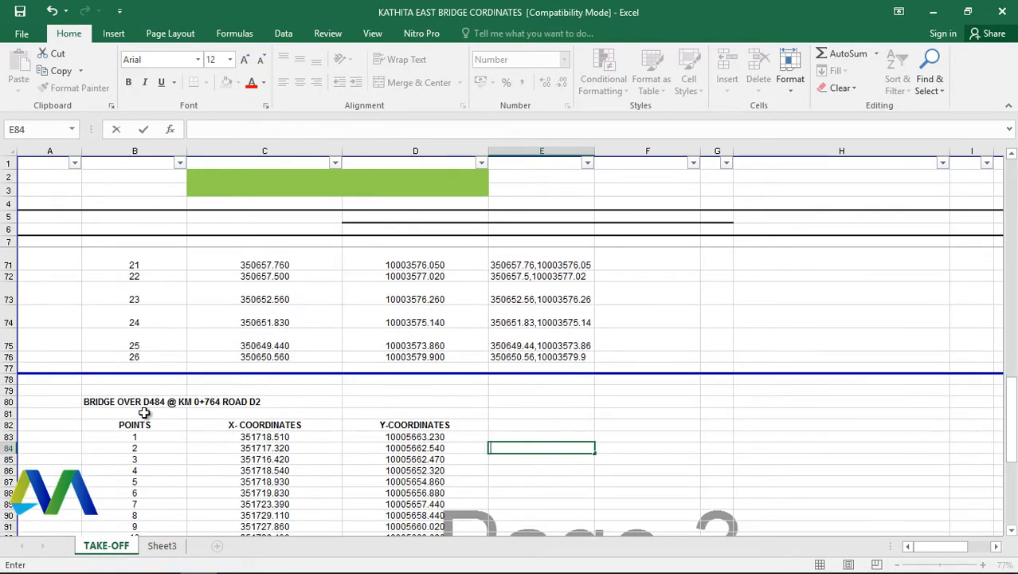
{"action": "mouse_move", "coordinate": [311, 570]}
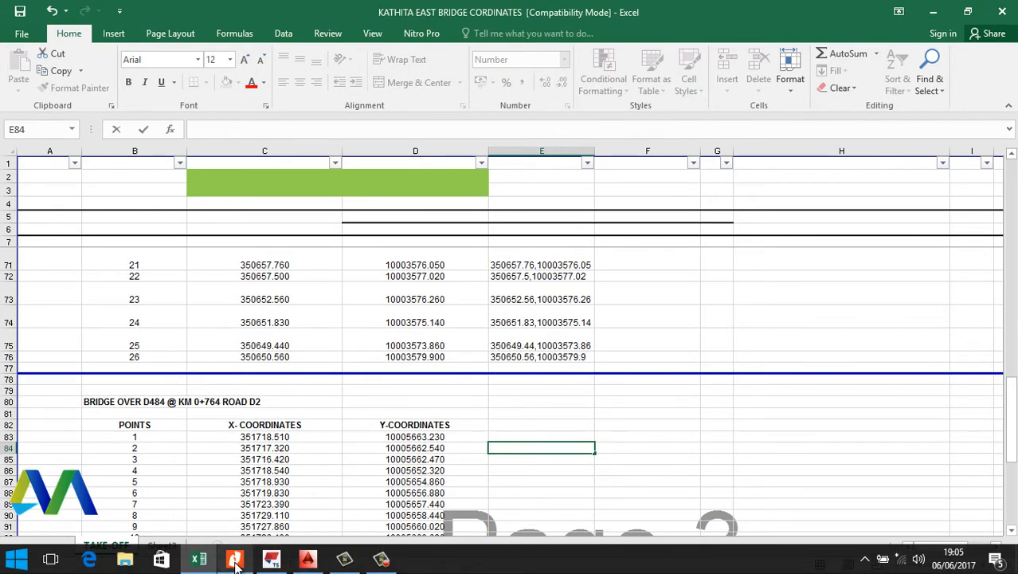
{"action": "left_click", "coordinate": [234, 560]}
{"action": "left_click", "coordinate": [367, 126]}
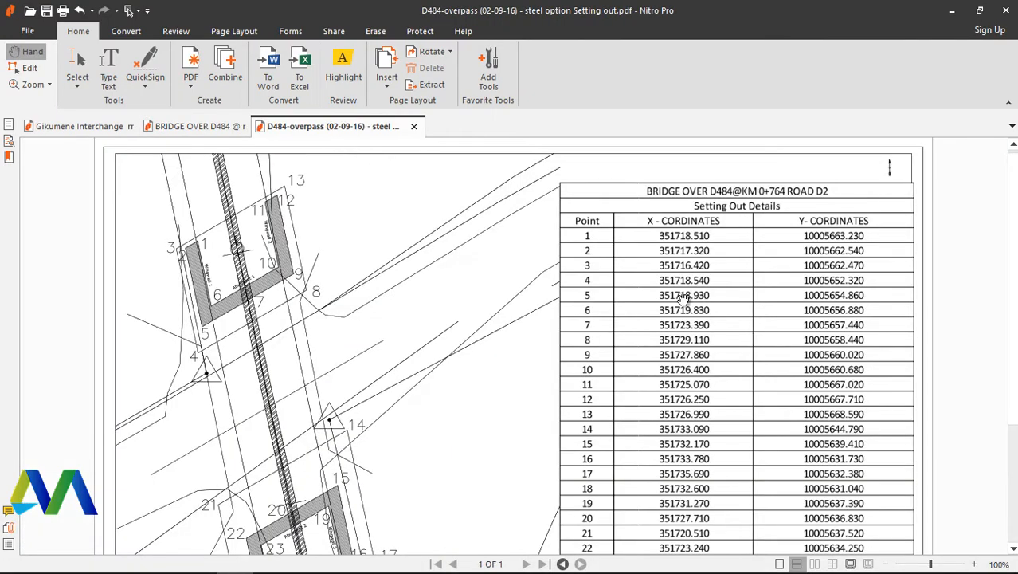
{"action": "scroll", "coordinate": [812, 251], "scroll_direction": "down", "scroll_amount": 3}
{"action": "scroll", "coordinate": [809, 253], "scroll_direction": "up", "scroll_amount": 3}
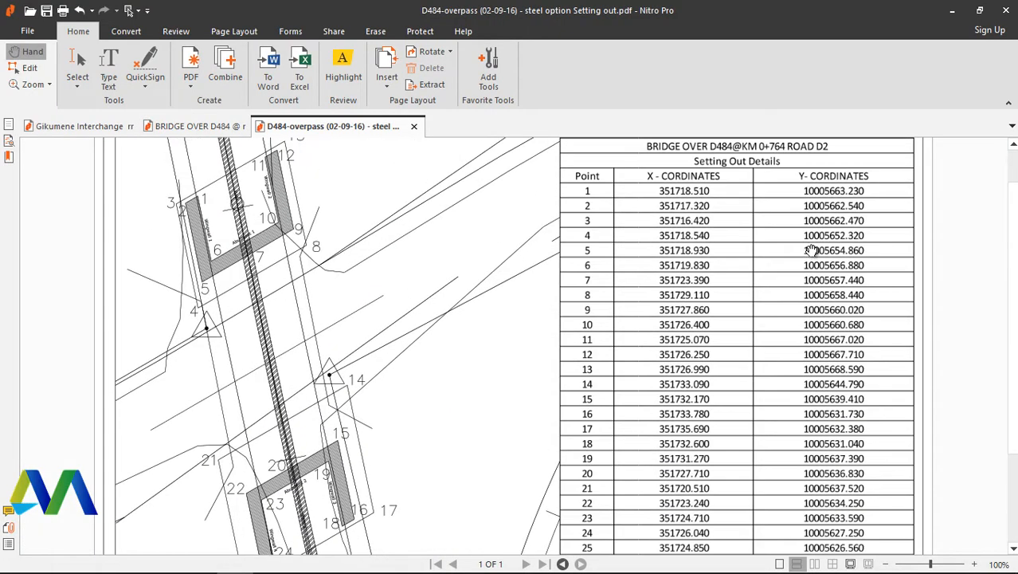
{"action": "scroll", "coordinate": [662, 260], "scroll_direction": "down", "scroll_amount": 3}
{"action": "scroll", "coordinate": [692, 252], "scroll_direction": "up", "scroll_amount": 3}
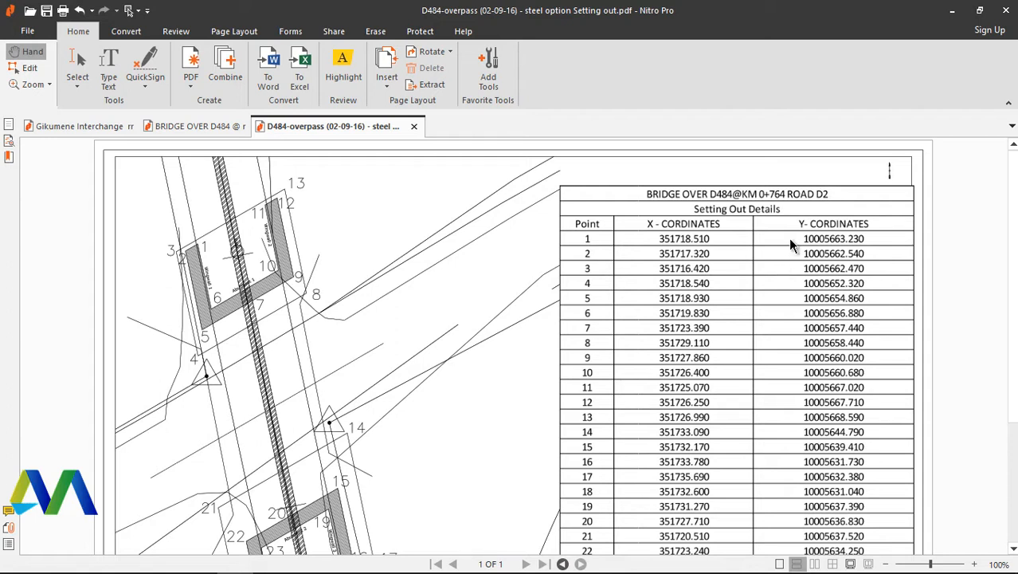
{"action": "mouse_move", "coordinate": [236, 560]}
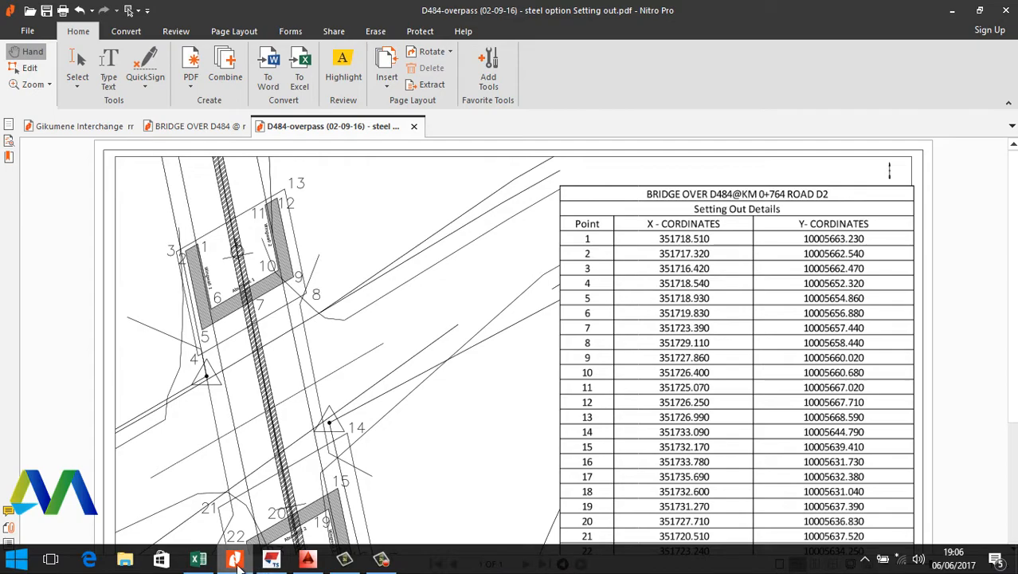
Step: Switch to Excel and insert the CONCATENATE text function in cell E83 beside point 1 of the D484 bridge table
{"action": "left_click", "coordinate": [198, 560]}
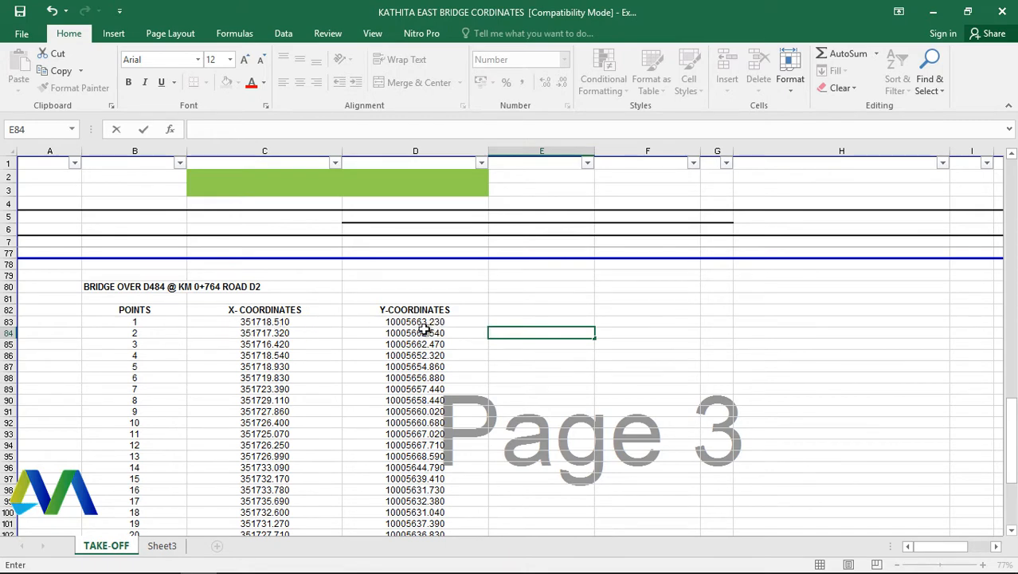
{"action": "scroll", "coordinate": [472, 350], "scroll_direction": "up", "scroll_amount": 1}
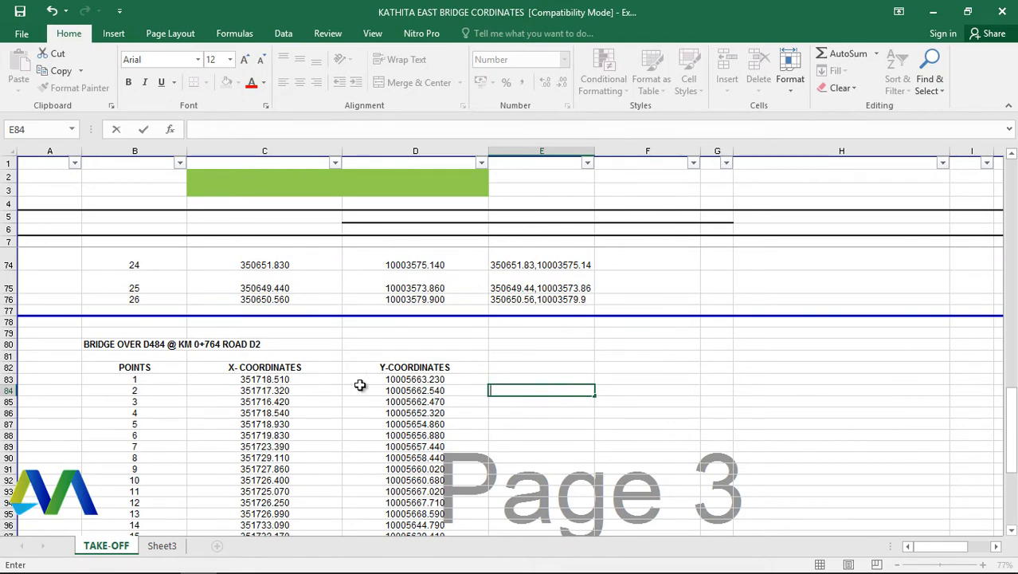
{"action": "left_click", "coordinate": [508, 379]}
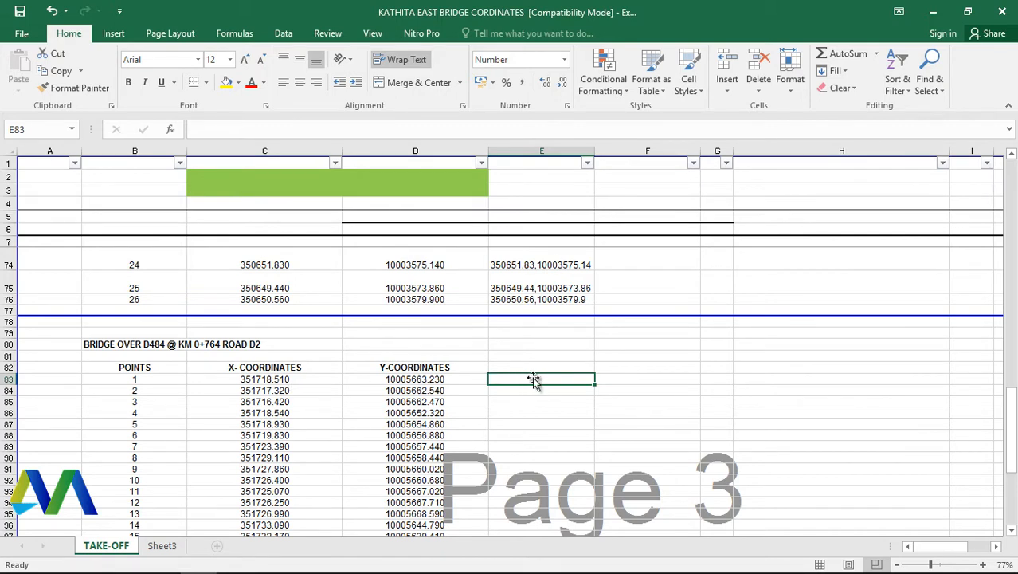
{"action": "left_click", "coordinate": [235, 34]}
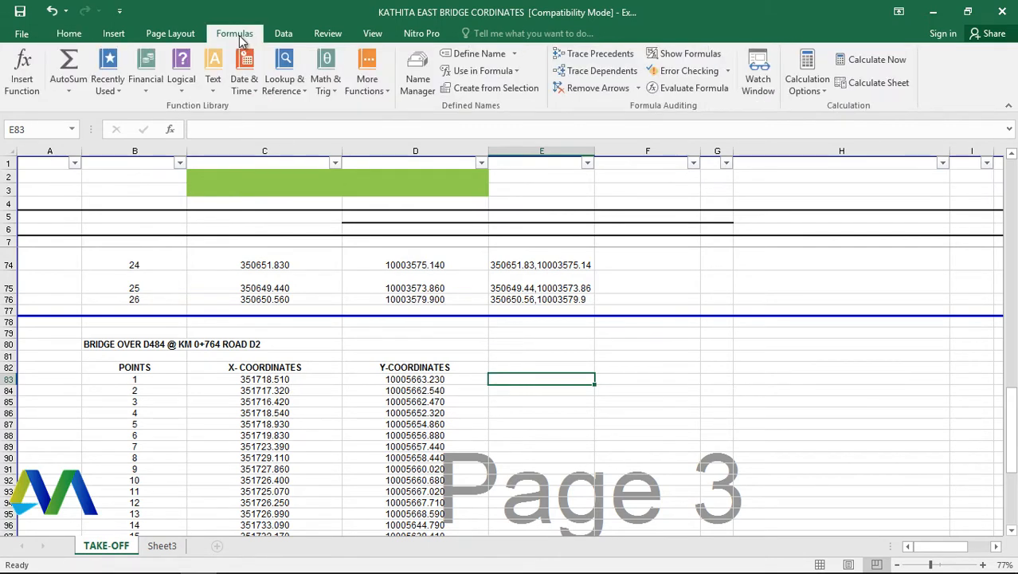
{"action": "left_click", "coordinate": [214, 93]}
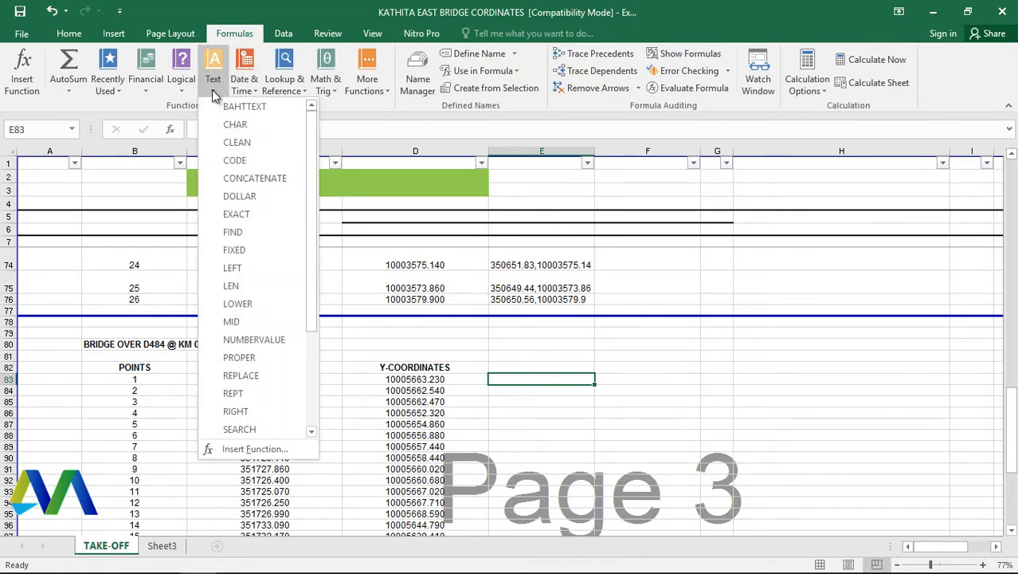
{"action": "left_click", "coordinate": [245, 180]}
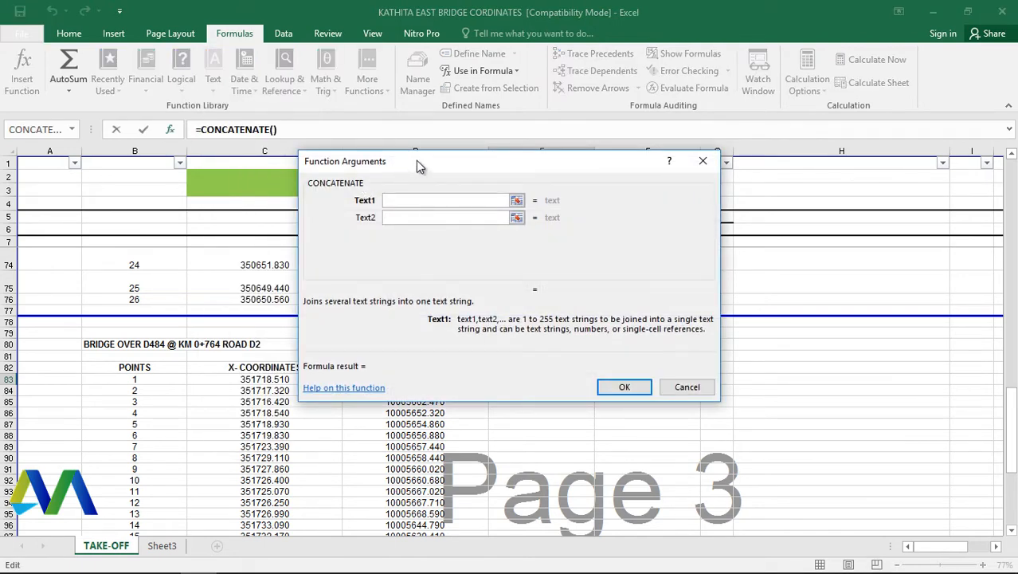
{"action": "left_click_drag", "start_coordinate": [415, 161], "coordinate": [621, 114]}
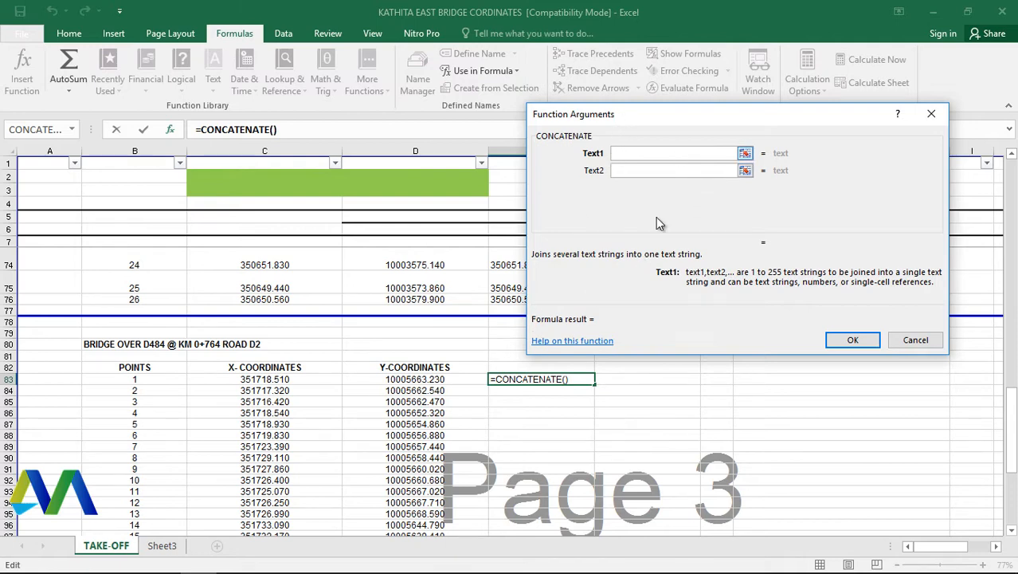
Step: Join the X coordinate in C83, a comma and the Y coordinate in D83 as the CONCATENATE arguments
{"action": "left_click", "coordinate": [260, 381]}
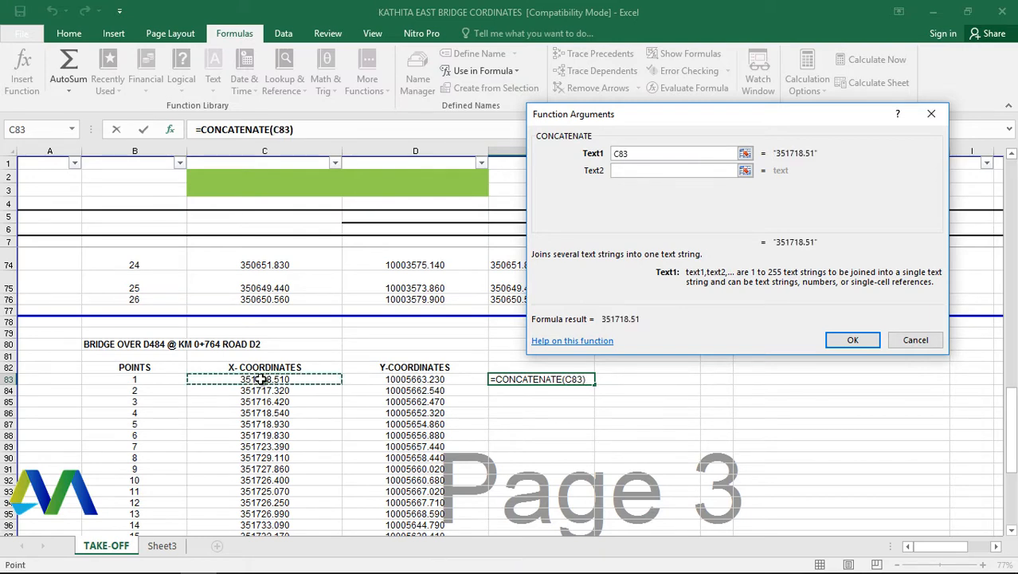
{"action": "left_click", "coordinate": [623, 170]}
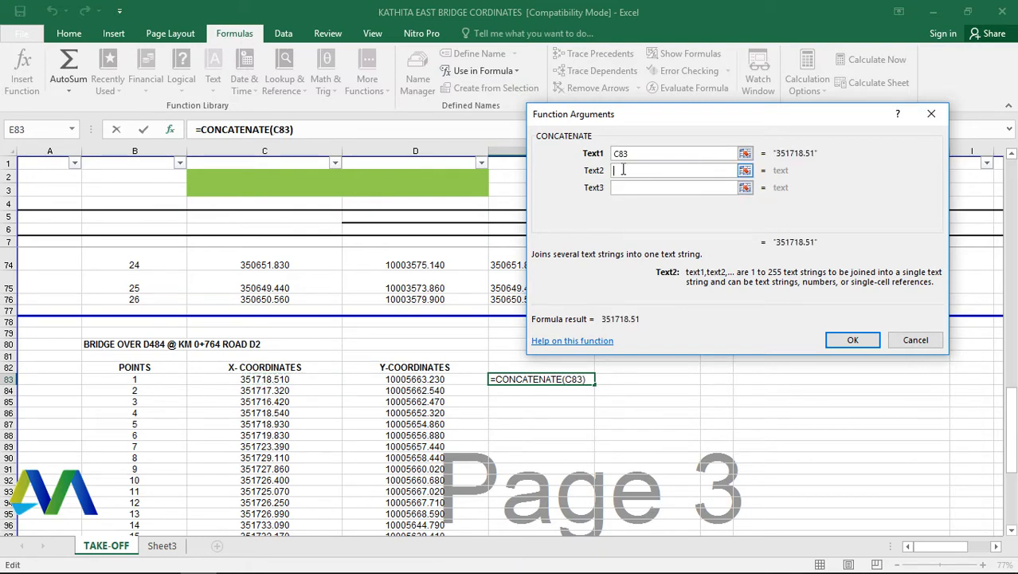
{"action": "type", "text": ","}
{"action": "left_click", "coordinate": [624, 188]}
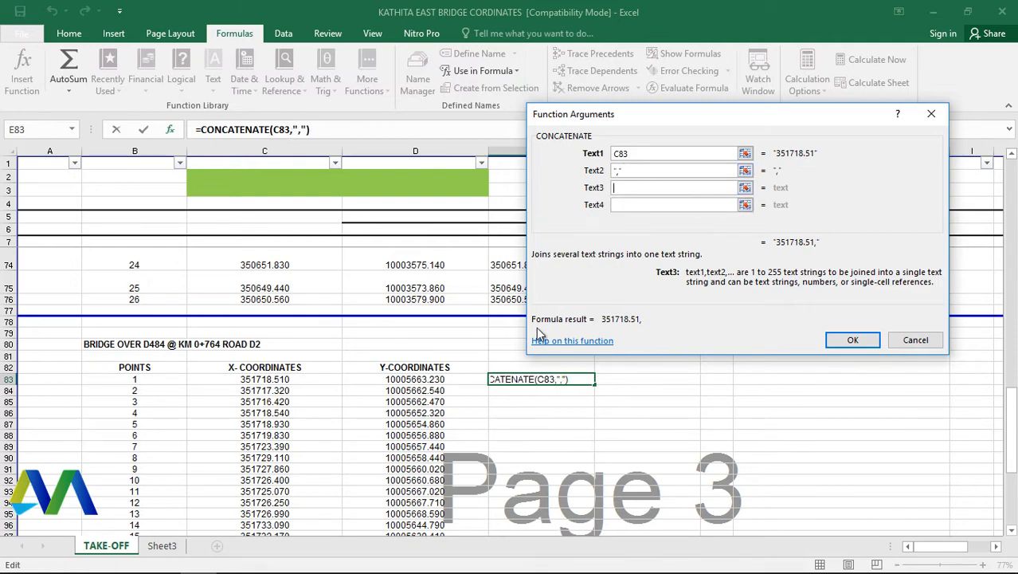
{"action": "left_click", "coordinate": [415, 379]}
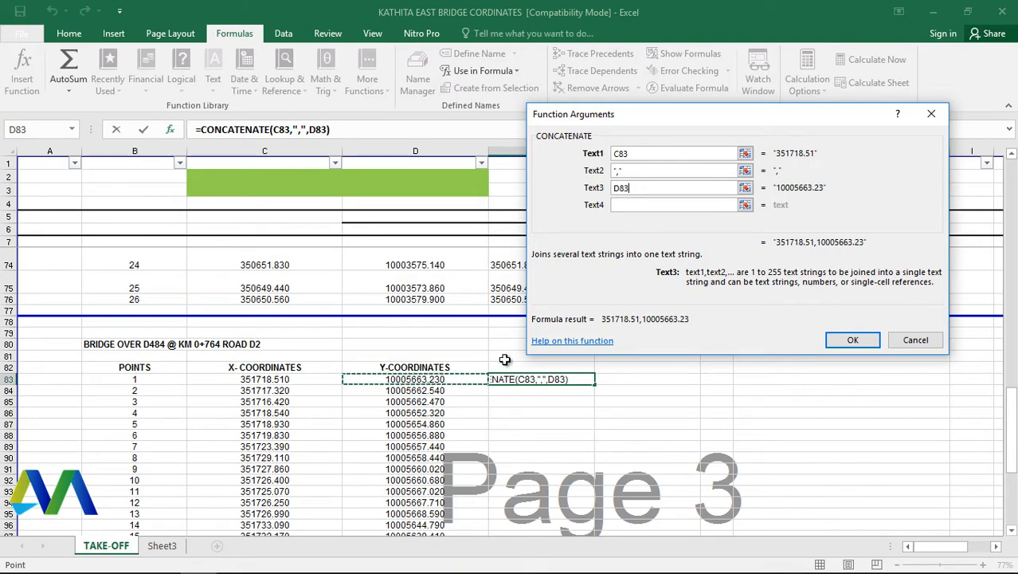
{"action": "left_click", "coordinate": [852, 341]}
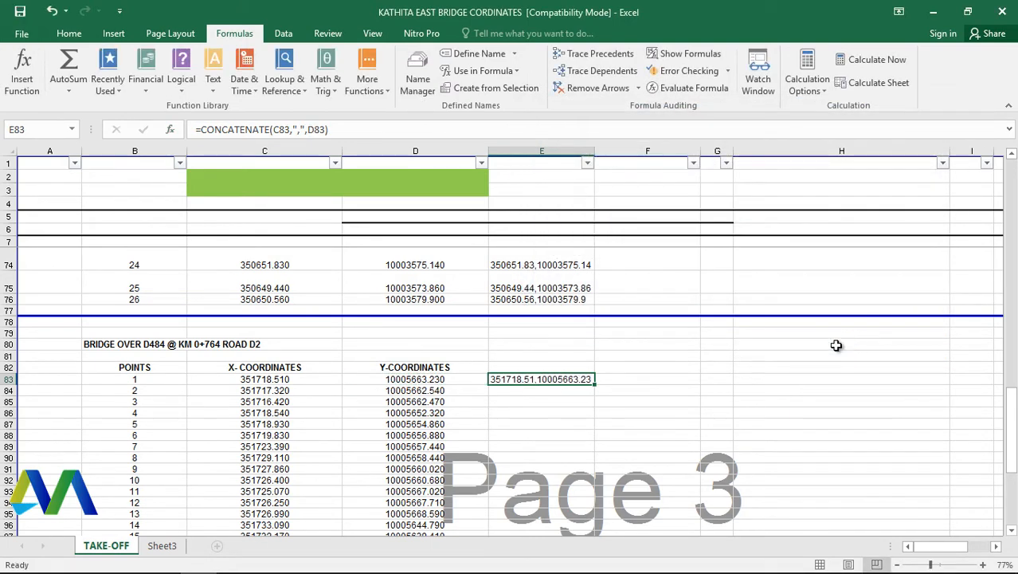
Step: Fill the E83 formula down to E108 for point 26 and move the print area's lower boundary up to row 108
{"action": "scroll", "coordinate": [542, 388], "scroll_direction": "down", "scroll_amount": 3}
{"action": "scroll", "coordinate": [522, 320], "scroll_direction": "up", "scroll_amount": 3}
{"action": "scroll", "coordinate": [481, 343], "scroll_direction": "down", "scroll_amount": 4}
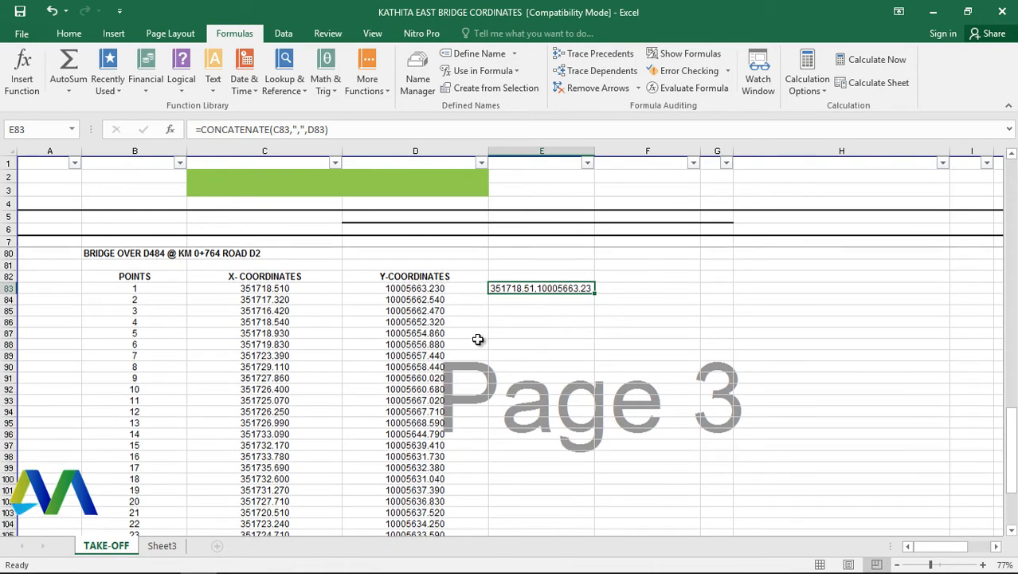
{"action": "scroll", "coordinate": [531, 314], "scroll_direction": "up", "scroll_amount": 4}
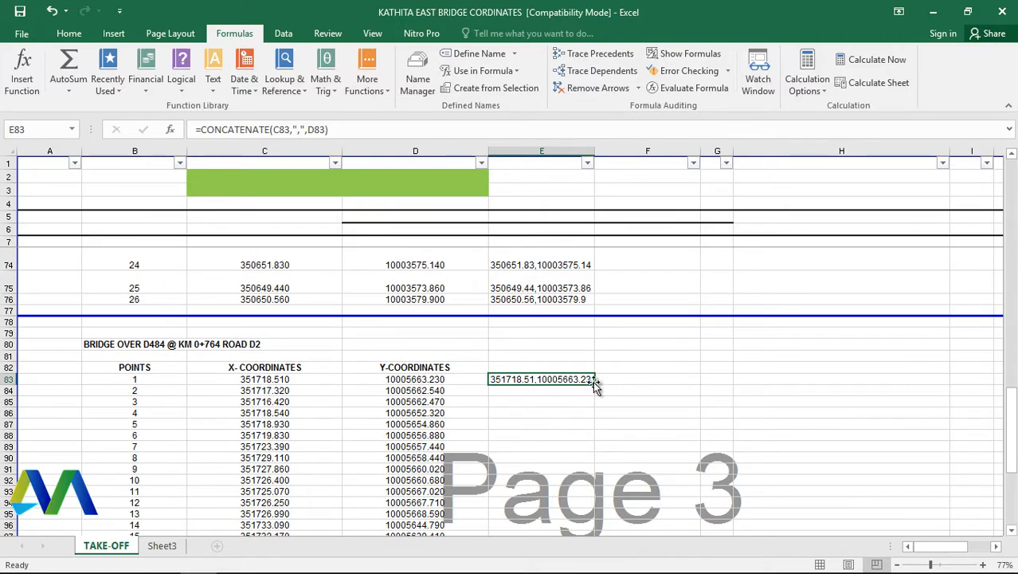
{"action": "scroll", "coordinate": [586, 368], "scroll_direction": "down", "scroll_amount": 3}
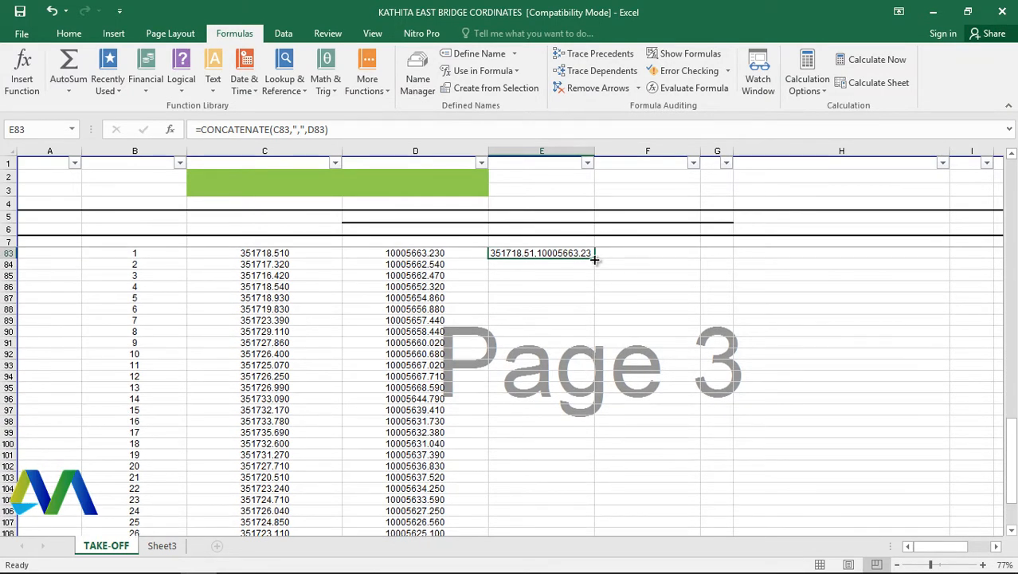
{"action": "left_click_drag", "start_coordinate": [595, 259], "coordinate": [588, 507]}
{"action": "scroll", "coordinate": [563, 383], "scroll_direction": "down", "scroll_amount": 2}
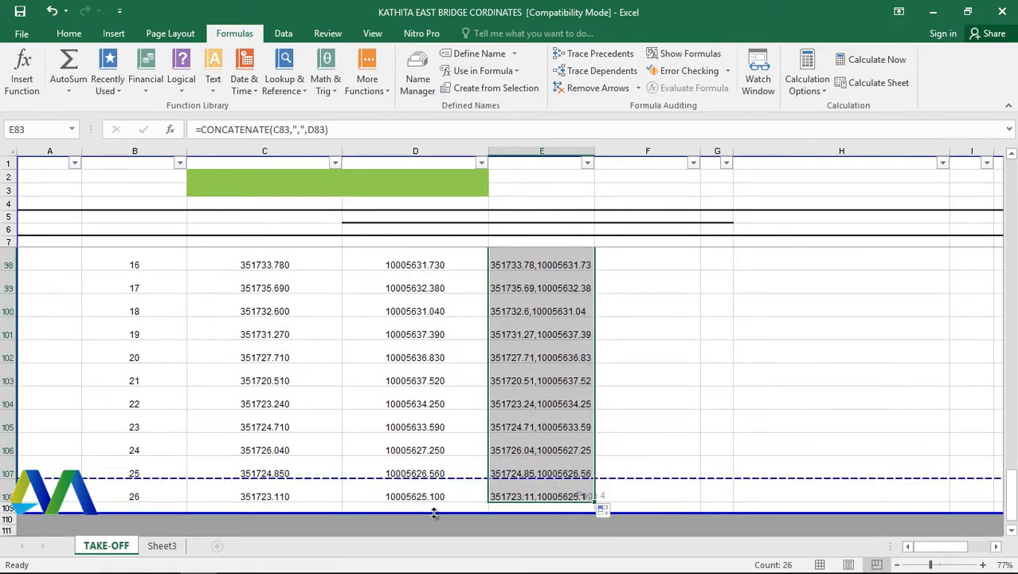
{"action": "mouse_move", "coordinate": [434, 511]}
{"action": "left_mouse_down"}
{"action": "mouse_move", "coordinate": [434, 479]}
{"action": "mouse_move", "coordinate": [432, 503]}
{"action": "left_mouse_up"}
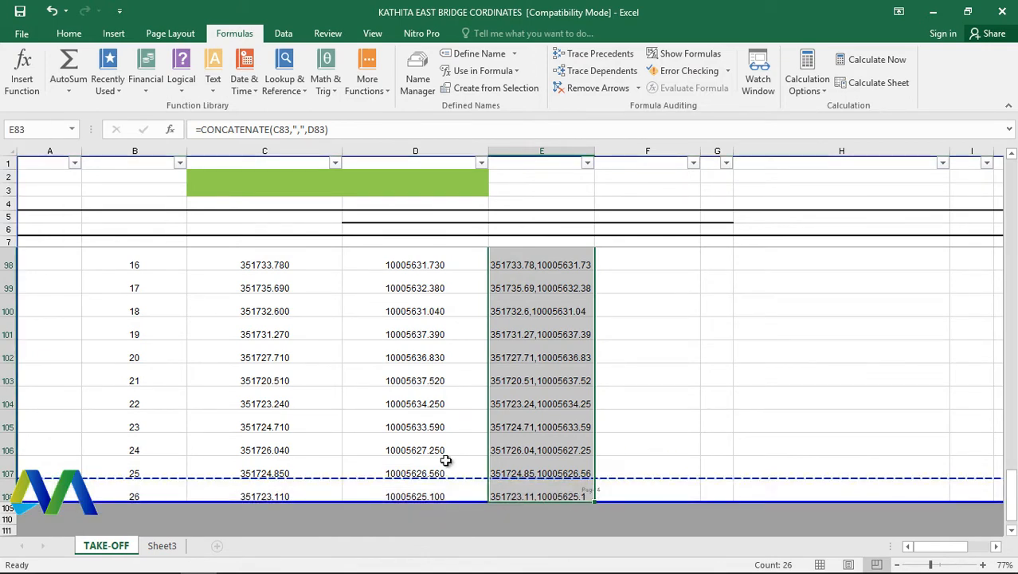
Step: Copy the joined coordinates of all bridge points in E83:E108
{"action": "scroll", "coordinate": [425, 487], "scroll_direction": "down", "scroll_amount": 1}
{"action": "scroll", "coordinate": [472, 477], "scroll_direction": "up", "scroll_amount": 4}
{"action": "scroll", "coordinate": [475, 468], "scroll_direction": "up", "scroll_amount": 6}
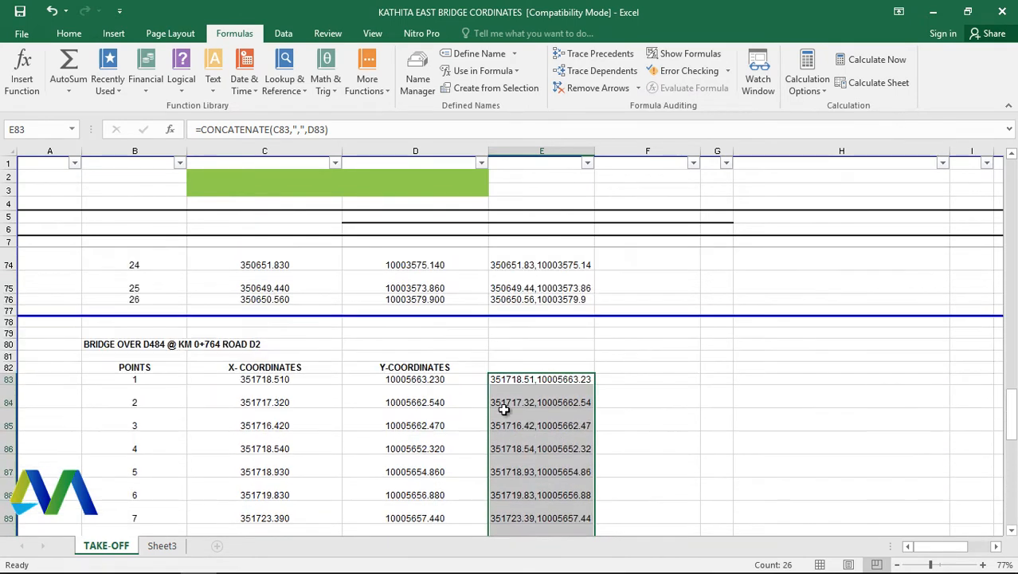
{"action": "scroll", "coordinate": [522, 436], "scroll_direction": "down", "scroll_amount": 2}
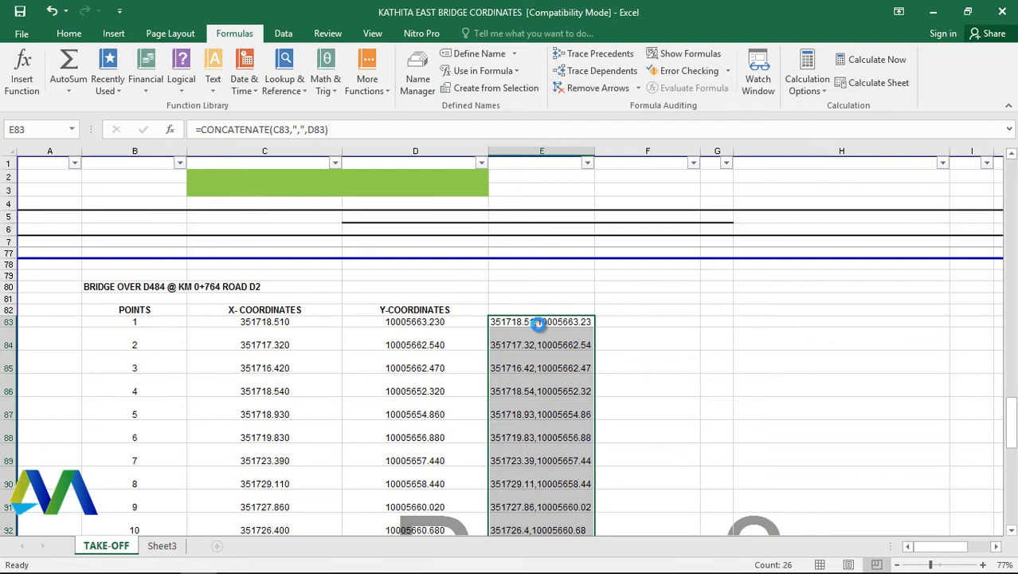
{"action": "key", "text": "ctrl+c"}
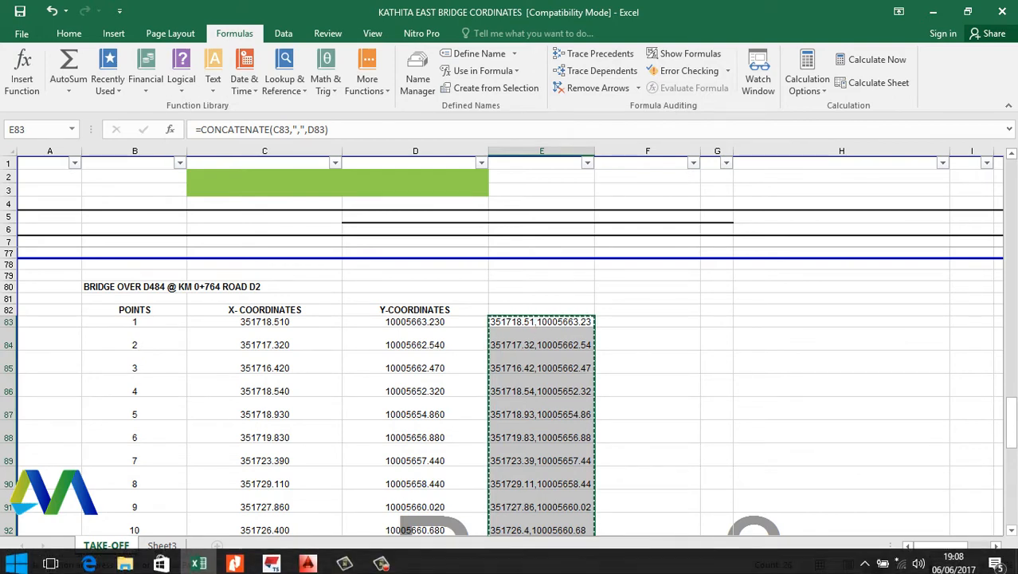
Step: Switch to AutoCAD and plot the copied coordinates in Drawing1 with the Multiple Points command
{"action": "left_click", "coordinate": [308, 558]}
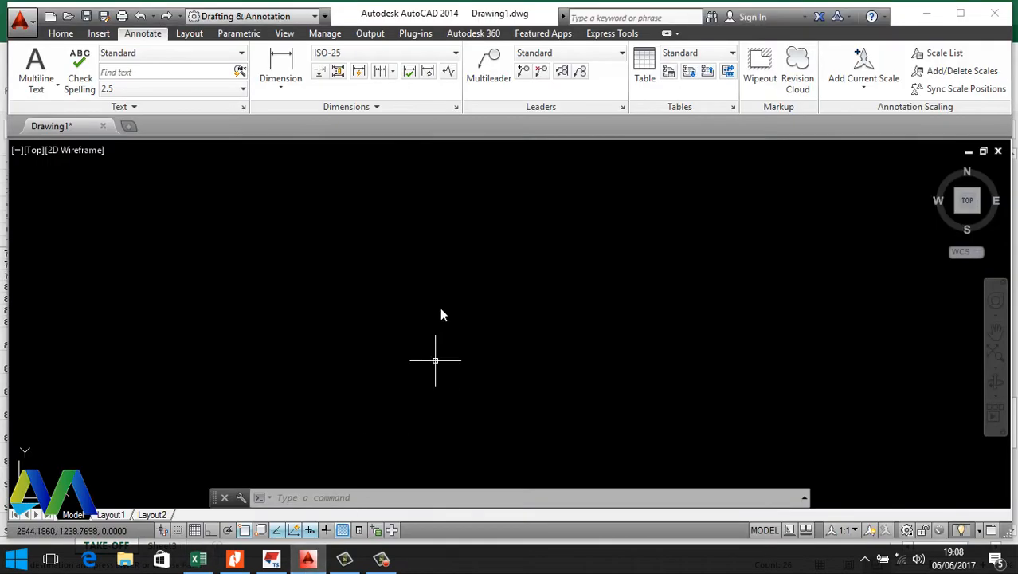
{"action": "left_click", "coordinate": [60, 33]}
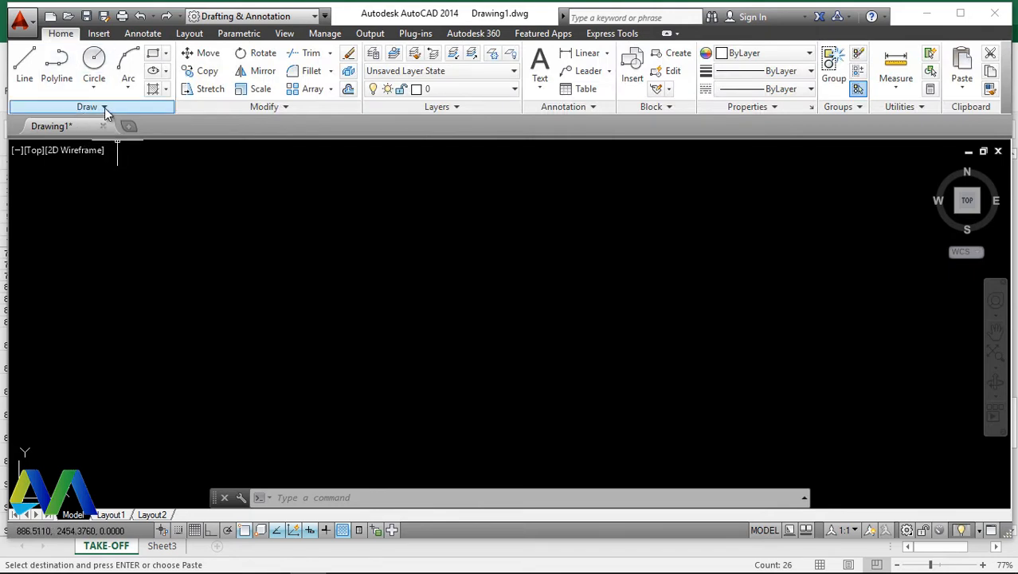
{"action": "left_click", "coordinate": [104, 107]}
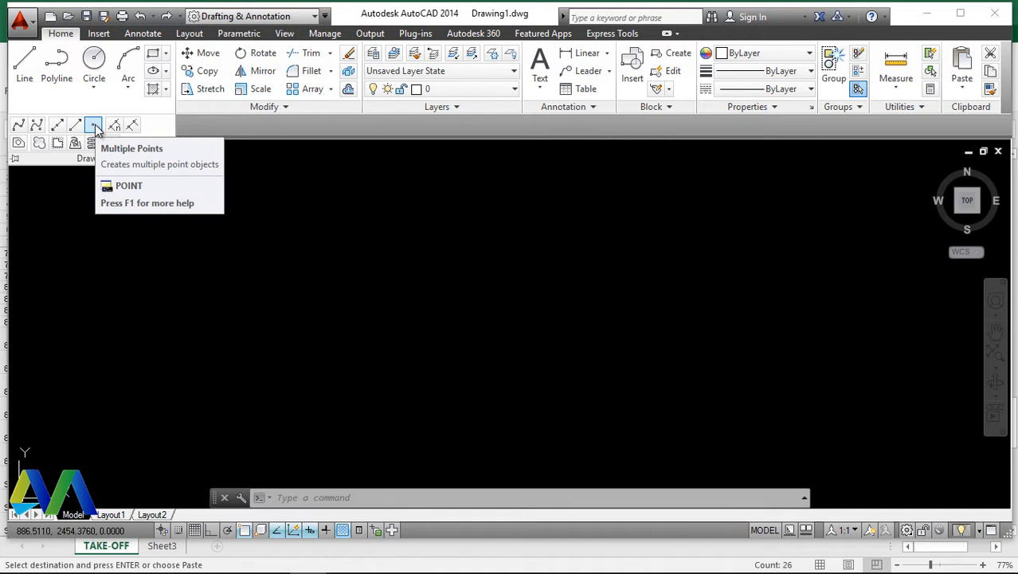
{"action": "left_click", "coordinate": [94, 127]}
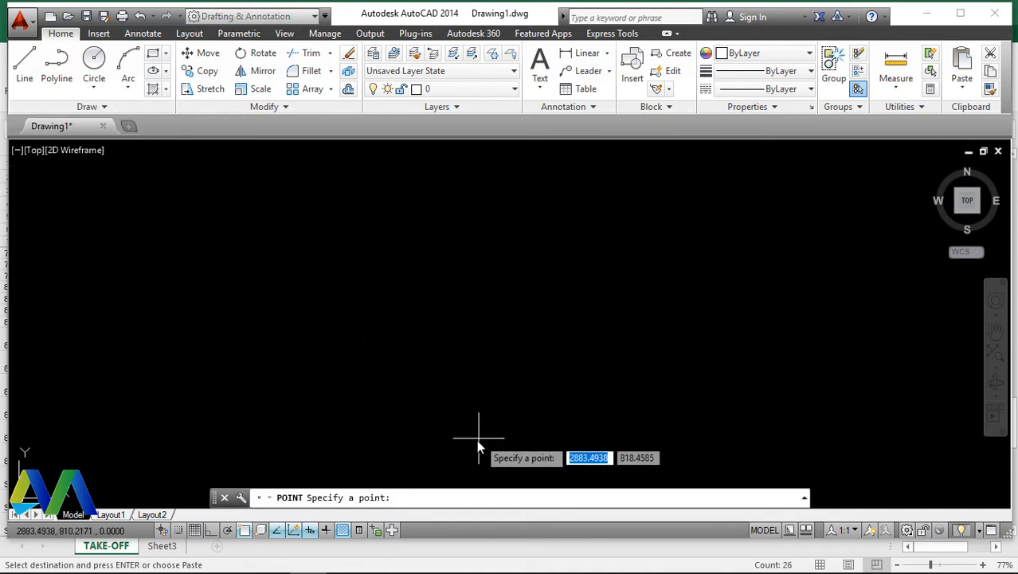
{"action": "right_click", "coordinate": [400, 499]}
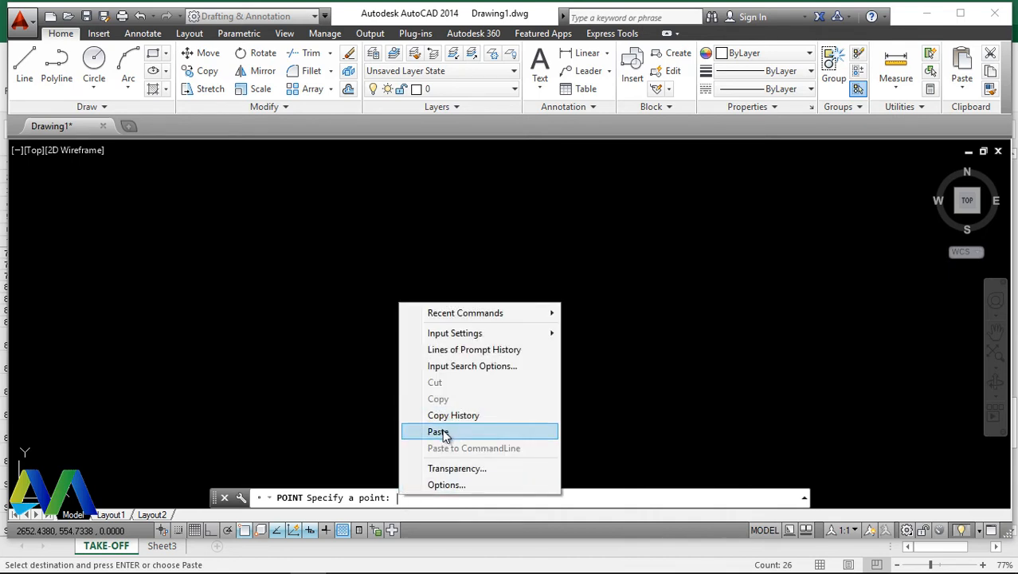
{"action": "left_click", "coordinate": [443, 432]}
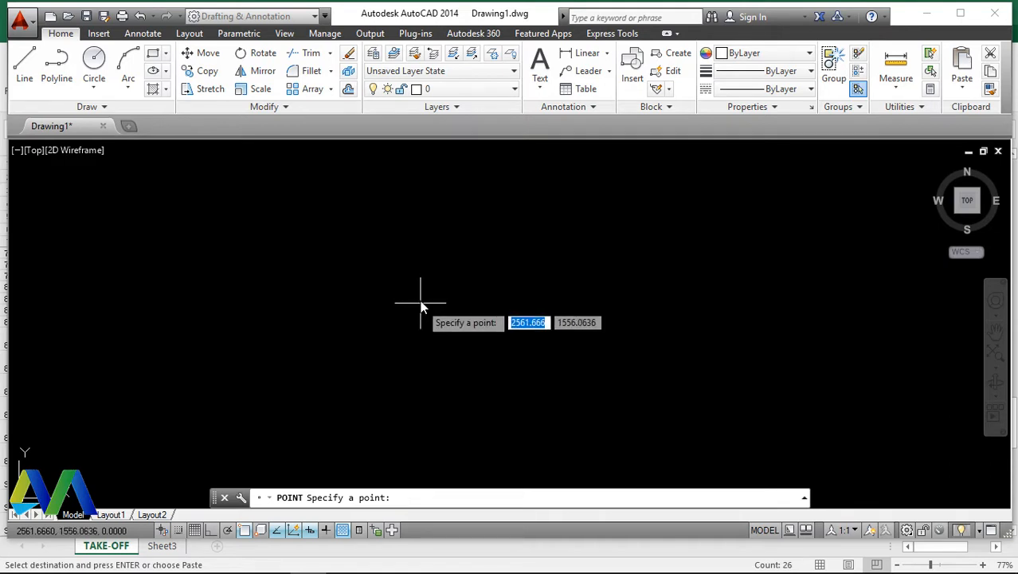
{"action": "left_click", "coordinate": [382, 226]}
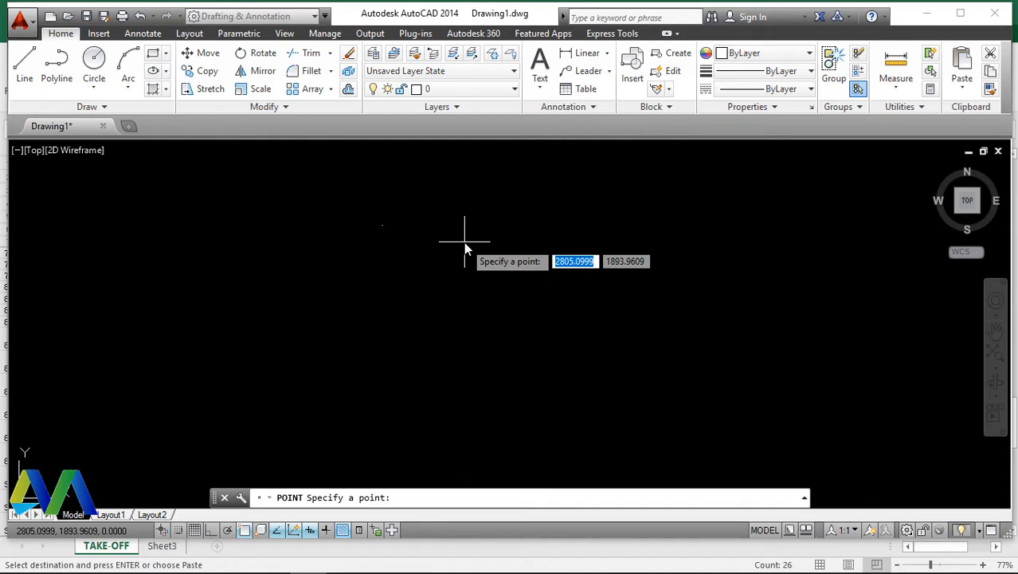
{"action": "key", "text": "Escape"}
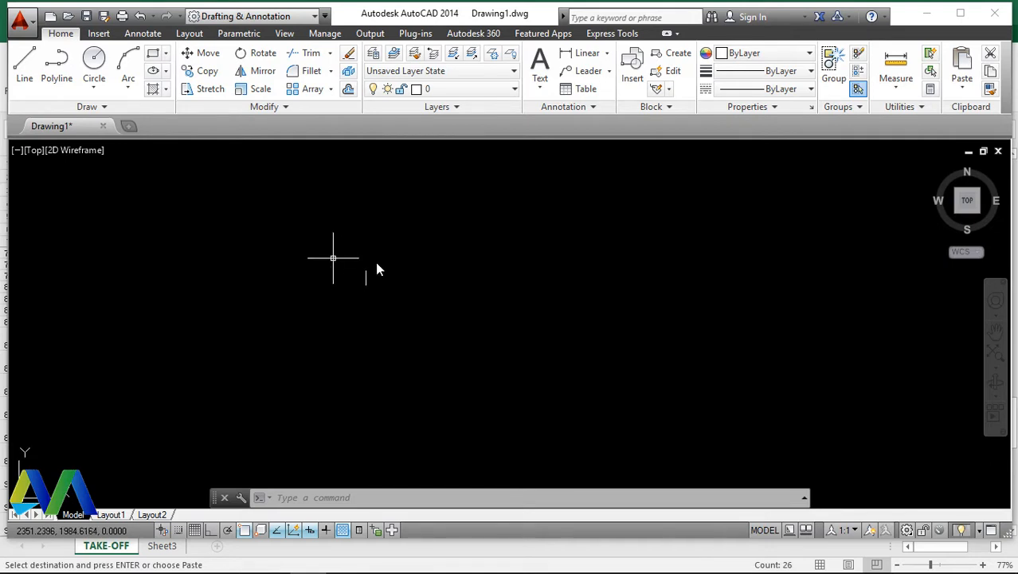
Step: Zoom the drawing to its extents and examine the arrangement of the plotted bridge points
{"action": "right_click", "coordinate": [426, 242]}
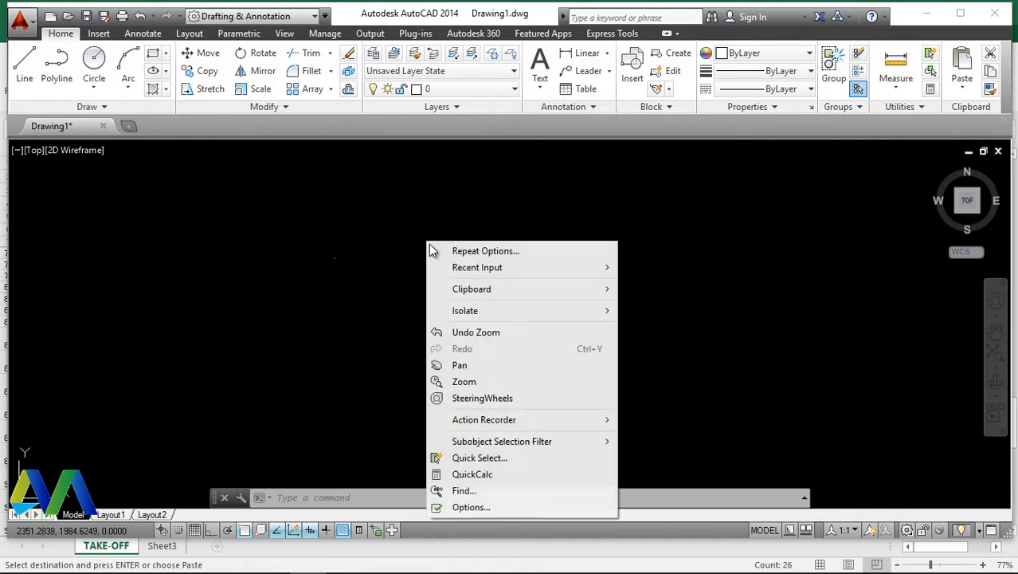
{"action": "left_click", "coordinate": [465, 381]}
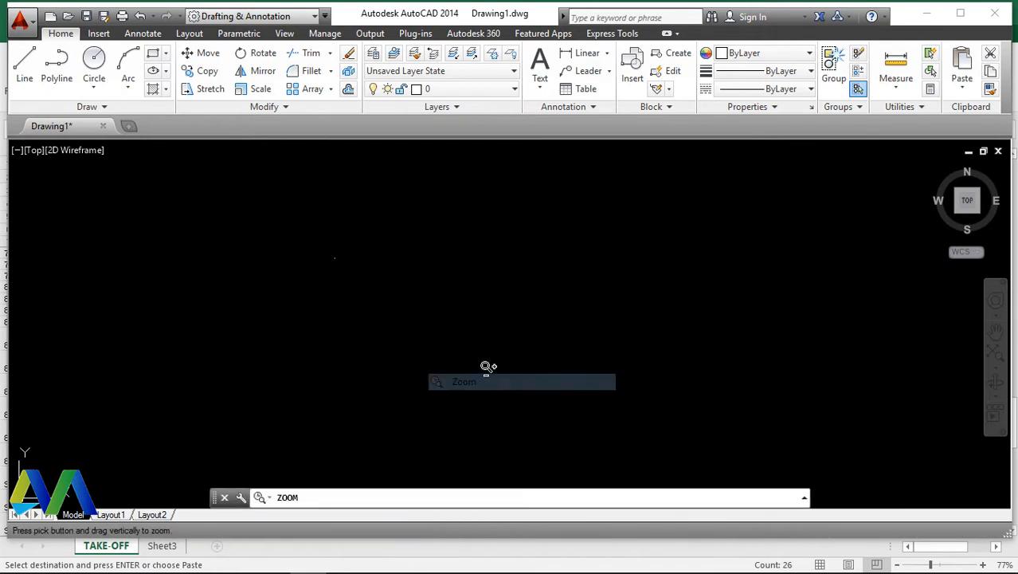
{"action": "right_click", "coordinate": [452, 235]}
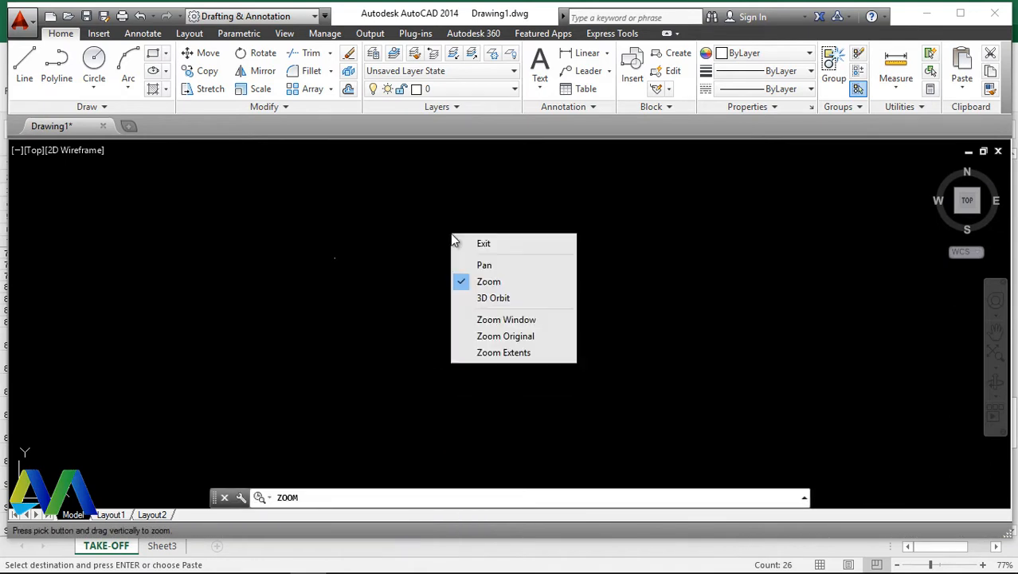
{"action": "left_click", "coordinate": [490, 353]}
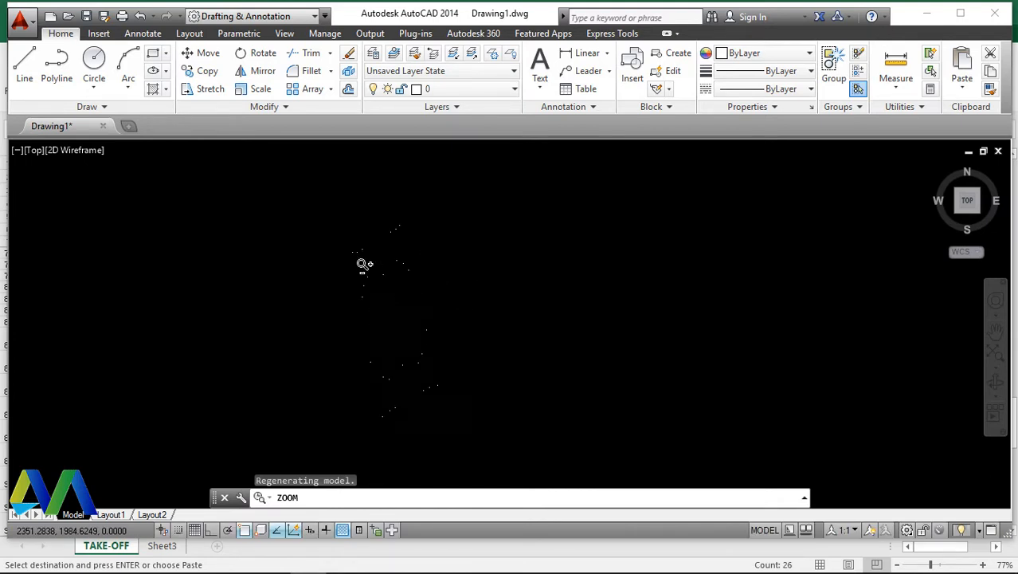
{"action": "scroll", "coordinate": [361, 264], "scroll_direction": "up", "scroll_amount": 5}
{"action": "scroll", "coordinate": [446, 264], "scroll_direction": "down", "scroll_amount": 5}
{"action": "scroll", "coordinate": [447, 378], "scroll_direction": "up", "scroll_amount": 2}
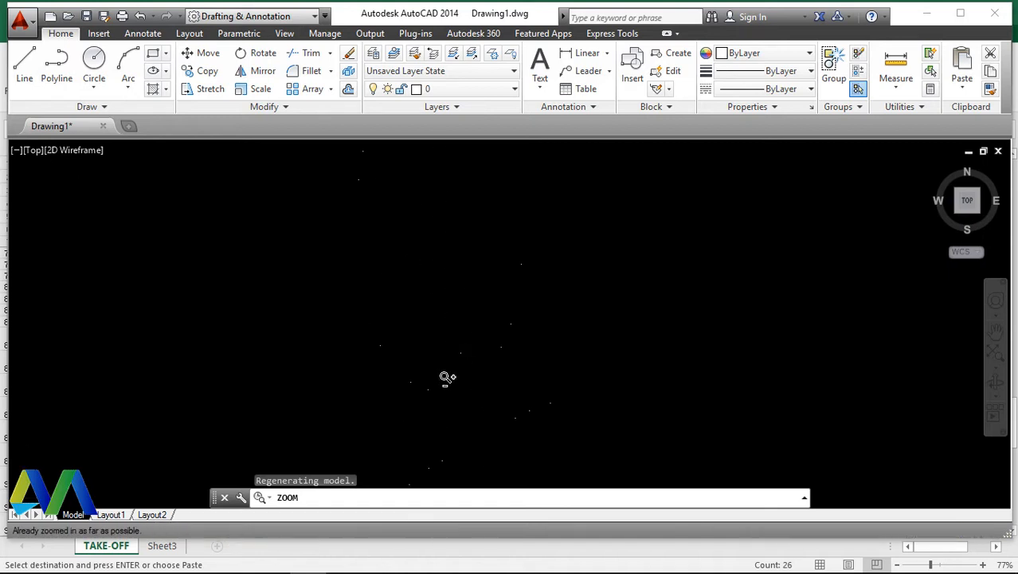
{"action": "scroll", "coordinate": [442, 343], "scroll_direction": "down", "scroll_amount": 3}
{"action": "scroll", "coordinate": [438, 336], "scroll_direction": "up", "scroll_amount": 3}
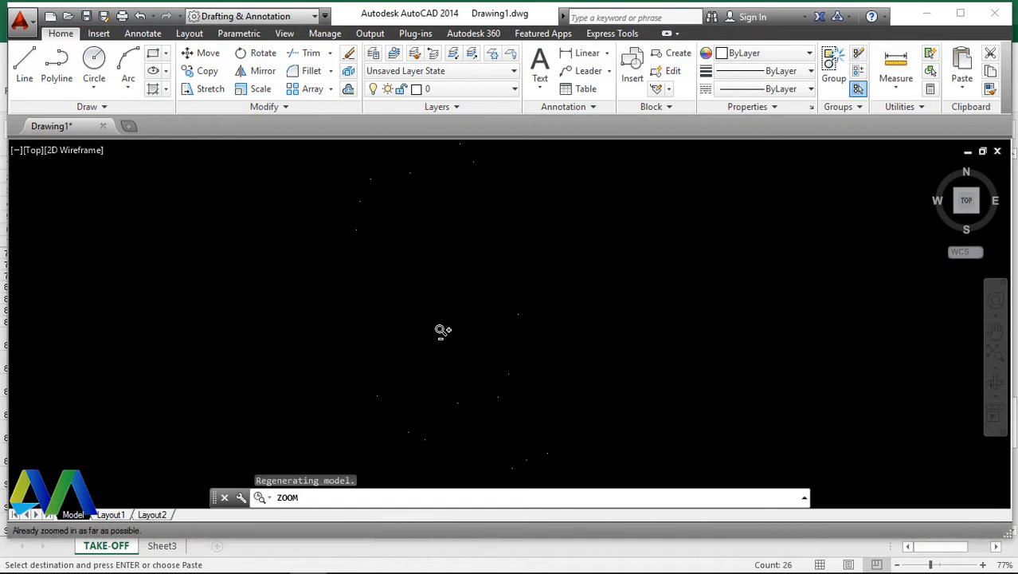
{"action": "scroll", "coordinate": [442, 330], "scroll_direction": "down", "scroll_amount": 3}
{"action": "right_click", "coordinate": [466, 279]}
{"action": "left_click", "coordinate": [488, 288]}
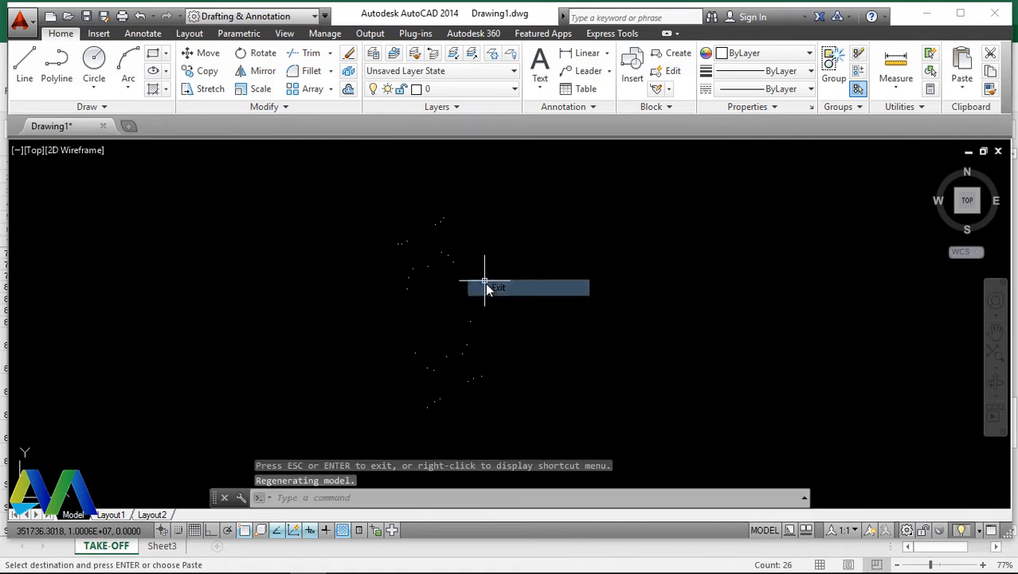
Step: Change the point style to the plain X marker with the DDPTYPE command
{"action": "scroll", "coordinate": [443, 368], "scroll_direction": "up", "scroll_amount": 3}
{"action": "scroll", "coordinate": [575, 293], "scroll_direction": "down", "scroll_amount": 3}
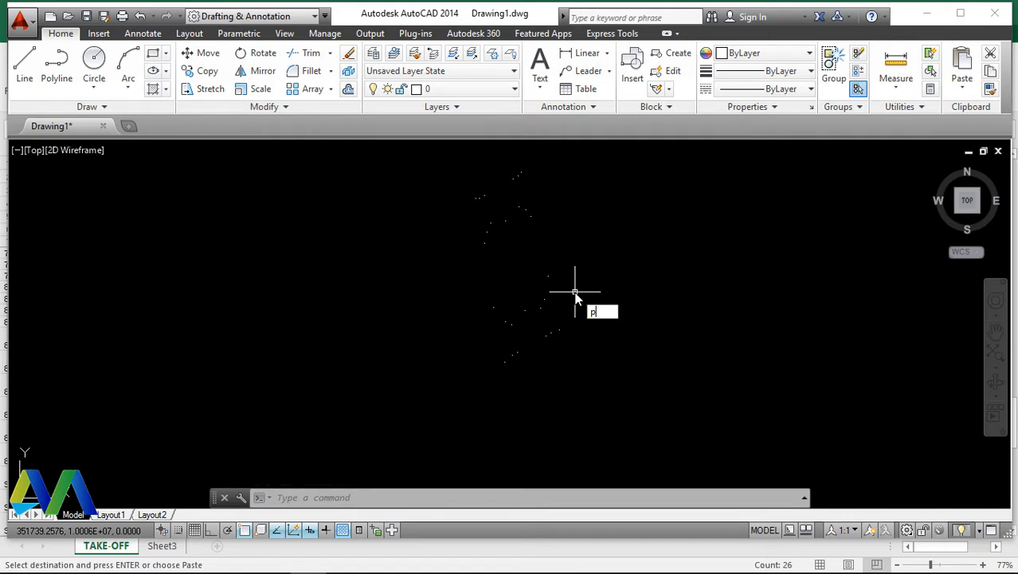
{"action": "type", "text": "ty"}
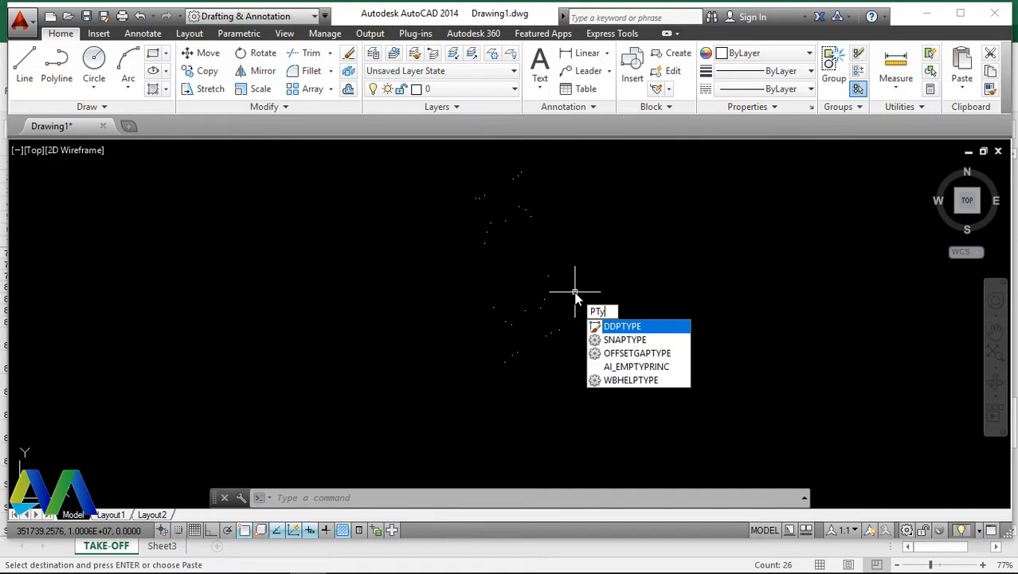
{"action": "key", "text": "Return"}
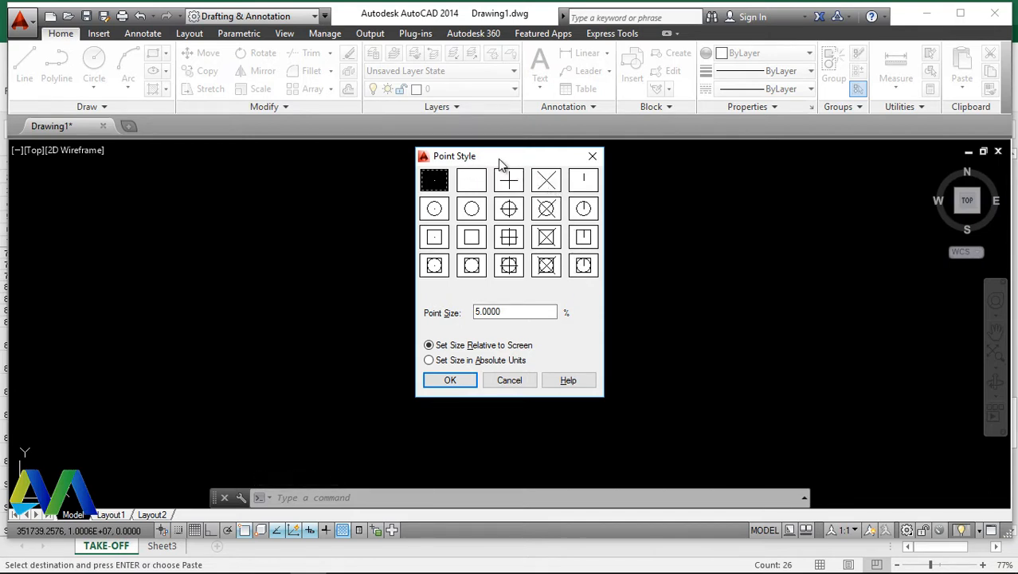
{"action": "left_click", "coordinate": [546, 182]}
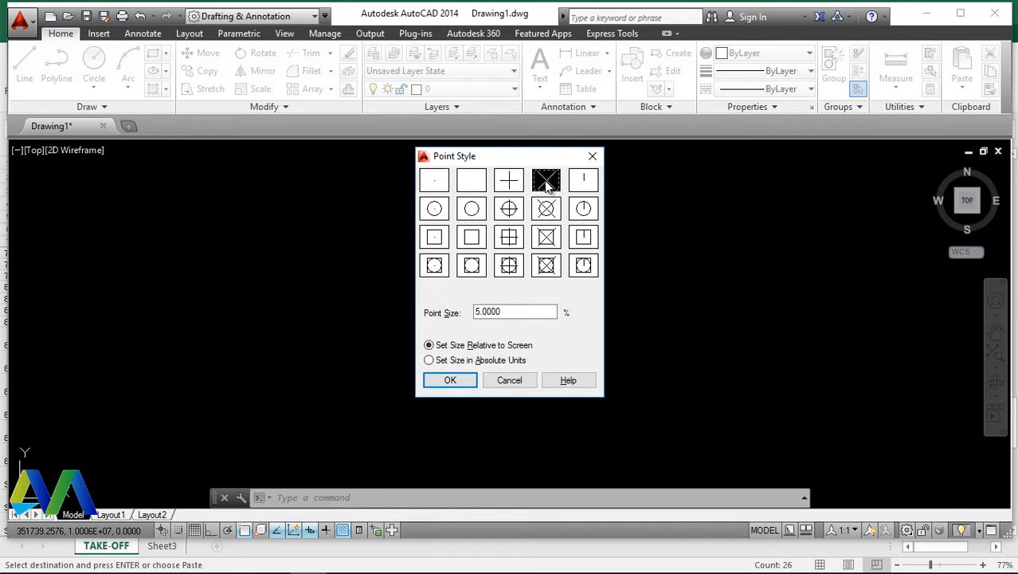
{"action": "left_click", "coordinate": [452, 380]}
Step: Set the point size to 2 percent relative to the screen in the Point Style settings
{"action": "scroll", "coordinate": [518, 191], "scroll_direction": "up", "scroll_amount": 8}
{"action": "scroll", "coordinate": [481, 282], "scroll_direction": "down", "scroll_amount": 4}
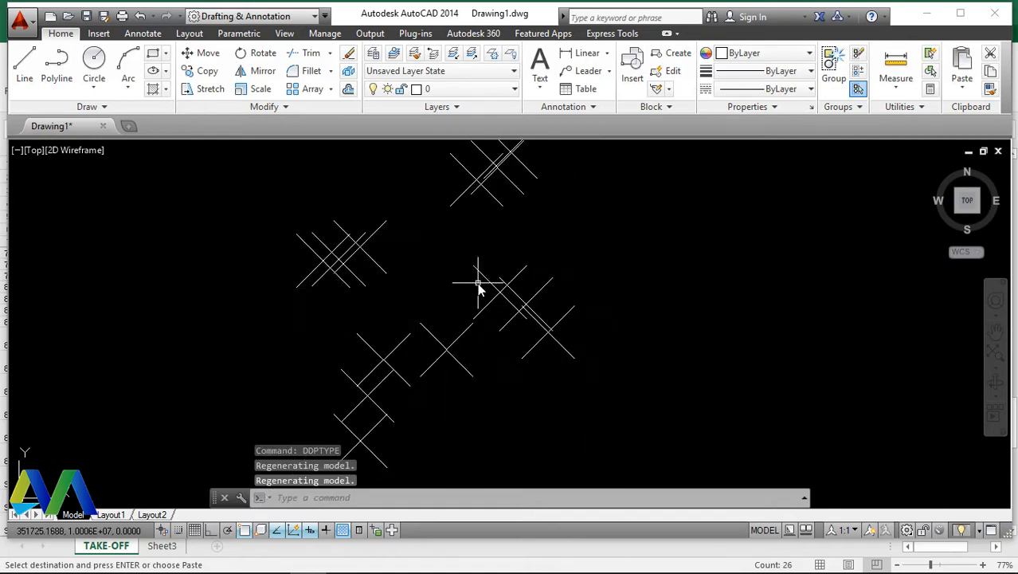
{"action": "scroll", "coordinate": [444, 329], "scroll_direction": "up", "scroll_amount": 8}
{"action": "scroll", "coordinate": [461, 325], "scroll_direction": "down", "scroll_amount": 10}
{"action": "scroll", "coordinate": [450, 314], "scroll_direction": "up", "scroll_amount": 8}
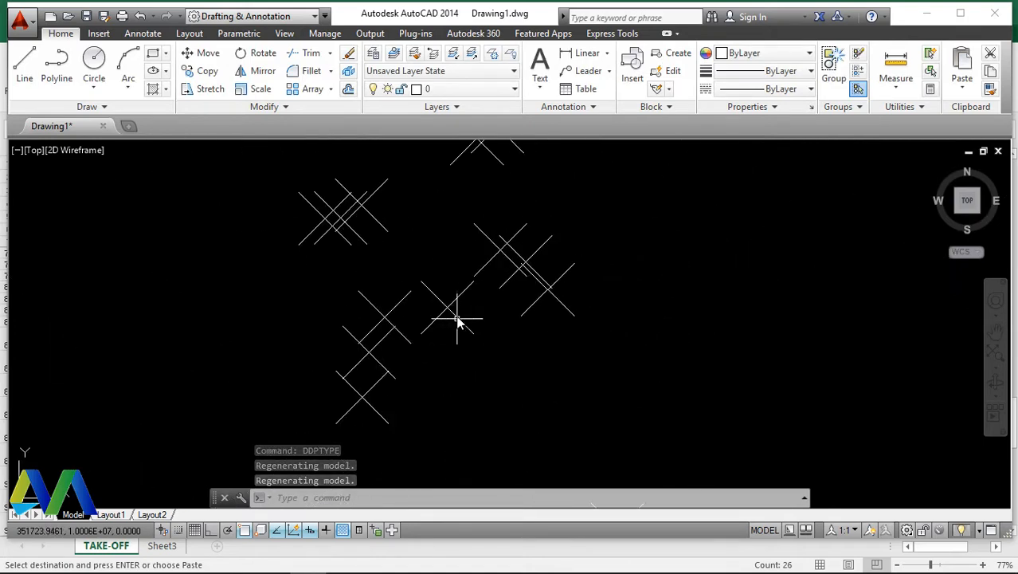
{"action": "scroll", "coordinate": [440, 303], "scroll_direction": "down", "scroll_amount": 6}
{"action": "scroll", "coordinate": [459, 337], "scroll_direction": "up", "scroll_amount": 4}
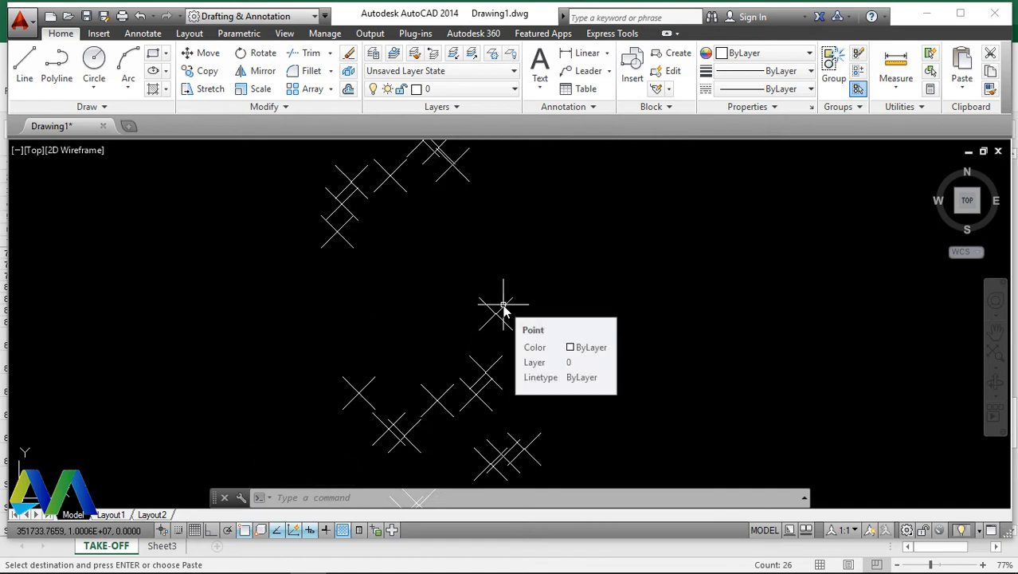
{"action": "type", "text": "p"}
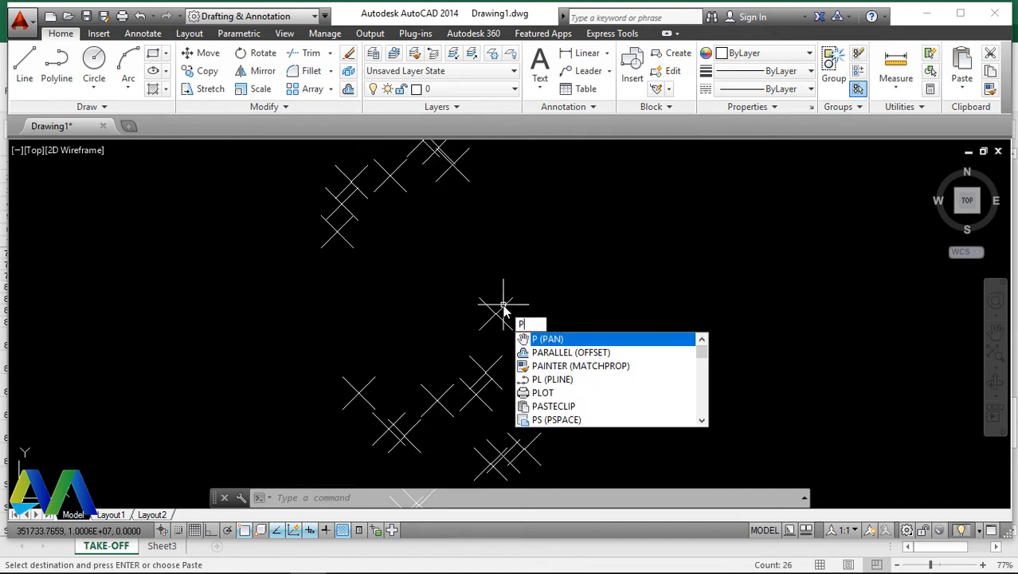
{"action": "type", "text": "Ty"}
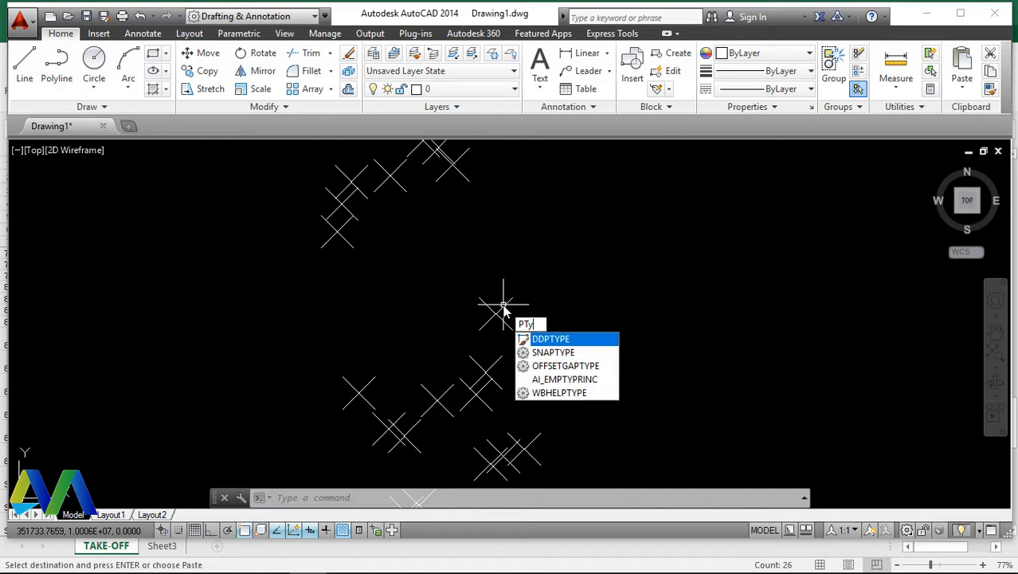
{"action": "key", "text": "Return"}
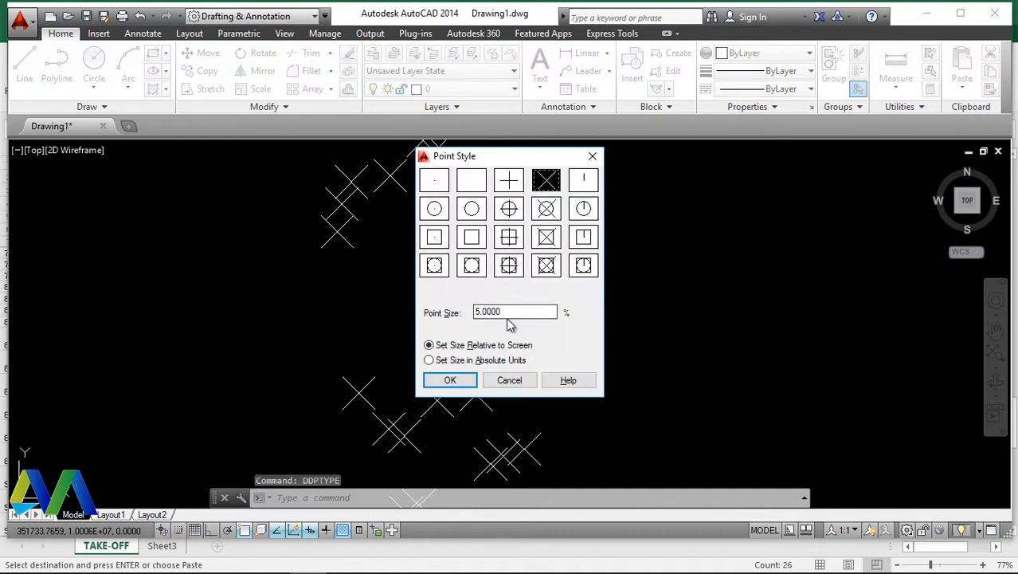
{"action": "left_click_drag", "start_coordinate": [507, 311], "coordinate": [475, 312]}
{"action": "type", "text": "8"}
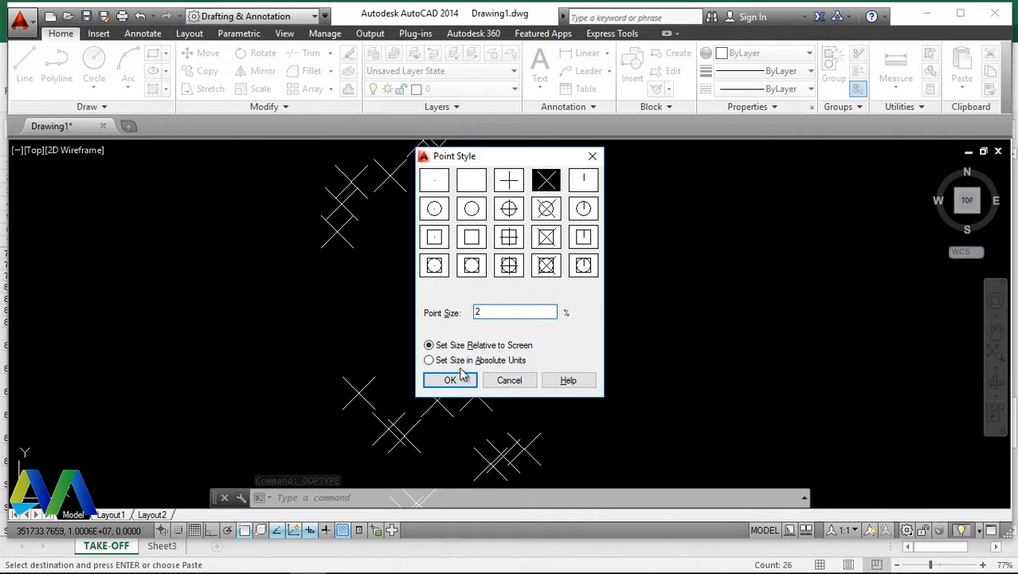
{"action": "left_click", "coordinate": [451, 380]}
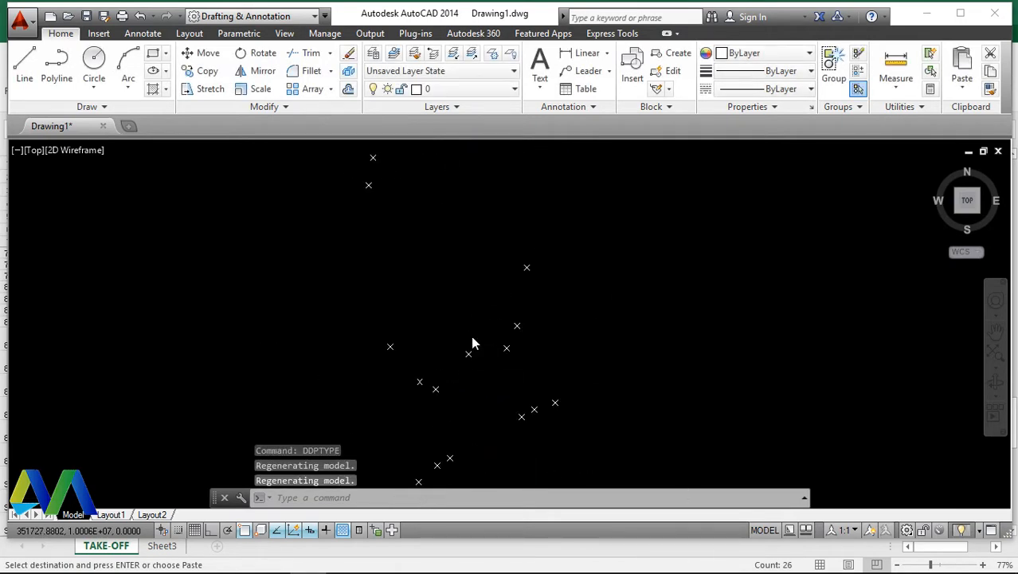
Step: Examine the plotted points and switch to Nitro Pro to compare them with the numbered points on the D484-overpass setting-out plan
{"action": "scroll", "coordinate": [461, 357], "scroll_direction": "down", "scroll_amount": 2}
{"action": "scroll", "coordinate": [447, 357], "scroll_direction": "up", "scroll_amount": 2}
{"action": "scroll", "coordinate": [454, 374], "scroll_direction": "down", "scroll_amount": 3}
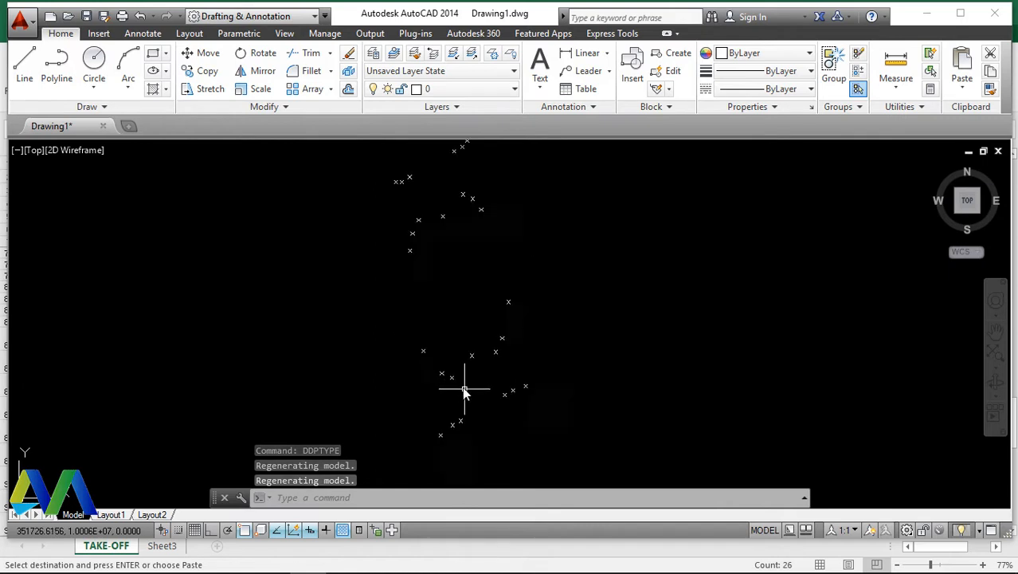
{"action": "scroll", "coordinate": [466, 409], "scroll_direction": "up", "scroll_amount": 4}
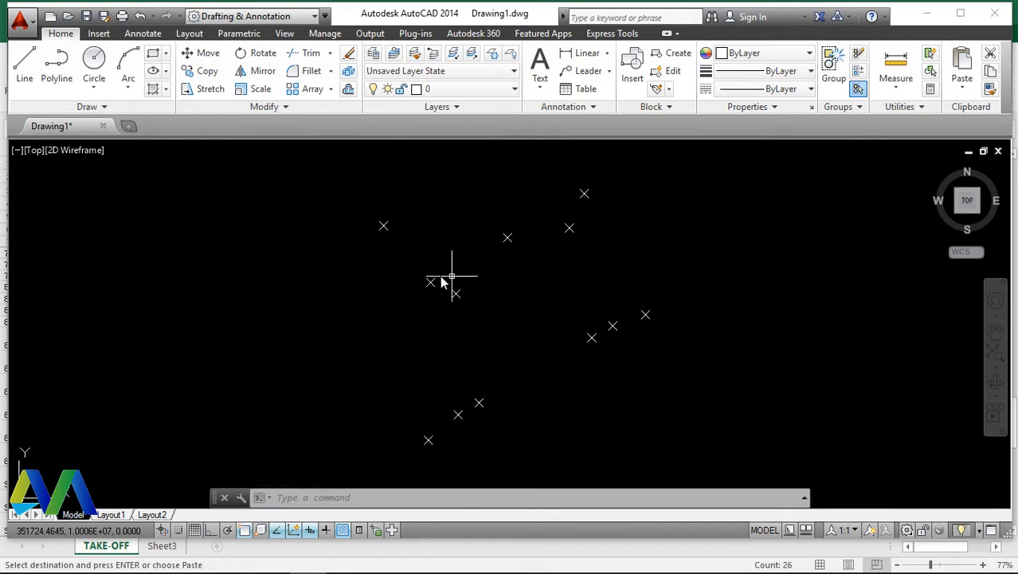
{"action": "scroll", "coordinate": [482, 335], "scroll_direction": "down", "scroll_amount": 3}
{"action": "scroll", "coordinate": [477, 320], "scroll_direction": "up", "scroll_amount": 4}
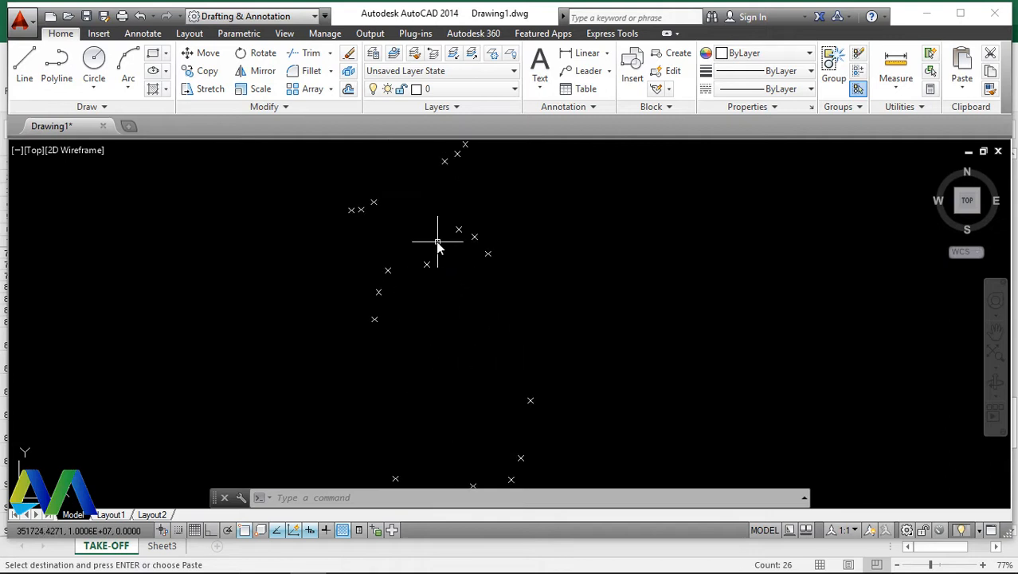
{"action": "scroll", "coordinate": [430, 335], "scroll_direction": "down", "scroll_amount": 2}
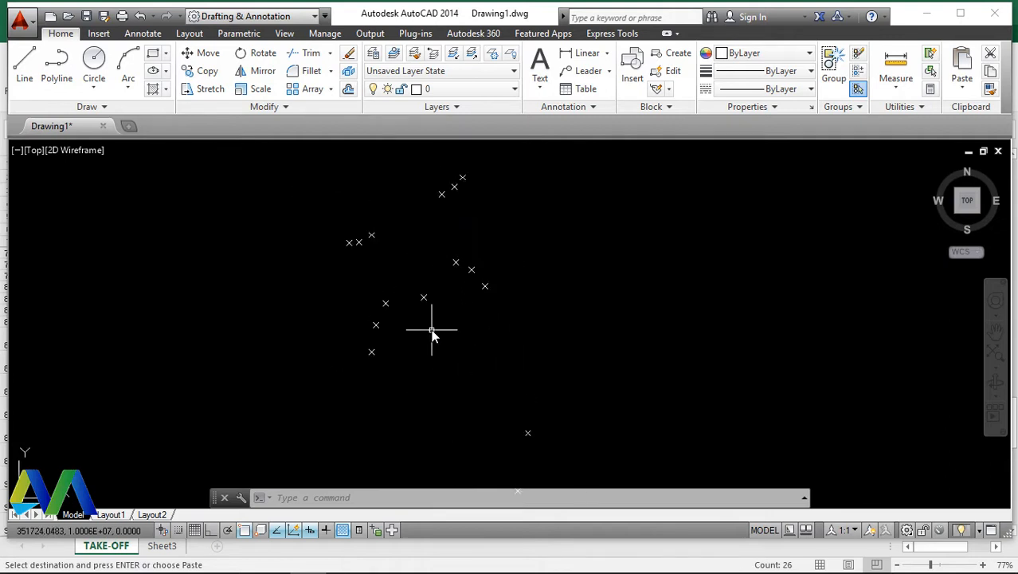
{"action": "mouse_move", "coordinate": [313, 564]}
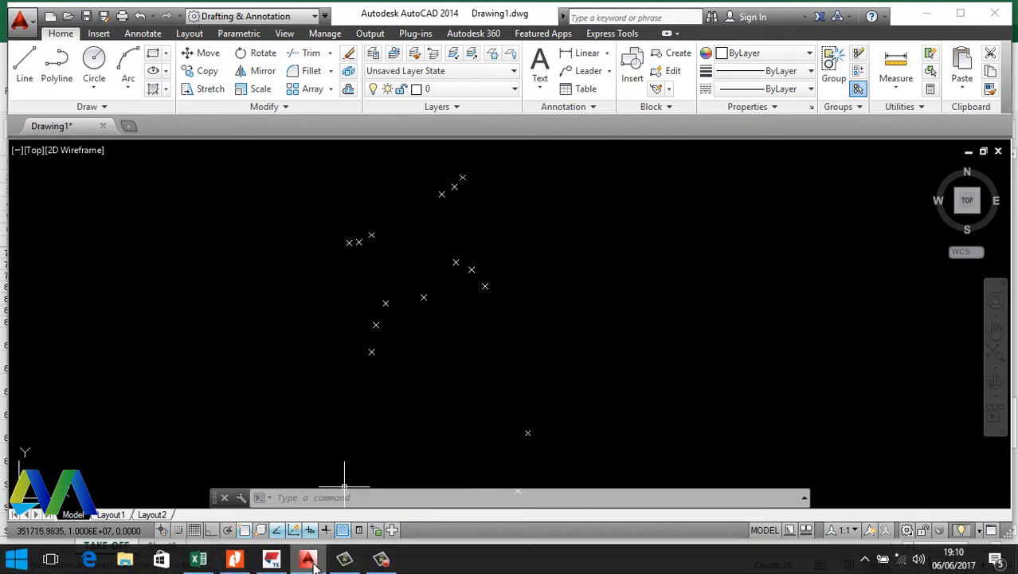
{"action": "left_click", "coordinate": [233, 560]}
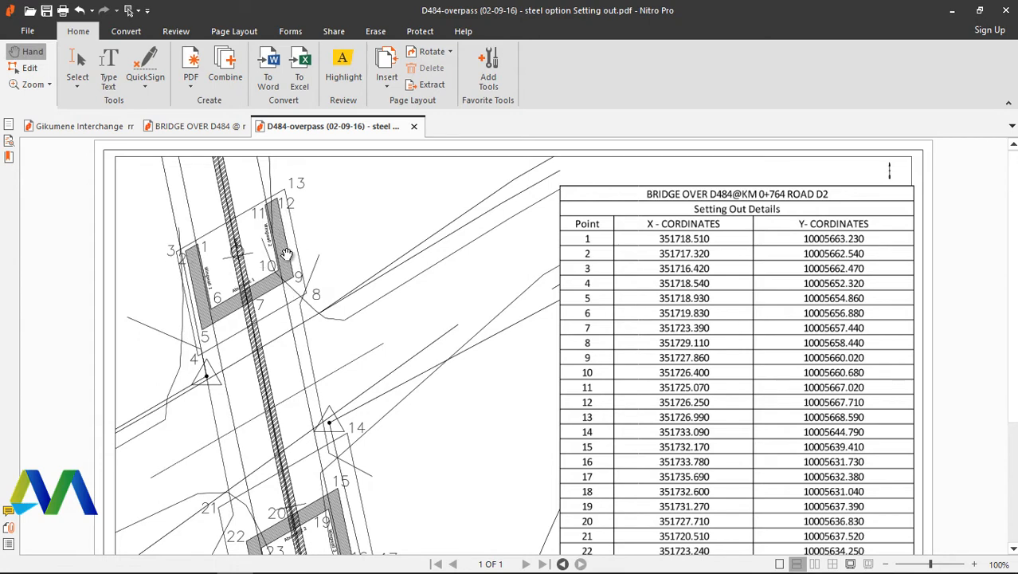
{"action": "scroll", "coordinate": [315, 404], "scroll_direction": "down", "scroll_amount": 3}
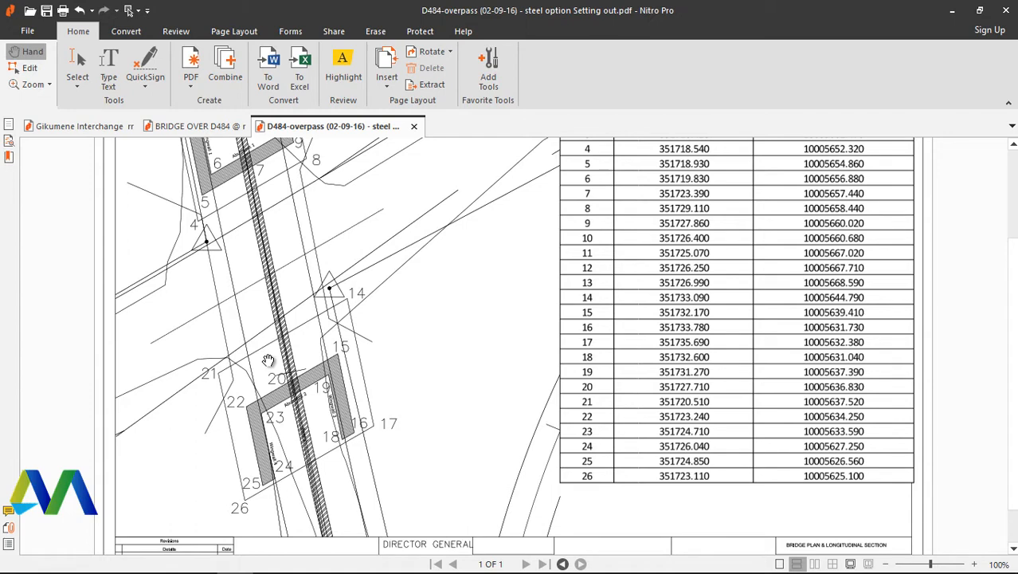
{"action": "mouse_move", "coordinate": [358, 571]}
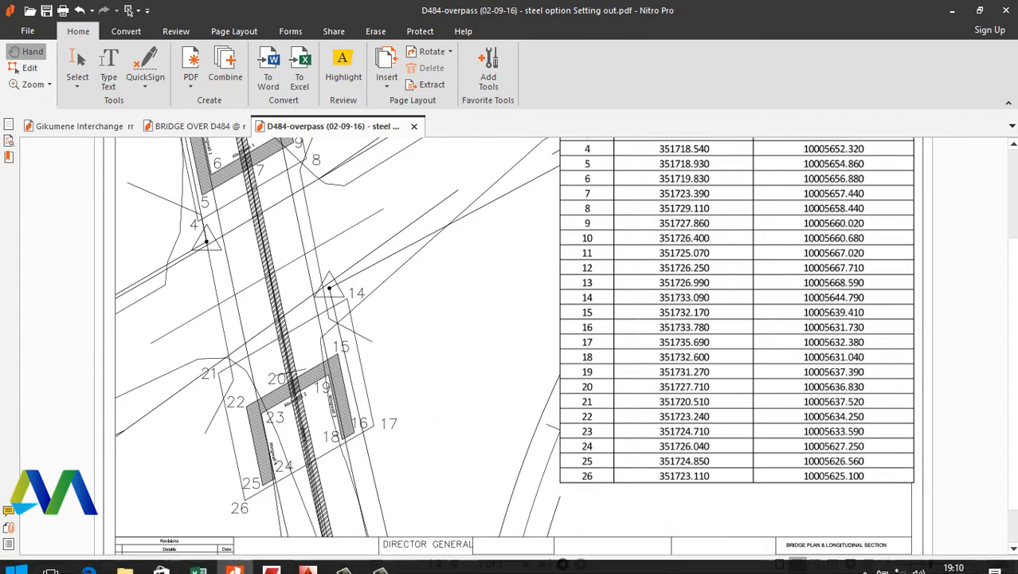
Step: Switch to AutoCAD and start a polyline along the lower abutment's outer face from point 22 to point 15
{"action": "left_click", "coordinate": [307, 559]}
{"action": "scroll", "coordinate": [444, 312], "scroll_direction": "up", "scroll_amount": 3}
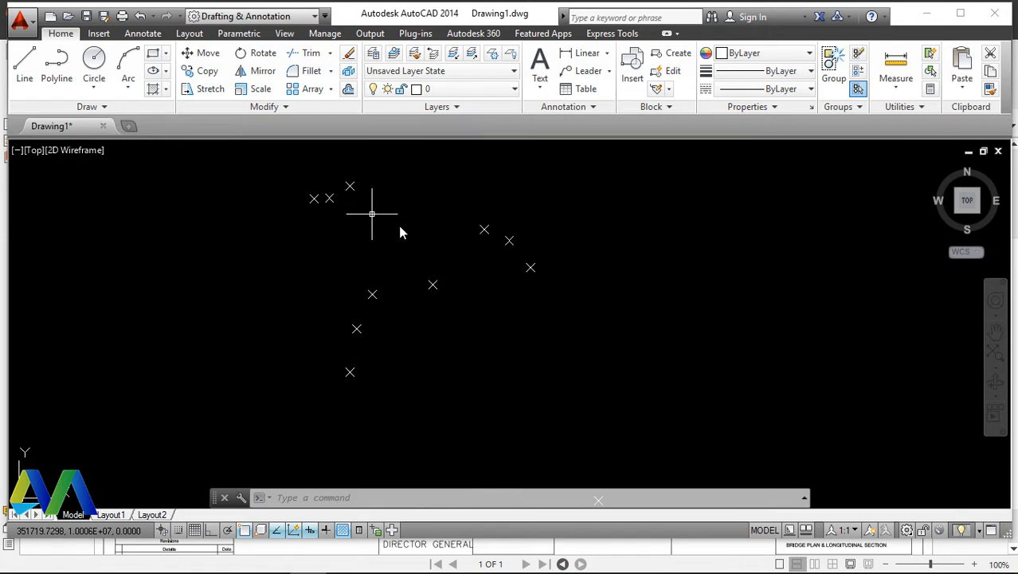
{"action": "left_click", "coordinate": [56, 72]}
{"action": "scroll", "coordinate": [431, 334], "scroll_direction": "down", "scroll_amount": 5}
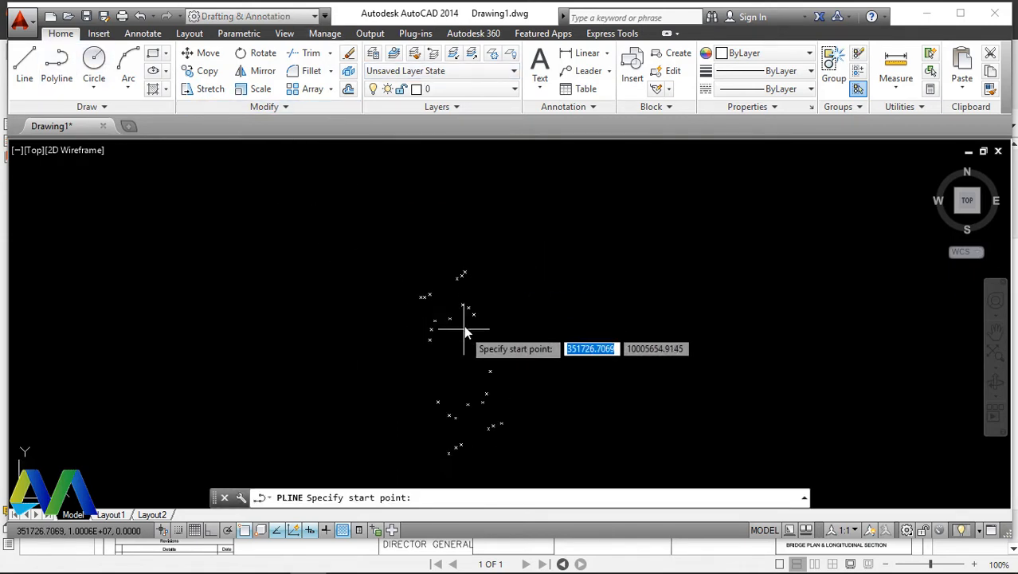
{"action": "scroll", "coordinate": [434, 342], "scroll_direction": "up", "scroll_amount": 4}
{"action": "scroll", "coordinate": [431, 348], "scroll_direction": "up", "scroll_amount": 3}
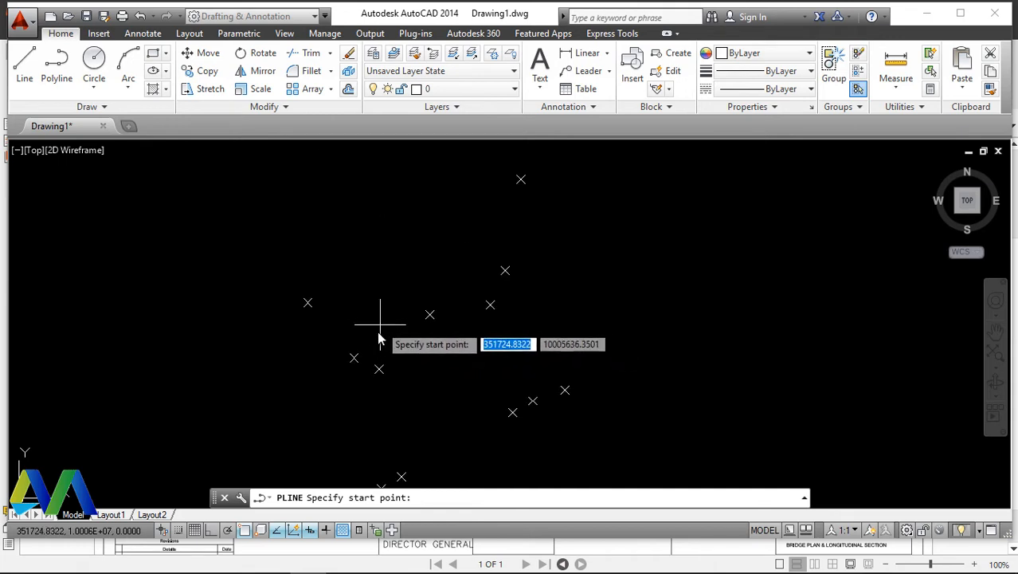
{"action": "scroll", "coordinate": [403, 349], "scroll_direction": "down", "scroll_amount": 4}
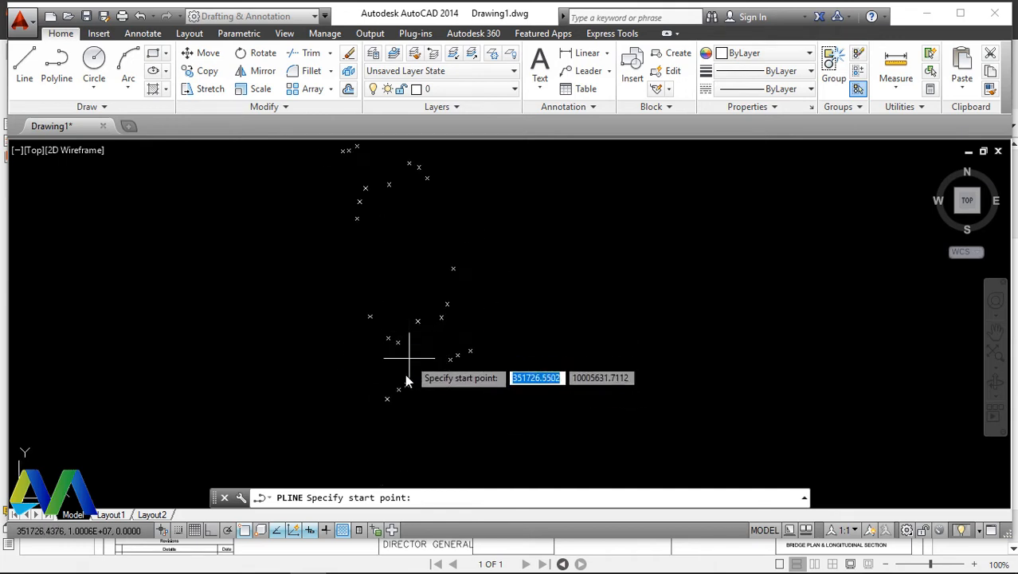
{"action": "scroll", "coordinate": [408, 350], "scroll_direction": "up", "scroll_amount": 3}
{"action": "scroll", "coordinate": [375, 310], "scroll_direction": "up", "scroll_amount": 5}
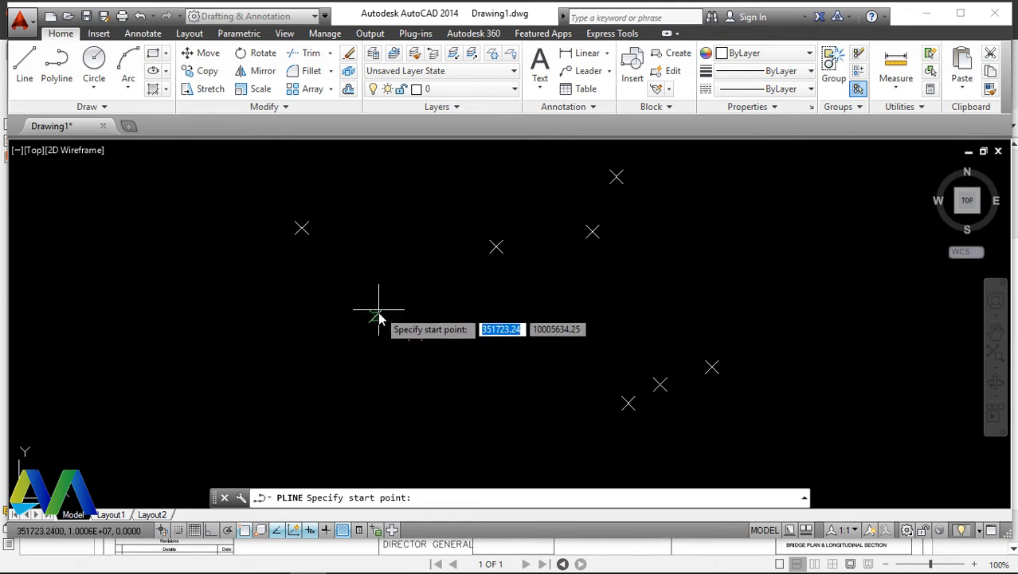
{"action": "left_click", "coordinate": [328, 331]}
{"action": "scroll", "coordinate": [351, 350], "scroll_direction": "down", "scroll_amount": 4}
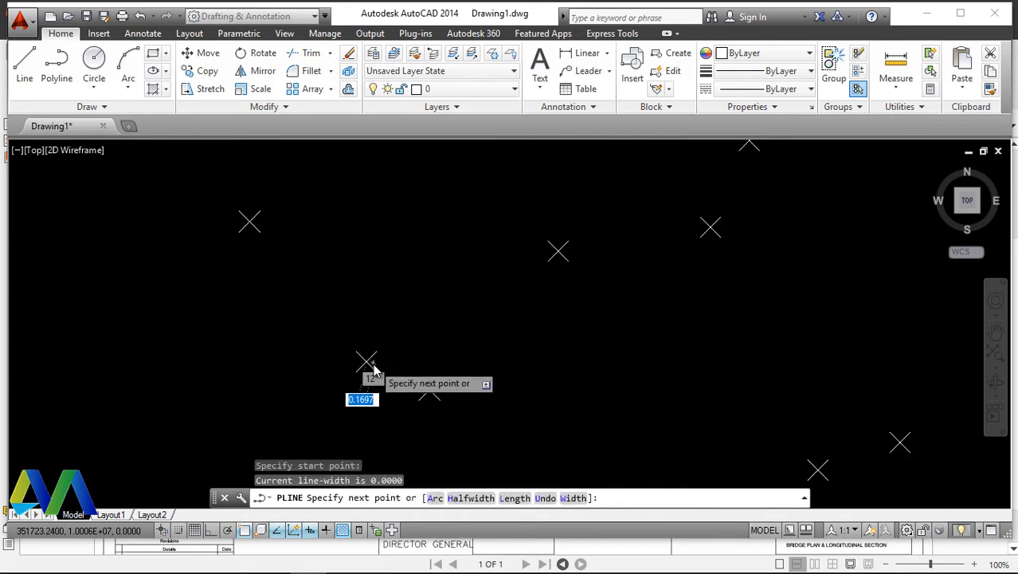
{"action": "scroll", "coordinate": [469, 343], "scroll_direction": "up", "scroll_amount": 2}
{"action": "scroll", "coordinate": [467, 327], "scroll_direction": "up", "scroll_amount": 6}
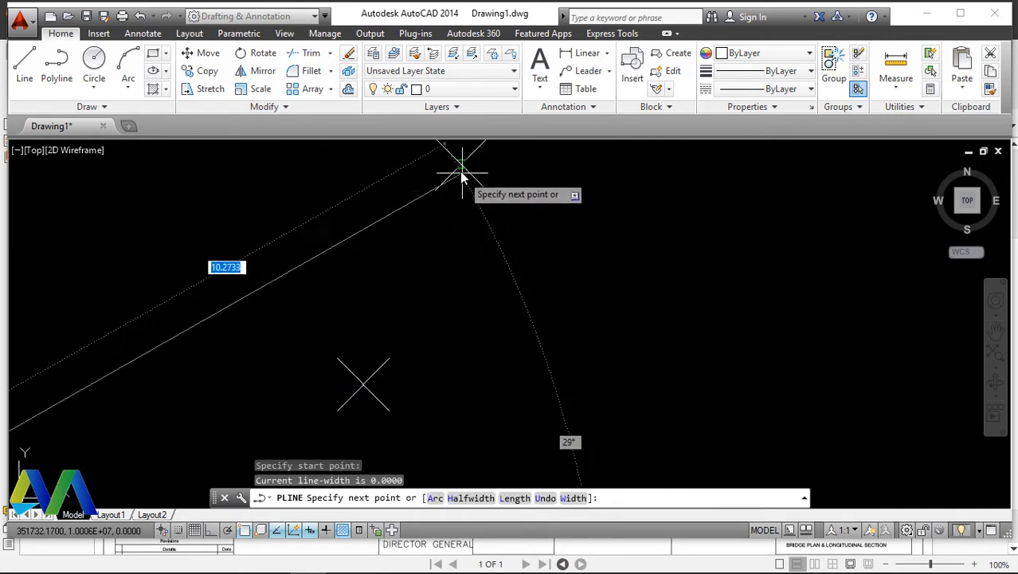
{"action": "scroll", "coordinate": [462, 165], "scroll_direction": "up", "scroll_amount": 10}
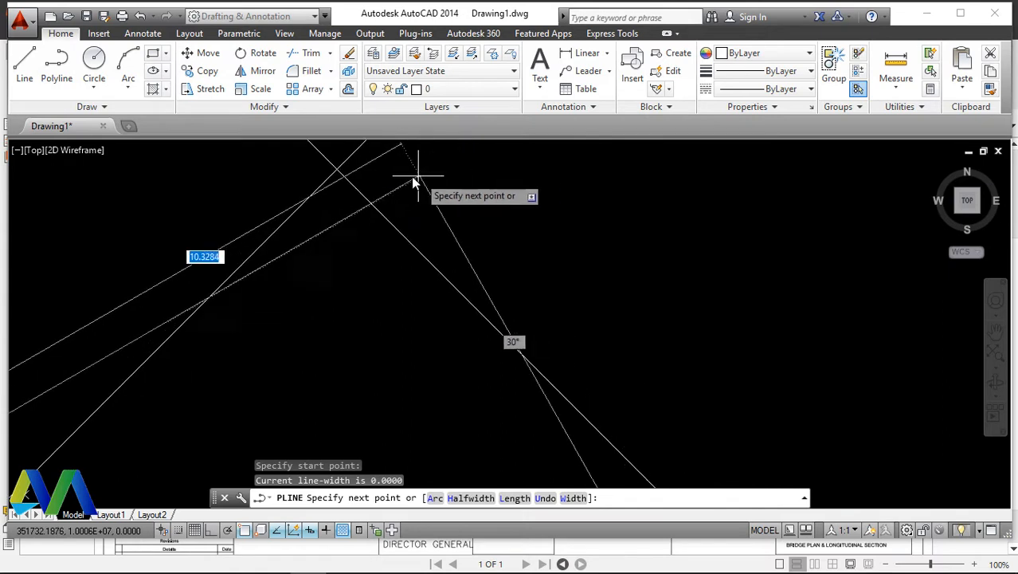
{"action": "left_click", "coordinate": [338, 177]}
Step: Continue the polyline down the wing wall's outer side from point 15 to point 16
{"action": "scroll", "coordinate": [366, 260], "scroll_direction": "down", "scroll_amount": 10}
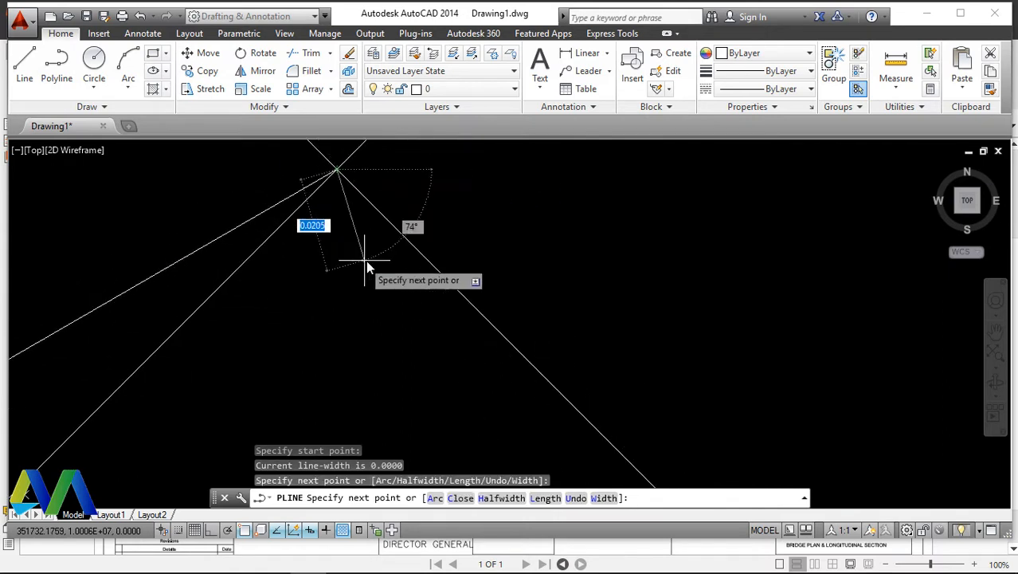
{"action": "scroll", "coordinate": [398, 179], "scroll_direction": "down", "scroll_amount": 3}
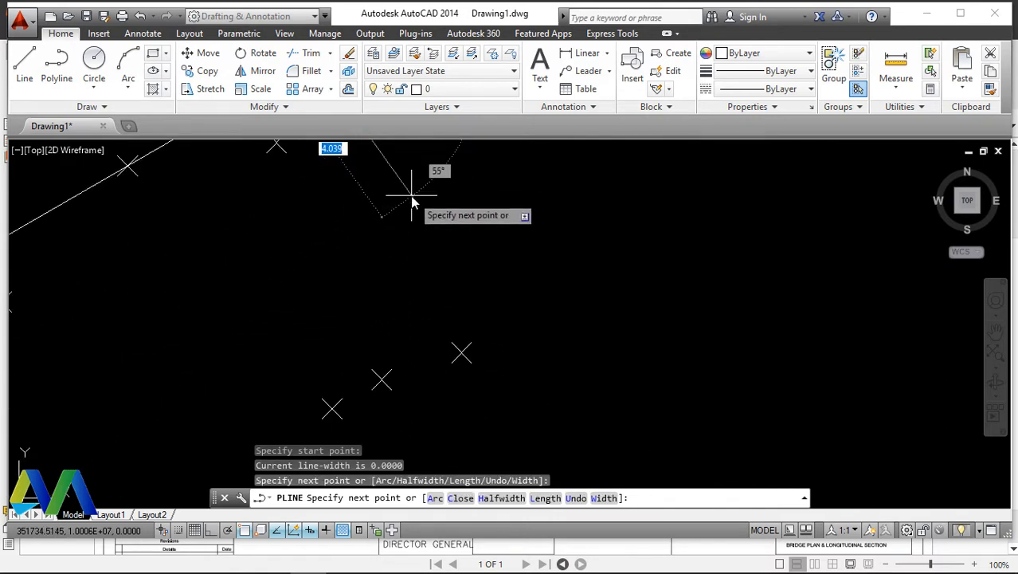
{"action": "scroll", "coordinate": [446, 299], "scroll_direction": "up", "scroll_amount": 2}
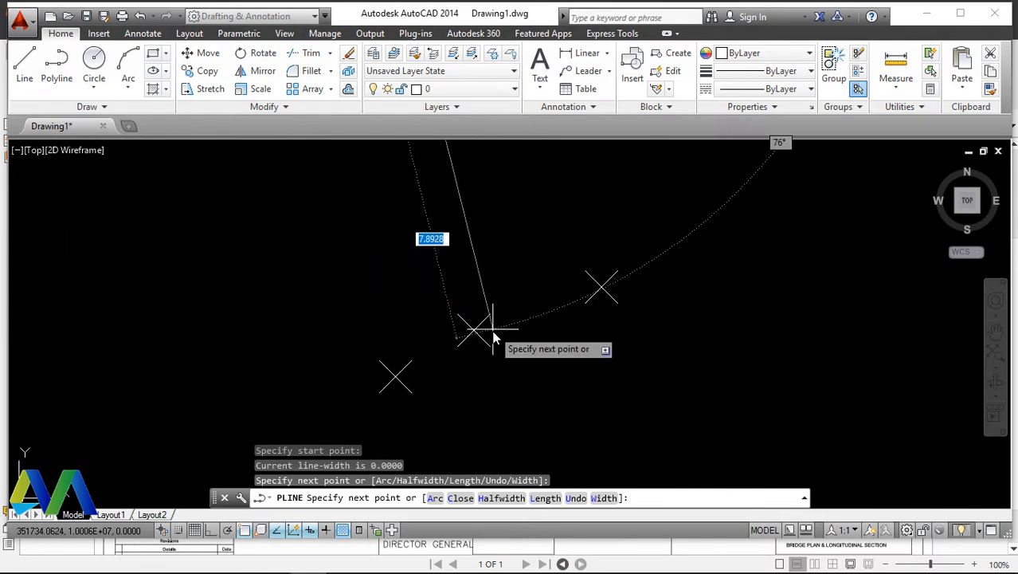
{"action": "scroll", "coordinate": [510, 339], "scroll_direction": "down", "scroll_amount": 4}
{"action": "scroll", "coordinate": [489, 328], "scroll_direction": "up", "scroll_amount": 3}
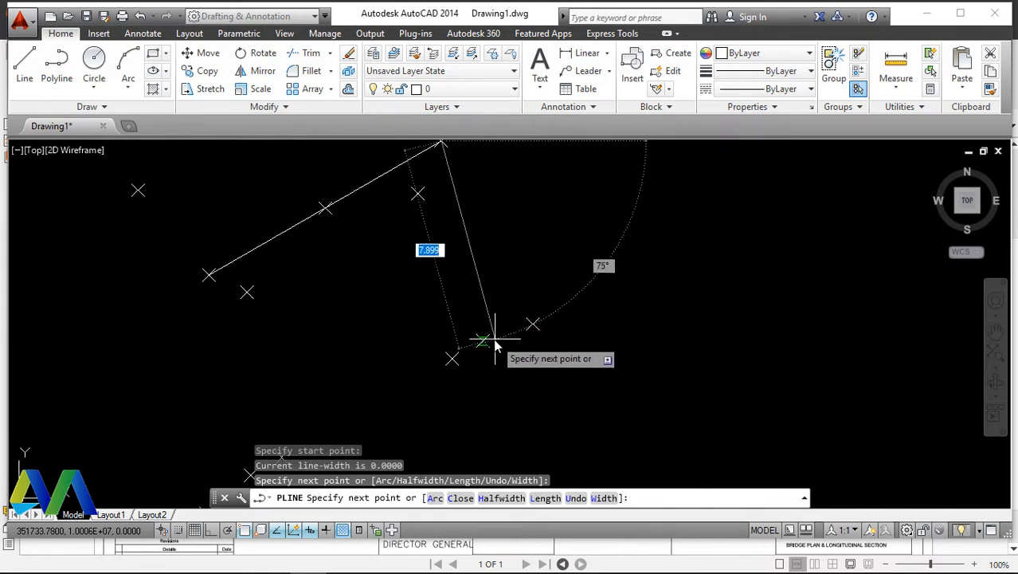
{"action": "scroll", "coordinate": [482, 343], "scroll_direction": "up", "scroll_amount": 5}
{"action": "scroll", "coordinate": [478, 349], "scroll_direction": "up", "scroll_amount": 3}
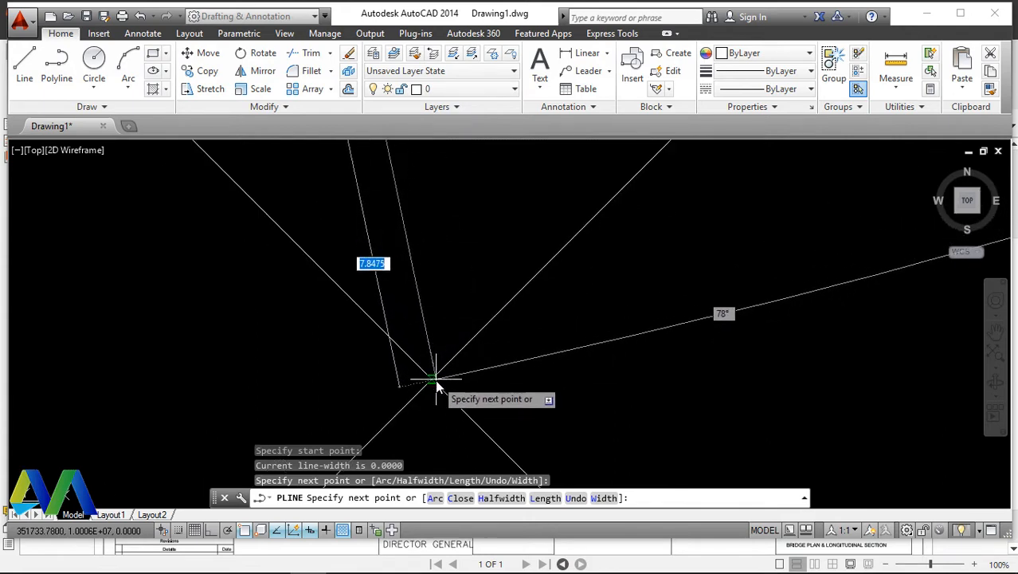
{"action": "left_click", "coordinate": [431, 378]}
Step: Extend the polyline across the wing wall's end to point 18 and up its inner side to point 19
{"action": "scroll", "coordinate": [534, 307], "scroll_direction": "down", "scroll_amount": 10}
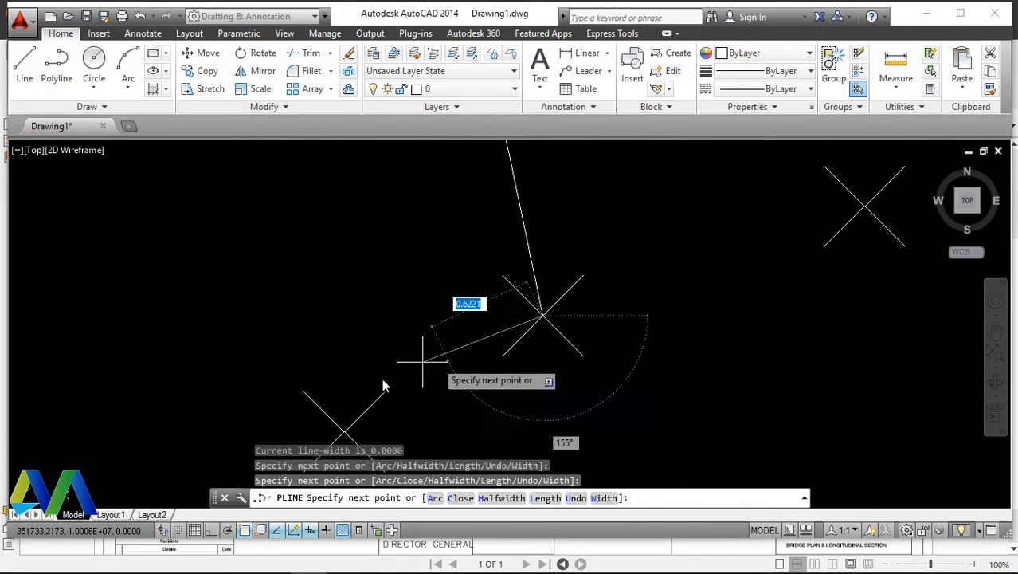
{"action": "scroll", "coordinate": [538, 394], "scroll_direction": "down", "scroll_amount": 9}
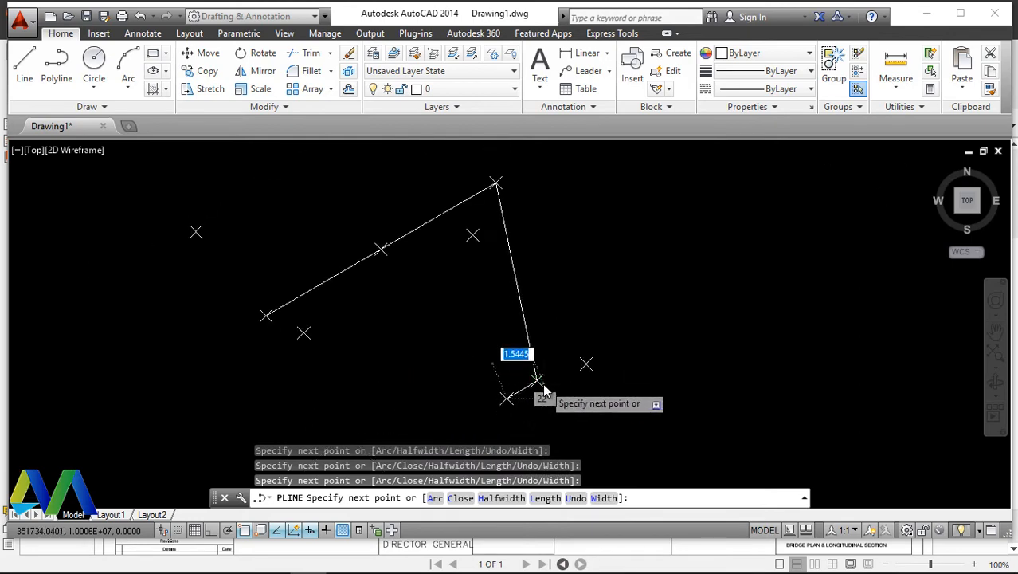
{"action": "scroll", "coordinate": [539, 354], "scroll_direction": "up", "scroll_amount": 2}
{"action": "scroll", "coordinate": [490, 284], "scroll_direction": "down", "scroll_amount": 2}
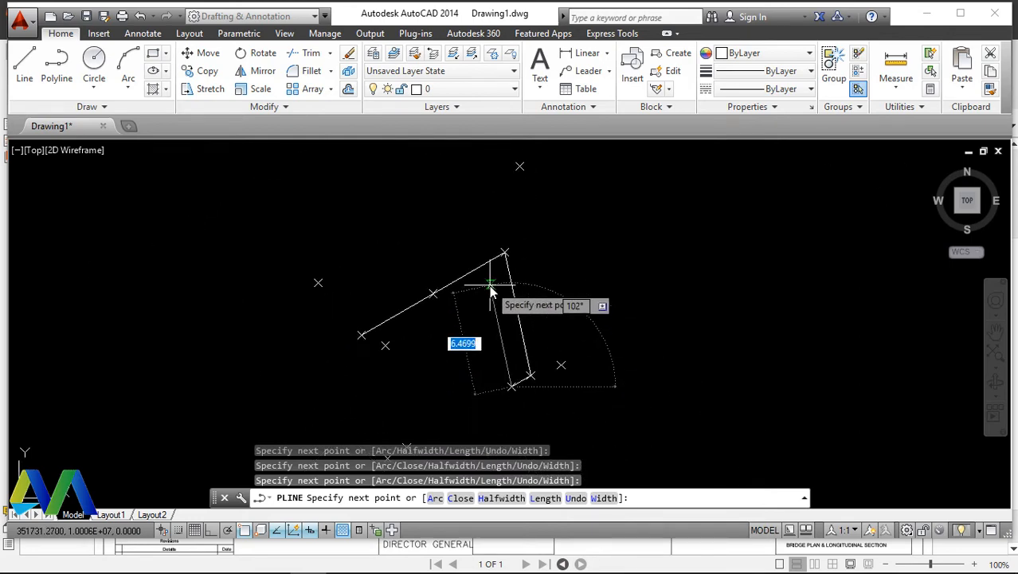
{"action": "scroll", "coordinate": [491, 282], "scroll_direction": "up", "scroll_amount": 4}
{"action": "left_click", "coordinate": [474, 277]}
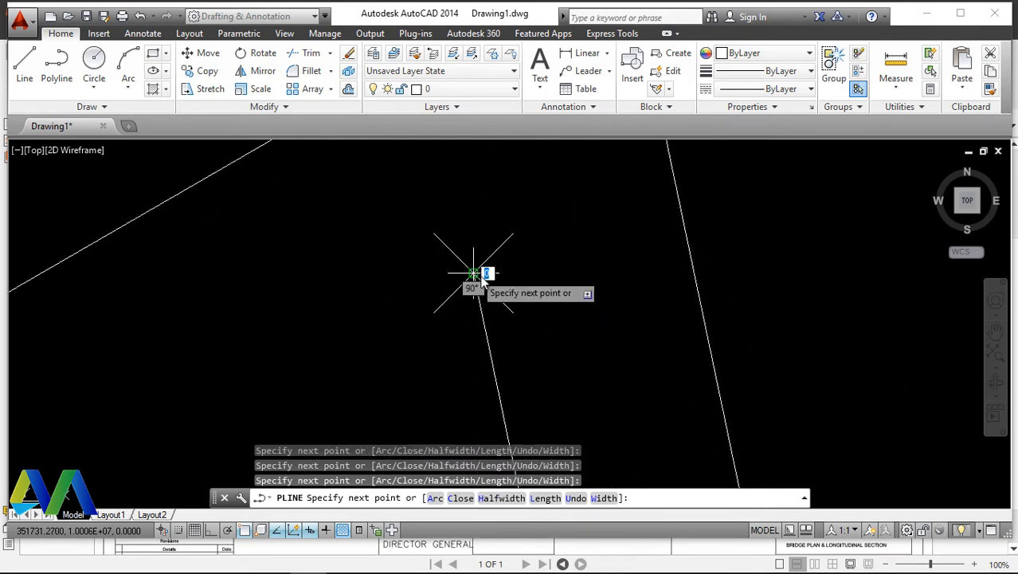
Step: Continue the polyline along the abutment's inner face to point 23 and down the other wing wall to point 24
{"action": "scroll", "coordinate": [473, 271], "scroll_direction": "down", "scroll_amount": 5}
{"action": "scroll", "coordinate": [480, 305], "scroll_direction": "up", "scroll_amount": 5}
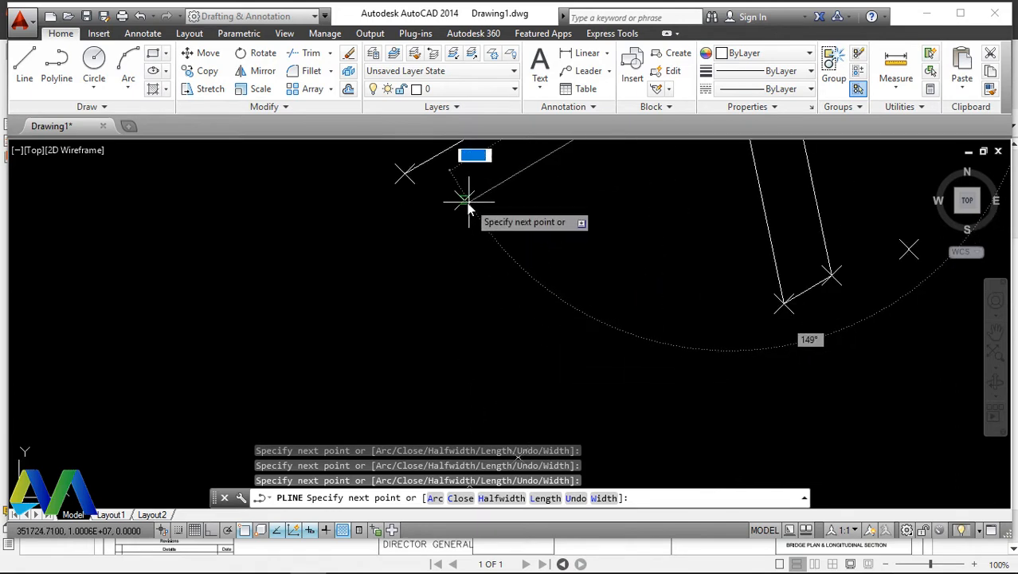
{"action": "scroll", "coordinate": [470, 263], "scroll_direction": "down", "scroll_amount": 3}
{"action": "scroll", "coordinate": [502, 315], "scroll_direction": "up", "scroll_amount": 3}
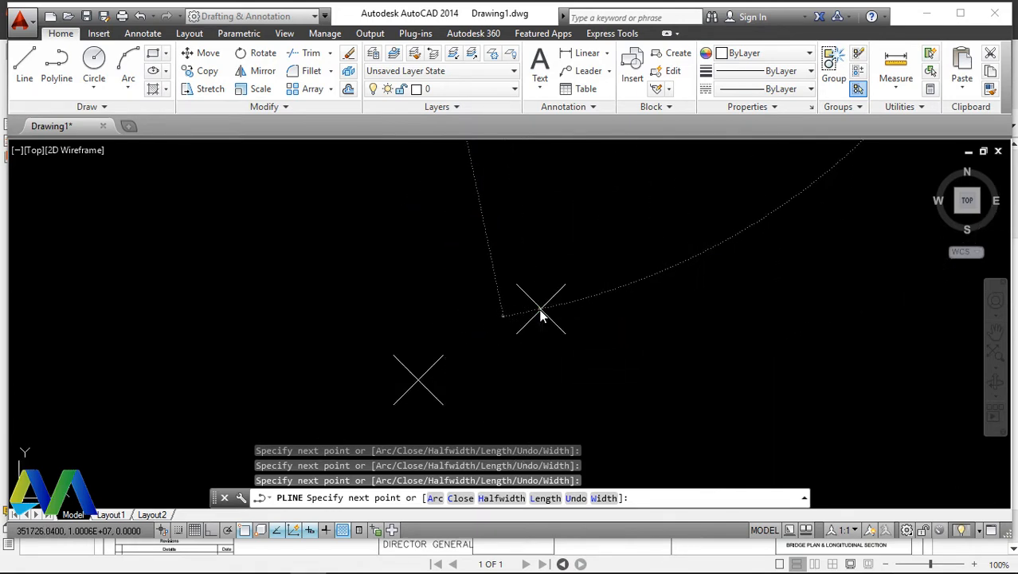
{"action": "left_click", "coordinate": [541, 307]}
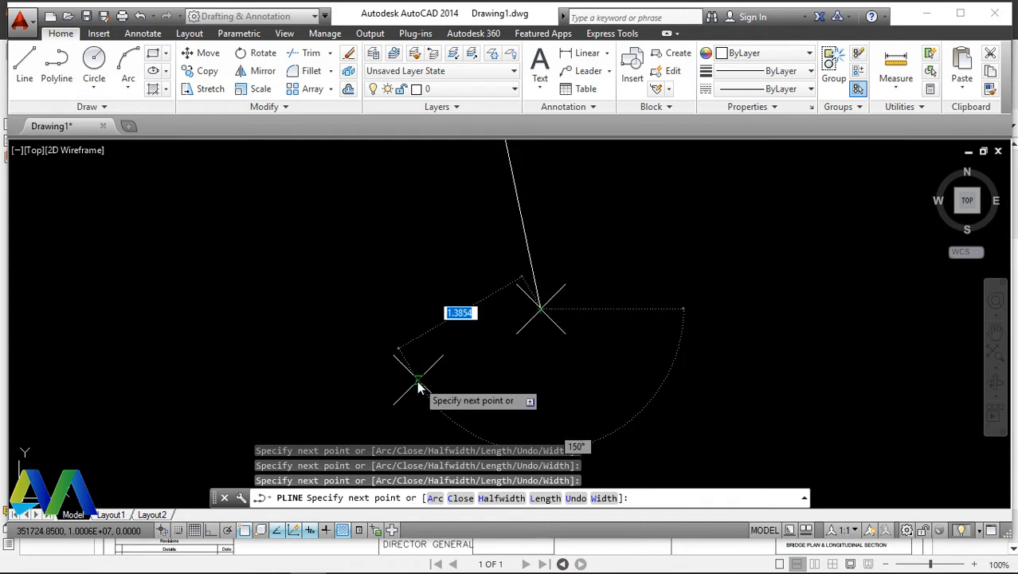
Step: Extend the polyline to point 25 and close the lower abutment outline back to point 22
{"action": "scroll", "coordinate": [506, 370], "scroll_direction": "down", "scroll_amount": 6}
{"action": "scroll", "coordinate": [488, 270], "scroll_direction": "up", "scroll_amount": 7}
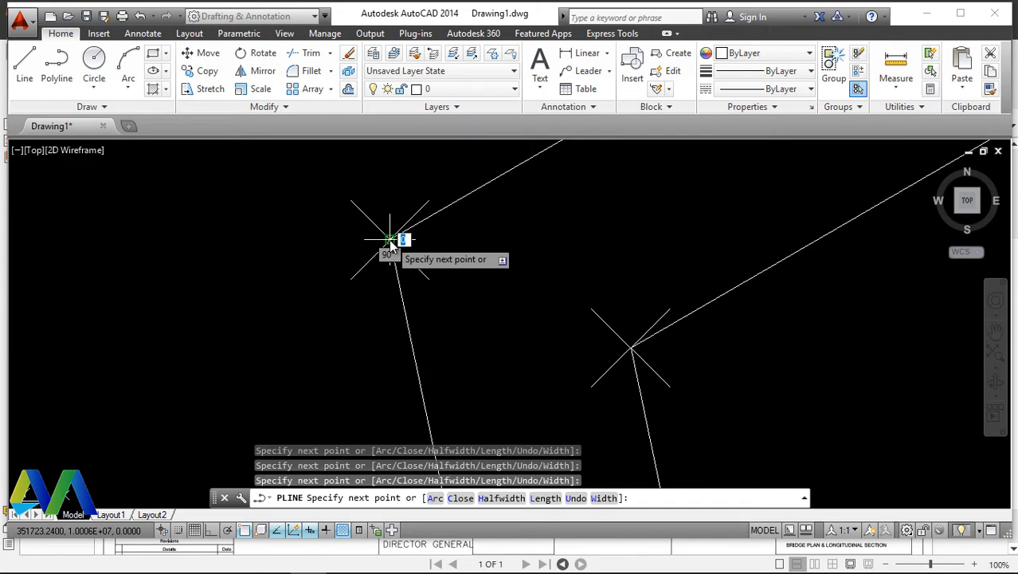
{"action": "right_click", "coordinate": [390, 243]}
{"action": "left_click", "coordinate": [434, 320]}
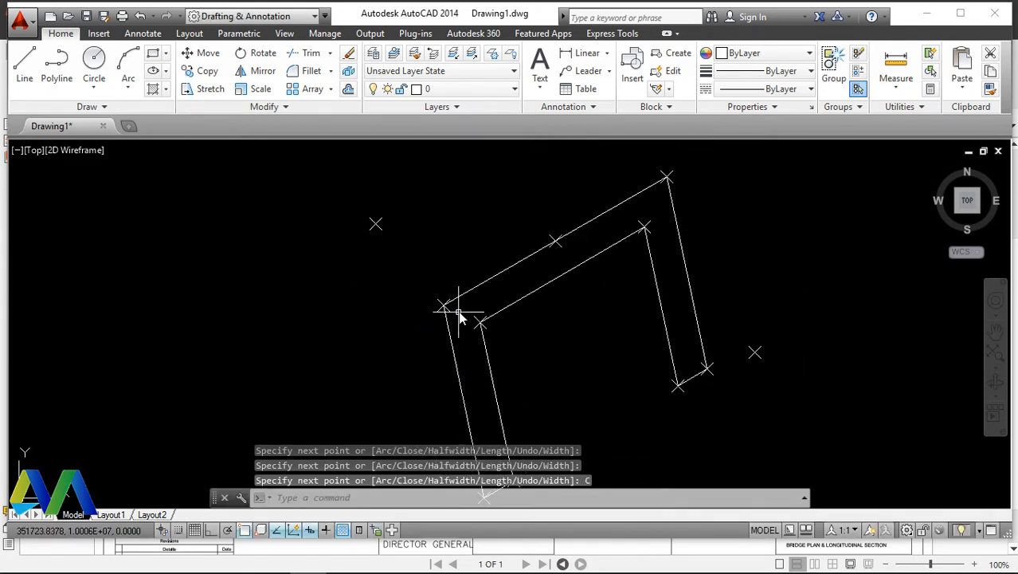
Step: Start a new polyline for the upper abutment at point 12 and draw its first segment to point 11
{"action": "scroll", "coordinate": [527, 295], "scroll_direction": "down", "scroll_amount": 3}
{"action": "scroll", "coordinate": [534, 303], "scroll_direction": "up", "scroll_amount": 5}
{"action": "scroll", "coordinate": [554, 325], "scroll_direction": "down", "scroll_amount": 5}
{"action": "scroll", "coordinate": [555, 309], "scroll_direction": "up", "scroll_amount": 3}
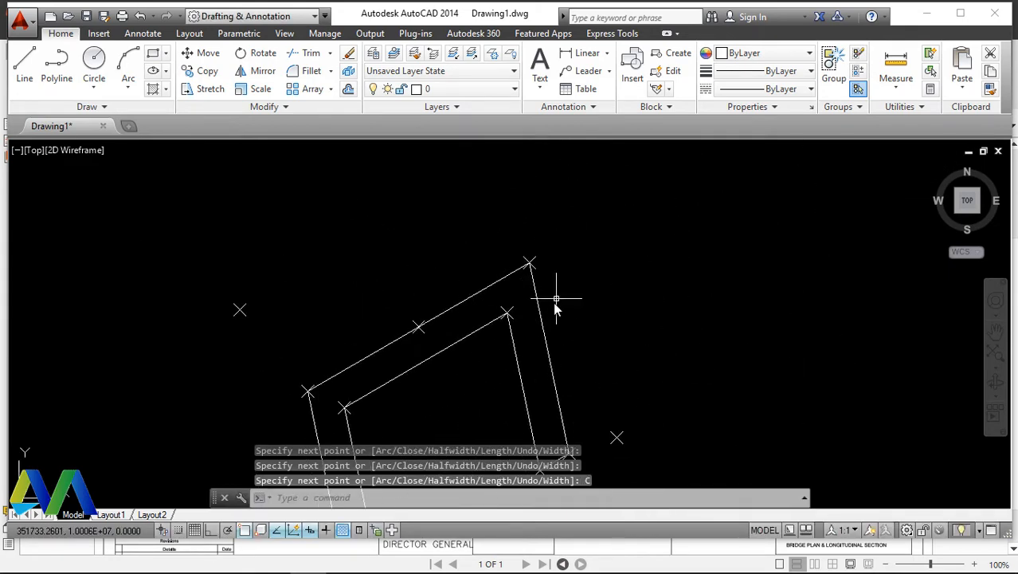
{"action": "scroll", "coordinate": [556, 311], "scroll_direction": "down", "scroll_amount": 2}
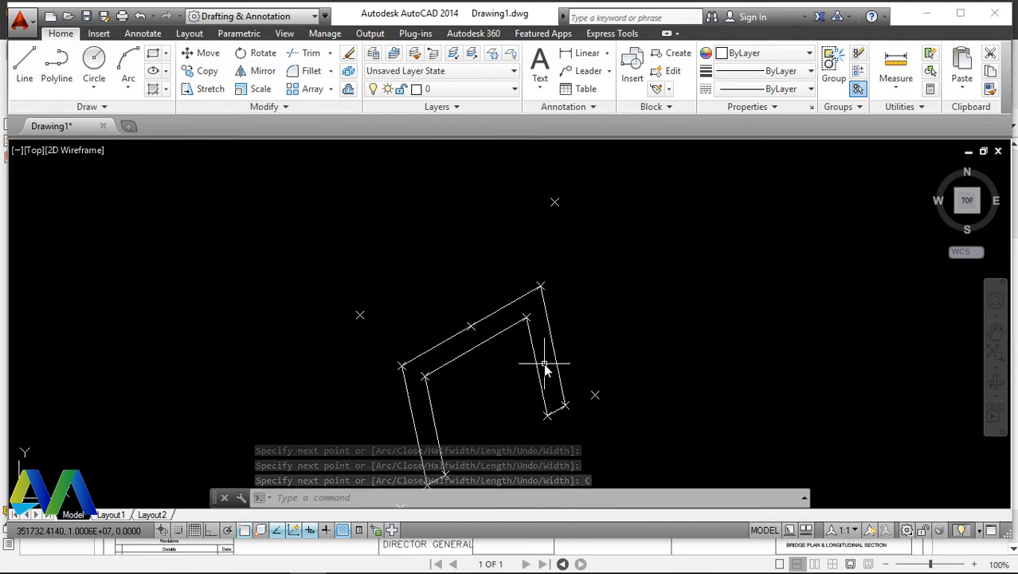
{"action": "scroll", "coordinate": [478, 322], "scroll_direction": "down", "scroll_amount": 6}
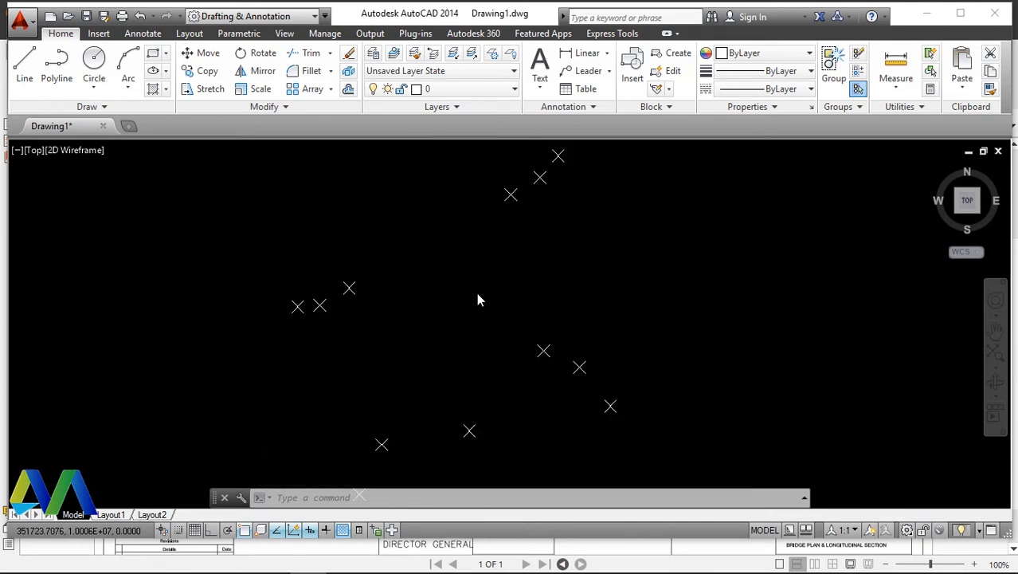
{"action": "scroll", "coordinate": [478, 299], "scroll_direction": "up", "scroll_amount": 2}
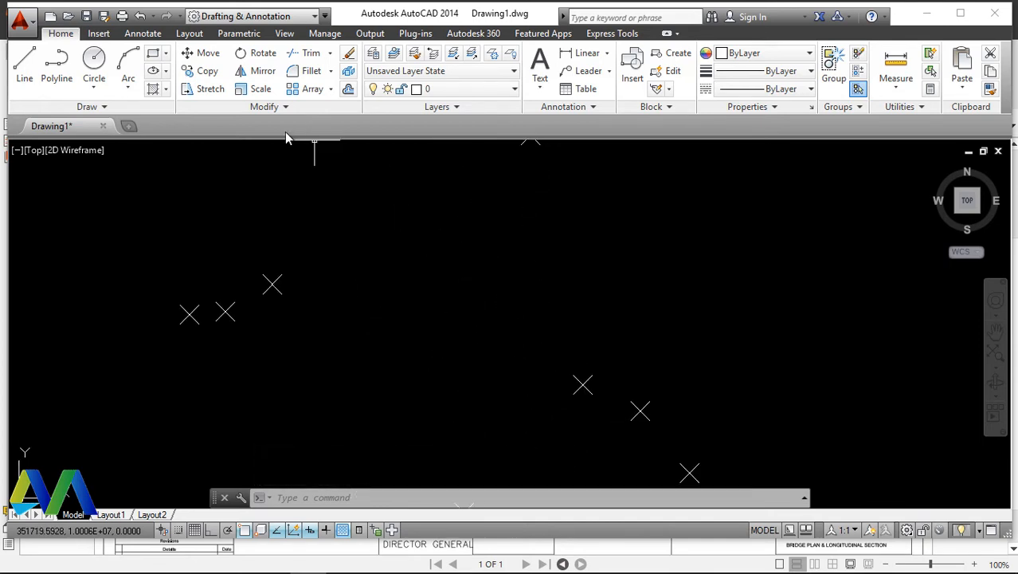
{"action": "left_click", "coordinate": [55, 73]}
{"action": "scroll", "coordinate": [447, 350], "scroll_direction": "down", "scroll_amount": 4}
{"action": "scroll", "coordinate": [434, 355], "scroll_direction": "up", "scroll_amount": 4}
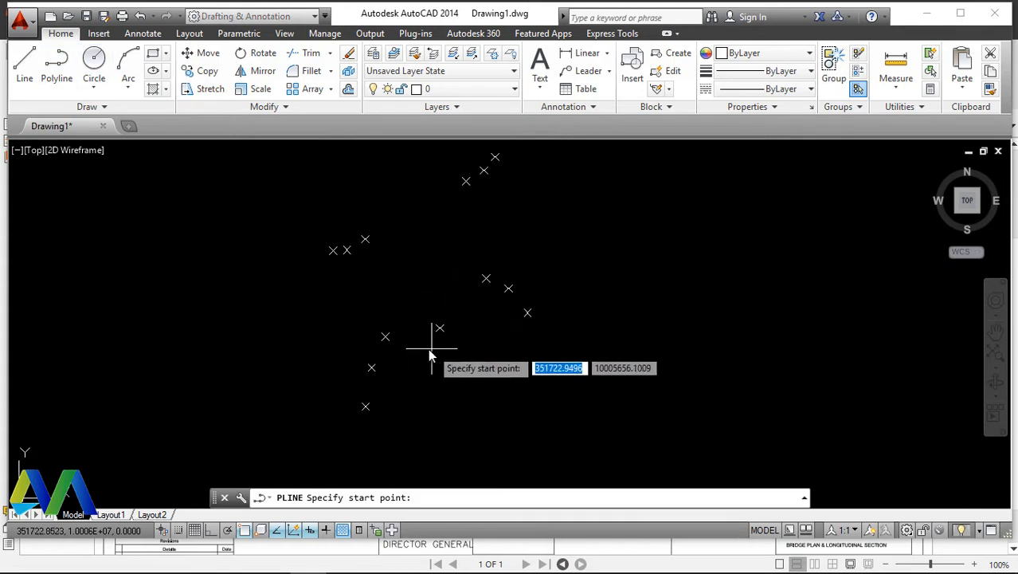
{"action": "scroll", "coordinate": [449, 341], "scroll_direction": "down", "scroll_amount": 2}
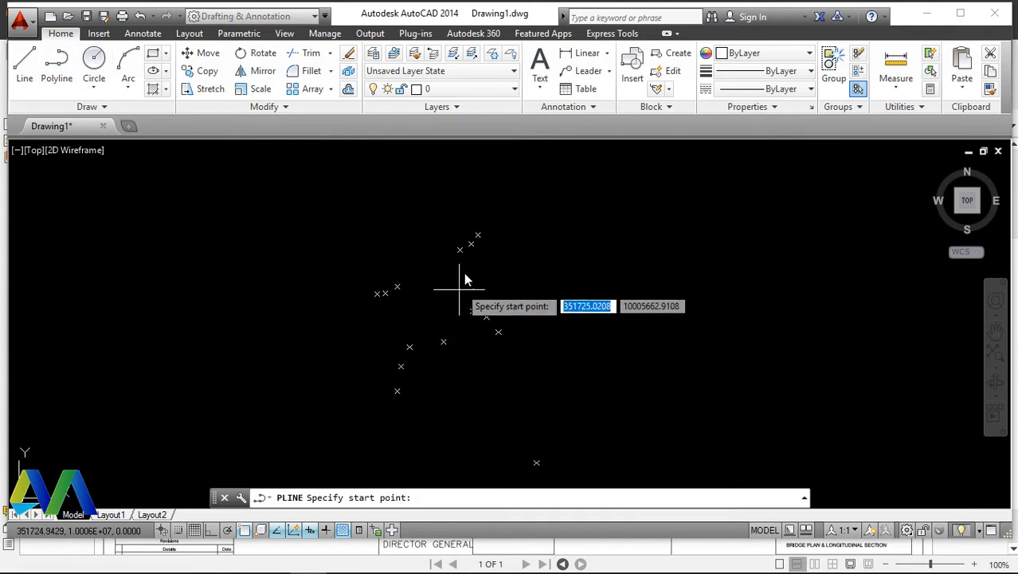
{"action": "scroll", "coordinate": [470, 239], "scroll_direction": "up", "scroll_amount": 4}
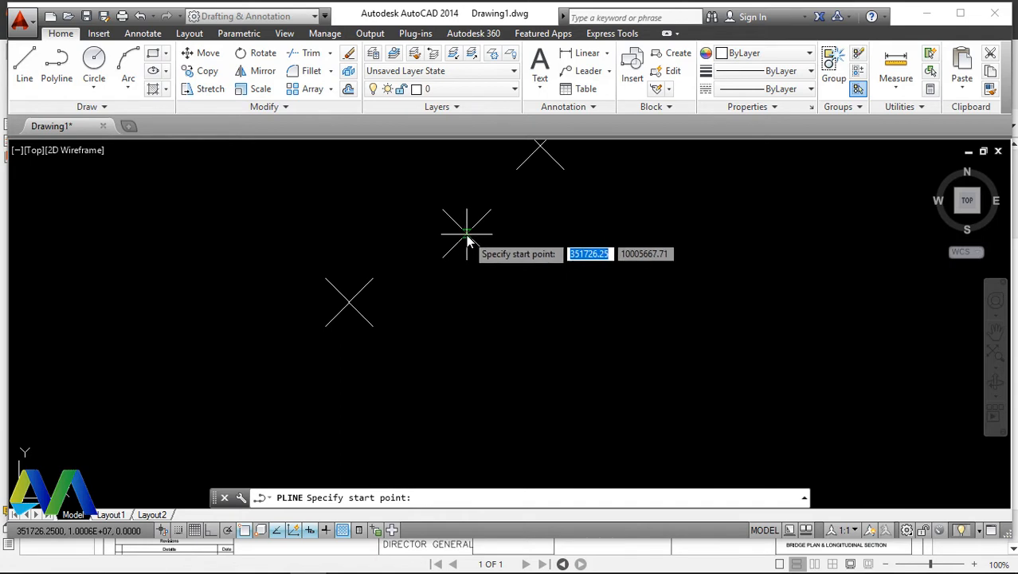
{"action": "left_click", "coordinate": [467, 235]}
{"action": "left_click", "coordinate": [348, 302]}
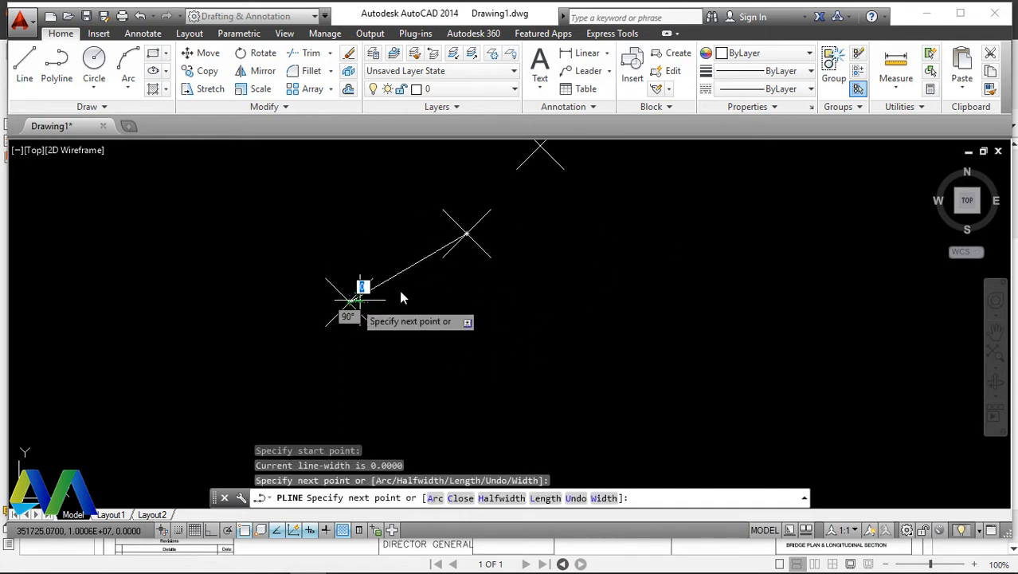
Step: Continue the upper abutment's polyline down to point 10 and along the inner face to point 6
{"action": "scroll", "coordinate": [403, 287], "scroll_direction": "down", "scroll_amount": 2}
{"action": "scroll", "coordinate": [414, 306], "scroll_direction": "up", "scroll_amount": 5}
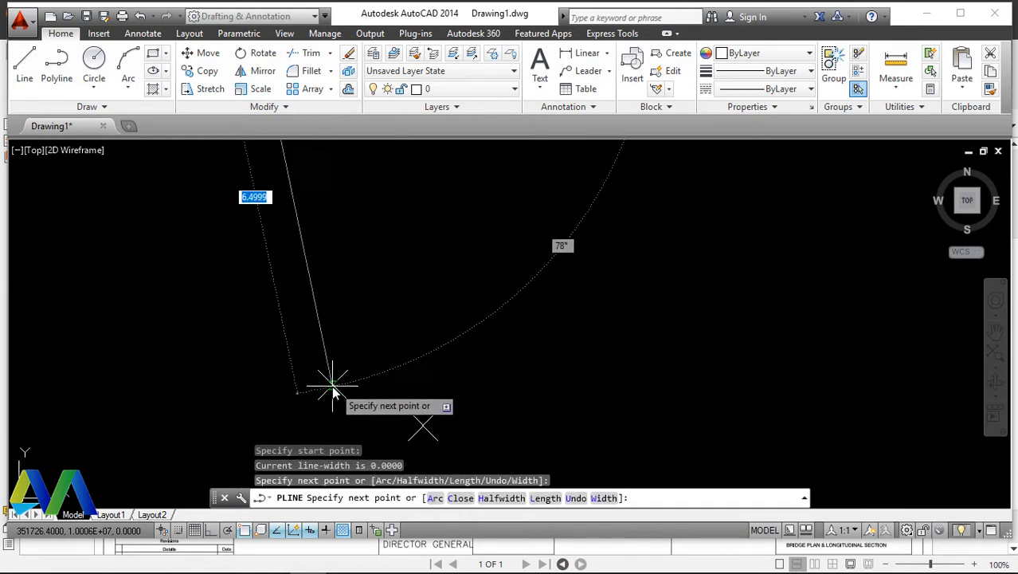
{"action": "left_click", "coordinate": [333, 391]}
{"action": "scroll", "coordinate": [557, 310], "scroll_direction": "down", "scroll_amount": 2}
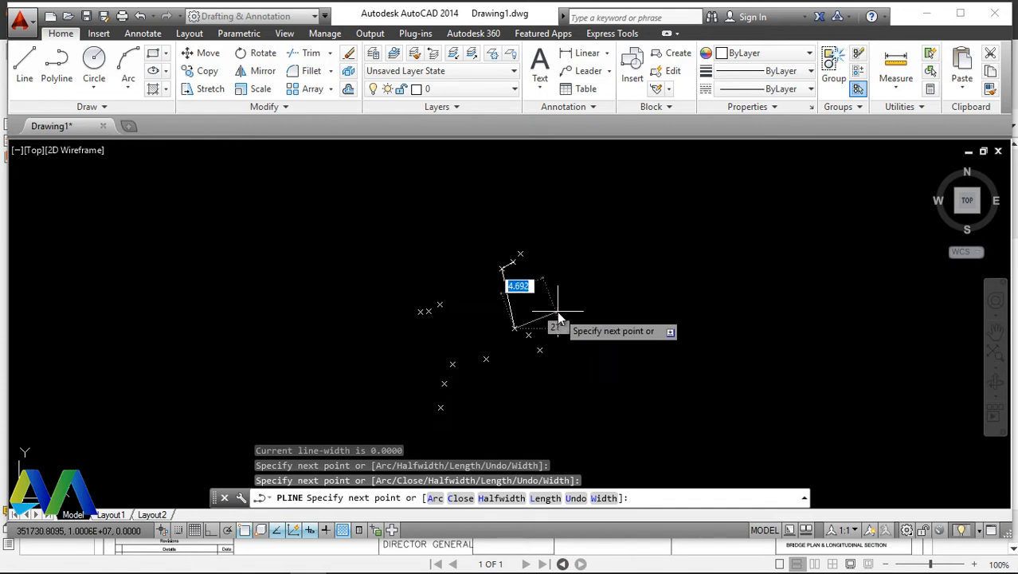
{"action": "scroll", "coordinate": [459, 362], "scroll_direction": "up", "scroll_amount": 2}
{"action": "left_click", "coordinate": [464, 355]}
{"action": "scroll", "coordinate": [464, 355], "scroll_direction": "down", "scroll_amount": 2}
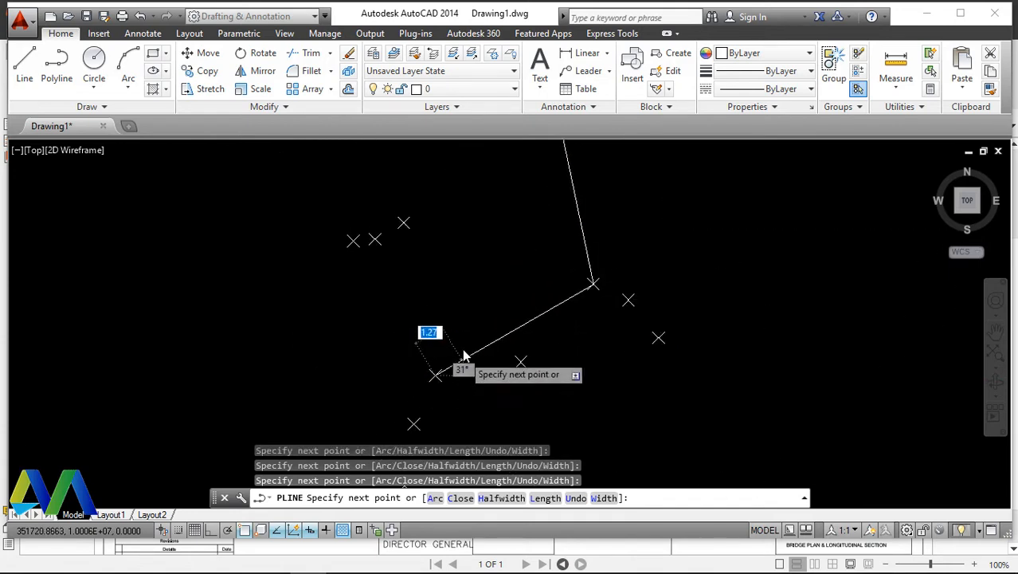
Step: Extend the polyline up the wing wall's inner side from point 6 to the plotted point at easting 351718.51
{"action": "scroll", "coordinate": [423, 284], "scroll_direction": "down", "scroll_amount": 1}
{"action": "scroll", "coordinate": [409, 223], "scroll_direction": "up", "scroll_amount": 5}
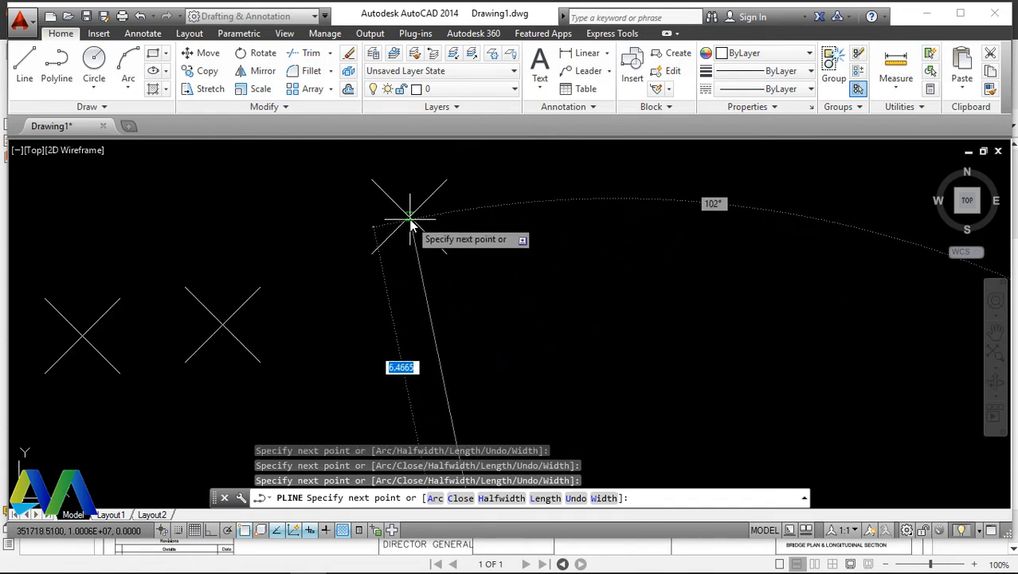
{"action": "left_click", "coordinate": [410, 218]}
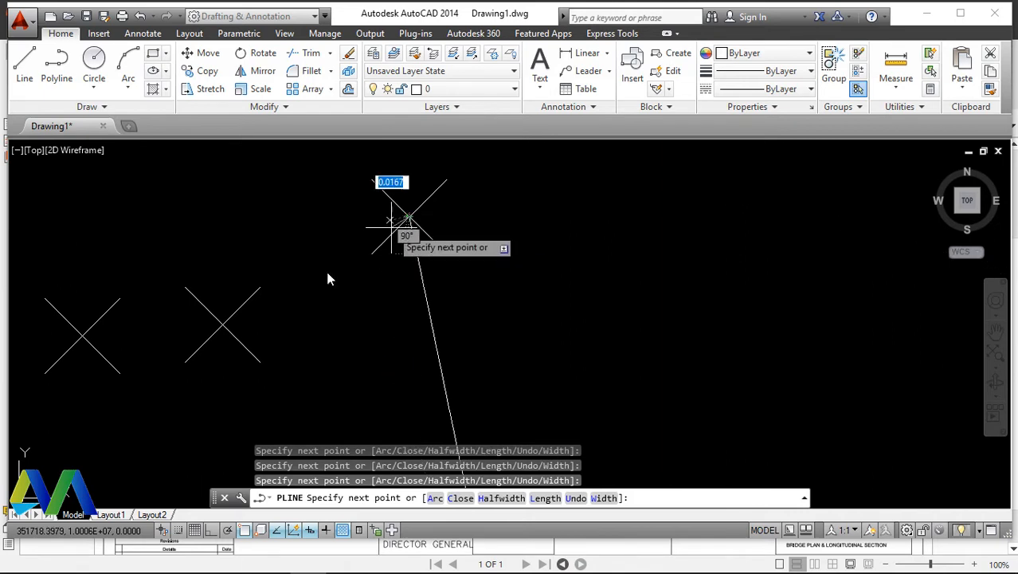
Step: Extend the upper abutment's polyline across the wing wall's end and down its outer side to the abutment's lowest outer corner
{"action": "left_click", "coordinate": [220, 326]}
{"action": "scroll", "coordinate": [358, 230], "scroll_direction": "down", "scroll_amount": 5}
{"action": "scroll", "coordinate": [382, 330], "scroll_direction": "up", "scroll_amount": 2}
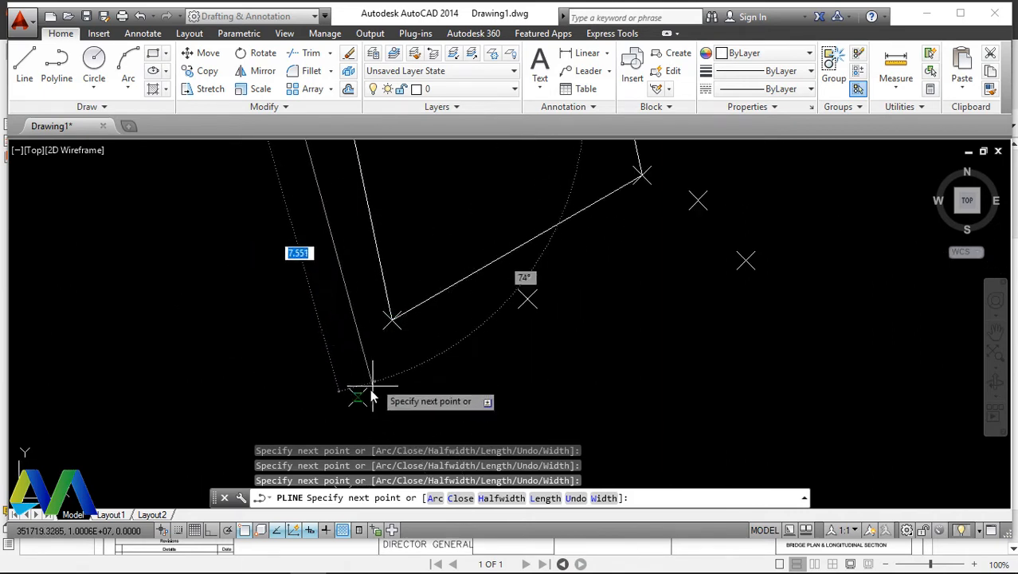
{"action": "left_click", "coordinate": [358, 398]}
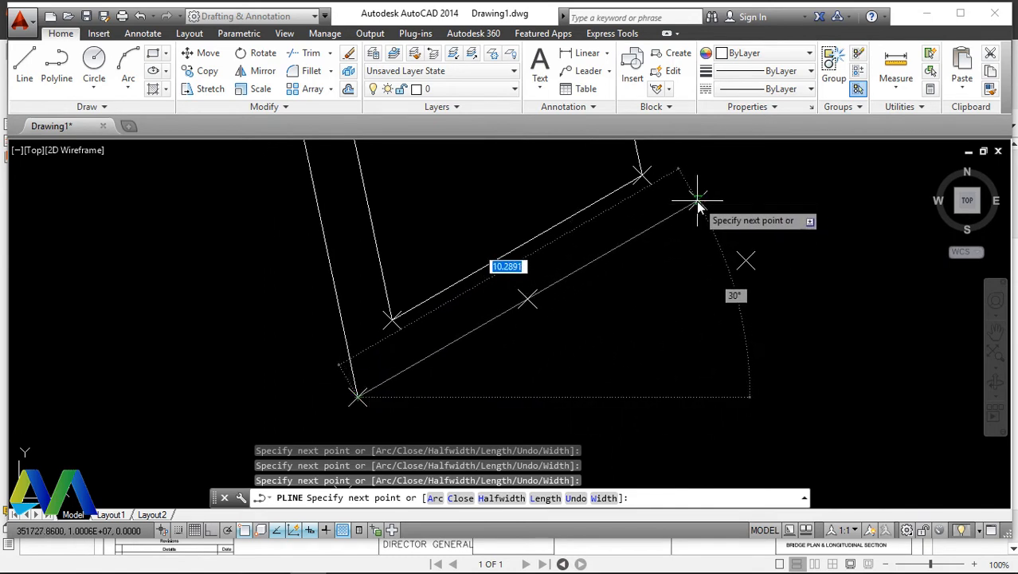
Step: Extend the polyline along the abutment's long outer face, up the other wing wall to point 12, and close the outline
{"action": "scroll", "coordinate": [696, 199], "scroll_direction": "up", "scroll_amount": 2}
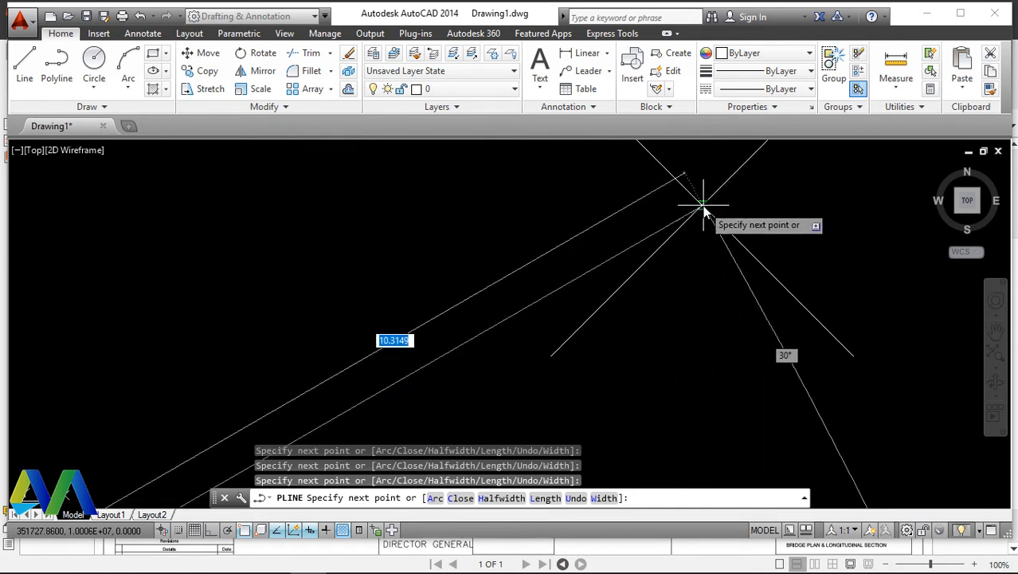
{"action": "left_click", "coordinate": [703, 206]}
{"action": "scroll", "coordinate": [638, 323], "scroll_direction": "down", "scroll_amount": 10}
{"action": "scroll", "coordinate": [624, 274], "scroll_direction": "up", "scroll_amount": 5}
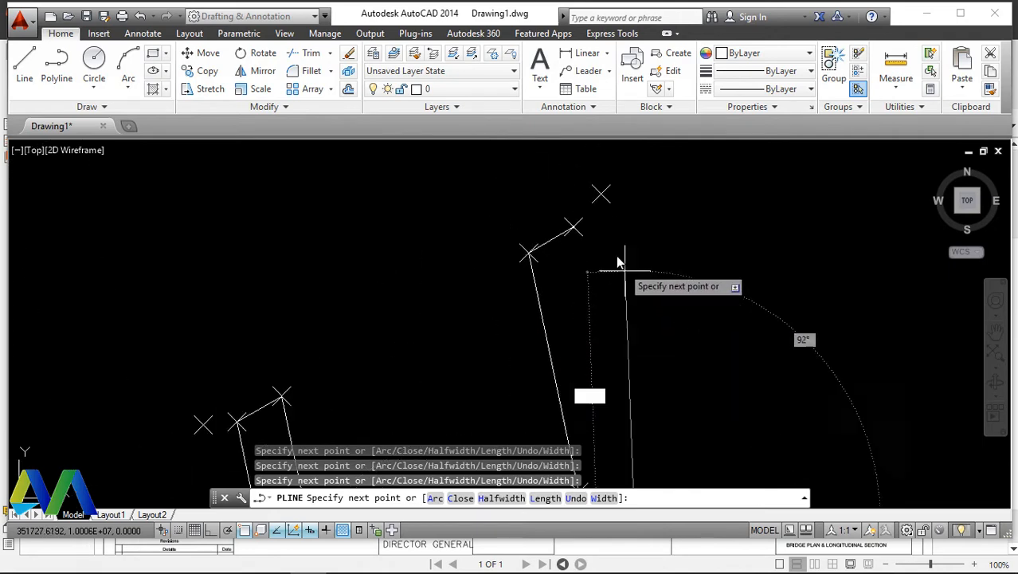
{"action": "scroll", "coordinate": [568, 224], "scroll_direction": "up", "scroll_amount": 5}
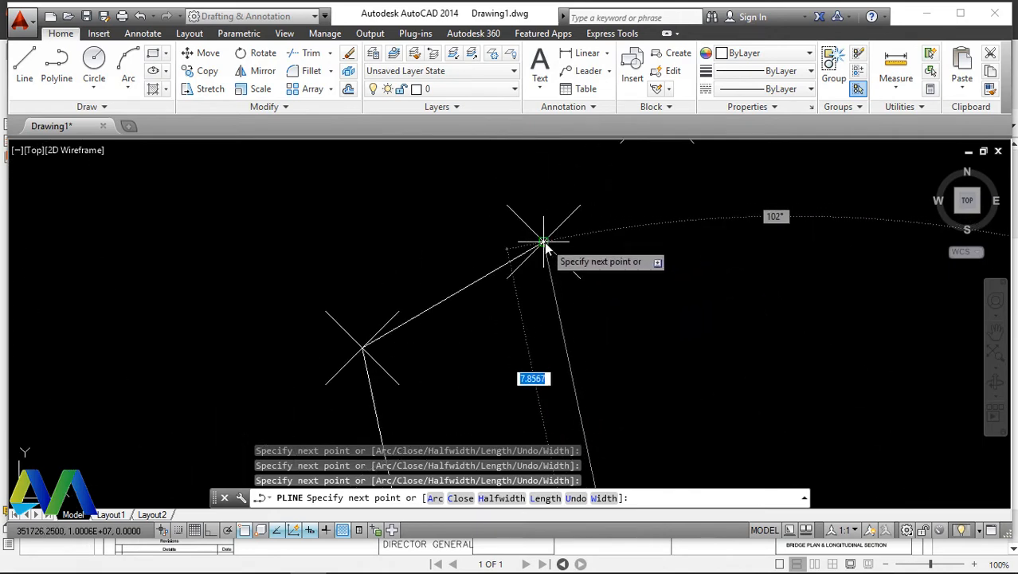
{"action": "left_click", "coordinate": [544, 244]}
{"action": "right_click", "coordinate": [545, 244]}
{"action": "left_click", "coordinate": [565, 325]}
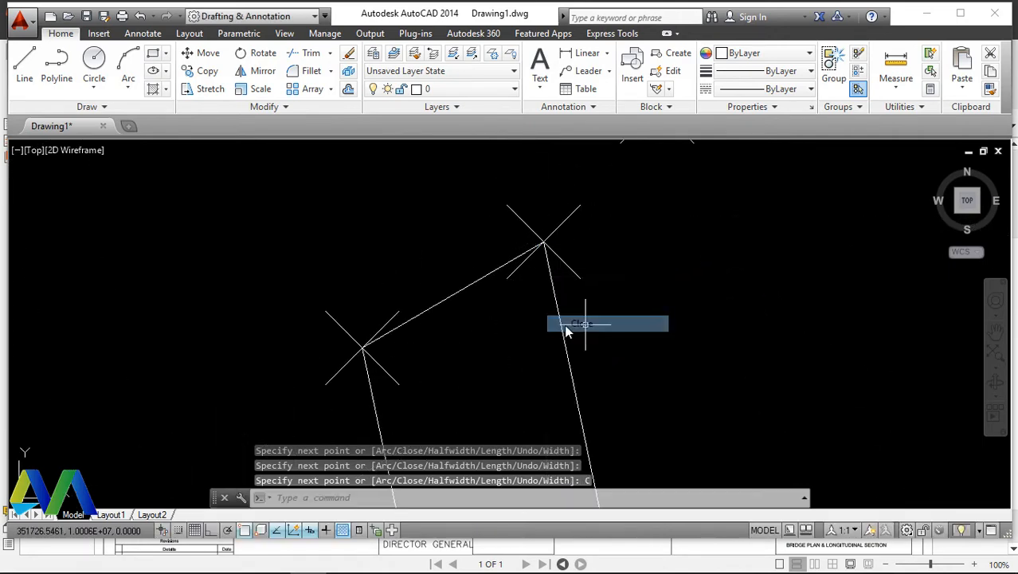
Step: Add an aligned dimension along the lower abutment's long outer face, from corner to corner, placed just outside the outline
{"action": "scroll", "coordinate": [518, 277], "scroll_direction": "down", "scroll_amount": 5}
{"action": "scroll", "coordinate": [489, 307], "scroll_direction": "up", "scroll_amount": 6}
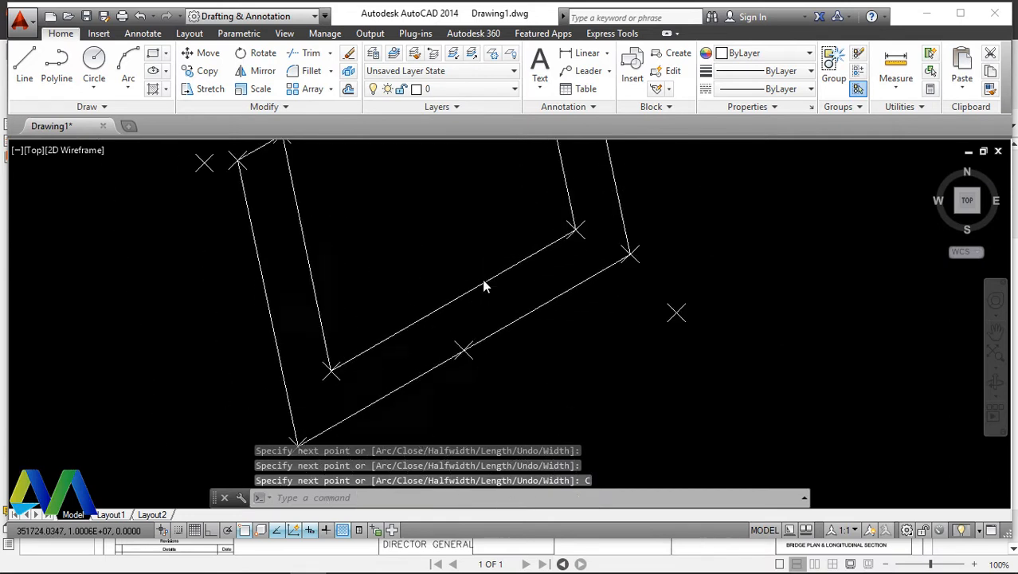
{"action": "scroll", "coordinate": [486, 279], "scroll_direction": "down", "scroll_amount": 4}
{"action": "scroll", "coordinate": [499, 356], "scroll_direction": "up", "scroll_amount": 8}
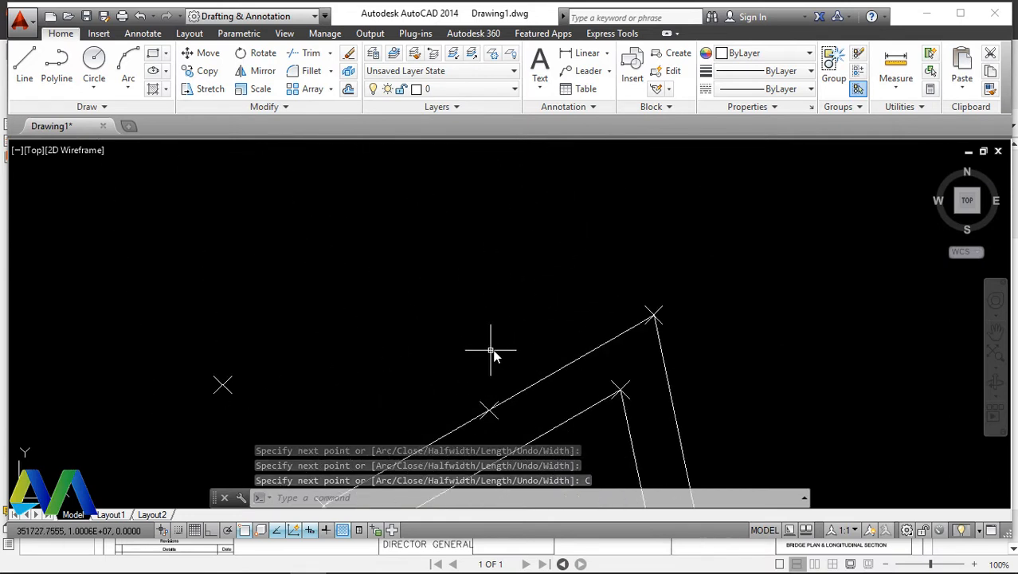
{"action": "left_click", "coordinate": [142, 34]}
{"action": "left_click", "coordinate": [282, 88]}
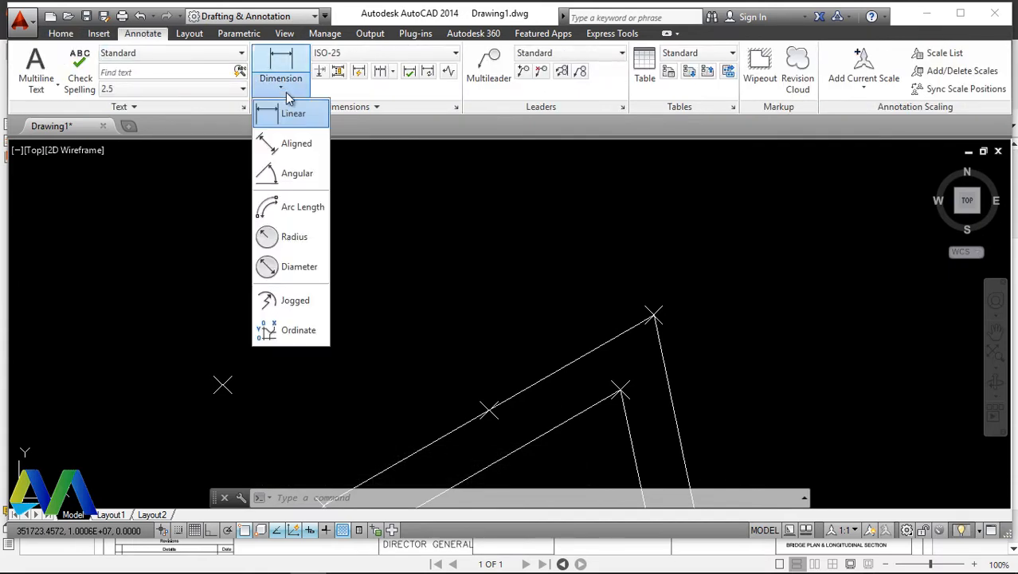
{"action": "left_click", "coordinate": [289, 141]}
{"action": "scroll", "coordinate": [478, 223], "scroll_direction": "down", "scroll_amount": 5}
{"action": "scroll", "coordinate": [482, 289], "scroll_direction": "up", "scroll_amount": 10}
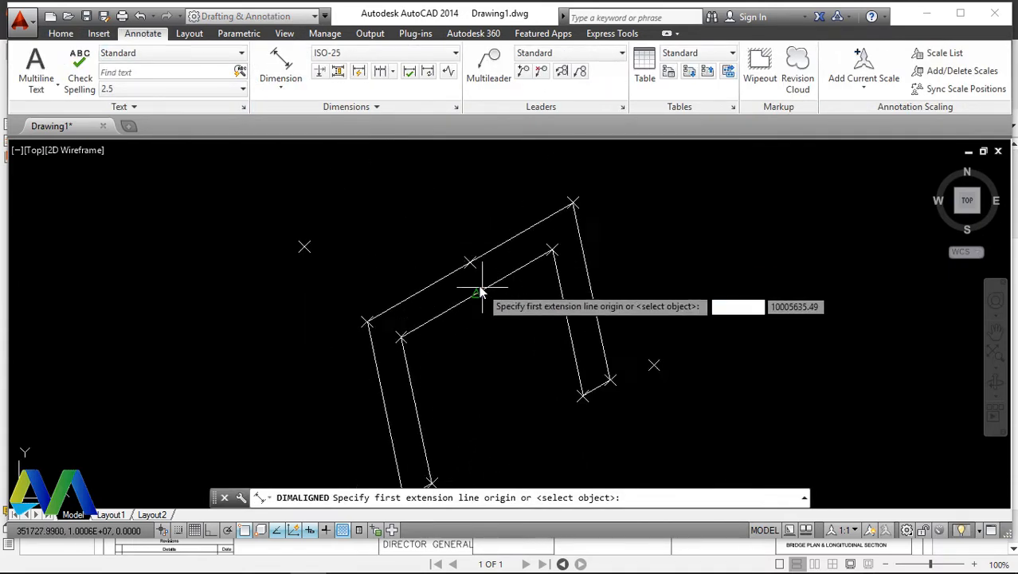
{"action": "left_click", "coordinate": [243, 358]}
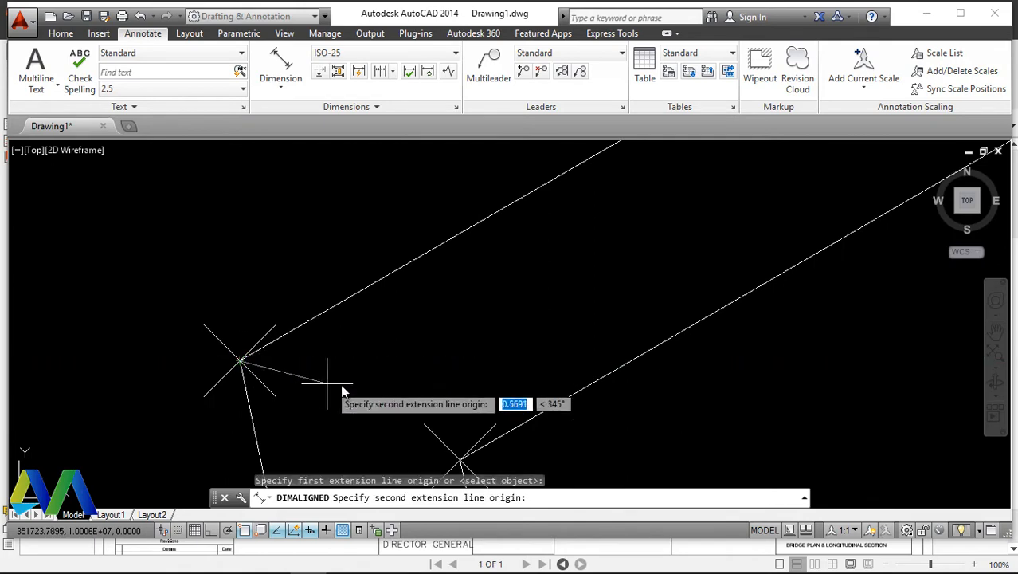
{"action": "scroll", "coordinate": [334, 387], "scroll_direction": "down", "scroll_amount": 6}
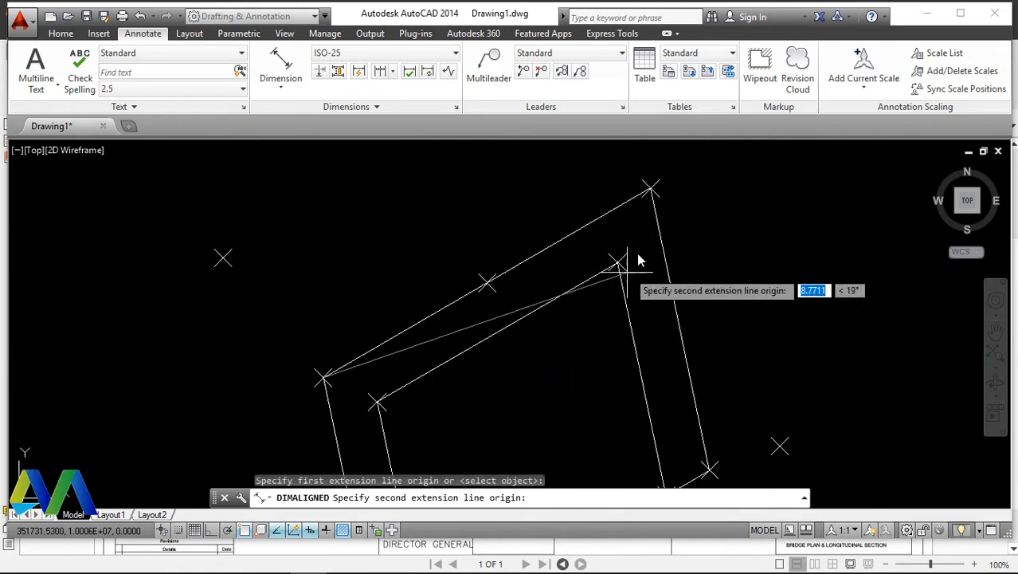
{"action": "left_click", "coordinate": [651, 189]}
{"action": "scroll", "coordinate": [468, 290], "scroll_direction": "down", "scroll_amount": 2}
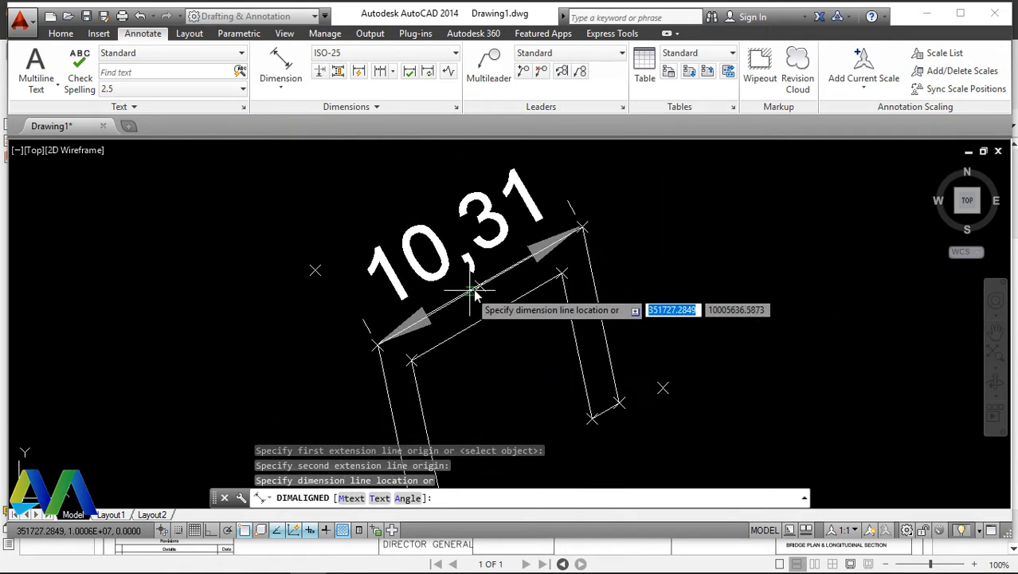
{"action": "left_click", "coordinate": [472, 234]}
{"action": "right_click", "coordinate": [655, 223]}
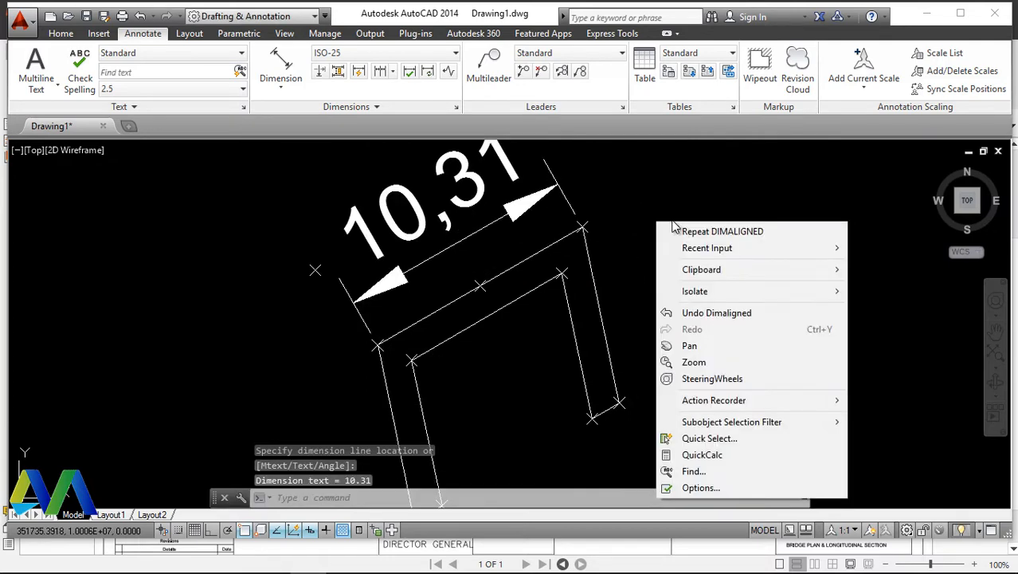
{"action": "left_click", "coordinate": [640, 199]}
{"action": "scroll", "coordinate": [520, 338], "scroll_direction": "down", "scroll_amount": 2}
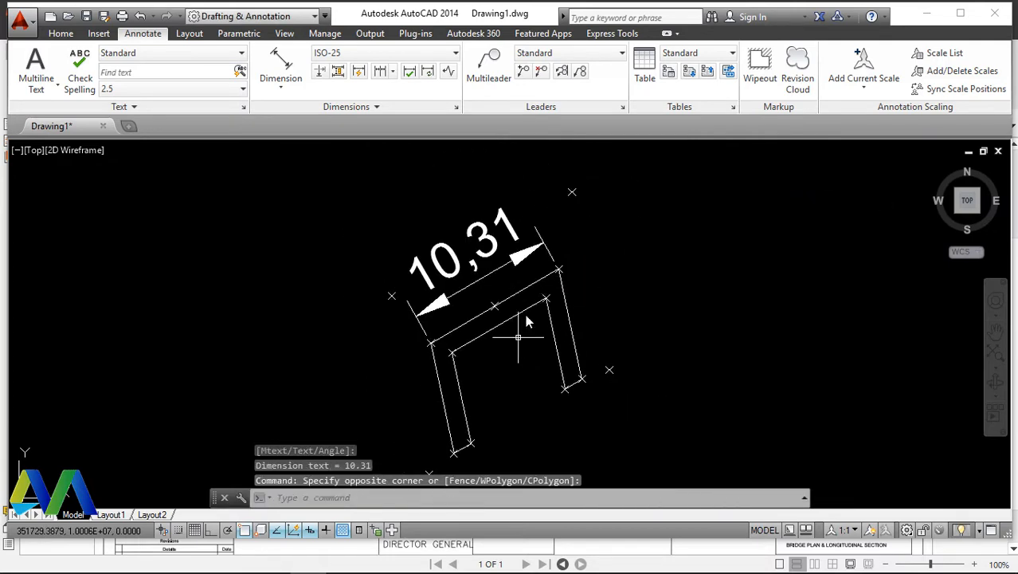
{"action": "scroll", "coordinate": [463, 259], "scroll_direction": "up", "scroll_amount": 5}
{"action": "scroll", "coordinate": [456, 284], "scroll_direction": "down", "scroll_amount": 5}
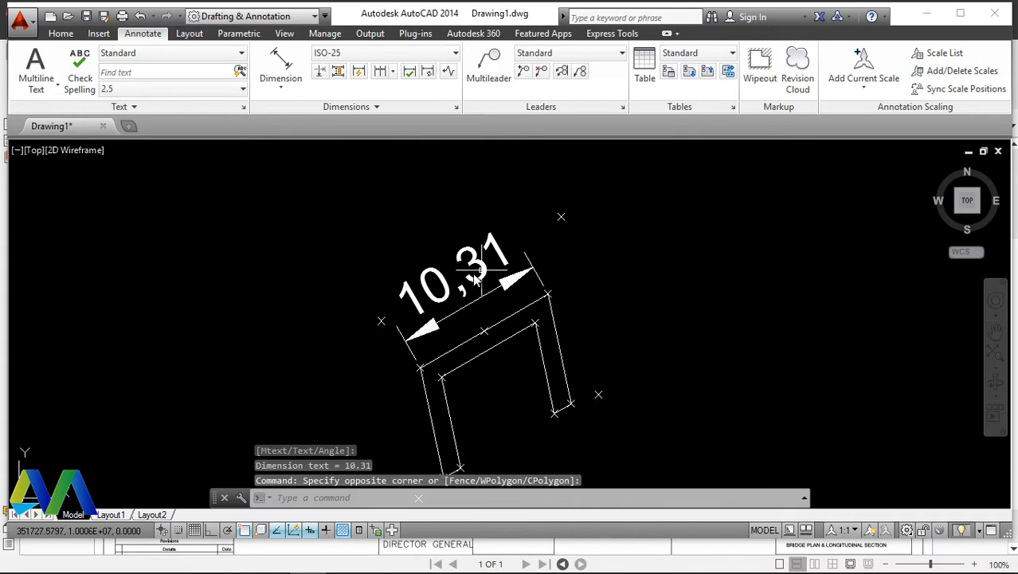
{"action": "scroll", "coordinate": [475, 276], "scroll_direction": "down", "scroll_amount": 5}
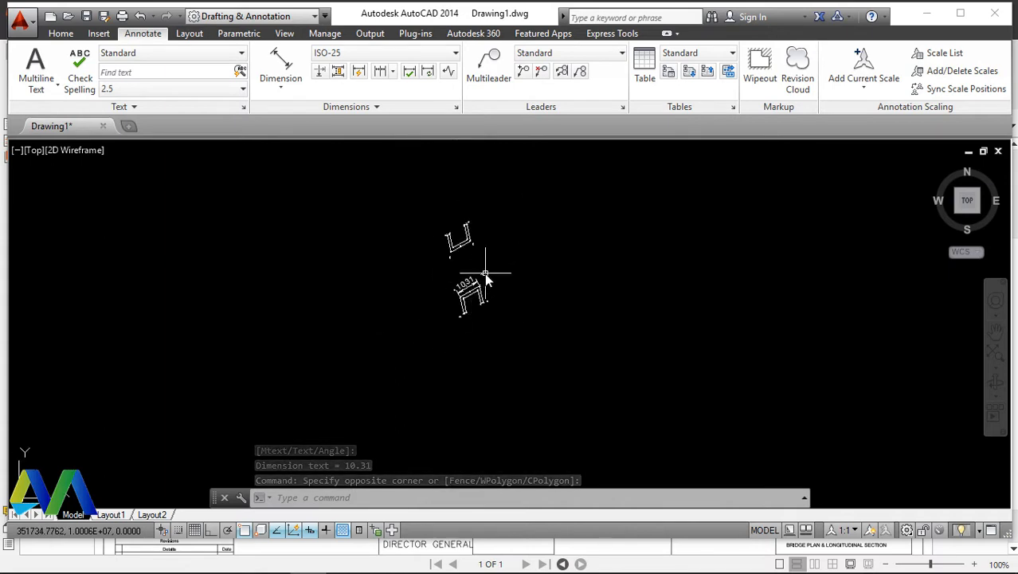
{"action": "left_click", "coordinate": [519, 191]}
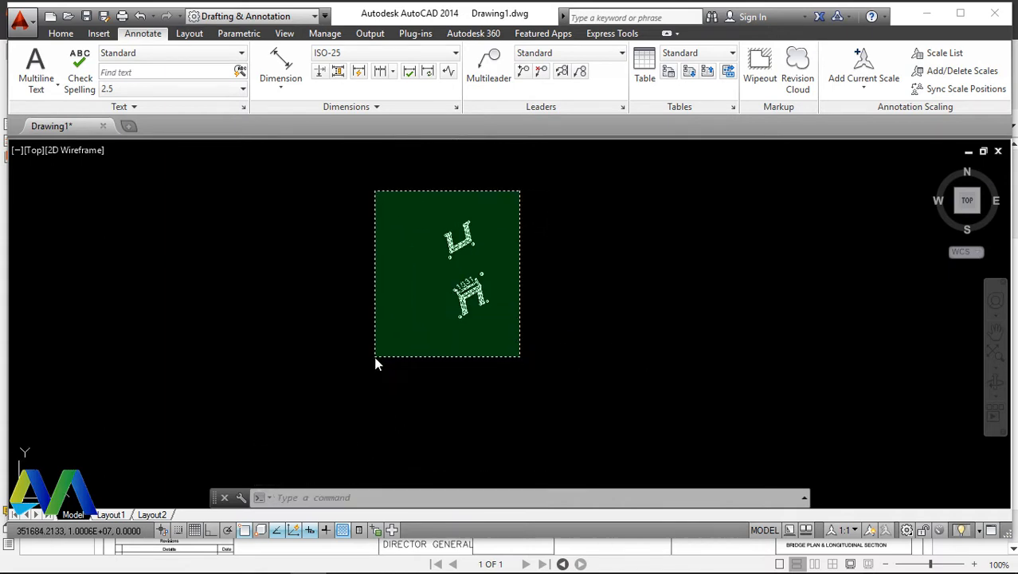
{"action": "left_click", "coordinate": [375, 357]}
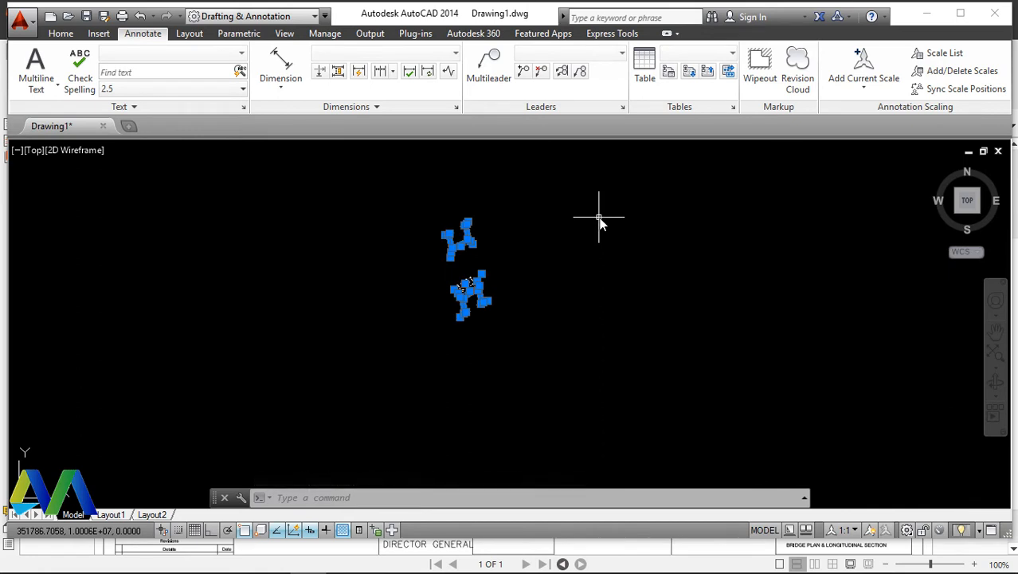
{"action": "left_click", "coordinate": [536, 192]}
{"action": "left_click", "coordinate": [391, 323]}
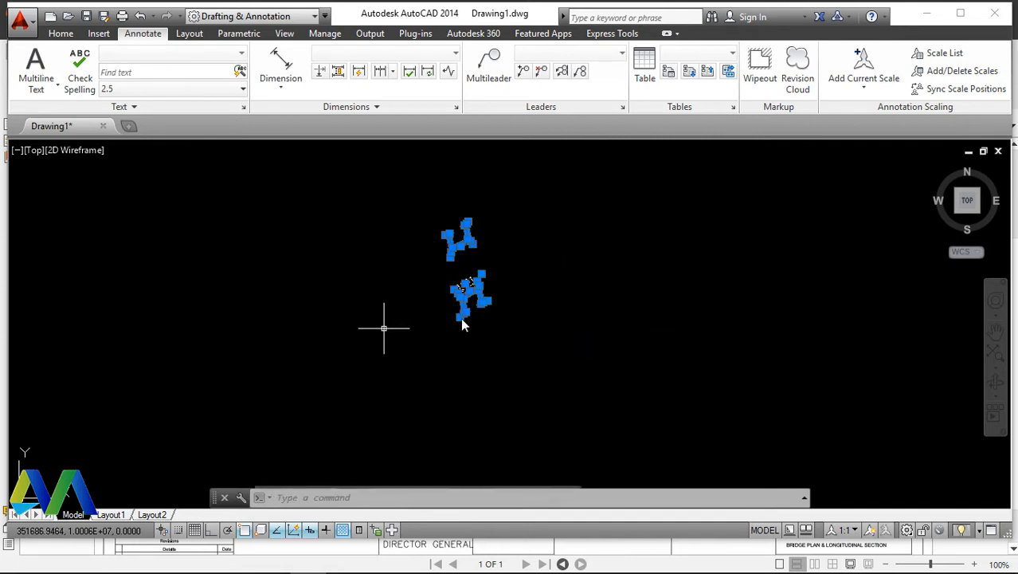
{"action": "right_click", "coordinate": [588, 235]}
{"action": "left_click", "coordinate": [625, 371]}
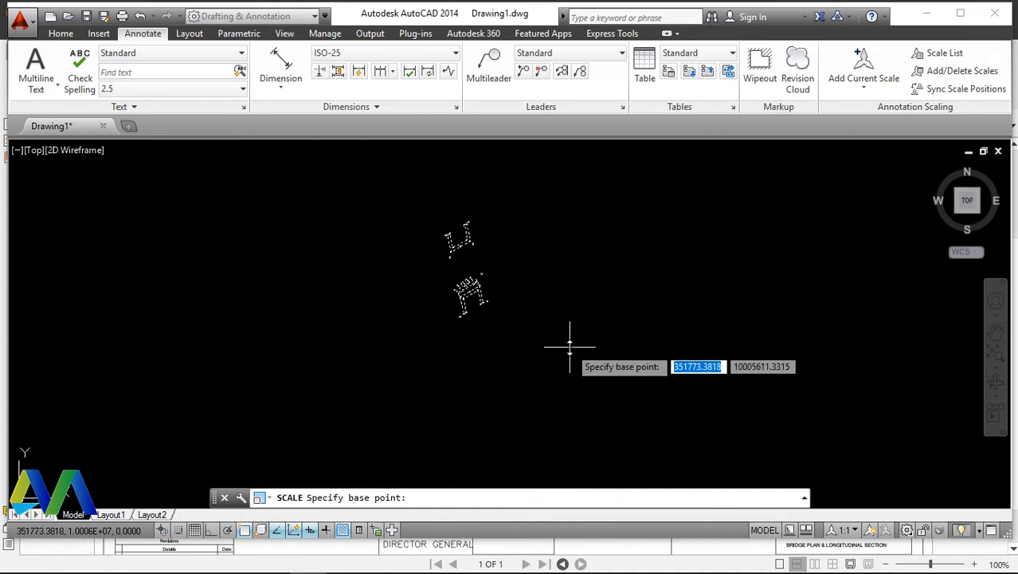
{"action": "key", "text": "Escape"}
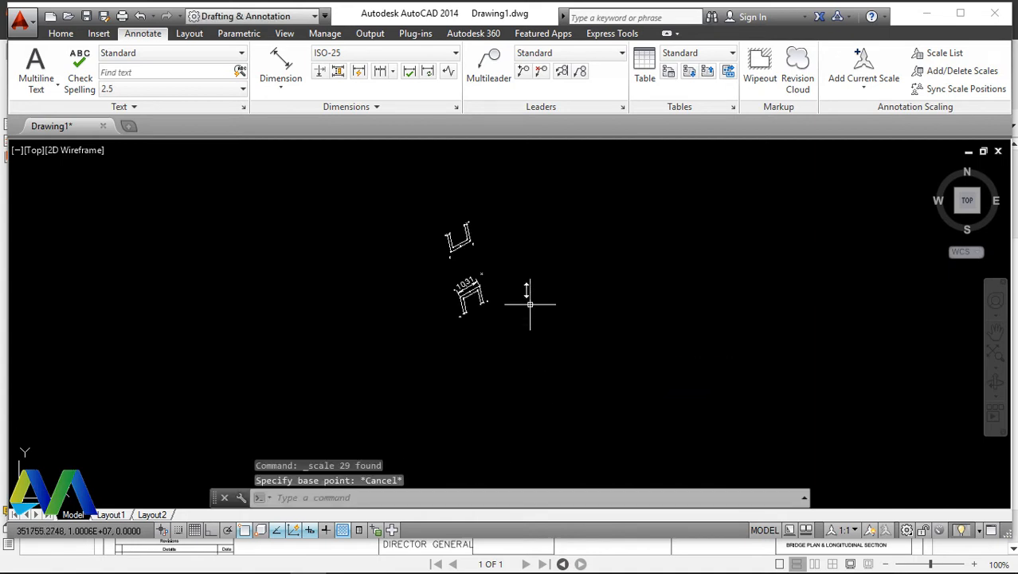
Step: Scale both abutment outlines, the points and the dimension by a factor of 1000 about a base point just below the lower abutment
{"action": "left_click", "coordinate": [536, 212]}
{"action": "left_click", "coordinate": [366, 331]}
{"action": "right_click", "coordinate": [325, 232]}
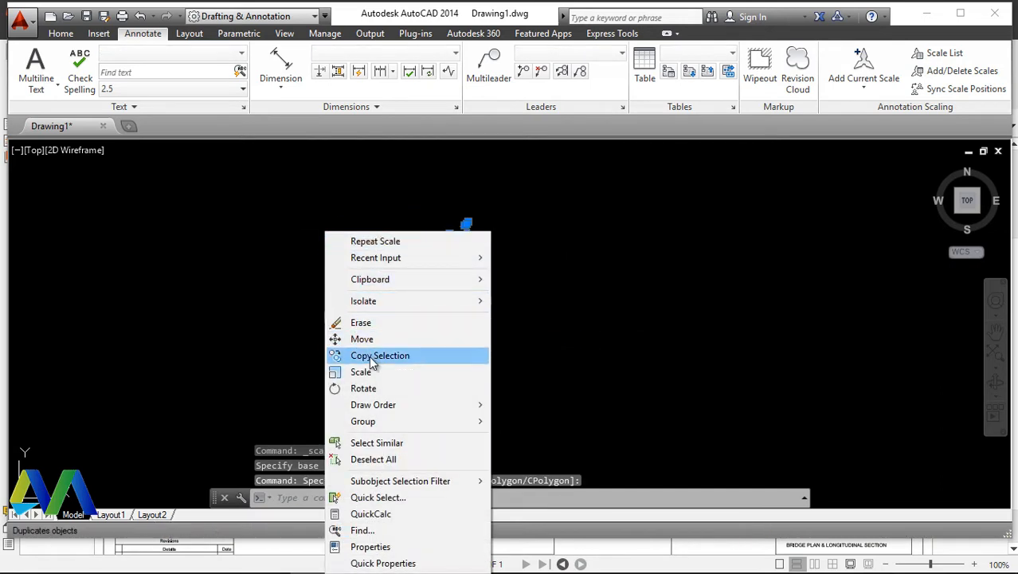
{"action": "left_click", "coordinate": [381, 371]}
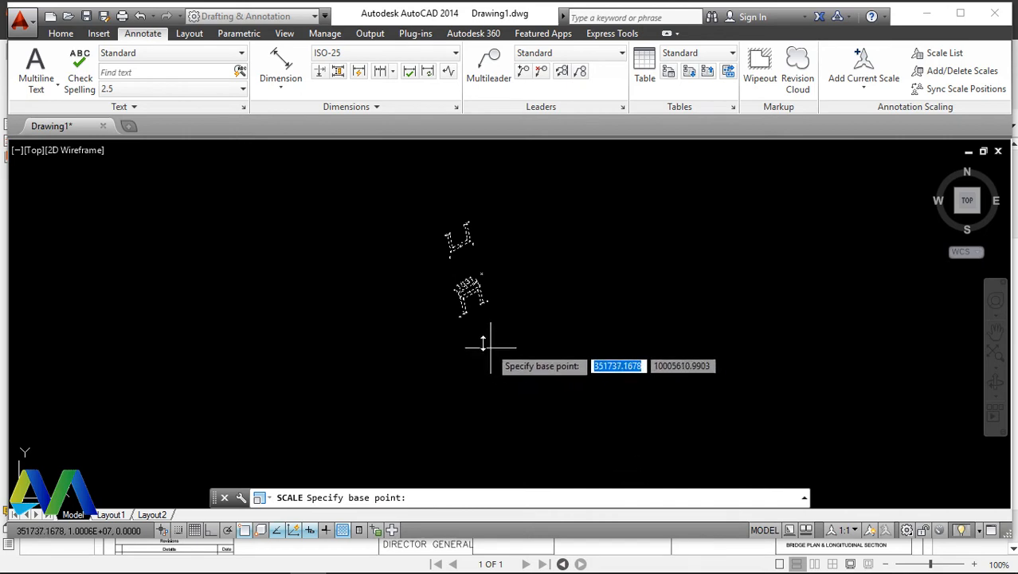
{"action": "left_click", "coordinate": [470, 332]}
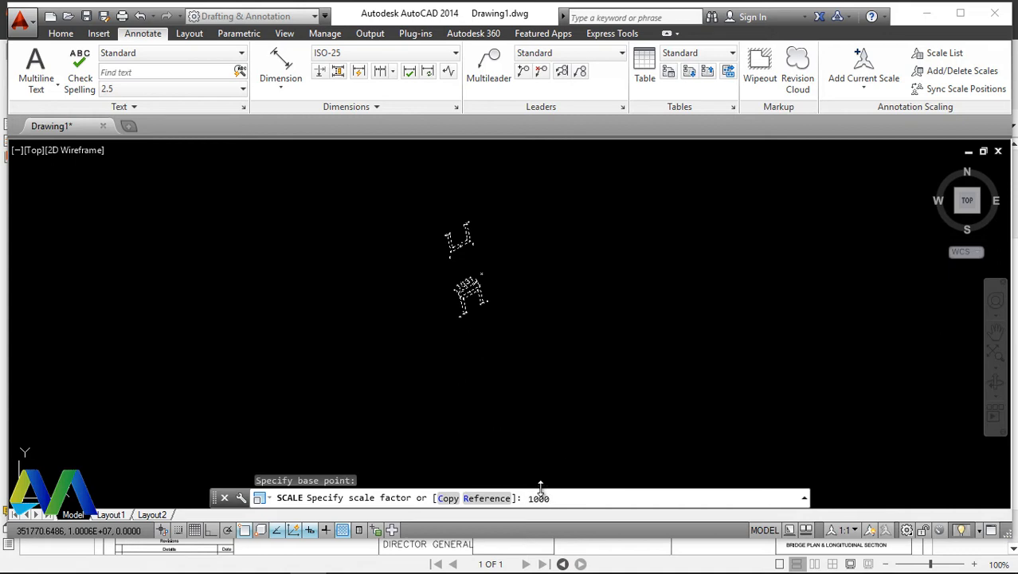
{"action": "key", "text": "Return"}
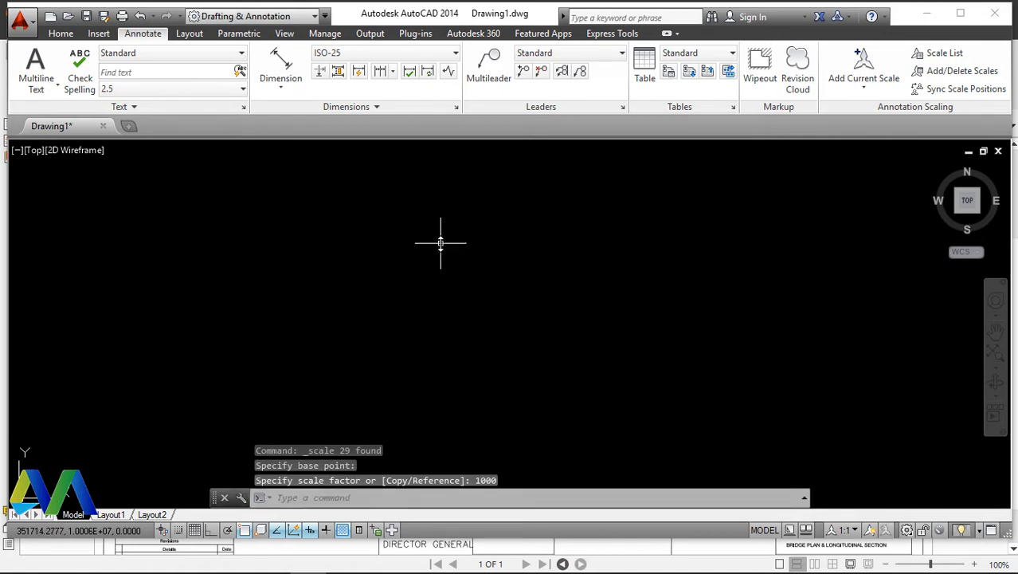
Step: Zoom to the drawing's extents and examine the scaled abutment outlines and their point markers
{"action": "right_click", "coordinate": [440, 243]}
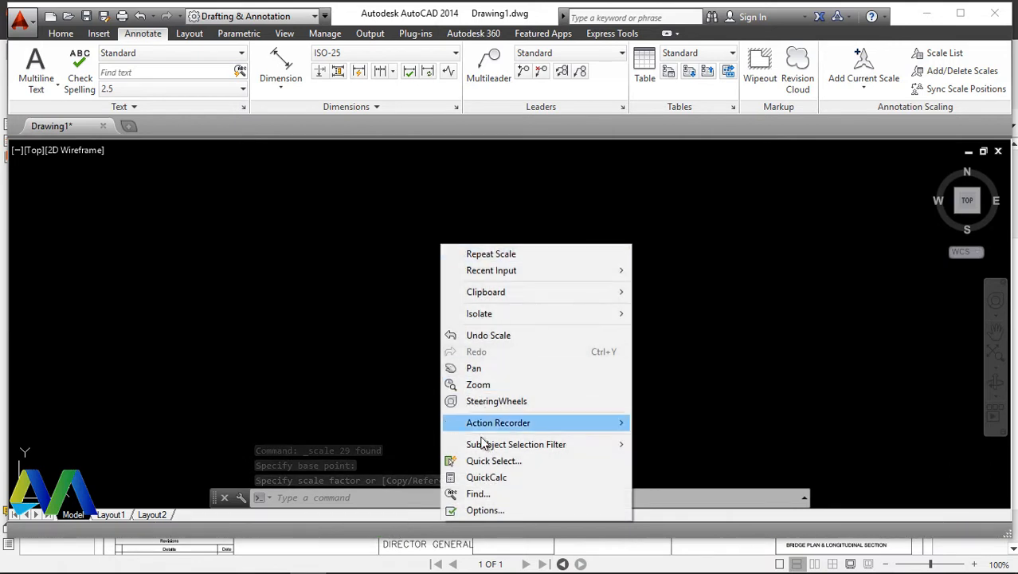
{"action": "left_click", "coordinate": [480, 385]}
{"action": "right_click", "coordinate": [460, 278]}
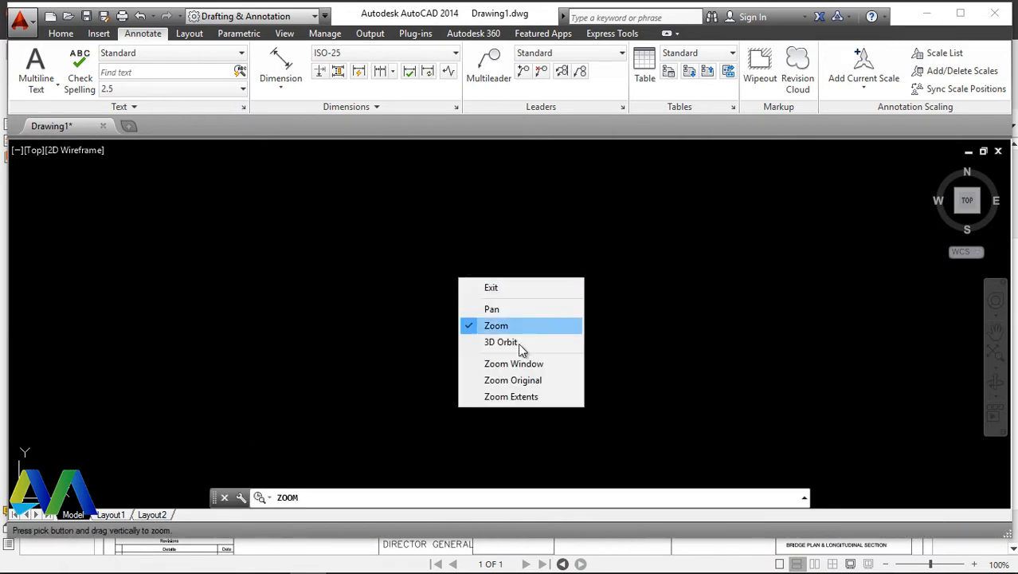
{"action": "left_click", "coordinate": [542, 396]}
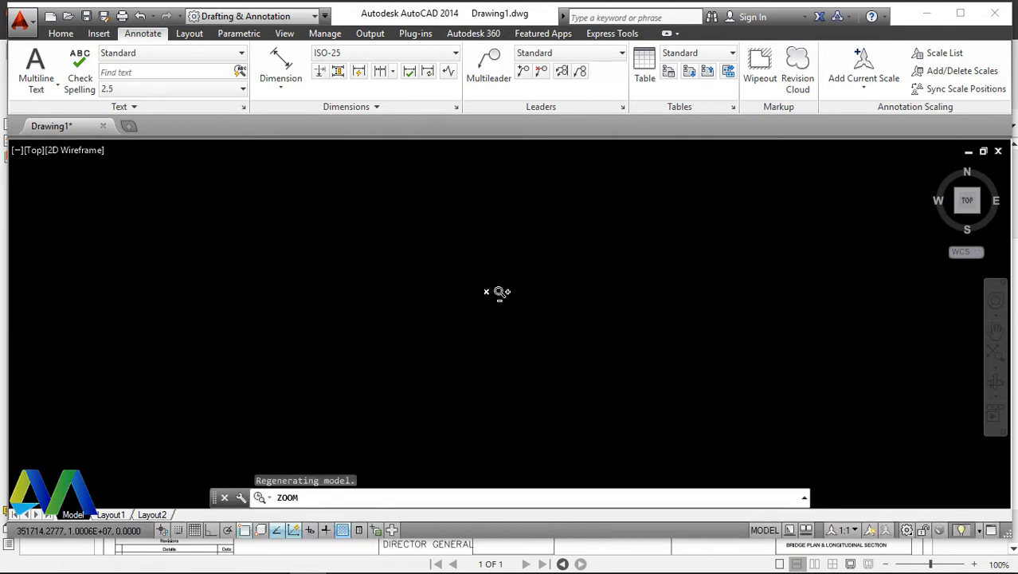
{"action": "scroll", "coordinate": [466, 298], "scroll_direction": "up", "scroll_amount": 10}
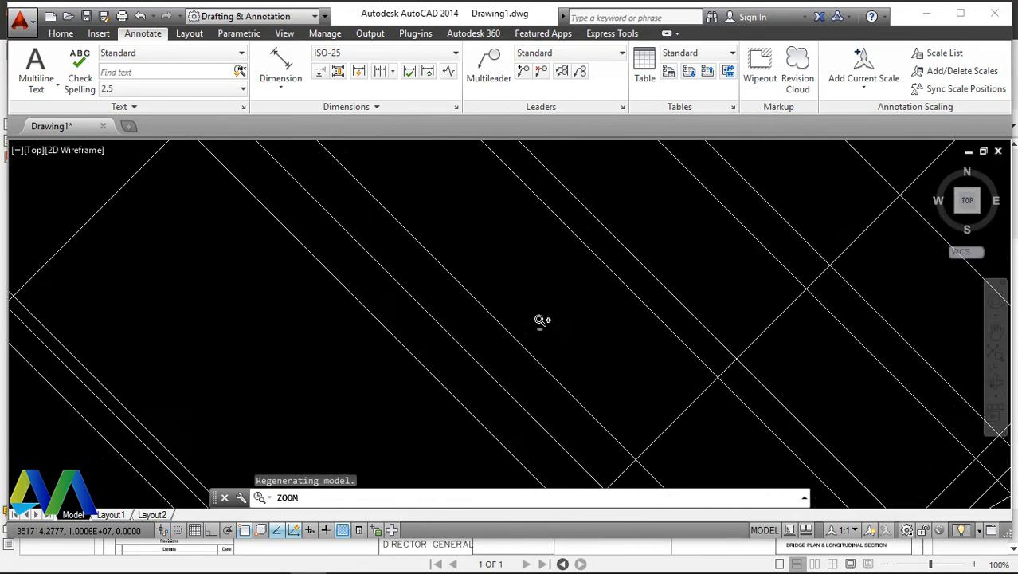
{"action": "scroll", "coordinate": [499, 339], "scroll_direction": "down", "scroll_amount": 5}
{"action": "scroll", "coordinate": [502, 323], "scroll_direction": "up", "scroll_amount": 5}
{"action": "scroll", "coordinate": [504, 310], "scroll_direction": "down", "scroll_amount": 5}
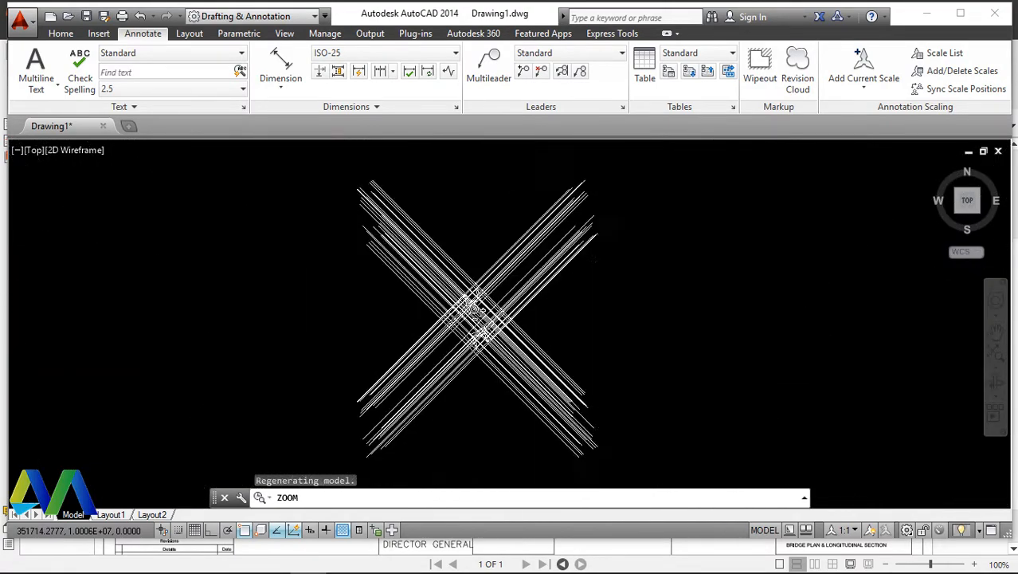
{"action": "scroll", "coordinate": [486, 309], "scroll_direction": "up", "scroll_amount": 5}
{"action": "scroll", "coordinate": [479, 309], "scroll_direction": "up", "scroll_amount": 2}
{"action": "right_click", "coordinate": [634, 223]}
{"action": "left_click", "coordinate": [645, 227]}
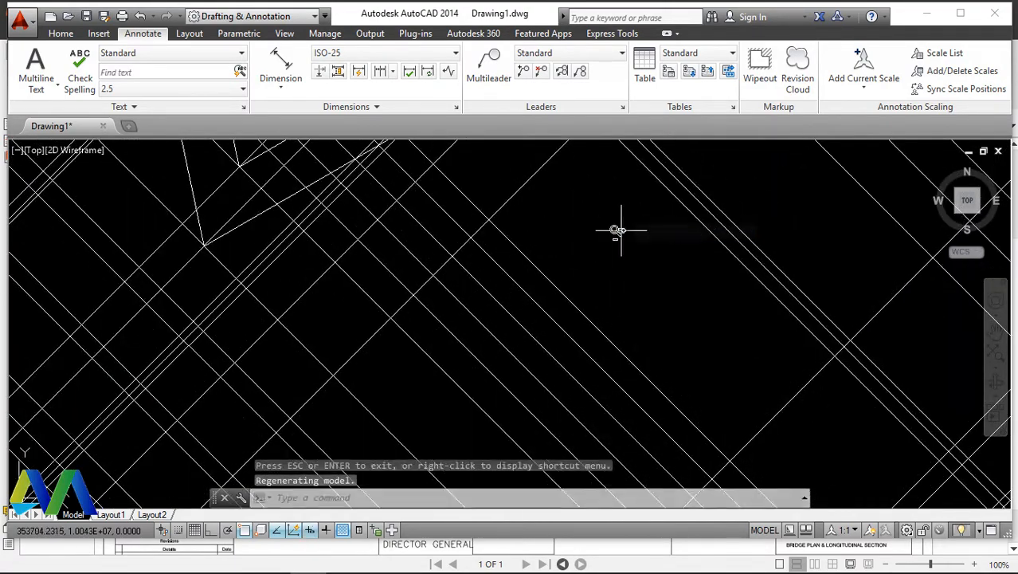
Step: Set the point style's marker size to 1 % relative to the screen
{"action": "type", "text": "PTy"}
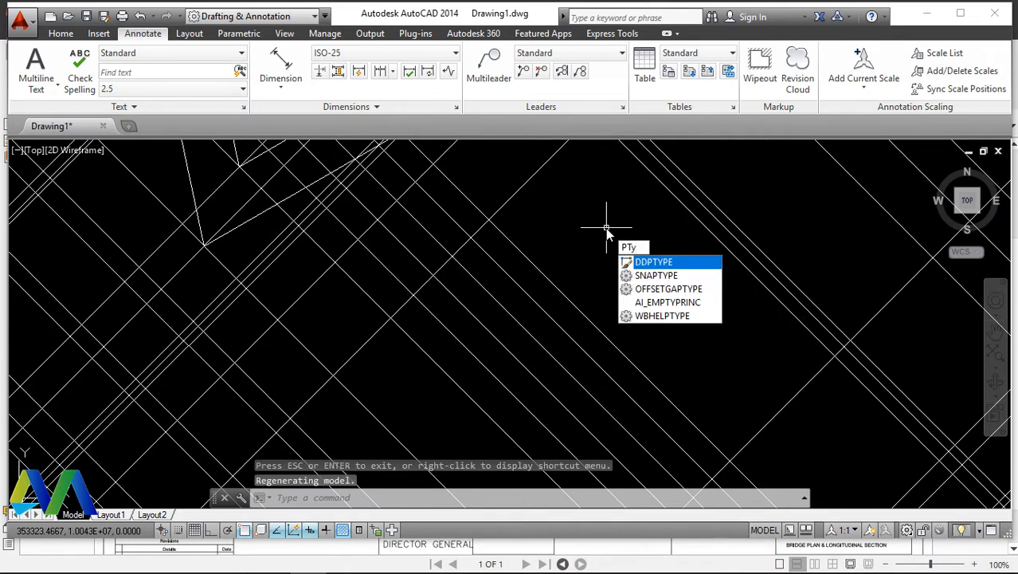
{"action": "key", "text": "Return"}
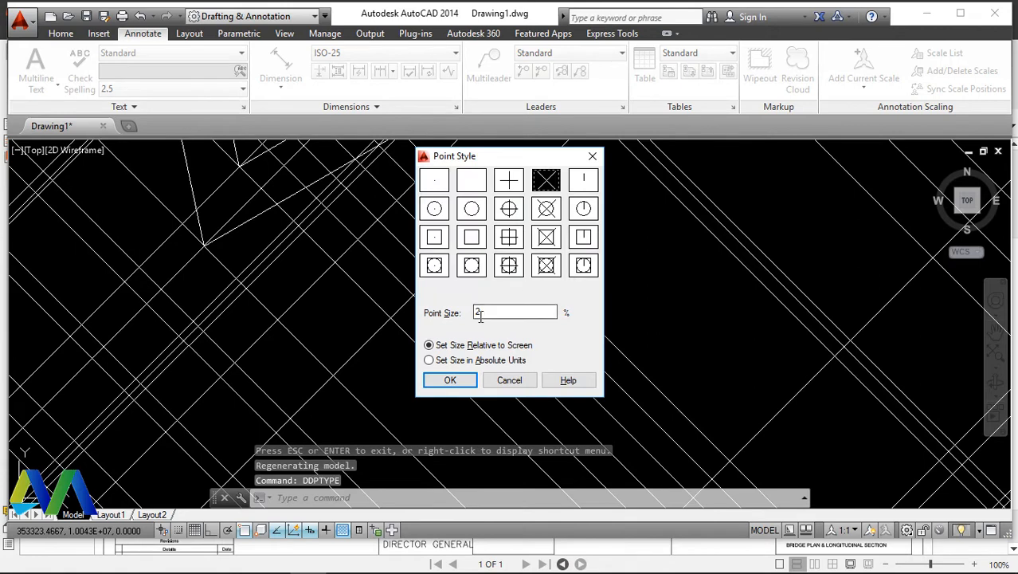
{"action": "type", "text": "1"}
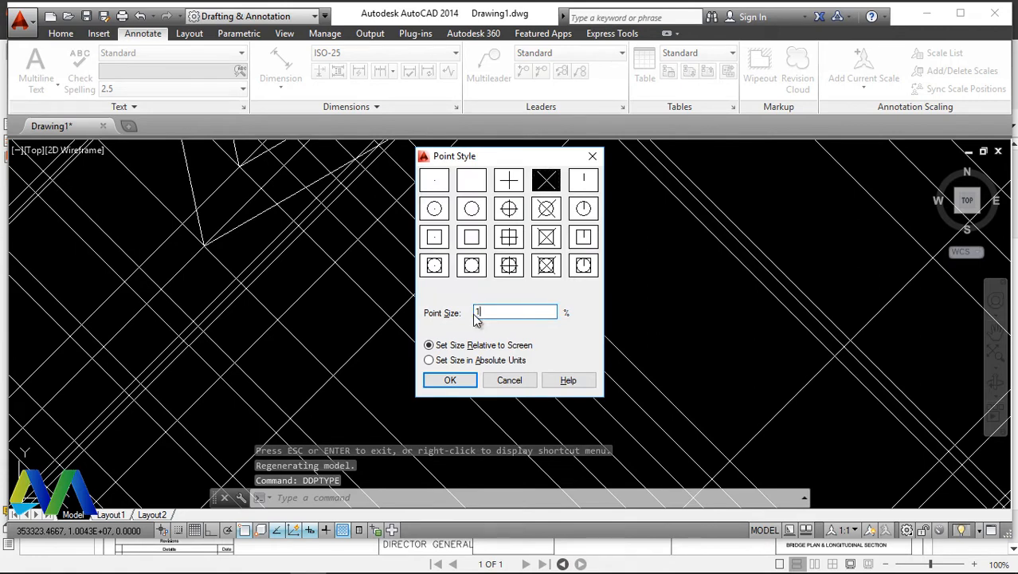
{"action": "left_click", "coordinate": [467, 378]}
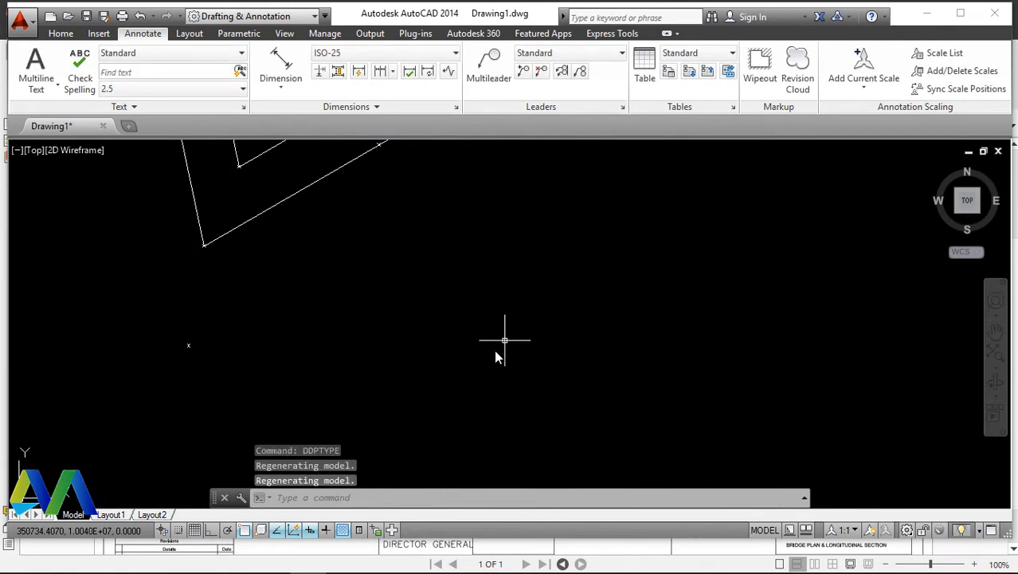
Step: Enlarge the point markers again through the point style's screen-relative size and check them on both abutments
{"action": "right_click", "coordinate": [568, 276]}
{"action": "left_click", "coordinate": [605, 279]}
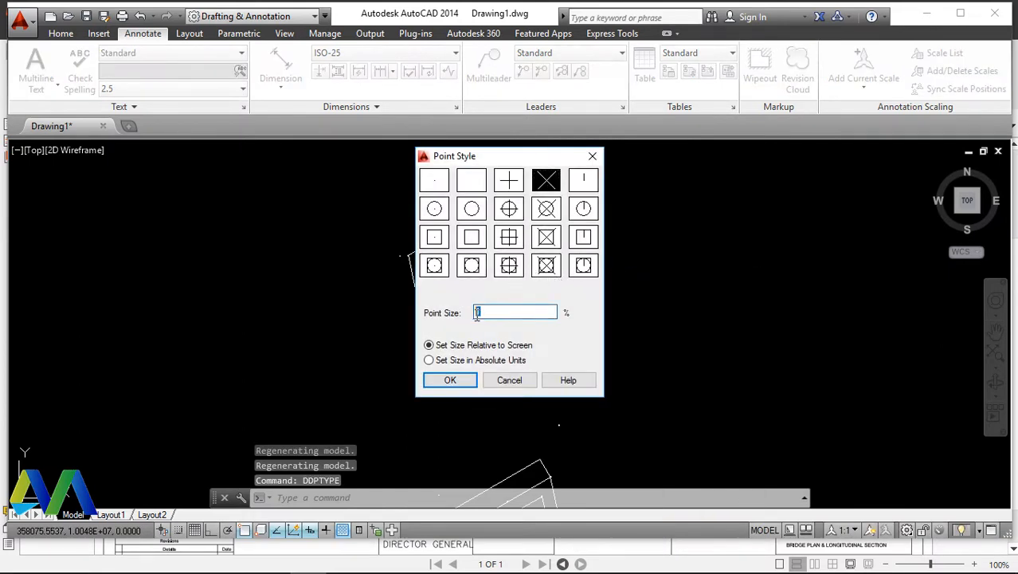
{"action": "left_click", "coordinate": [450, 379]}
{"action": "scroll", "coordinate": [482, 302], "scroll_direction": "up", "scroll_amount": 3}
{"action": "scroll", "coordinate": [486, 279], "scroll_direction": "down", "scroll_amount": 6}
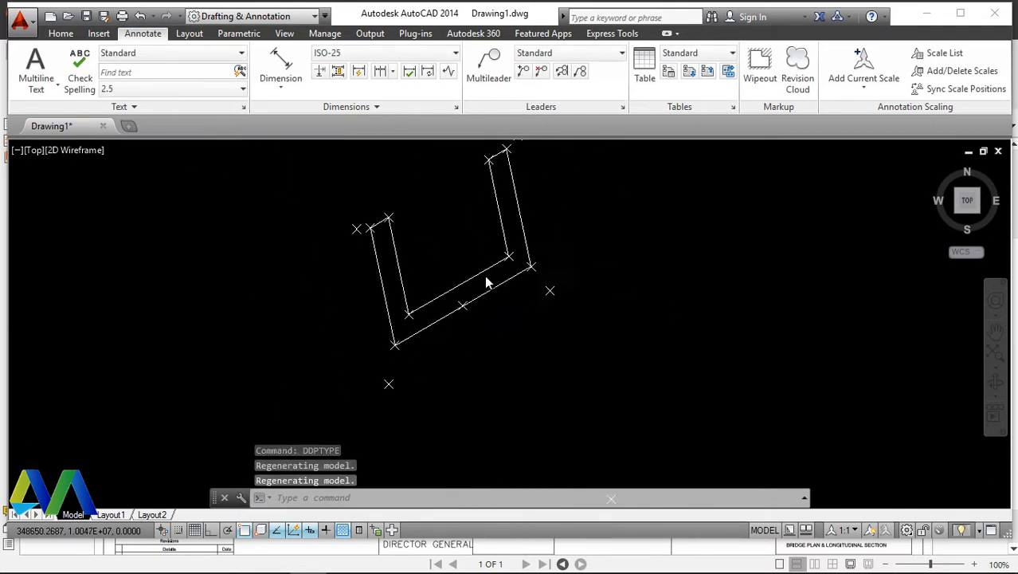
{"action": "scroll", "coordinate": [504, 322], "scroll_direction": "up", "scroll_amount": 5}
{"action": "scroll", "coordinate": [494, 296], "scroll_direction": "up", "scroll_amount": 3}
{"action": "scroll", "coordinate": [482, 287], "scroll_direction": "down", "scroll_amount": 3}
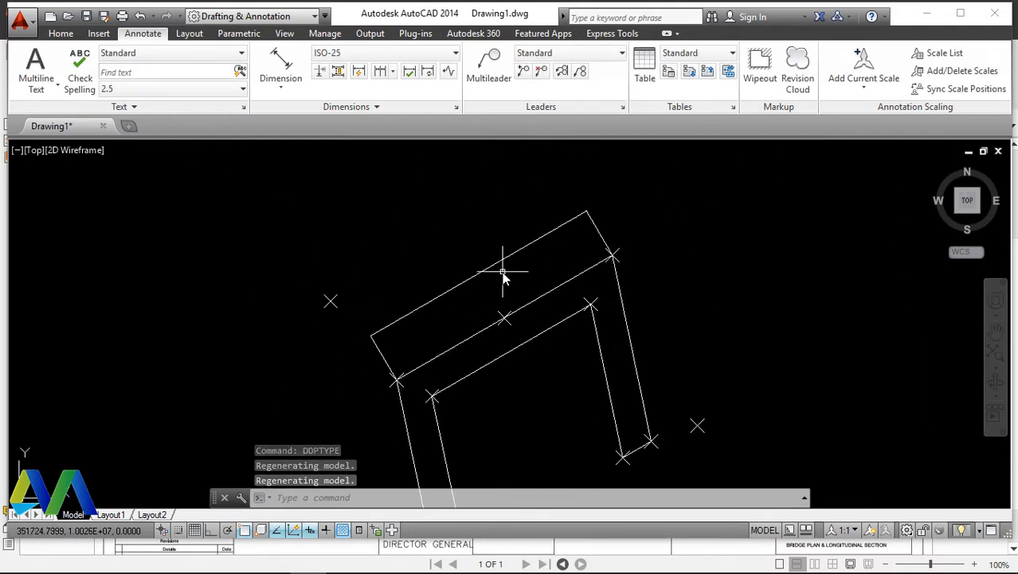
Step: Set the ISO-25 dimension style's text height to 250 and its linear precision to 0.00
{"action": "scroll", "coordinate": [443, 273], "scroll_direction": "up", "scroll_amount": 8}
{"action": "scroll", "coordinate": [275, 386], "scroll_direction": "up", "scroll_amount": 5}
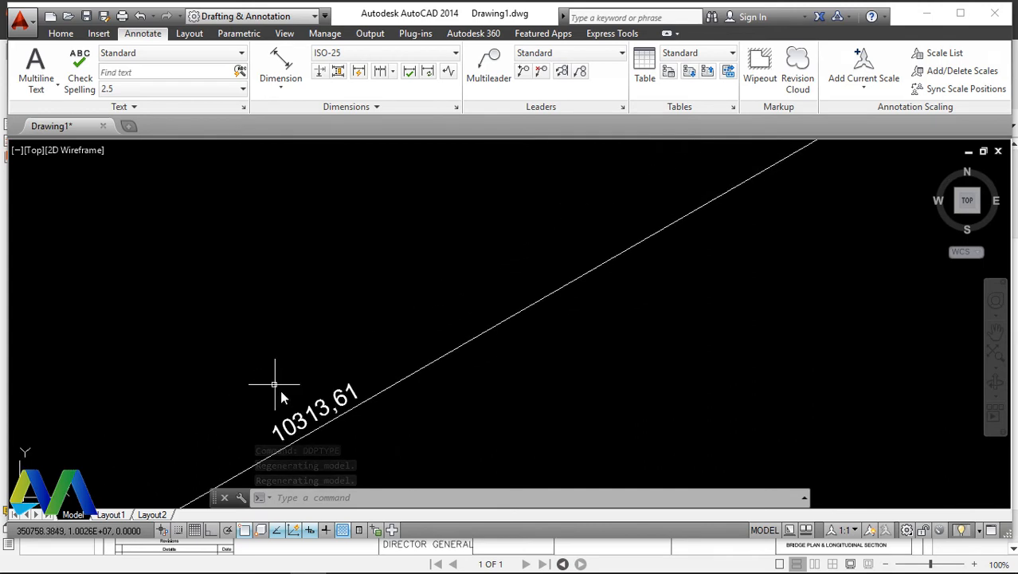
{"action": "scroll", "coordinate": [402, 318], "scroll_direction": "down", "scroll_amount": 5}
{"action": "scroll", "coordinate": [408, 329], "scroll_direction": "up", "scroll_amount": 1}
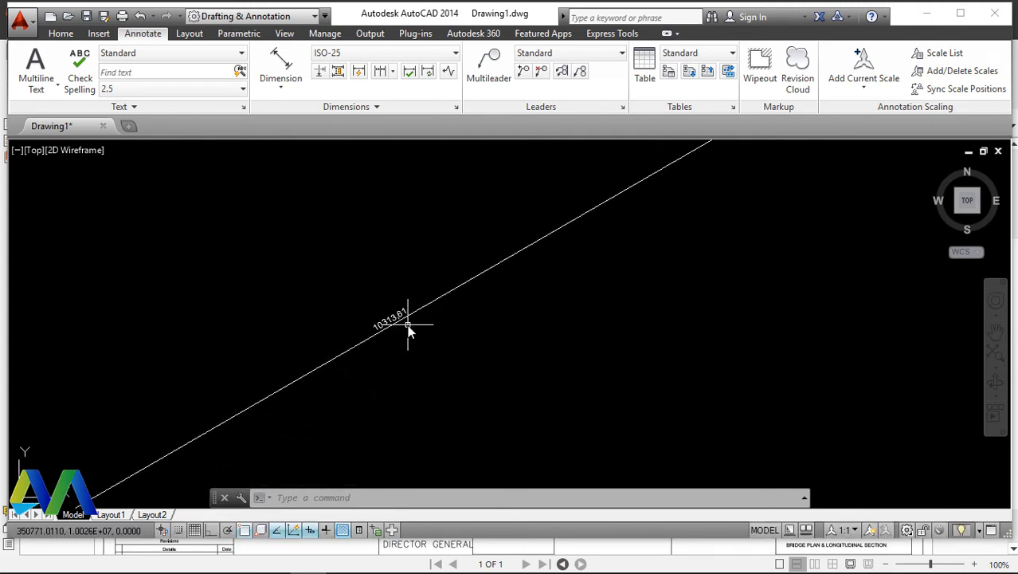
{"action": "type", "text": "d"}
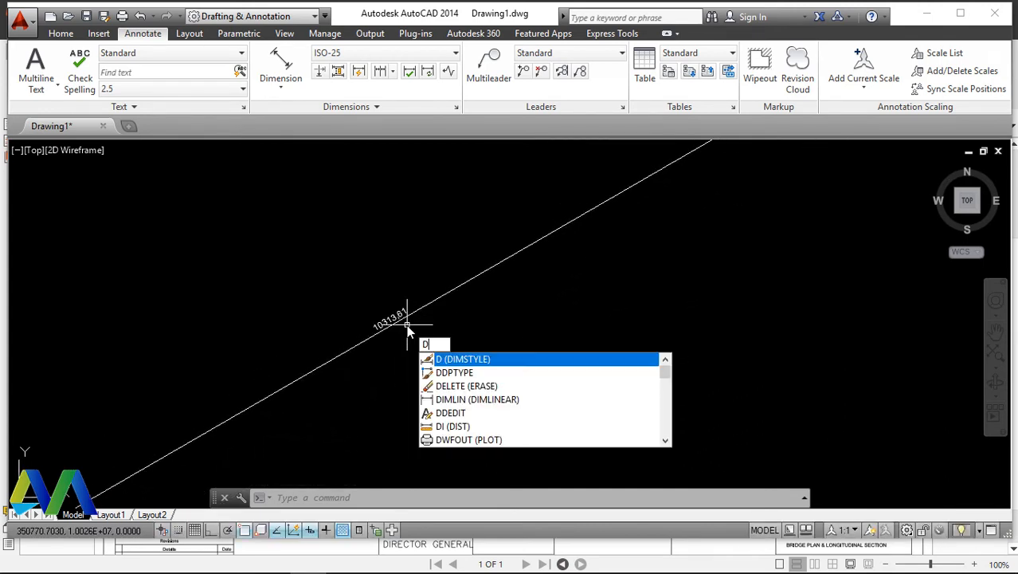
{"action": "key", "text": "Return"}
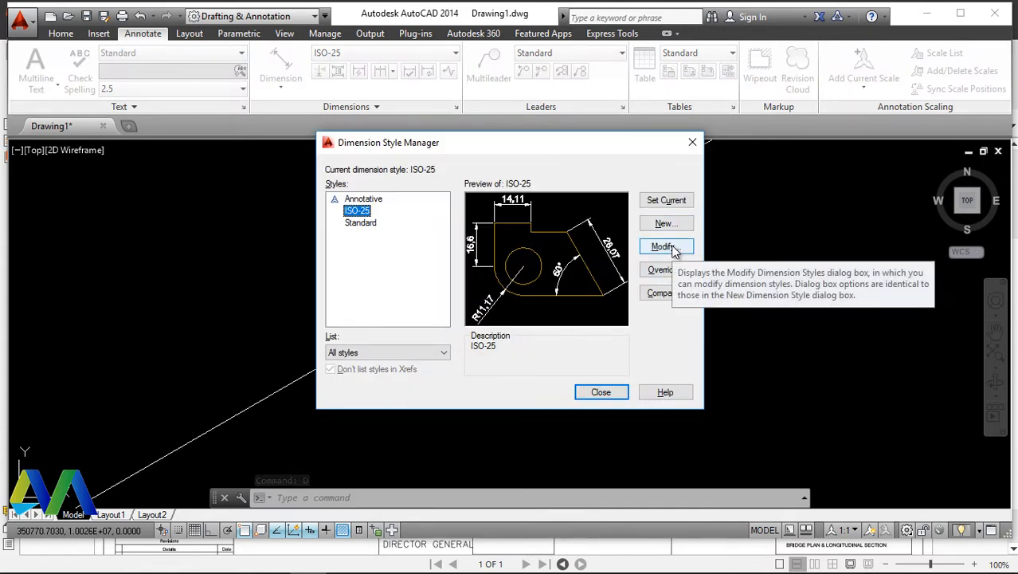
{"action": "left_click", "coordinate": [672, 248]}
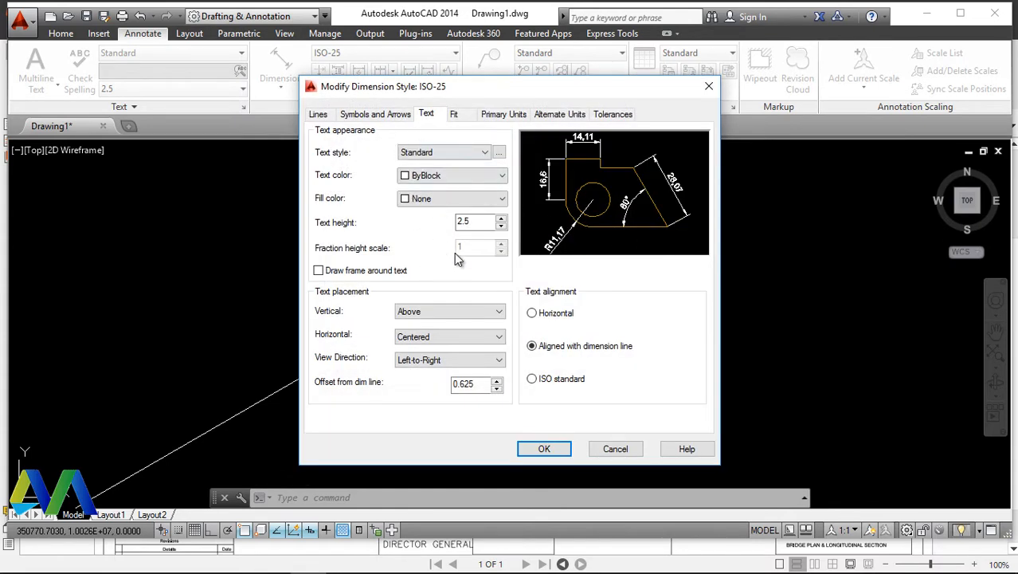
{"action": "left_click", "coordinate": [469, 222]}
{"action": "type", "text": "250"}
{"action": "left_click", "coordinate": [502, 115]}
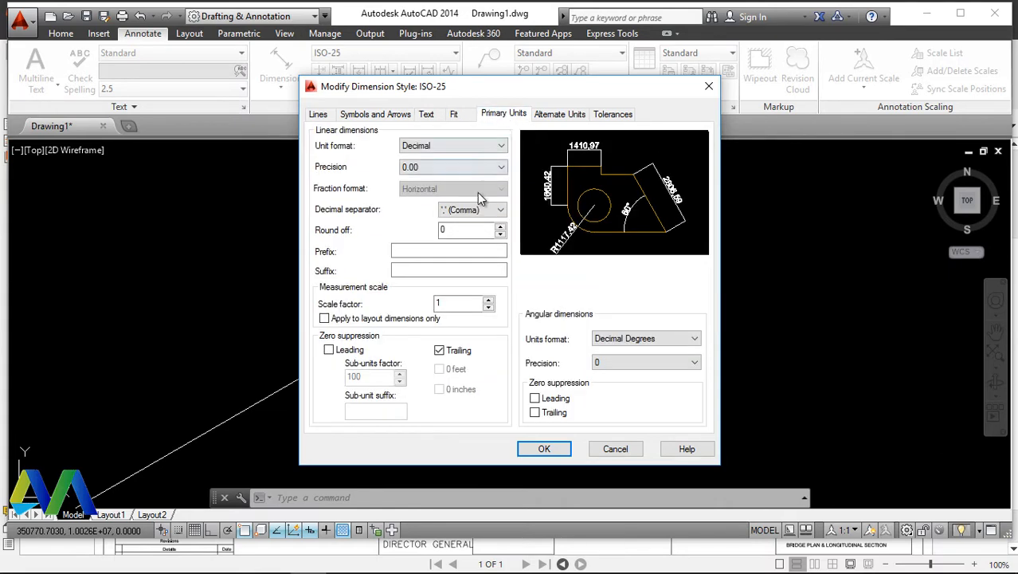
{"action": "left_click", "coordinate": [501, 168]}
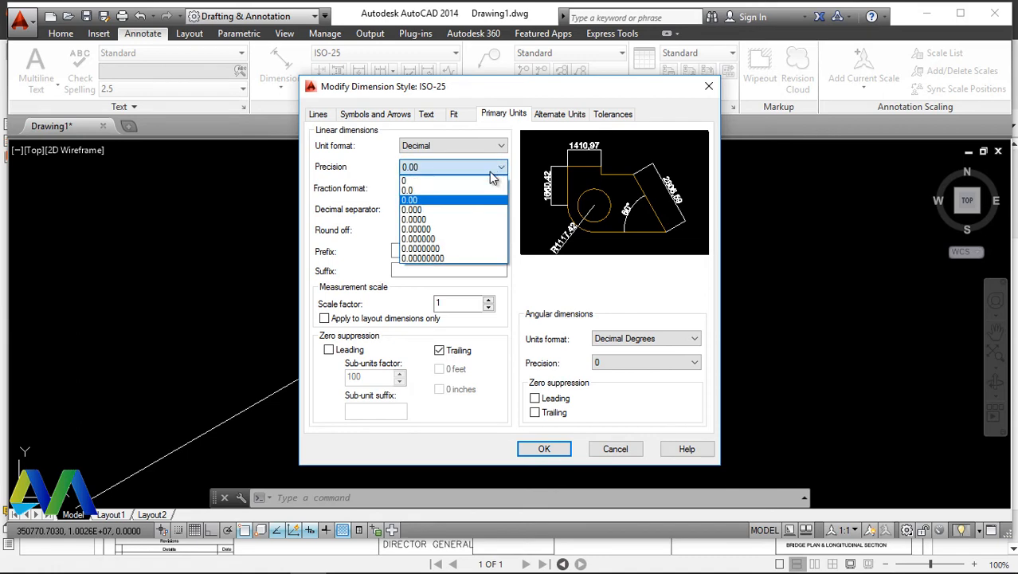
{"action": "left_click", "coordinate": [420, 200]}
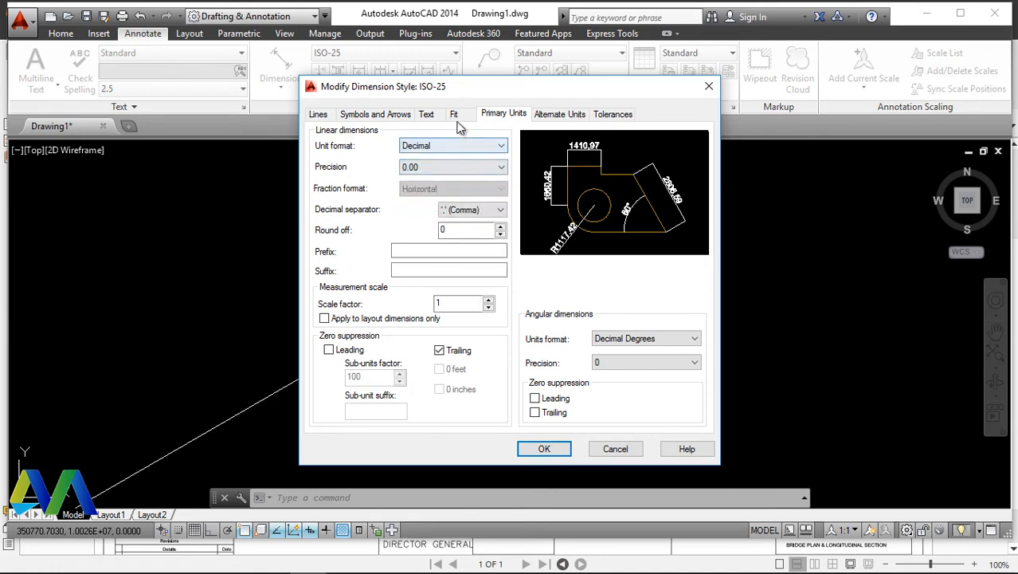
Step: Change the ISO-25 dimension arrowheads to Architectural tick
{"action": "left_click", "coordinate": [427, 115]}
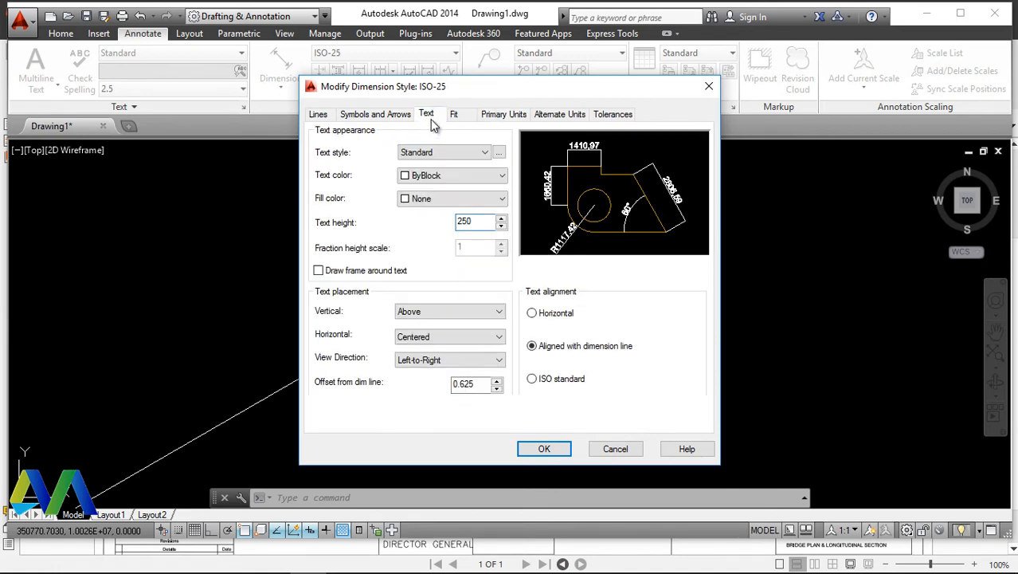
{"action": "left_click", "coordinate": [375, 114]}
{"action": "left_click", "coordinate": [409, 159]}
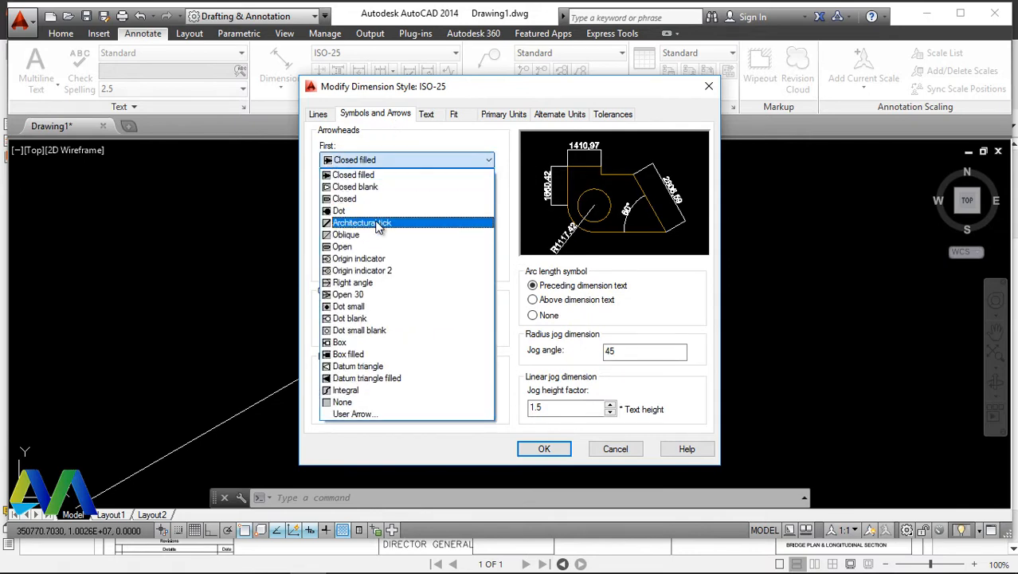
{"action": "left_click", "coordinate": [379, 225]}
Step: Set the extension lines to extend 150 beyond the dimension lines, with an offset from origin of 150
{"action": "left_click", "coordinate": [320, 116]}
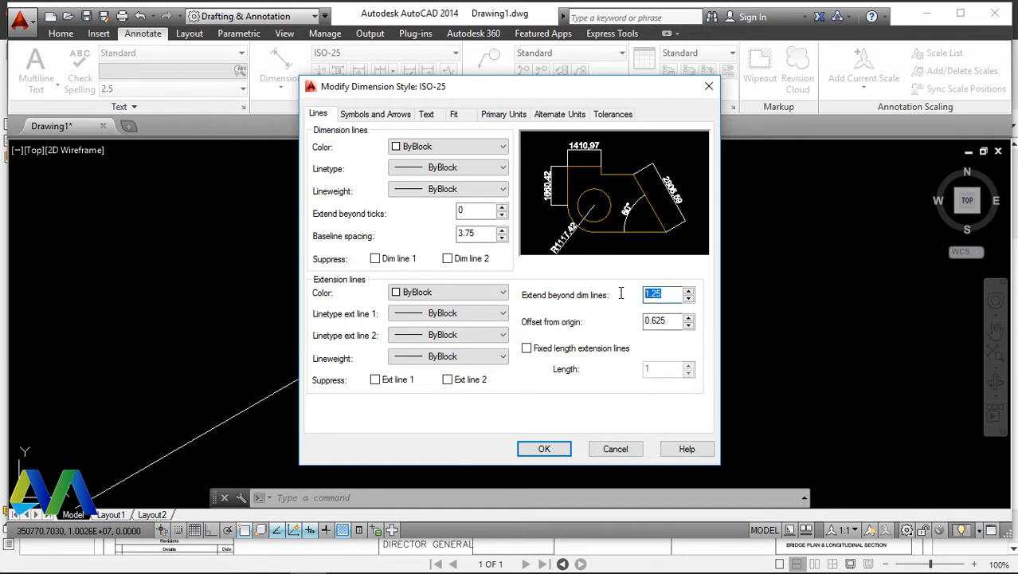
{"action": "type", "text": "150"}
{"action": "left_click_drag", "start_coordinate": [670, 320], "coordinate": [645, 320]}
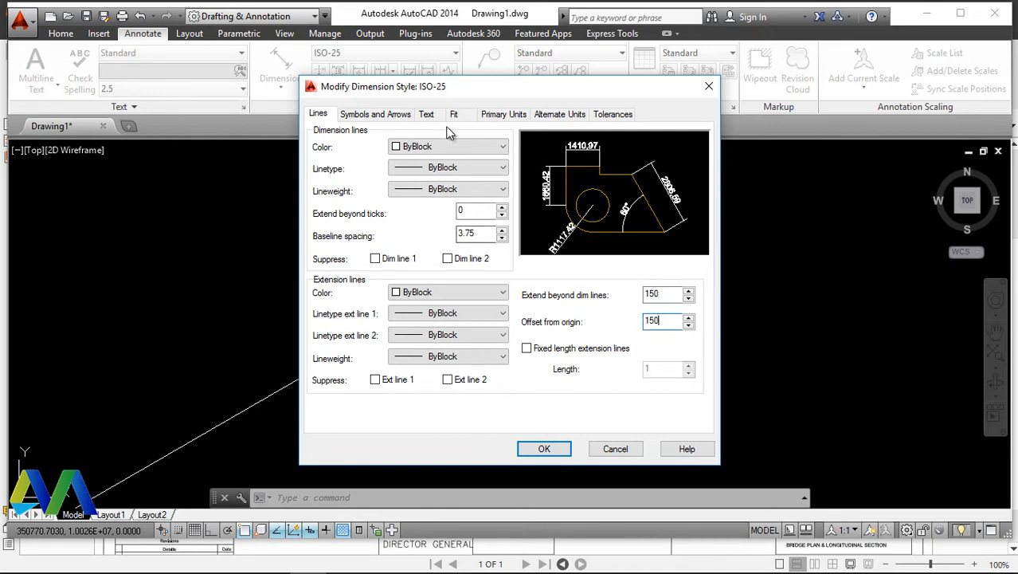
Step: Set the dimension text's offset from the dimension line to 100 and the arrow size to 200
{"action": "left_click", "coordinate": [426, 113]}
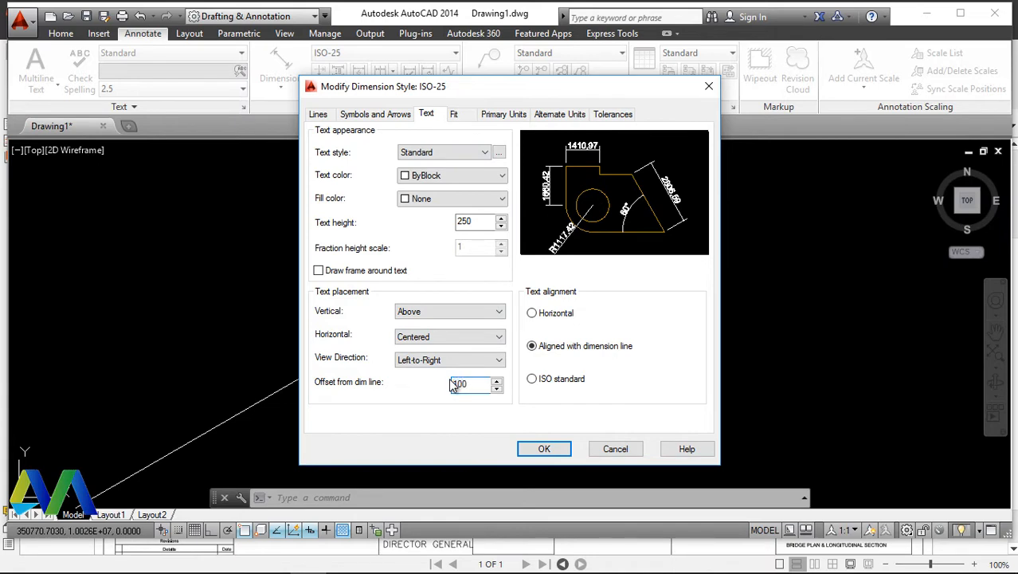
{"action": "left_click", "coordinate": [395, 118]}
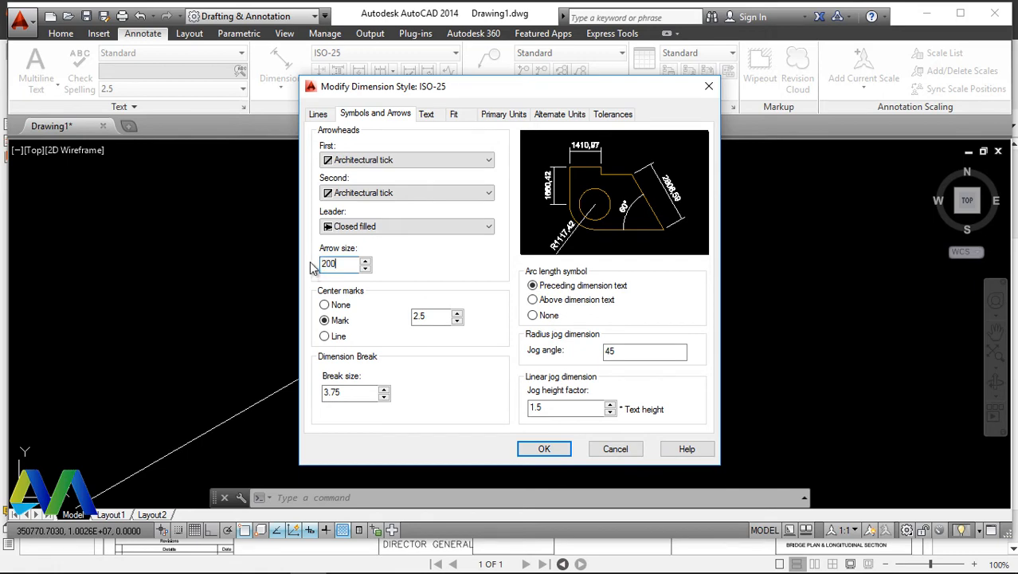
{"action": "left_click", "coordinate": [318, 116]}
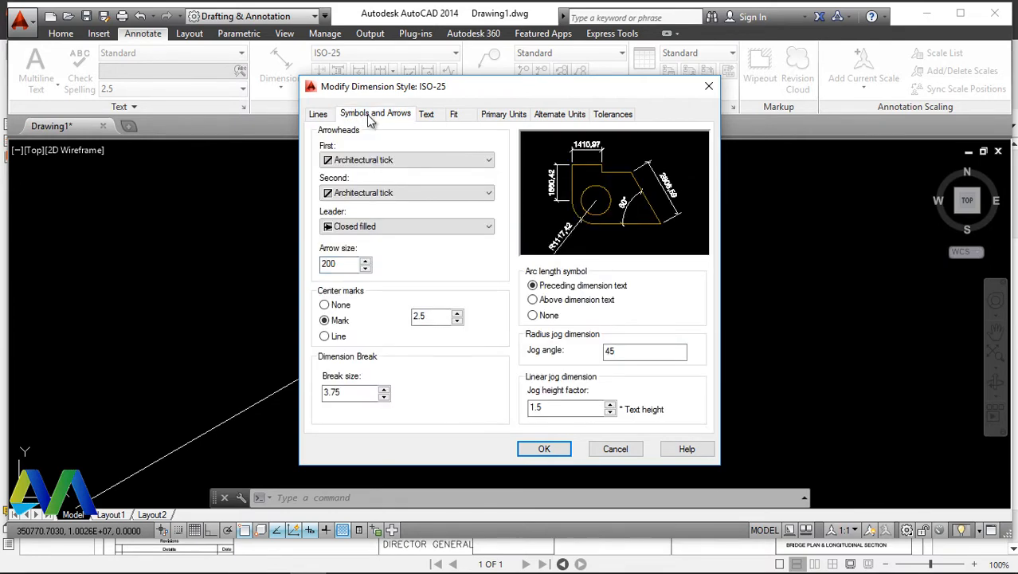
Step: Accept the ISO-25 changes and make it the current dimension style
{"action": "left_click", "coordinate": [427, 114]}
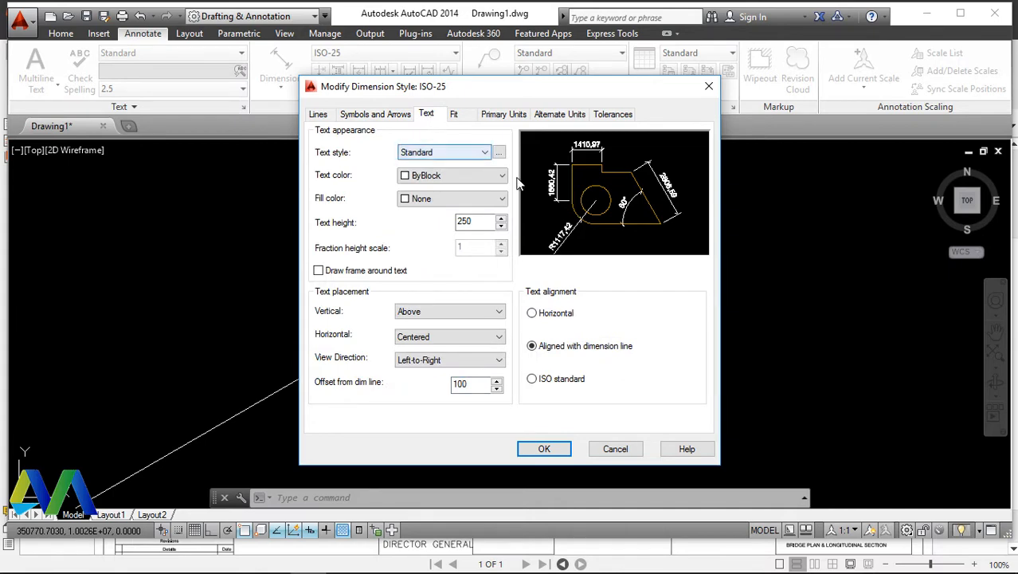
{"action": "left_click", "coordinate": [540, 450]}
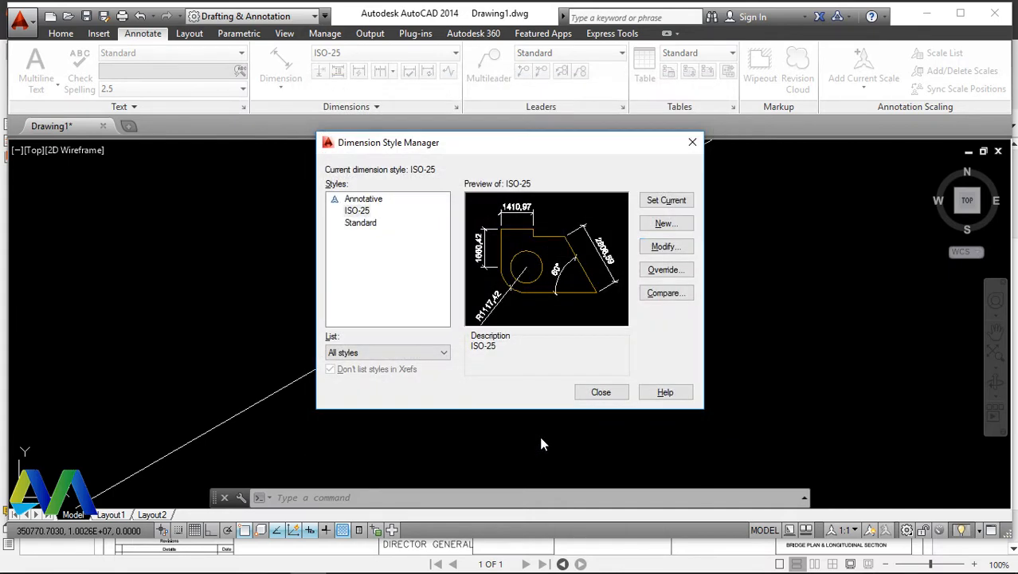
{"action": "left_click", "coordinate": [667, 205]}
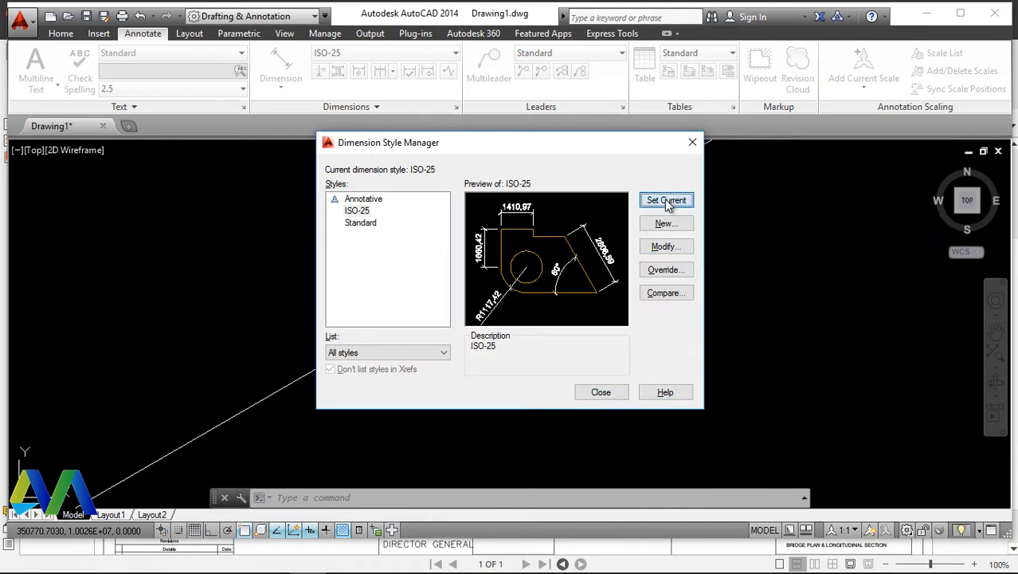
{"action": "left_click", "coordinate": [601, 392]}
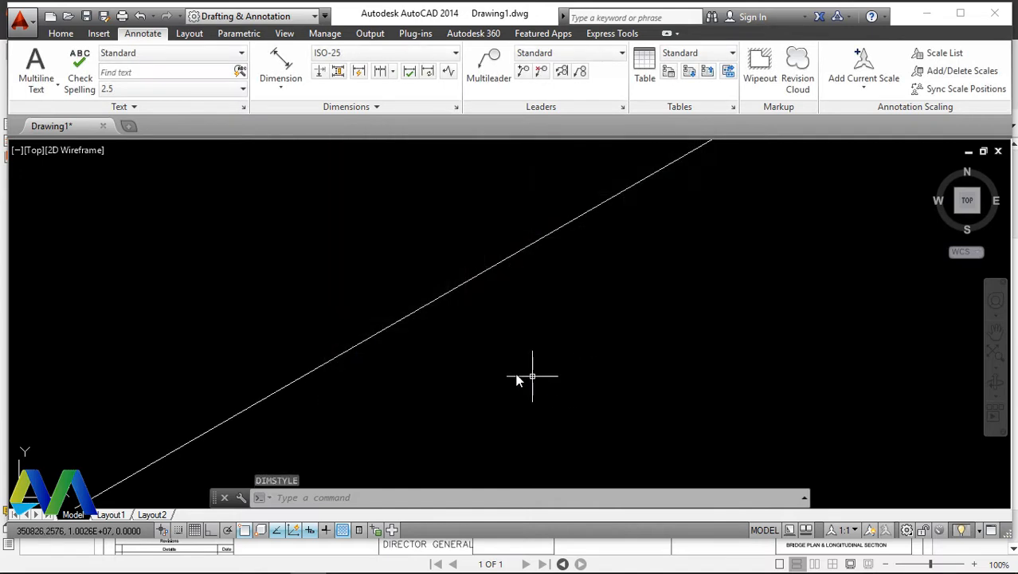
Step: Inspect the abutment dimension, and set the ISO-25 style's decimal separator to Period
{"action": "scroll", "coordinate": [502, 362], "scroll_direction": "down", "scroll_amount": 8}
{"action": "scroll", "coordinate": [492, 311], "scroll_direction": "up", "scroll_amount": 5}
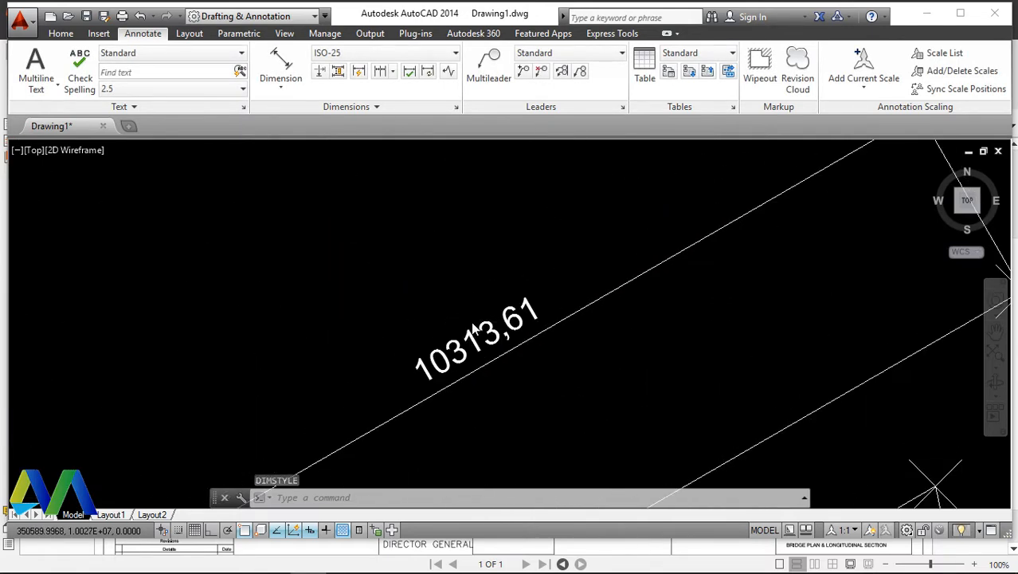
{"action": "scroll", "coordinate": [498, 315], "scroll_direction": "down", "scroll_amount": 8}
{"action": "scroll", "coordinate": [510, 318], "scroll_direction": "up", "scroll_amount": 6}
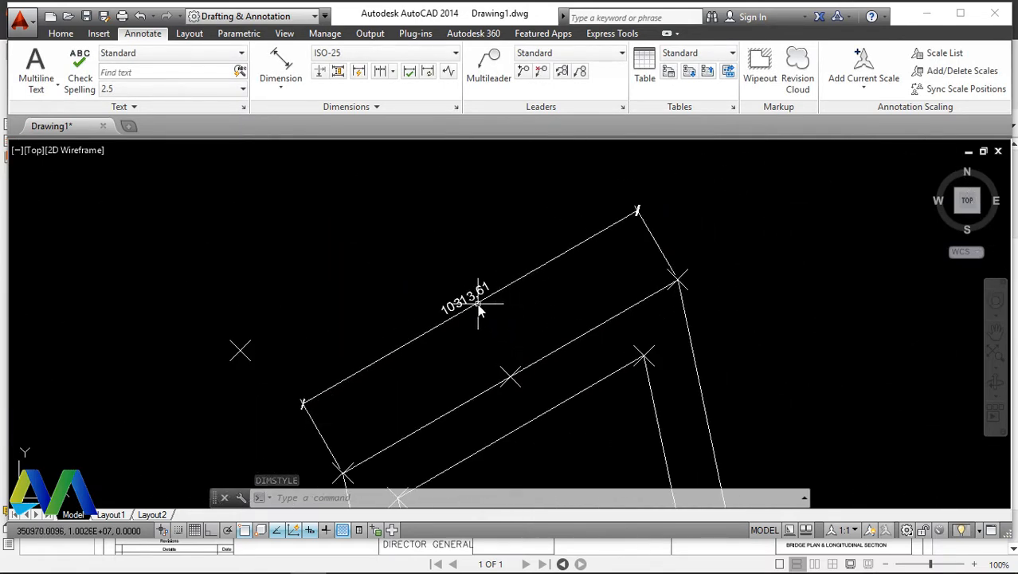
{"action": "scroll", "coordinate": [479, 311], "scroll_direction": "up", "scroll_amount": 10}
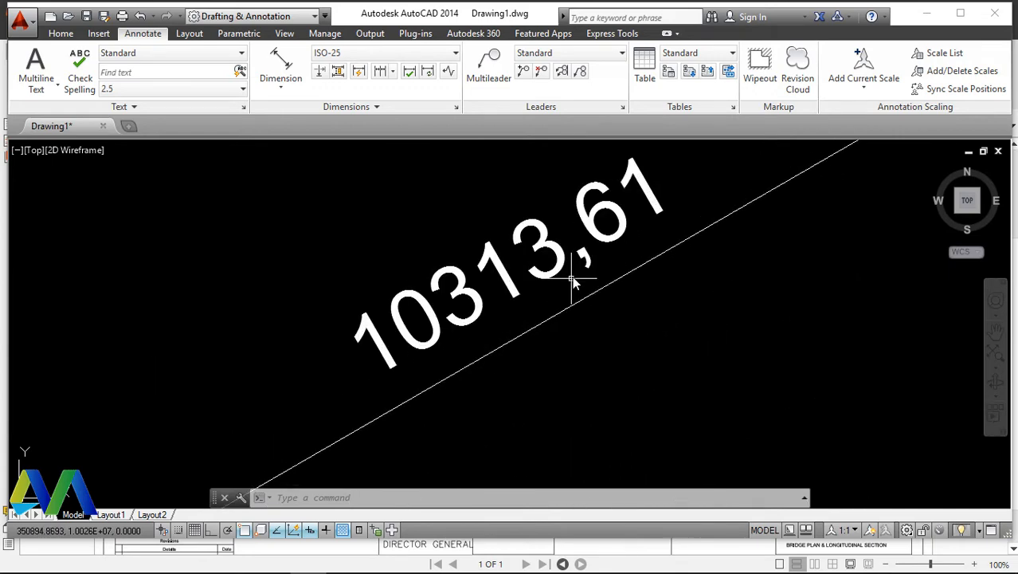
{"action": "scroll", "coordinate": [513, 317], "scroll_direction": "down", "scroll_amount": 5}
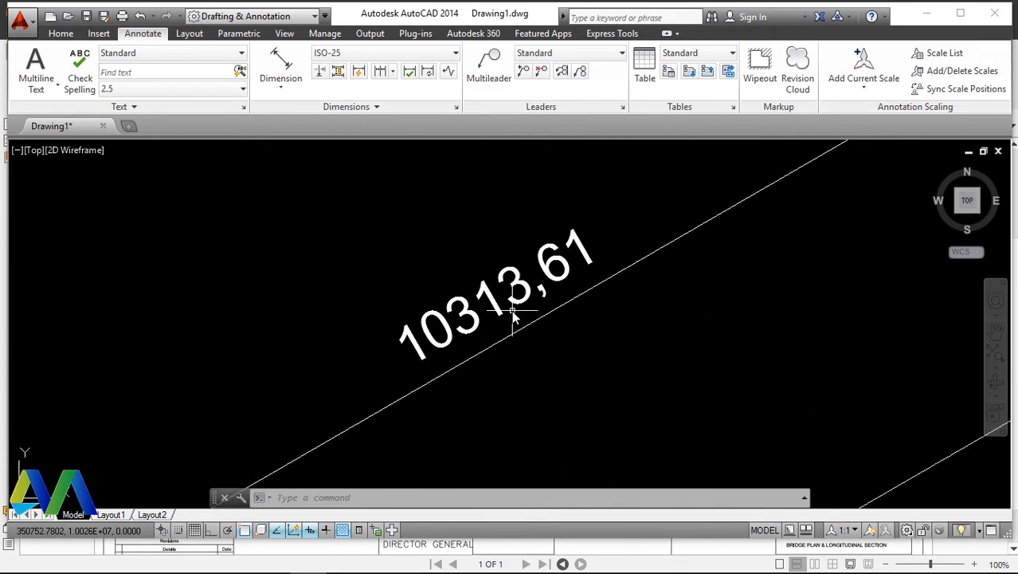
{"action": "right_click", "coordinate": [377, 277]}
{"action": "left_click", "coordinate": [416, 286]}
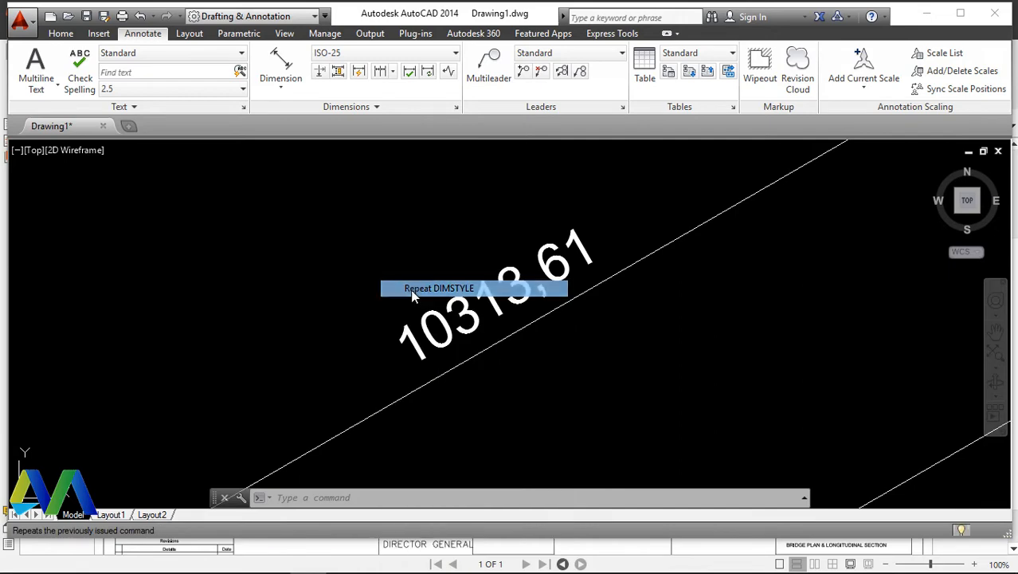
{"action": "left_click", "coordinate": [655, 246]}
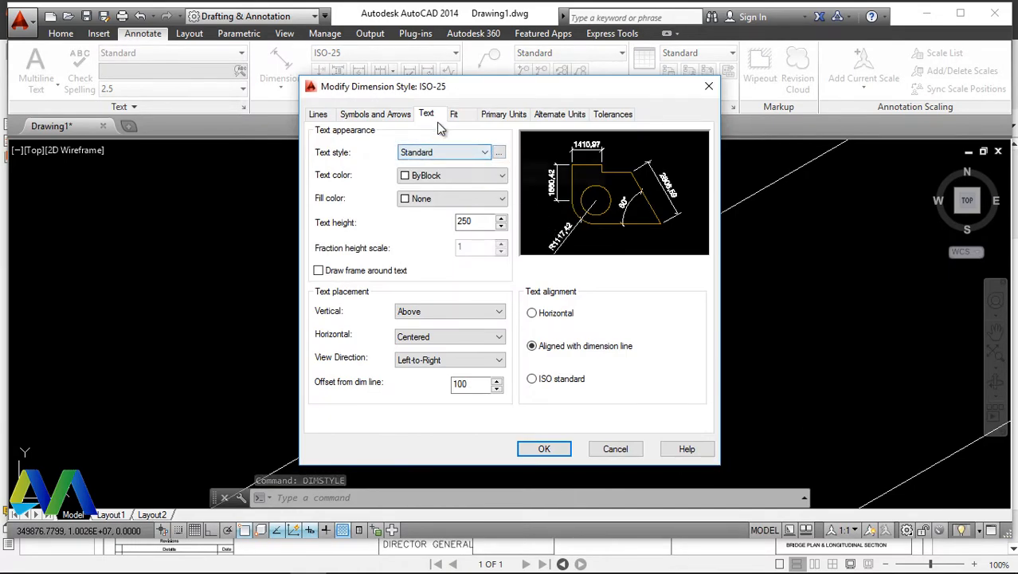
{"action": "left_click", "coordinate": [501, 115]}
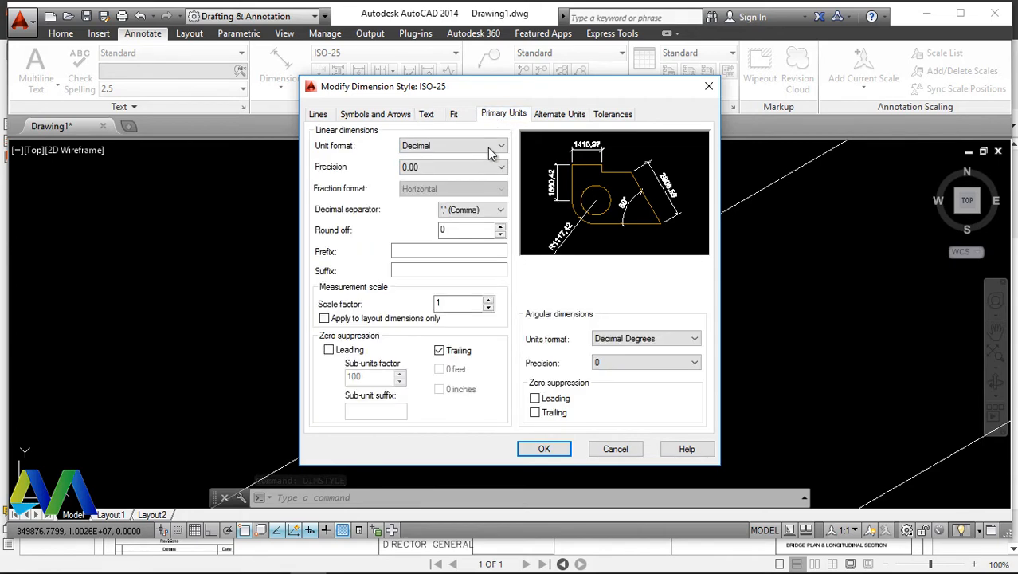
{"action": "left_click", "coordinate": [478, 211]}
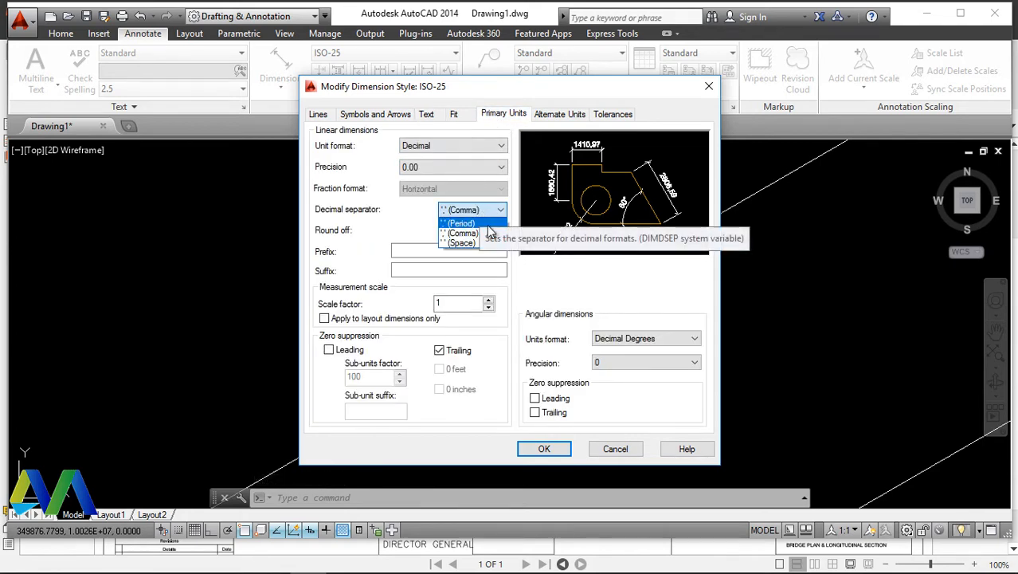
{"action": "left_click", "coordinate": [544, 449]}
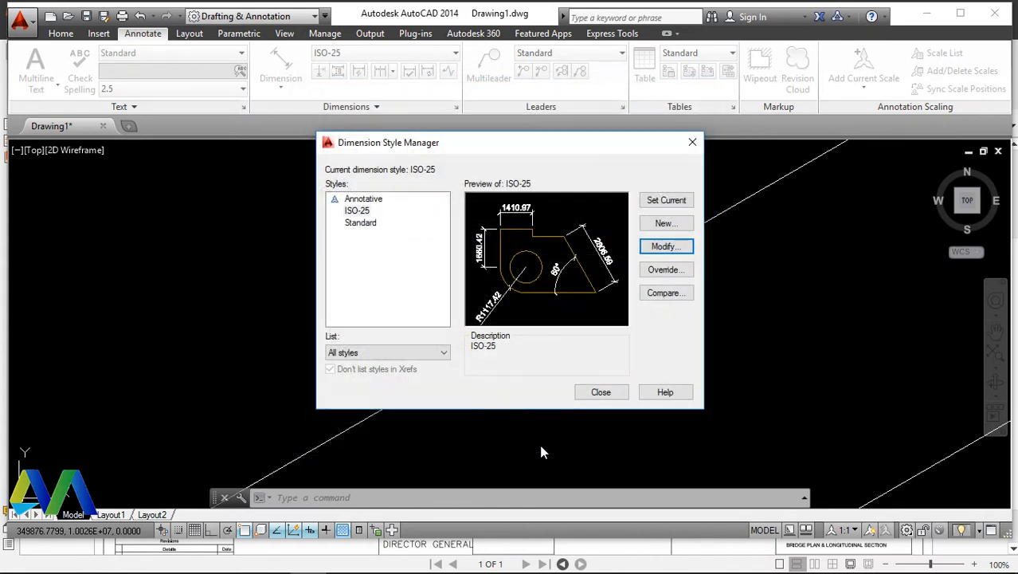
Step: Make ISO-25 the current dimension style and check the text of the abutment dimension
{"action": "left_click", "coordinate": [645, 204]}
{"action": "left_click", "coordinate": [601, 392]}
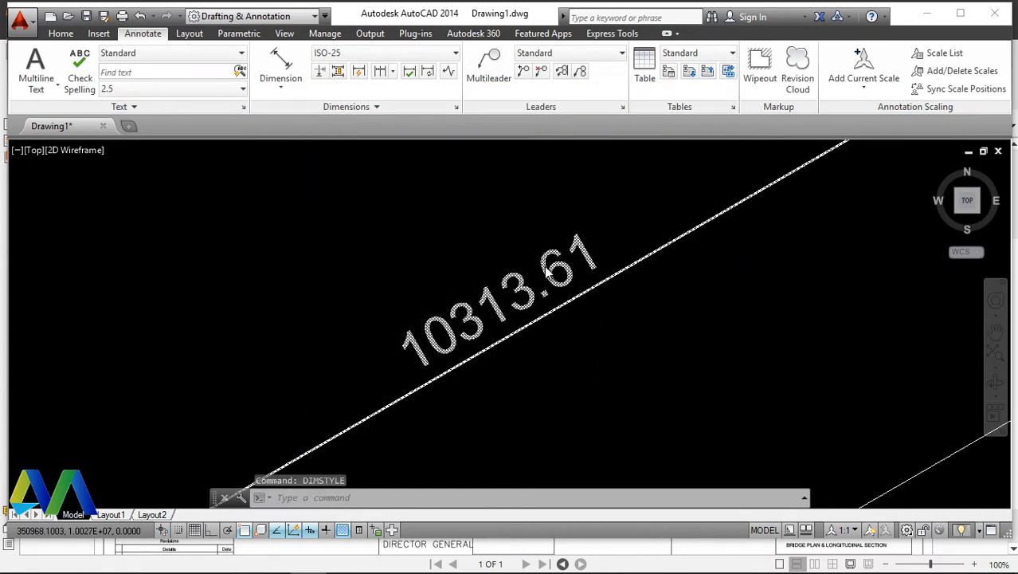
{"action": "scroll", "coordinate": [523, 319], "scroll_direction": "up", "scroll_amount": 2}
{"action": "scroll", "coordinate": [523, 318], "scroll_direction": "down", "scroll_amount": 2}
{"action": "scroll", "coordinate": [528, 303], "scroll_direction": "up", "scroll_amount": 2}
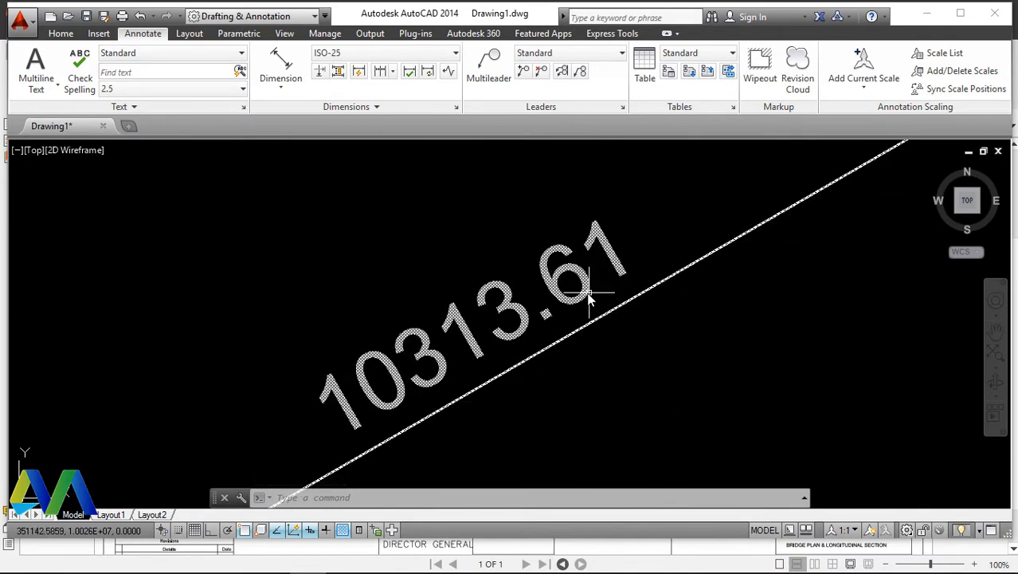
Step: Set the ISO-25 style's linear dimension precision to 0 and accept the change
{"action": "right_click", "coordinate": [382, 247]}
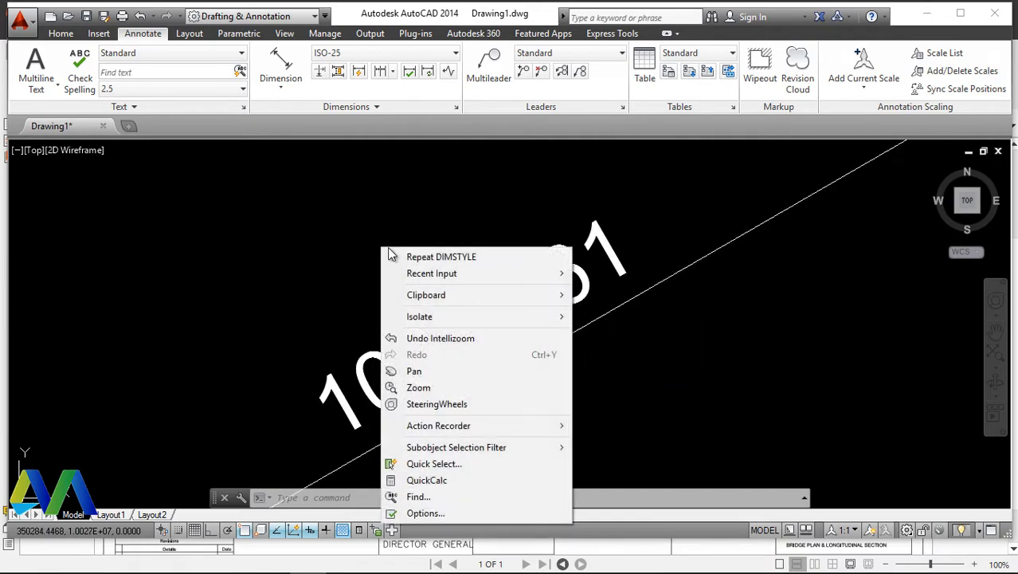
{"action": "left_click", "coordinate": [396, 256]}
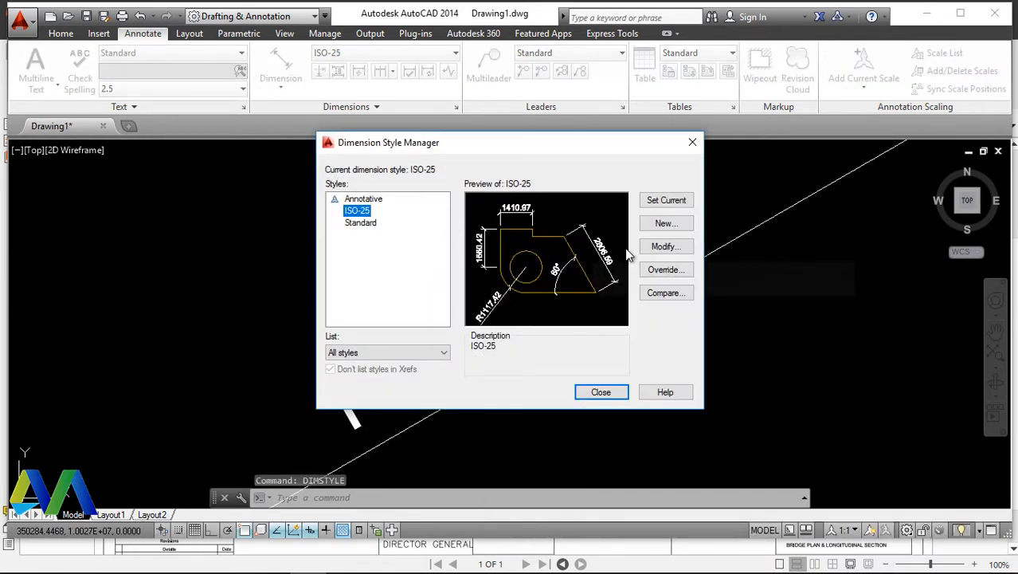
{"action": "left_click", "coordinate": [662, 246]}
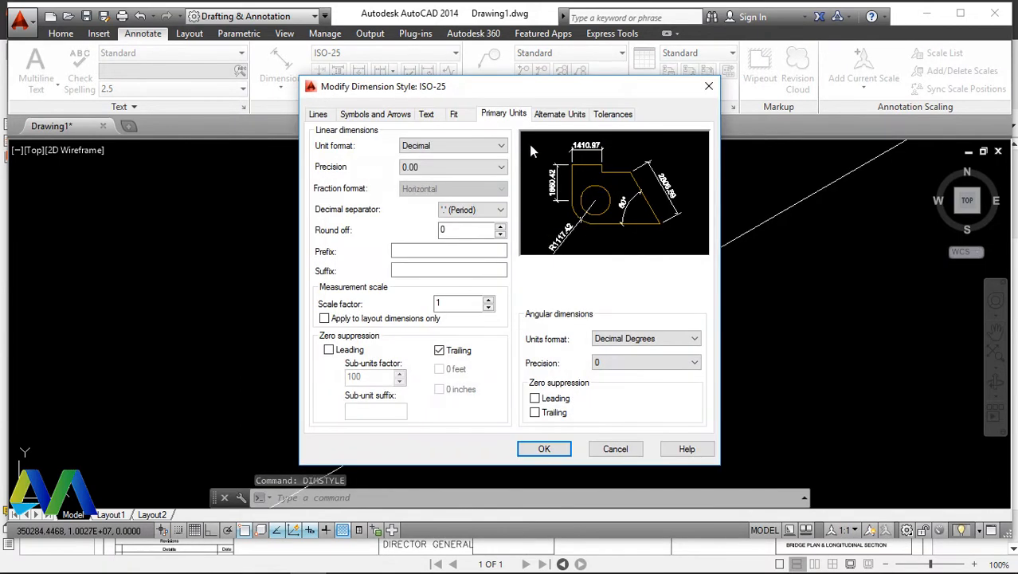
{"action": "left_click", "coordinate": [476, 169]}
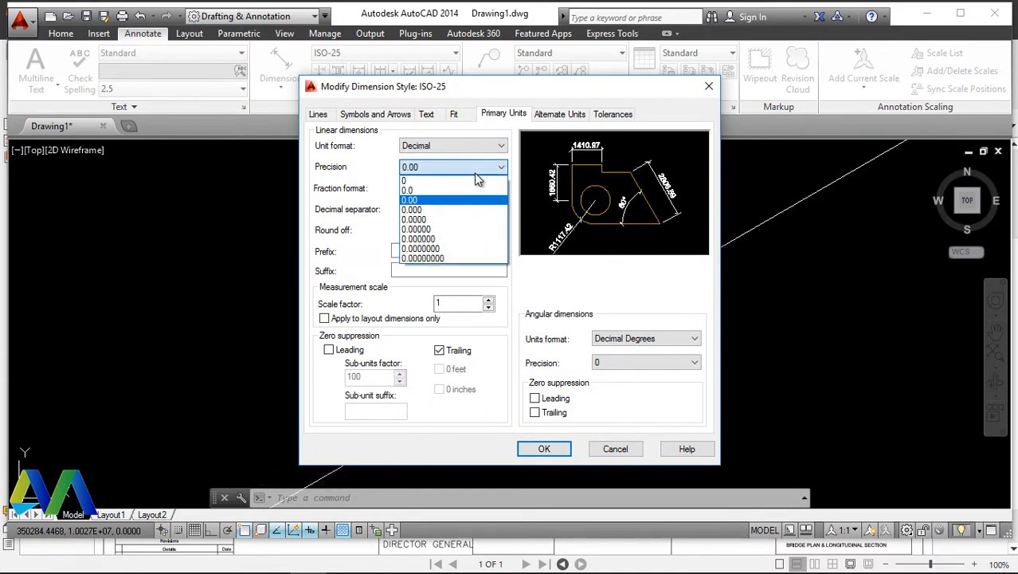
{"action": "left_click", "coordinate": [409, 181]}
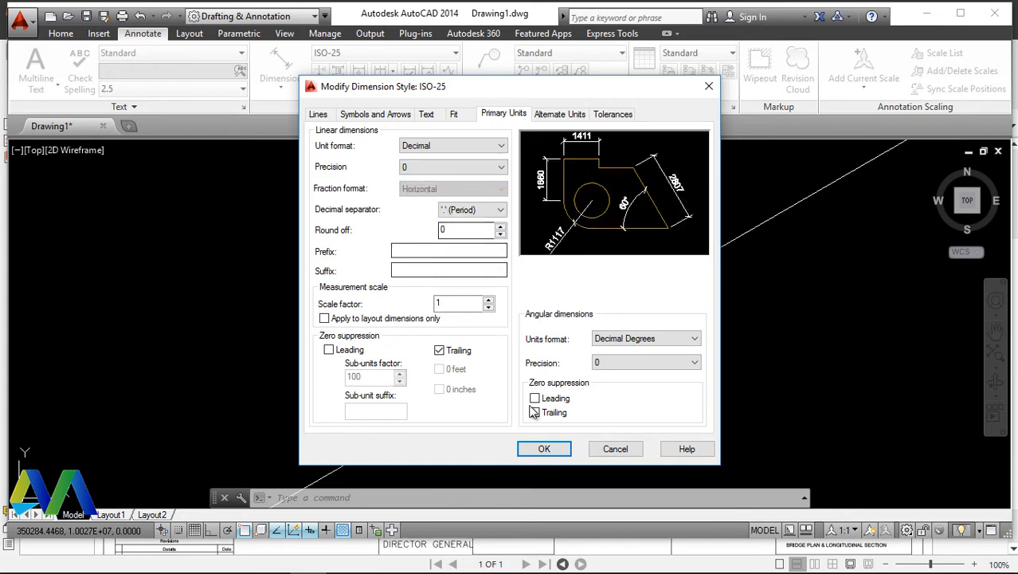
{"action": "left_click", "coordinate": [549, 450]}
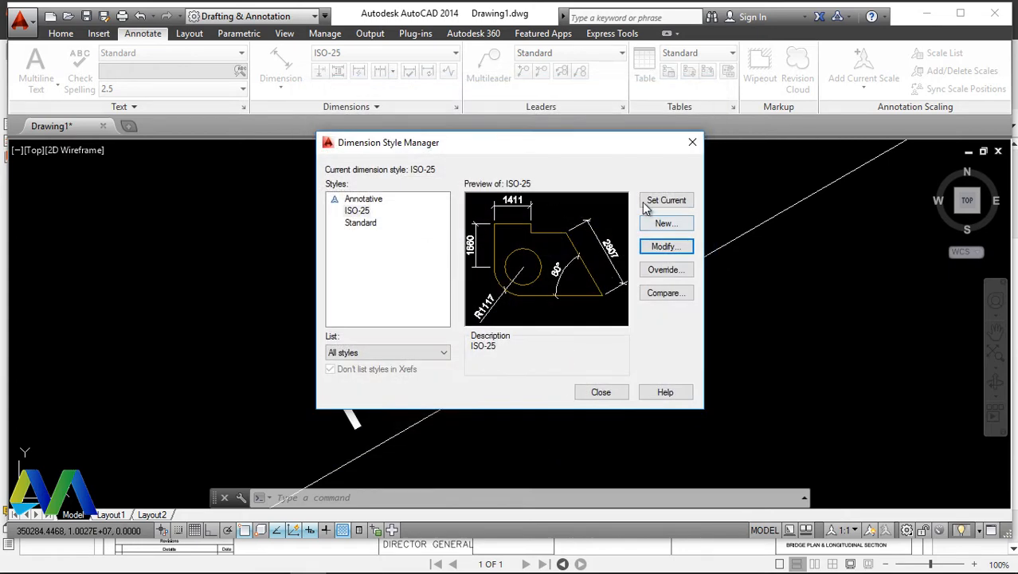
{"action": "left_click", "coordinate": [601, 392]}
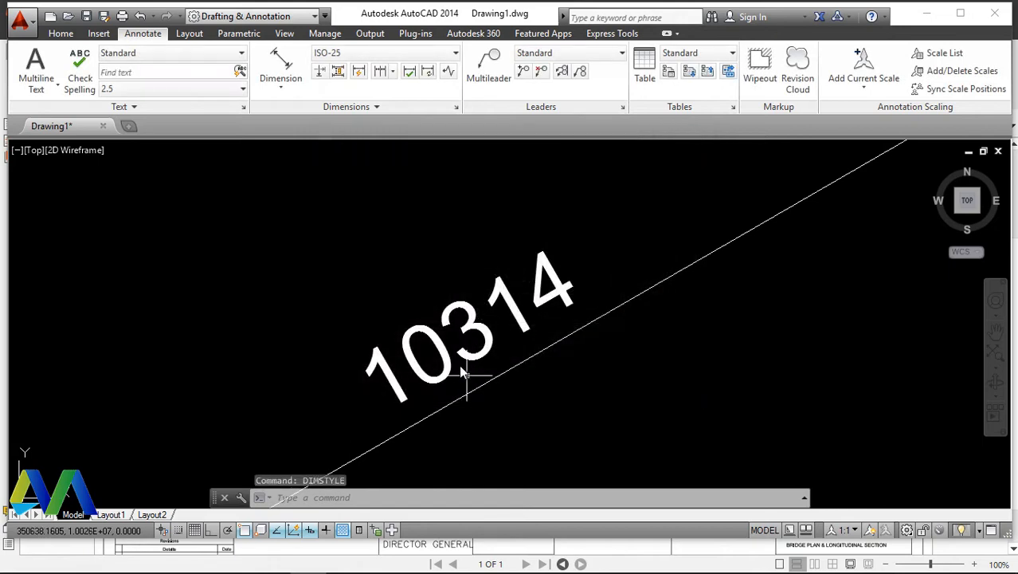
Step: Move the lower abutment's dimension line closer to the outer edge it measures
{"action": "scroll", "coordinate": [462, 358], "scroll_direction": "down", "scroll_amount": 6}
{"action": "scroll", "coordinate": [455, 351], "scroll_direction": "up", "scroll_amount": 2}
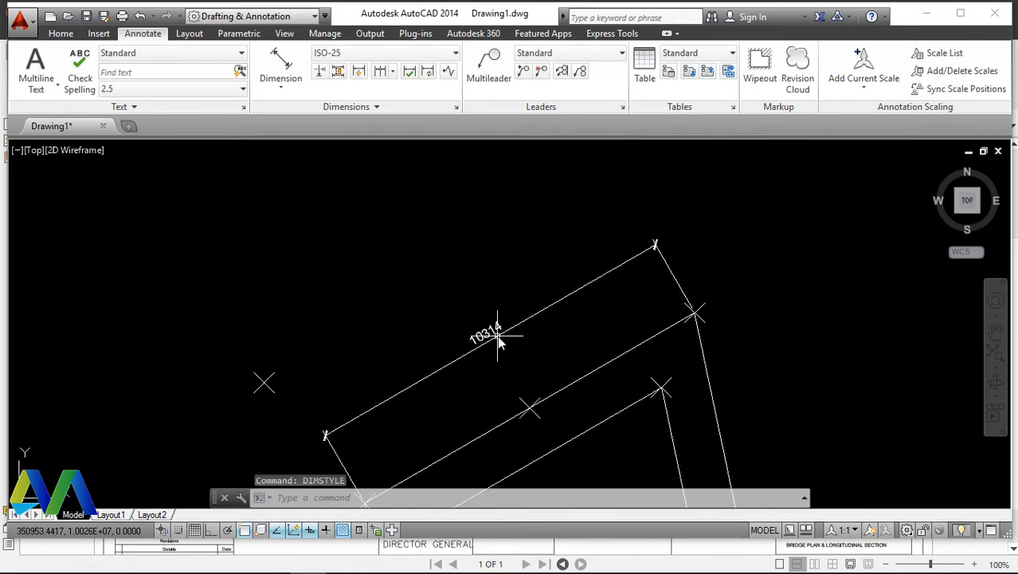
{"action": "left_click", "coordinate": [482, 331]}
{"action": "right_click", "coordinate": [467, 275]}
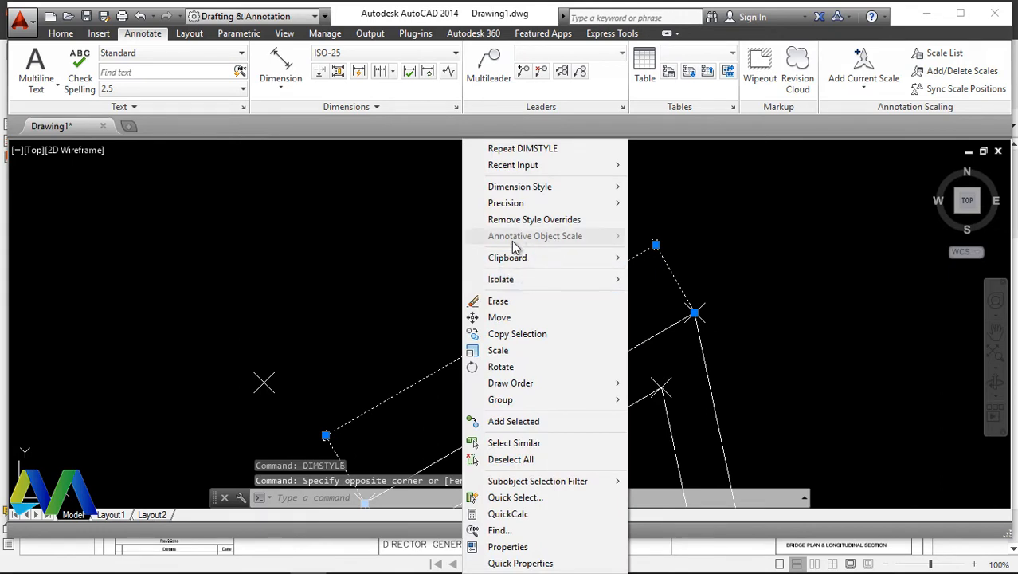
{"action": "key", "text": "Escape"}
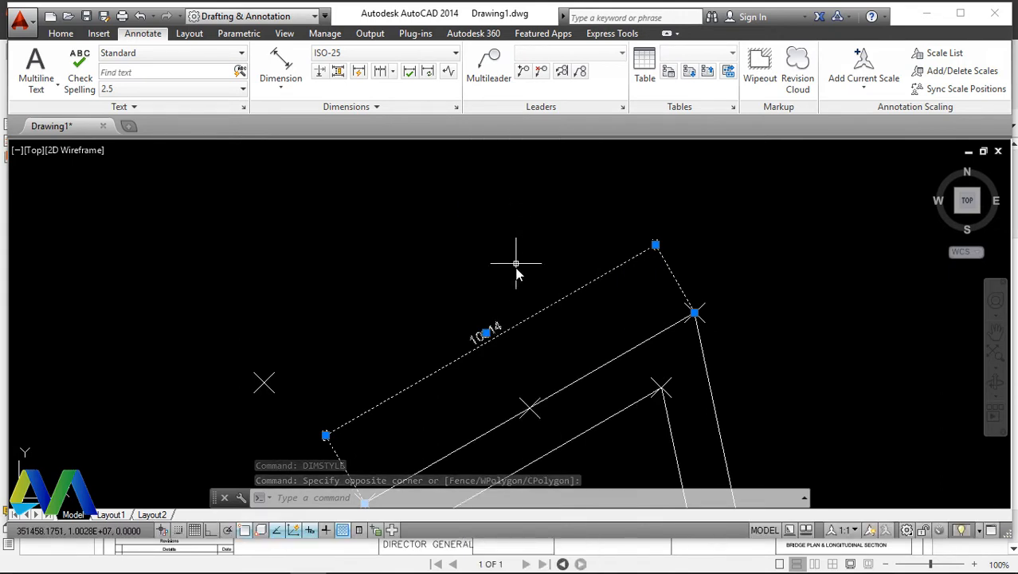
{"action": "left_click", "coordinate": [487, 335]}
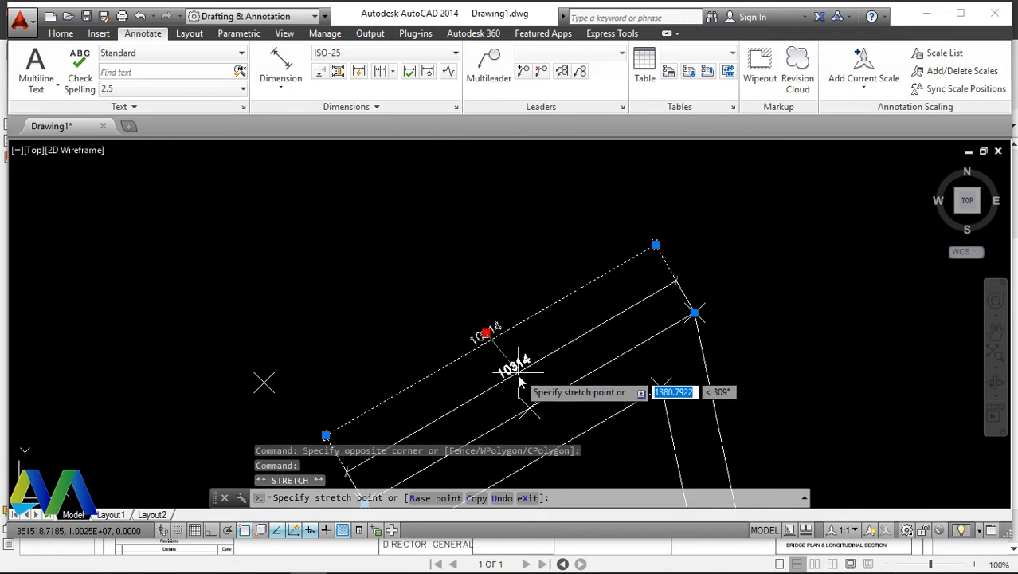
{"action": "left_click", "coordinate": [520, 376]}
{"action": "scroll", "coordinate": [535, 375], "scroll_direction": "up", "scroll_amount": 3}
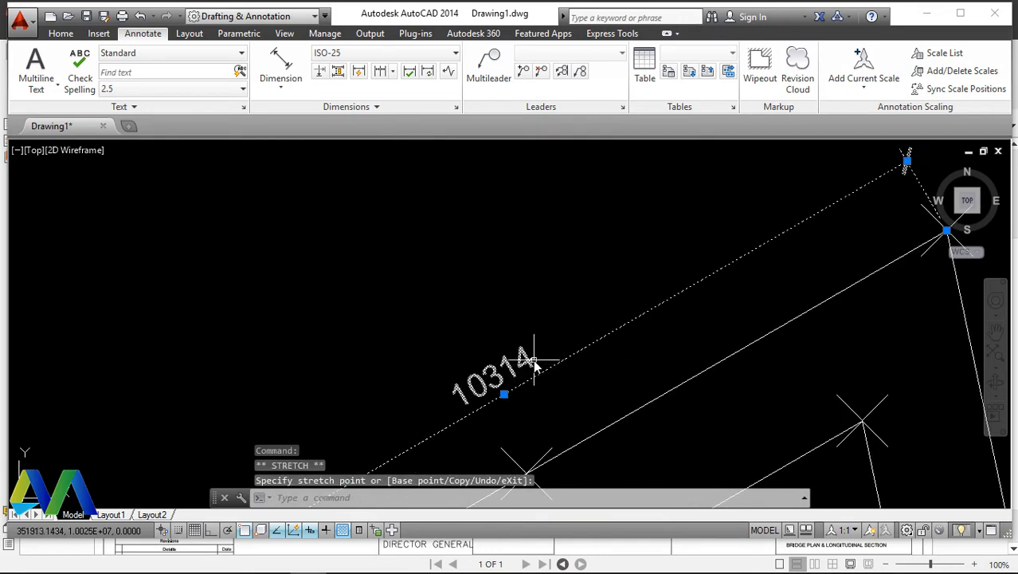
{"action": "key", "text": "Escape"}
{"action": "scroll", "coordinate": [534, 363], "scroll_direction": "down", "scroll_amount": 6}
{"action": "scroll", "coordinate": [527, 364], "scroll_direction": "up", "scroll_amount": 2}
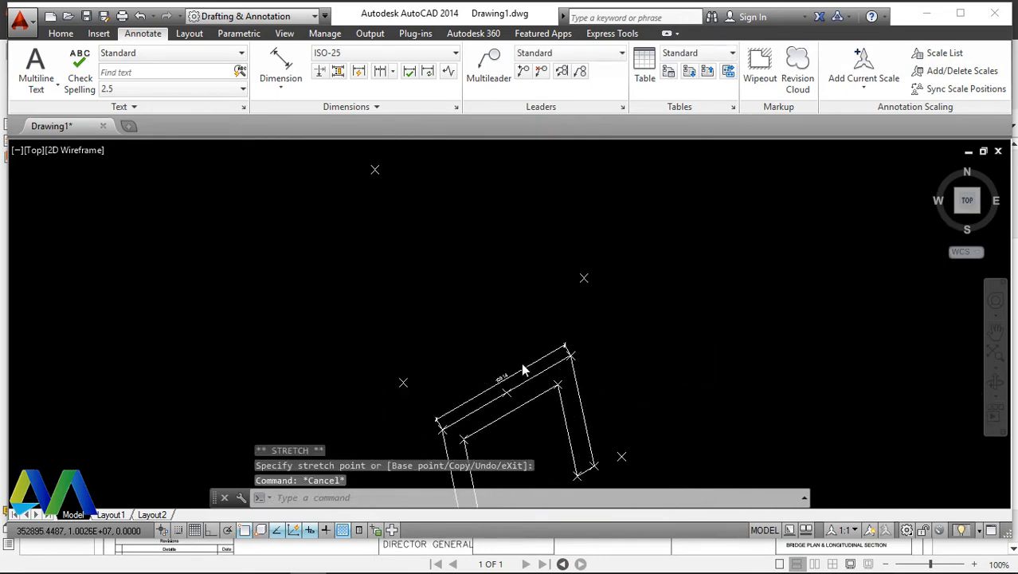
{"action": "scroll", "coordinate": [529, 358], "scroll_direction": "down", "scroll_amount": 2}
{"action": "scroll", "coordinate": [475, 276], "scroll_direction": "up", "scroll_amount": 5}
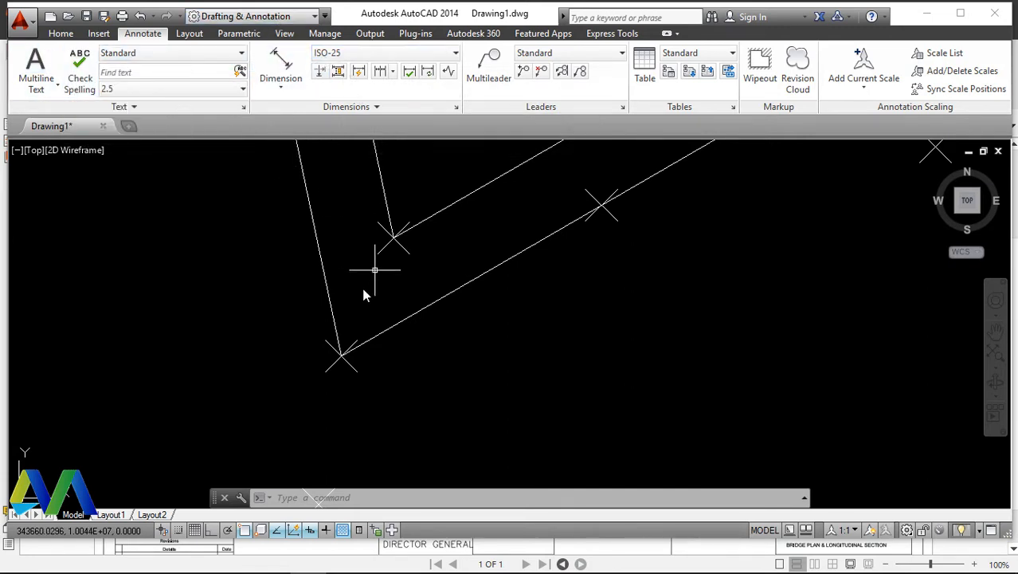
{"action": "left_click", "coordinate": [287, 90]}
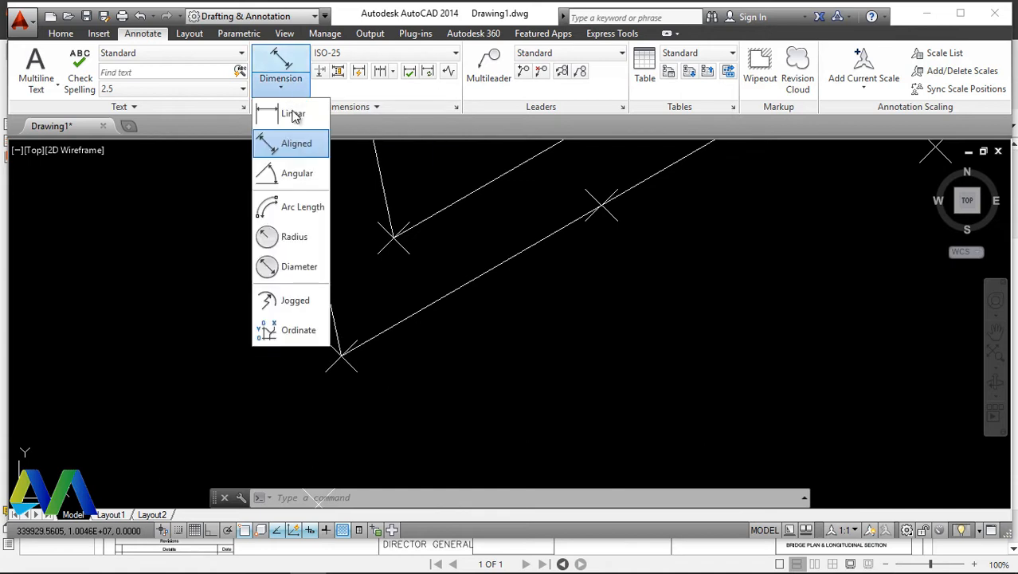
{"action": "left_click", "coordinate": [285, 113]}
{"action": "scroll", "coordinate": [339, 360], "scroll_direction": "up", "scroll_amount": 5}
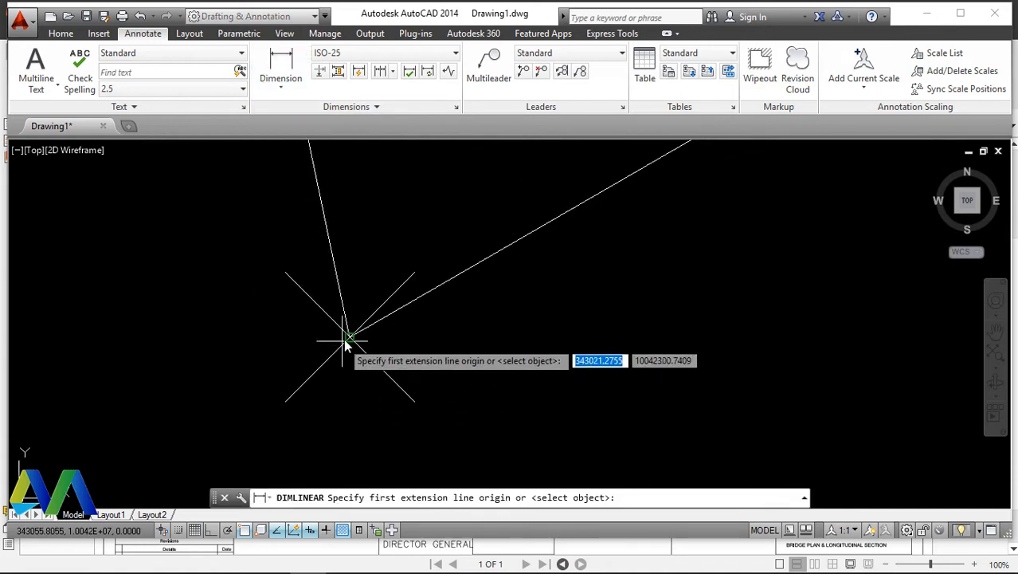
{"action": "left_click", "coordinate": [348, 338]}
{"action": "scroll", "coordinate": [322, 407], "scroll_direction": "down", "scroll_amount": 5}
{"action": "scroll", "coordinate": [494, 262], "scroll_direction": "up", "scroll_amount": 6}
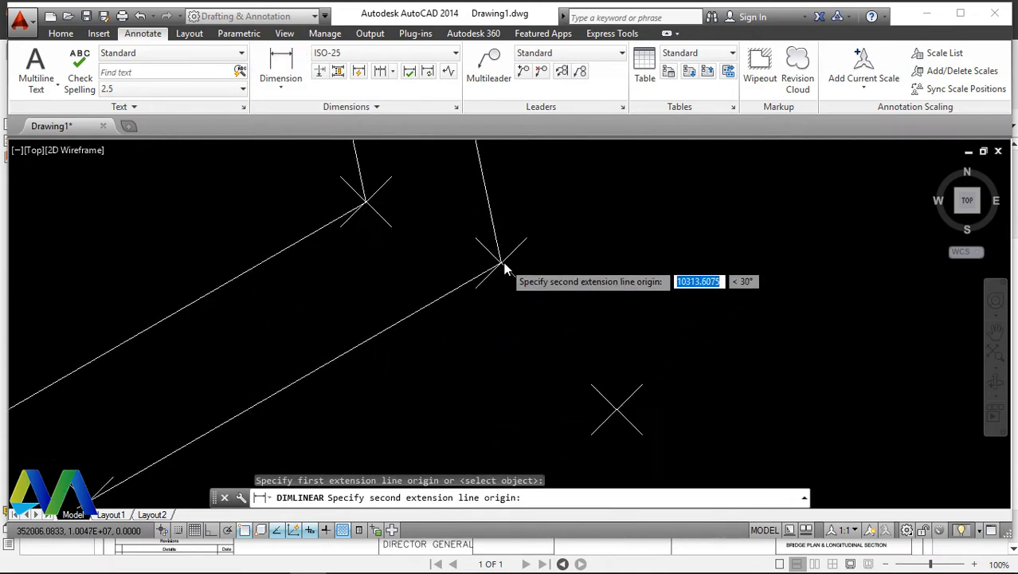
{"action": "left_click", "coordinate": [469, 277]}
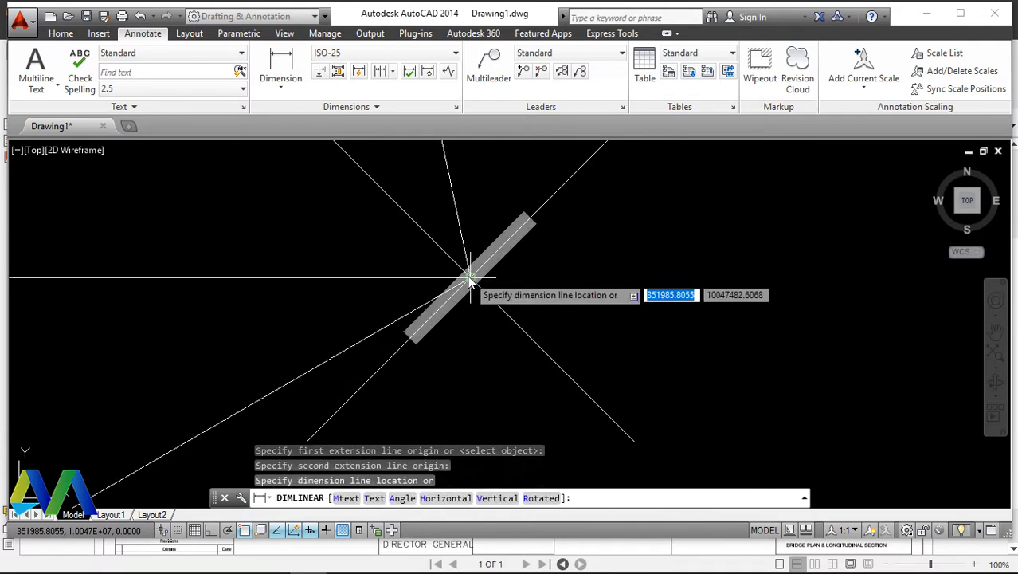
{"action": "scroll", "coordinate": [470, 277], "scroll_direction": "down", "scroll_amount": 3}
{"action": "scroll", "coordinate": [481, 305], "scroll_direction": "down", "scroll_amount": 5}
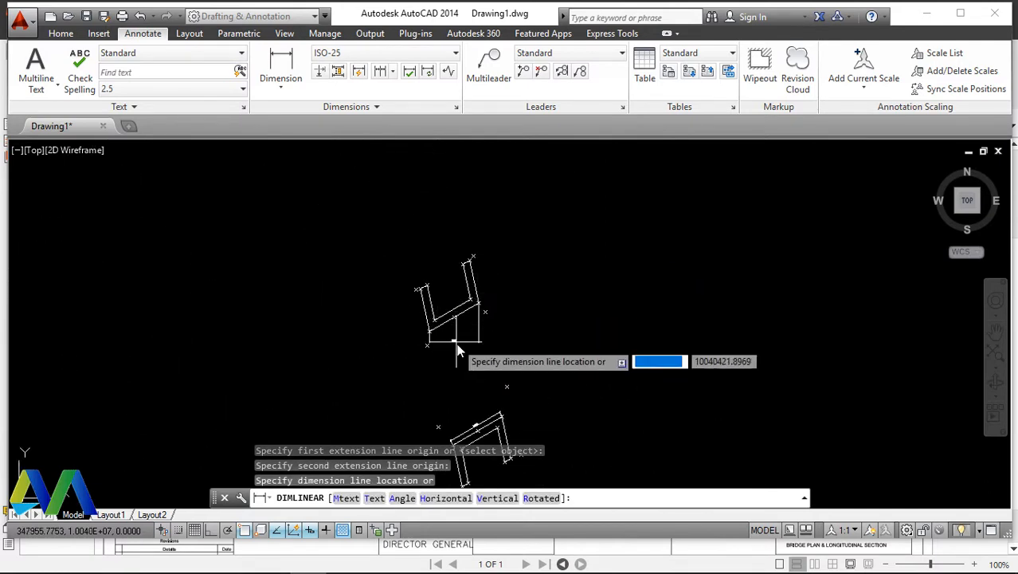
{"action": "scroll", "coordinate": [462, 357], "scroll_direction": "up", "scroll_amount": 4}
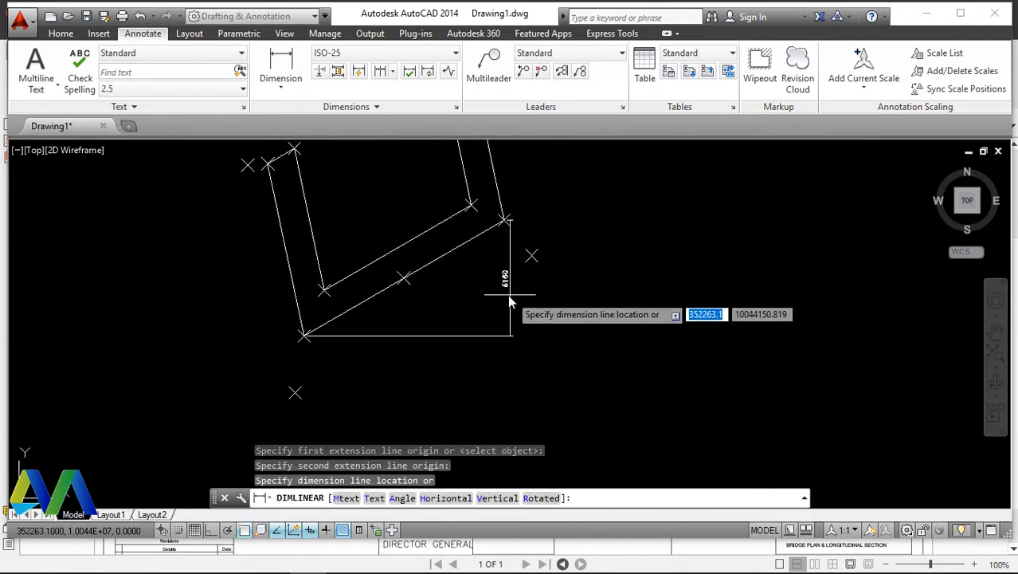
{"action": "key", "text": "Escape"}
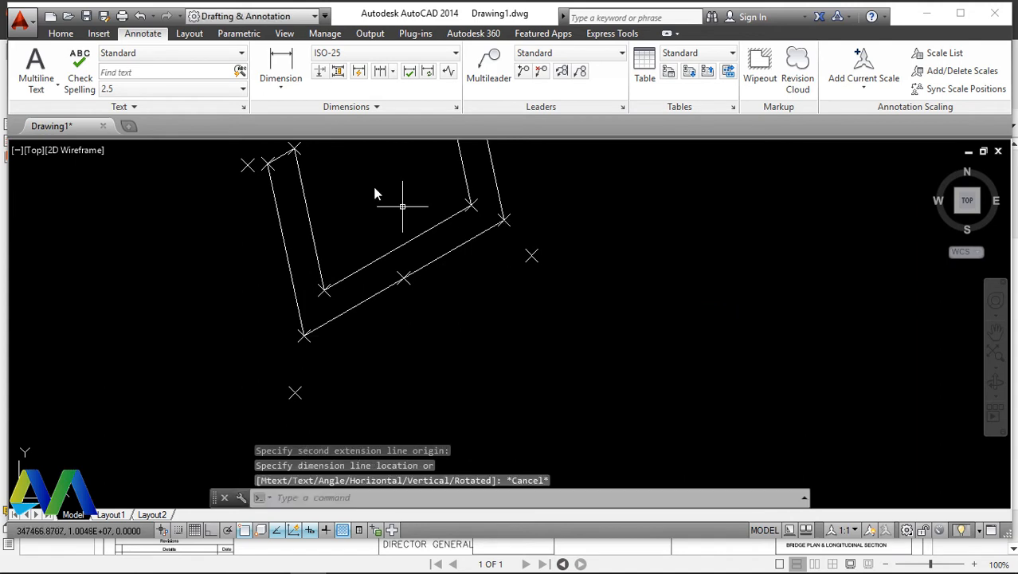
Step: Add an aligned dimension between the two outer corners of the upper abutment's long edge, placed just outside it
{"action": "left_click", "coordinate": [280, 86]}
{"action": "left_click", "coordinate": [293, 141]}
{"action": "scroll", "coordinate": [326, 321], "scroll_direction": "up", "scroll_amount": 6}
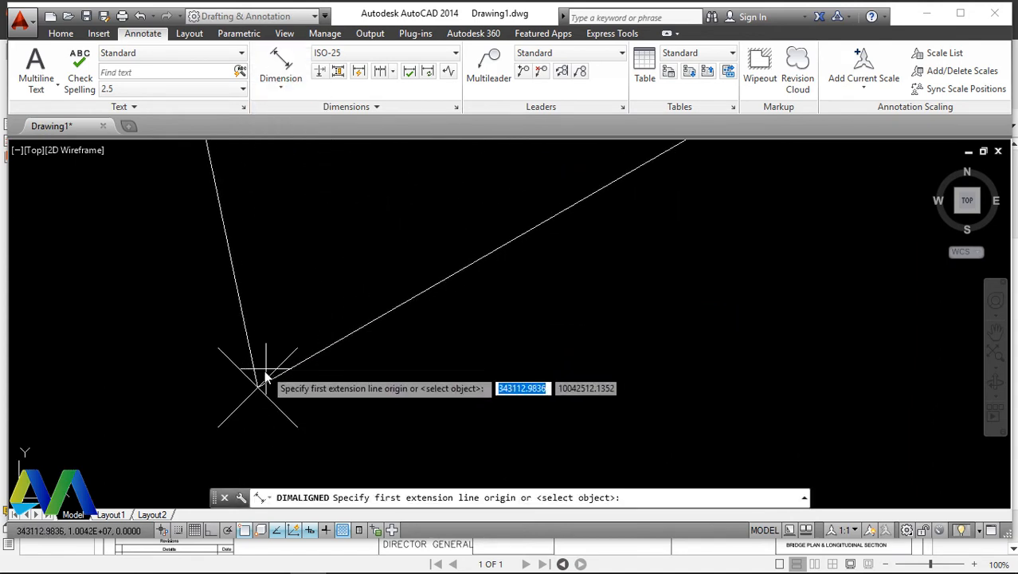
{"action": "left_click", "coordinate": [246, 412]}
{"action": "scroll", "coordinate": [260, 408], "scroll_direction": "down", "scroll_amount": 10}
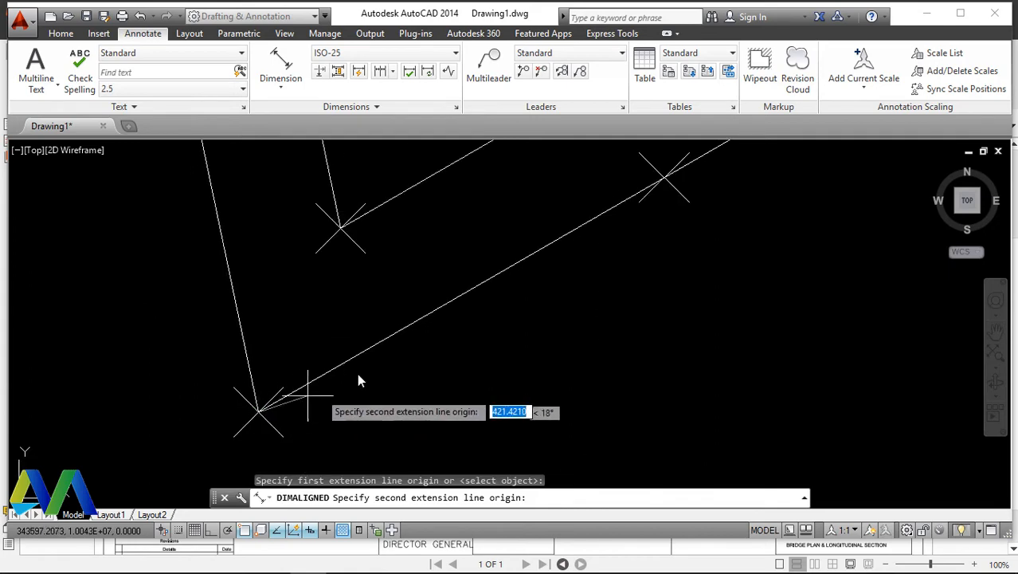
{"action": "scroll", "coordinate": [733, 150], "scroll_direction": "up", "scroll_amount": 6}
{"action": "scroll", "coordinate": [720, 180], "scroll_direction": "up", "scroll_amount": 6}
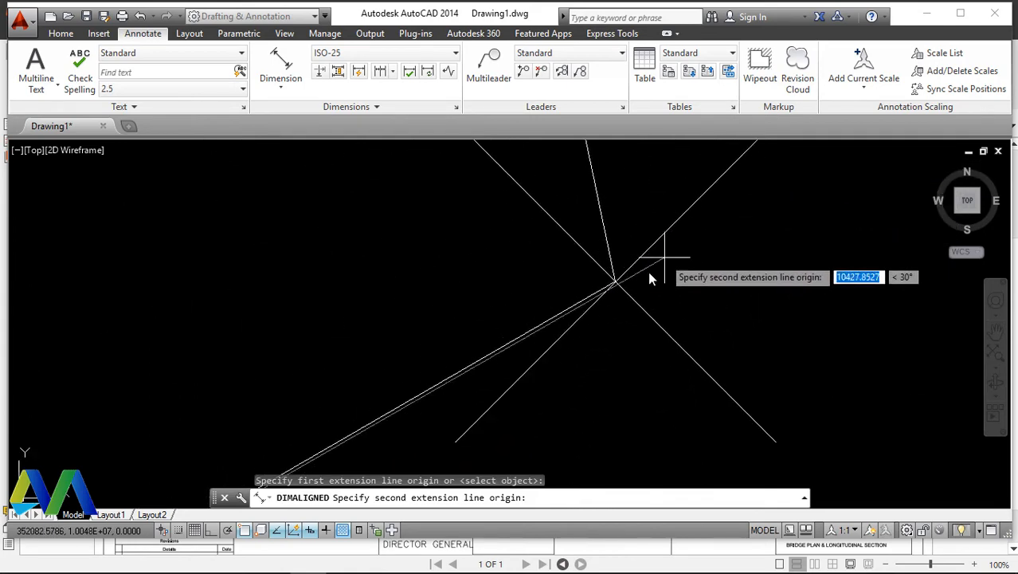
{"action": "left_click", "coordinate": [616, 281]}
{"action": "scroll", "coordinate": [577, 259], "scroll_direction": "down", "scroll_amount": 6}
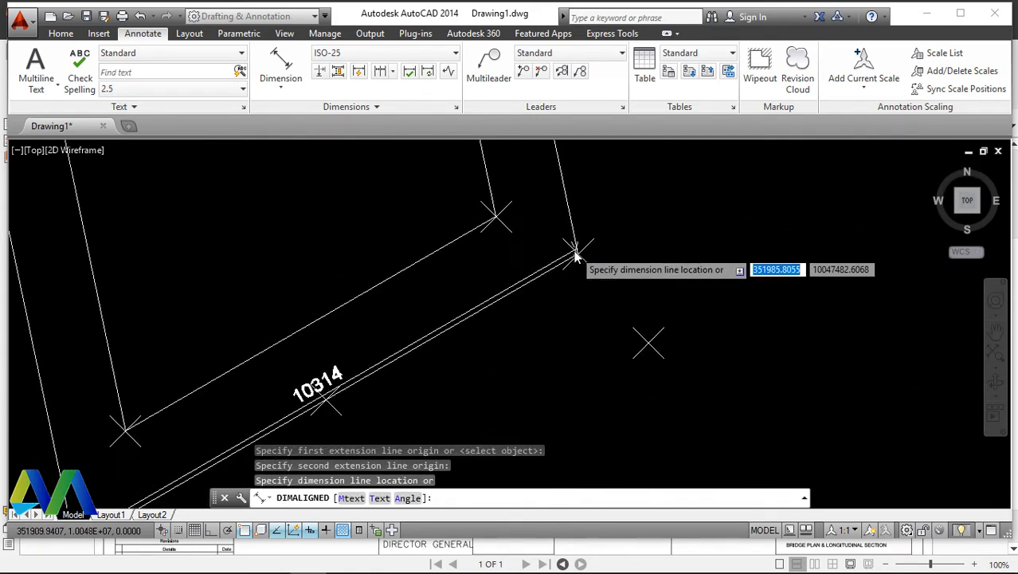
{"action": "scroll", "coordinate": [487, 323], "scroll_direction": "up", "scroll_amount": 3}
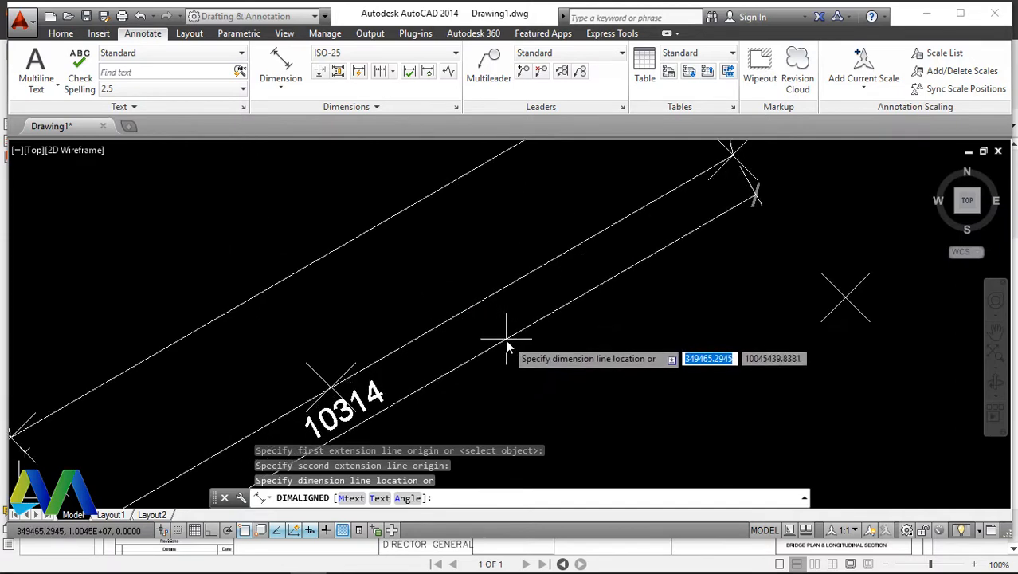
{"action": "left_click", "coordinate": [519, 351]}
{"action": "scroll", "coordinate": [478, 336], "scroll_direction": "down", "scroll_amount": 5}
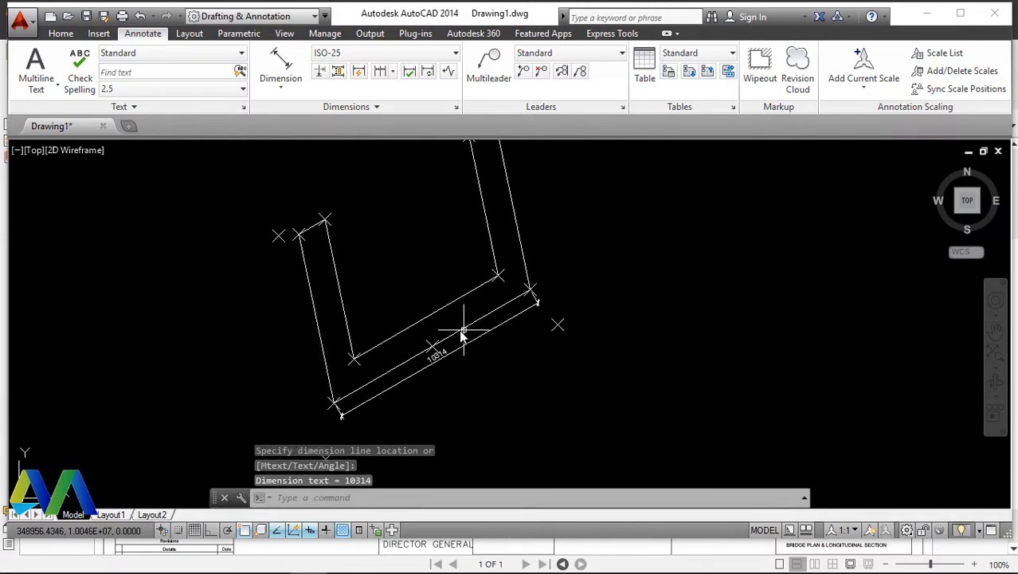
Step: Draw a line from the midpoint of the upper abutment's outer long edge to the middle of the lower abutment's dimension line
{"action": "scroll", "coordinate": [448, 341], "scroll_direction": "up", "scroll_amount": 4}
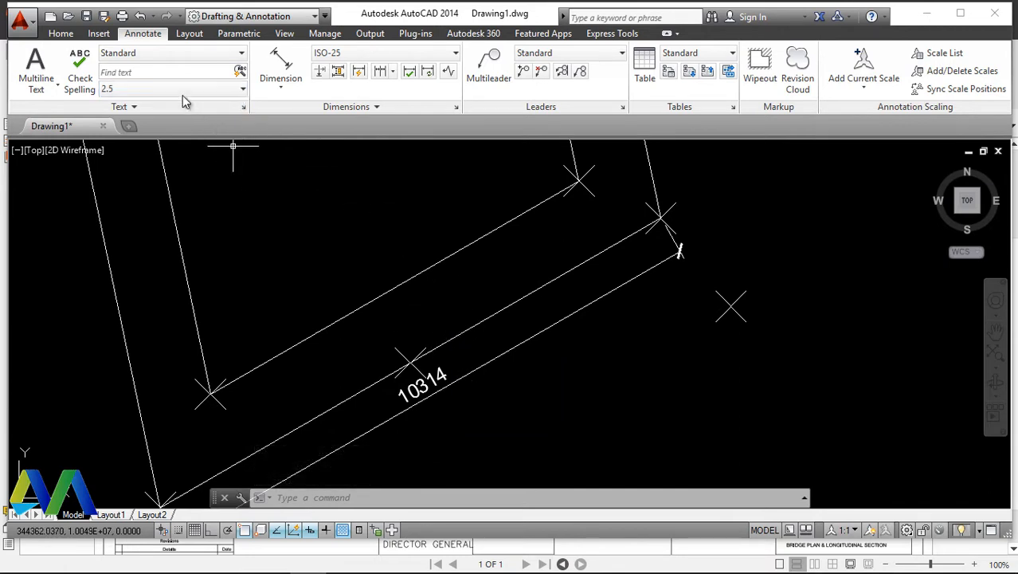
{"action": "left_click", "coordinate": [62, 34]}
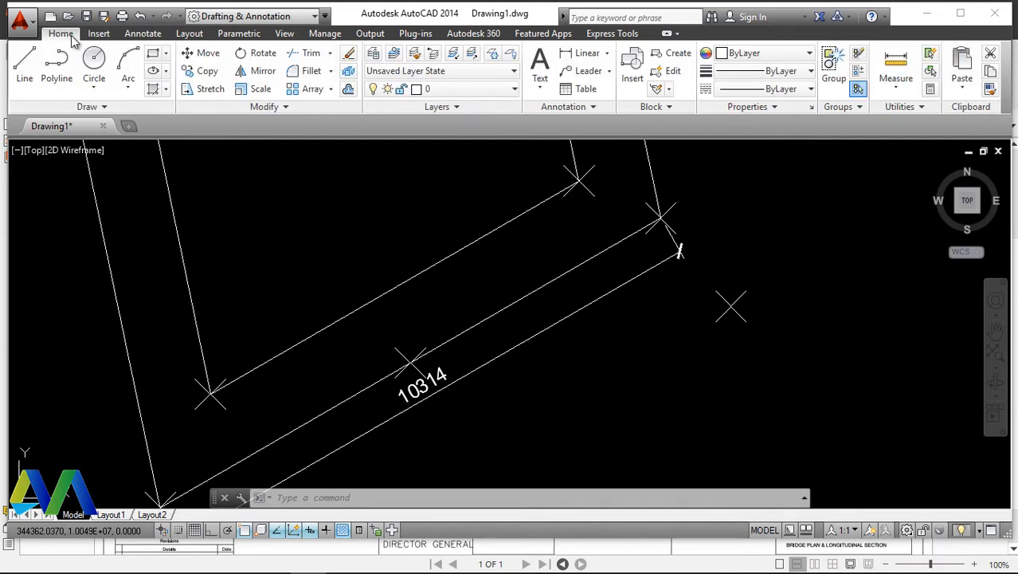
{"action": "left_click", "coordinate": [24, 65]}
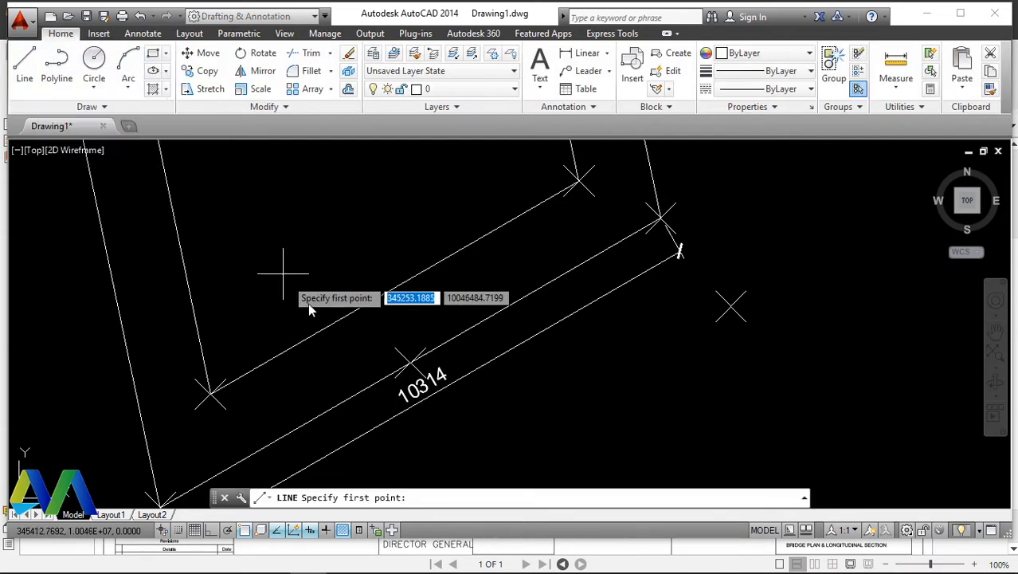
{"action": "scroll", "coordinate": [411, 364], "scroll_direction": "up", "scroll_amount": 3}
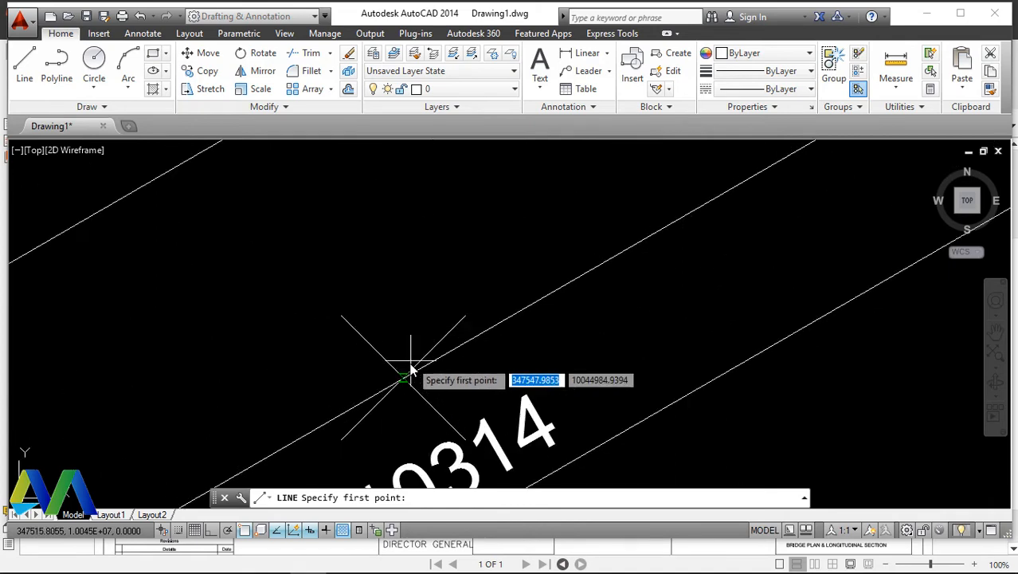
{"action": "scroll", "coordinate": [404, 376], "scroll_direction": "up", "scroll_amount": 3}
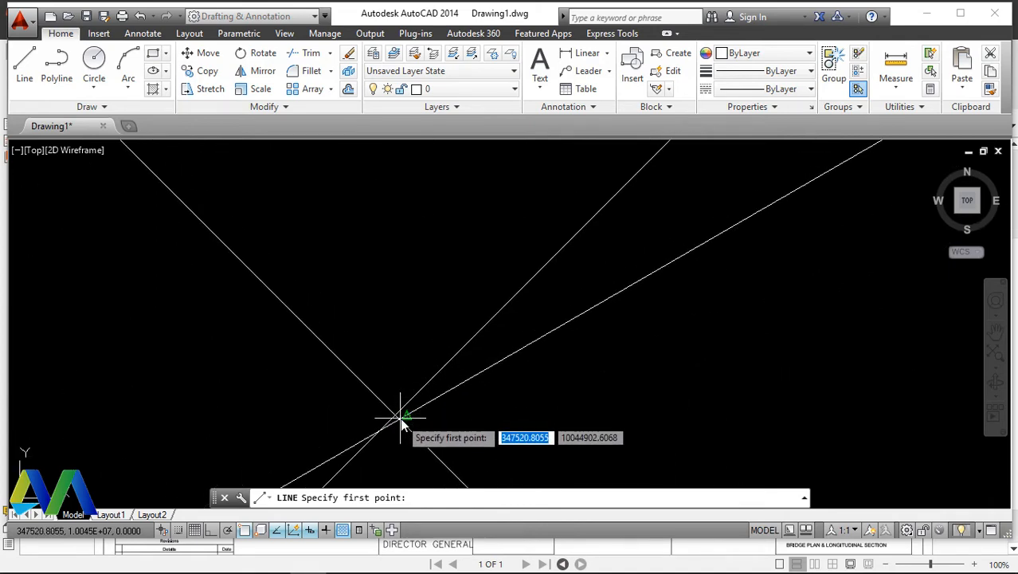
{"action": "left_click", "coordinate": [400, 416]}
{"action": "scroll", "coordinate": [367, 211], "scroll_direction": "down", "scroll_amount": 15}
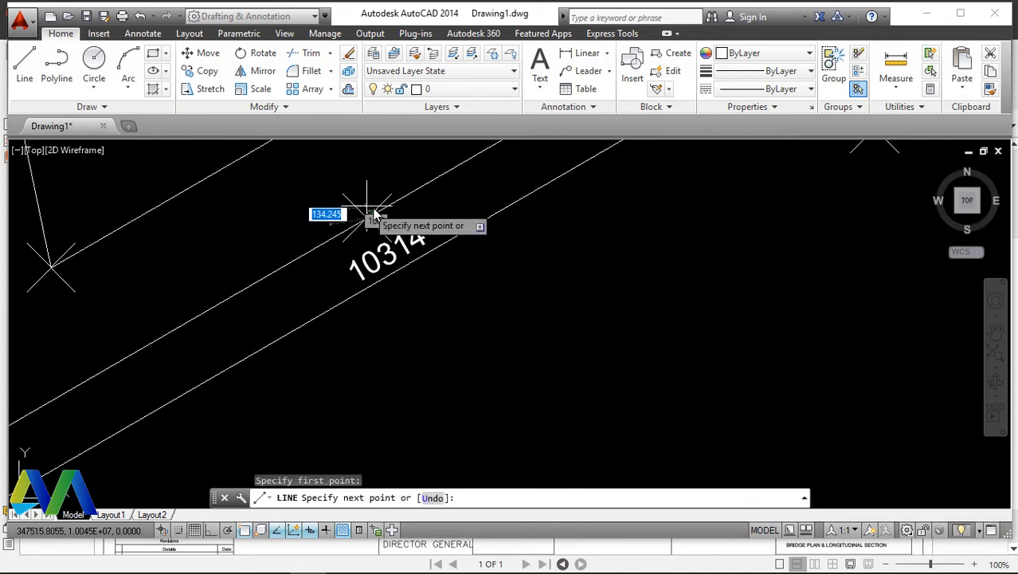
{"action": "scroll", "coordinate": [414, 263], "scroll_direction": "up", "scroll_amount": 5}
{"action": "scroll", "coordinate": [415, 299], "scroll_direction": "up", "scroll_amount": 6}
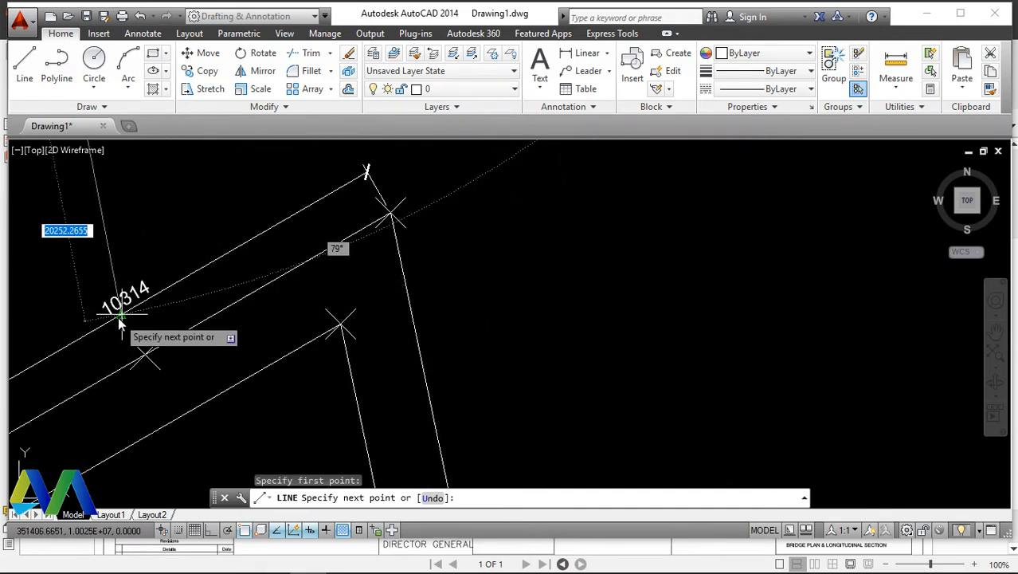
{"action": "left_click", "coordinate": [129, 287]}
{"action": "right_click", "coordinate": [152, 264]}
{"action": "left_click", "coordinate": [161, 269]}
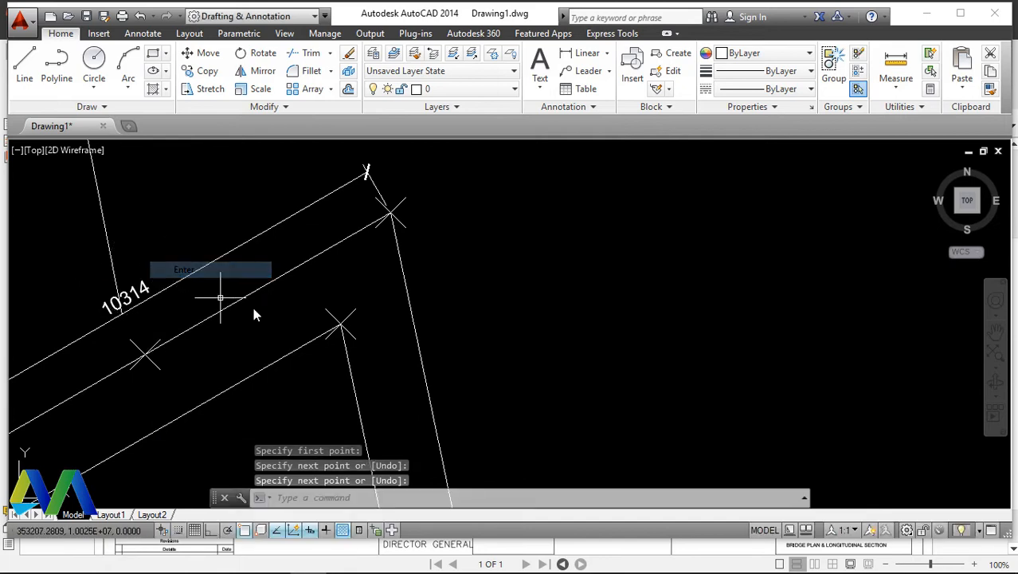
Step: Copy the centre line 2000 eastward along the upper abutment's long edge, using its end at the edge midpoint as base point
{"action": "scroll", "coordinate": [460, 321], "scroll_direction": "down", "scroll_amount": 5}
{"action": "scroll", "coordinate": [414, 247], "scroll_direction": "up", "scroll_amount": 3}
{"action": "scroll", "coordinate": [407, 237], "scroll_direction": "up", "scroll_amount": 2}
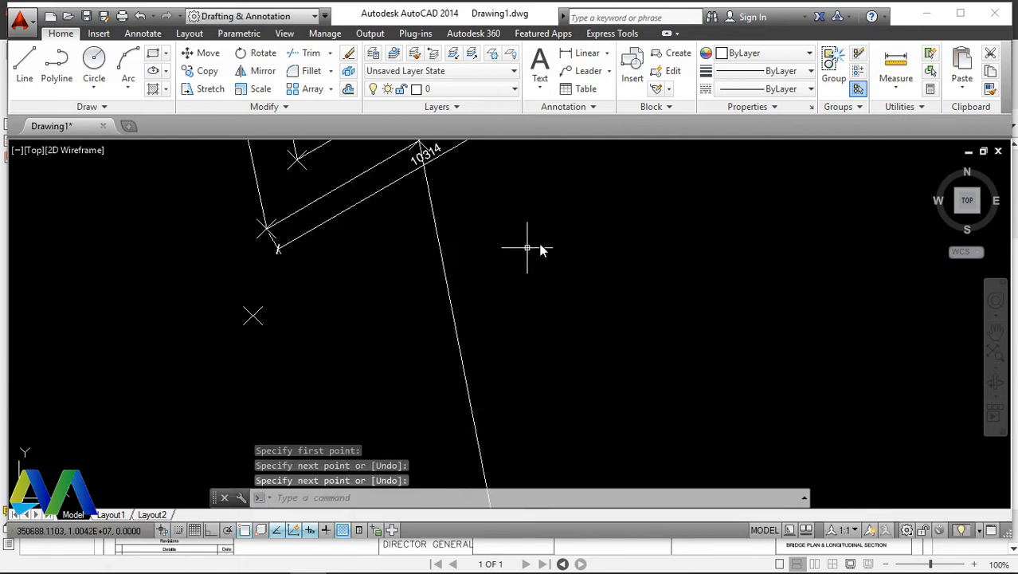
{"action": "left_click", "coordinate": [534, 245]}
{"action": "left_click", "coordinate": [427, 307]}
{"action": "right_click", "coordinate": [539, 275]}
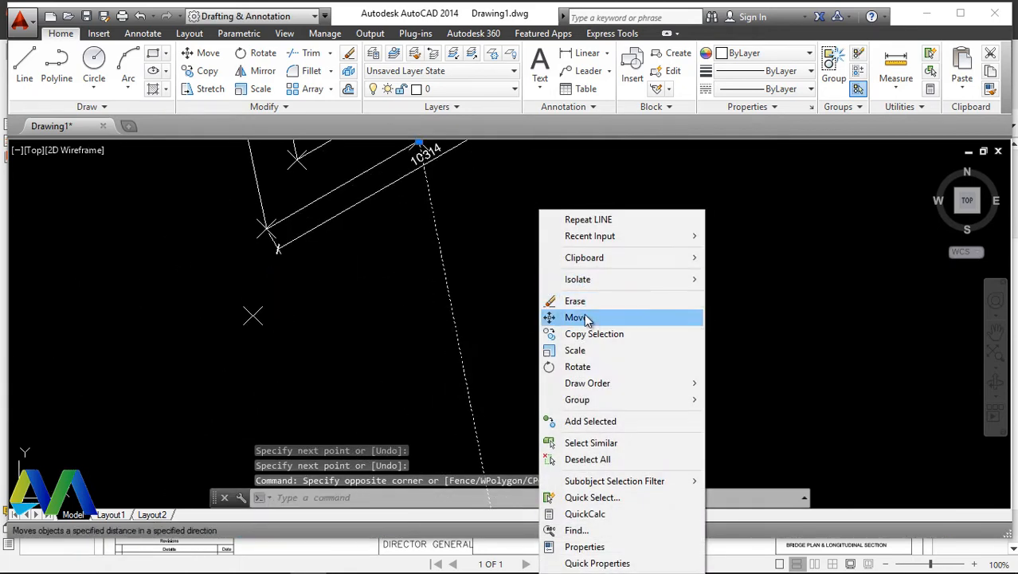
{"action": "left_click", "coordinate": [603, 334]}
{"action": "scroll", "coordinate": [461, 363], "scroll_direction": "down", "scroll_amount": 3}
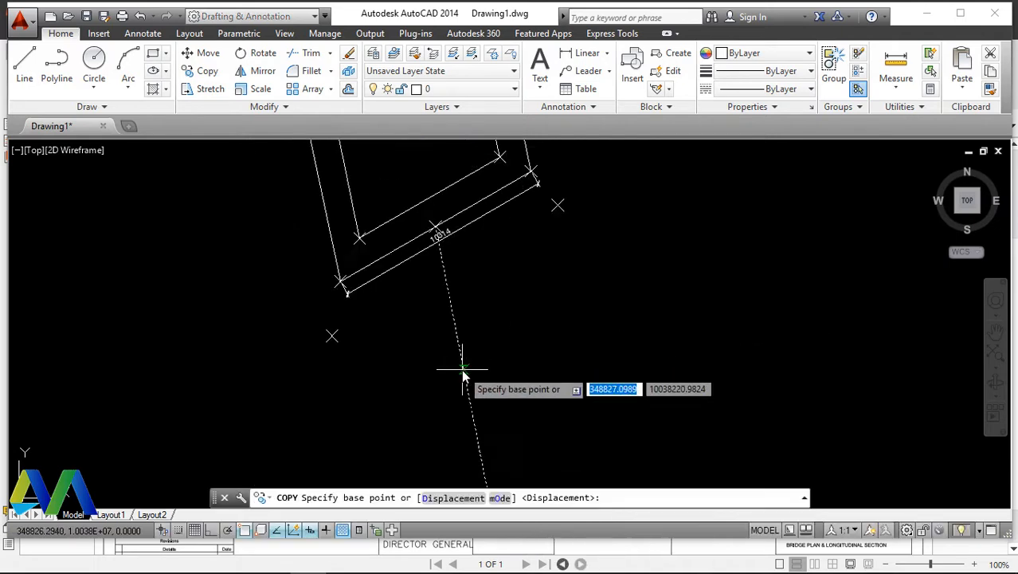
{"action": "scroll", "coordinate": [444, 295], "scroll_direction": "up", "scroll_amount": 5}
{"action": "scroll", "coordinate": [442, 294], "scroll_direction": "up", "scroll_amount": 3}
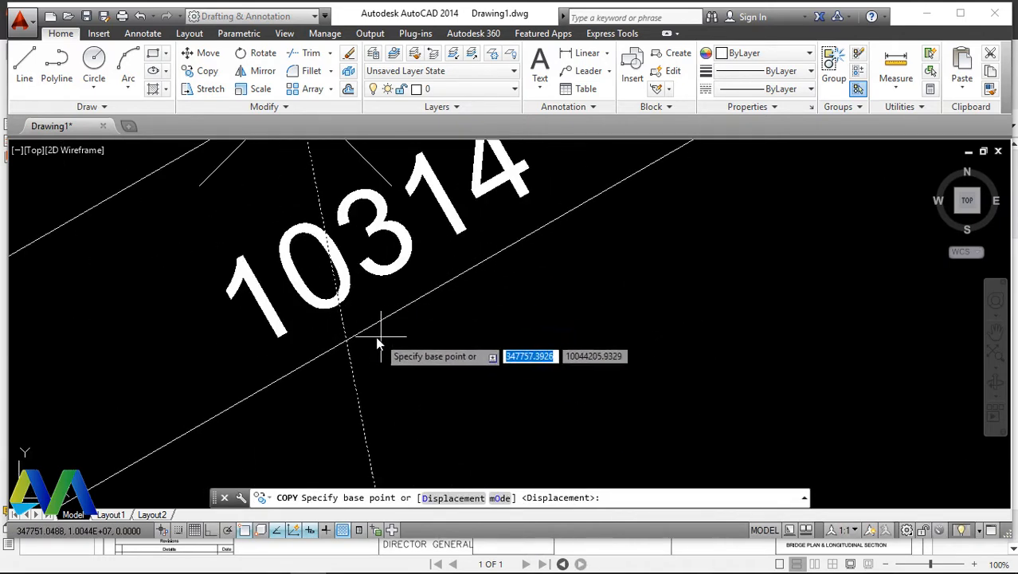
{"action": "scroll", "coordinate": [356, 368], "scroll_direction": "down", "scroll_amount": 2}
{"action": "scroll", "coordinate": [341, 287], "scroll_direction": "up", "scroll_amount": 6}
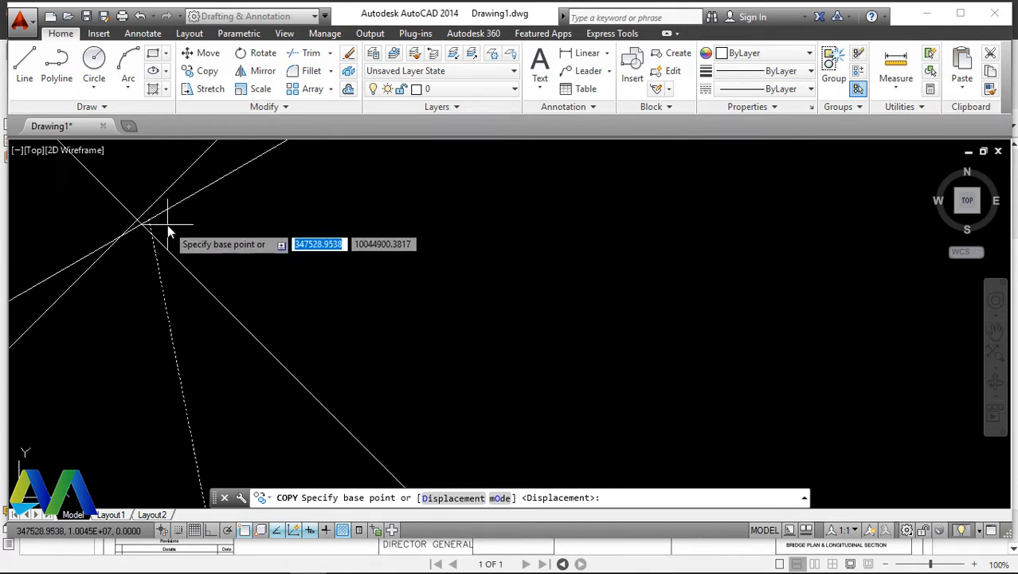
{"action": "left_click", "coordinate": [149, 220]}
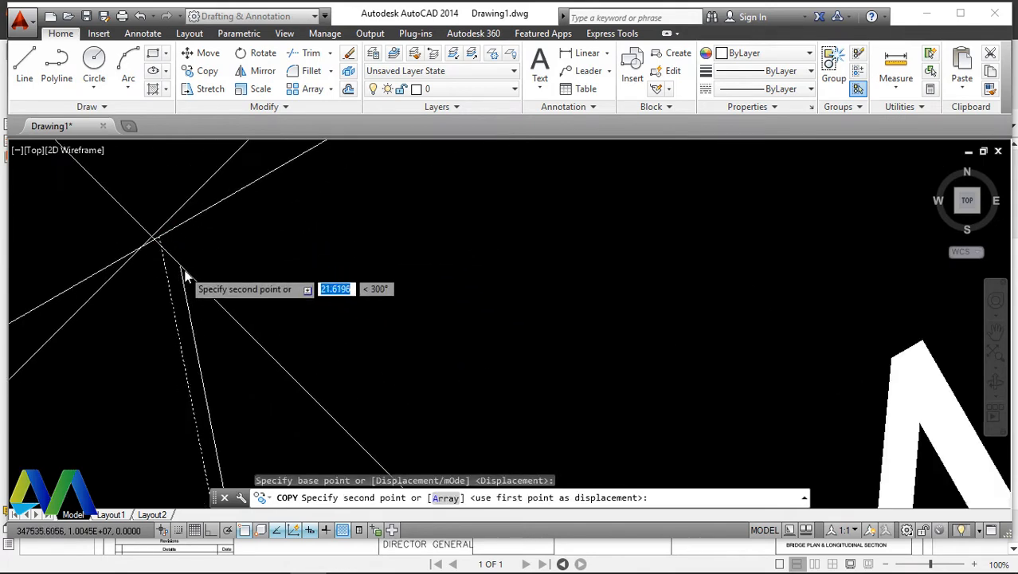
{"action": "scroll", "coordinate": [191, 275], "scroll_direction": "down", "scroll_amount": 4}
{"action": "scroll", "coordinate": [318, 209], "scroll_direction": "up", "scroll_amount": 4}
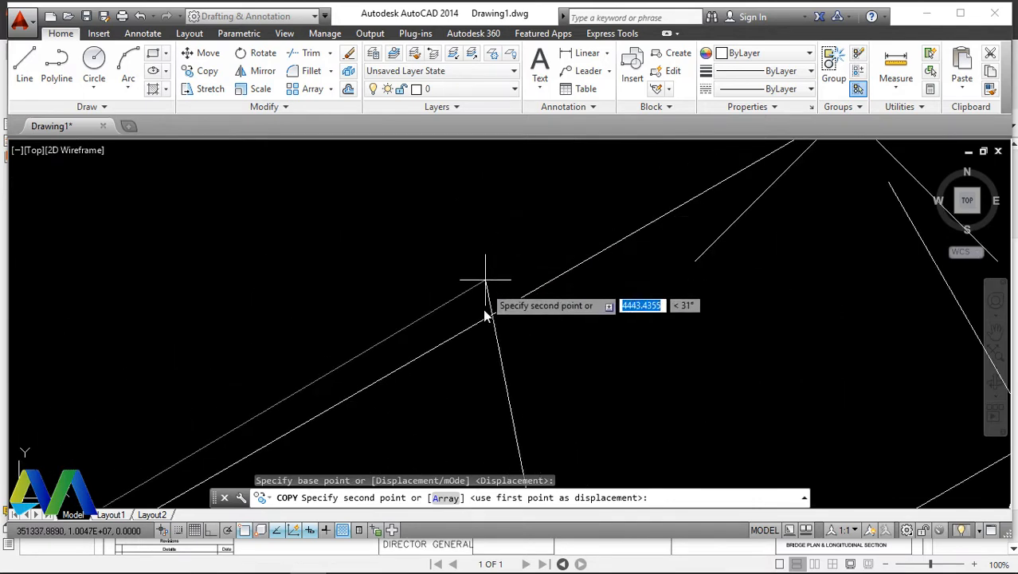
{"action": "scroll", "coordinate": [509, 278], "scroll_direction": "down", "scroll_amount": 3}
{"action": "scroll", "coordinate": [530, 303], "scroll_direction": "up", "scroll_amount": 3}
{"action": "scroll", "coordinate": [538, 287], "scroll_direction": "up", "scroll_amount": 6}
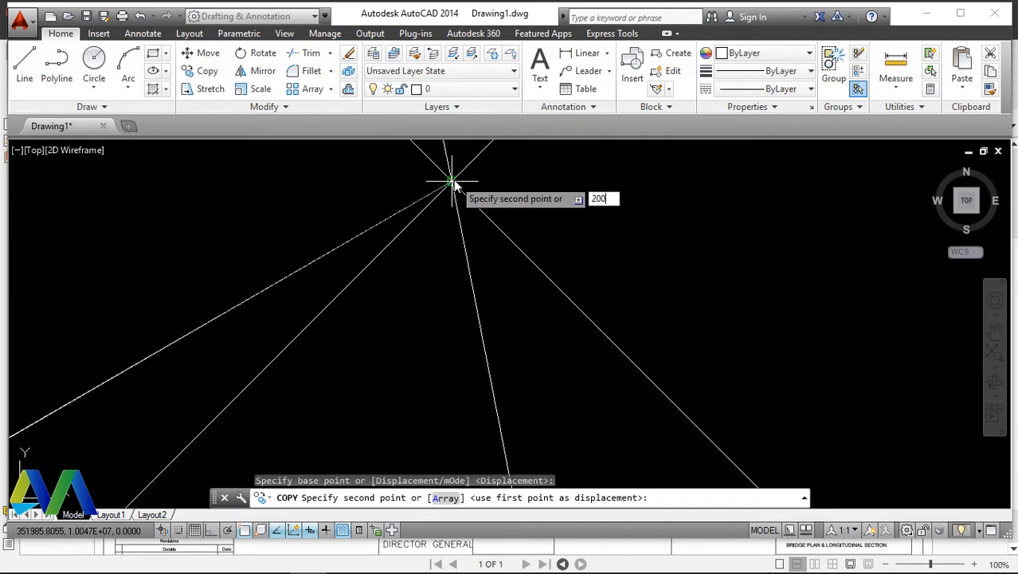
{"action": "key", "text": "Return"}
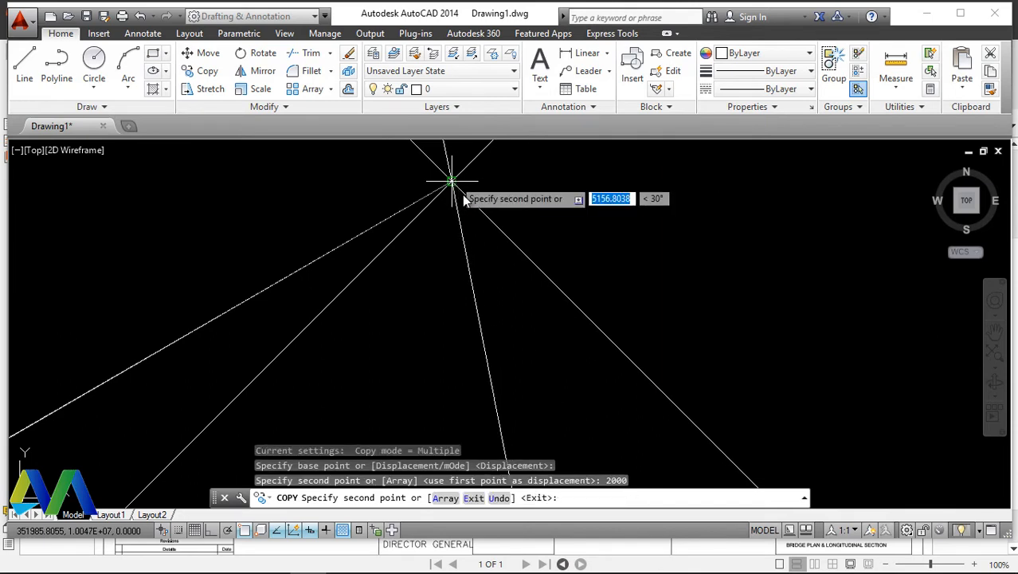
{"action": "right_click", "coordinate": [493, 195]}
{"action": "left_click", "coordinate": [519, 204]}
{"action": "scroll", "coordinate": [521, 202], "scroll_direction": "down", "scroll_amount": 15}
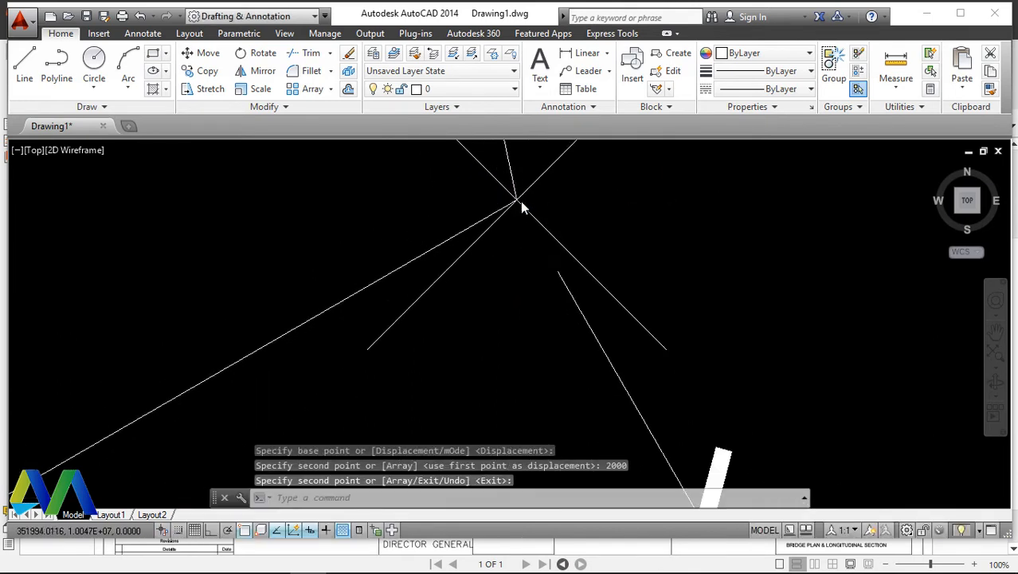
Step: Copy the centre line 2000 westward, using the east copy's upper end as base point and the centre line's upper end as second point
{"action": "scroll", "coordinate": [472, 276], "scroll_direction": "up", "scroll_amount": 5}
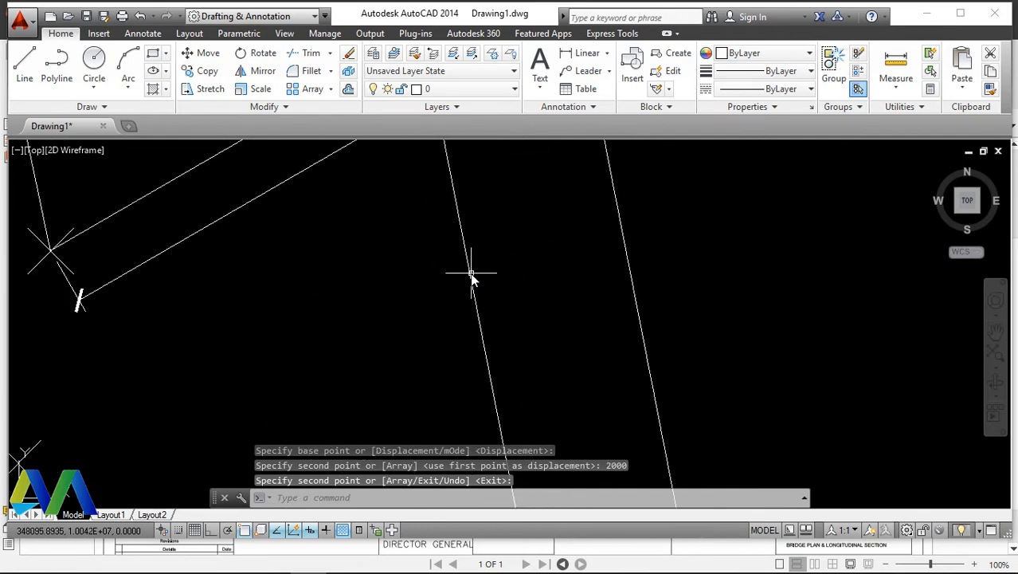
{"action": "right_click", "coordinate": [405, 290]}
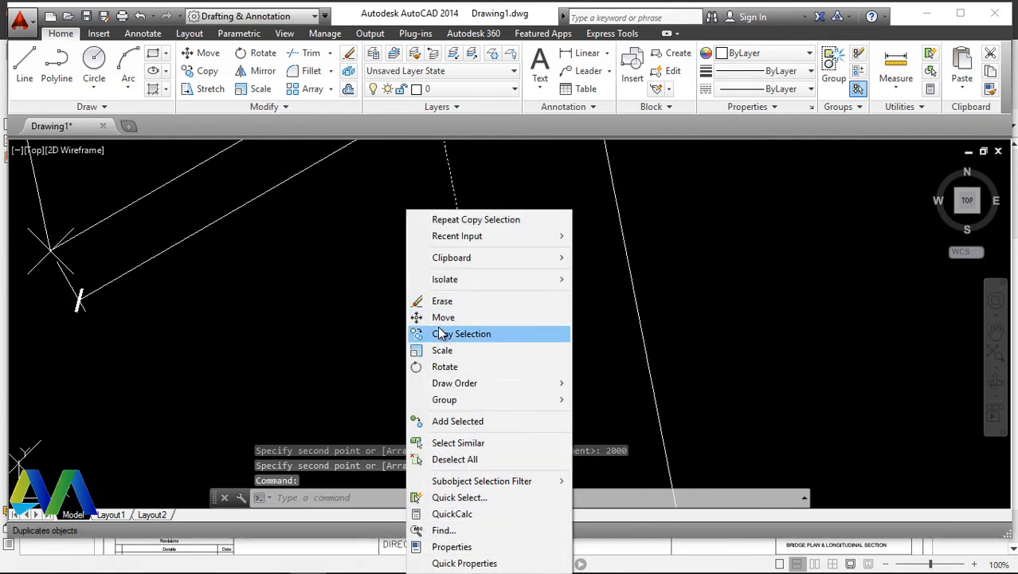
{"action": "left_click", "coordinate": [447, 334]}
{"action": "scroll", "coordinate": [477, 288], "scroll_direction": "up", "scroll_amount": 8}
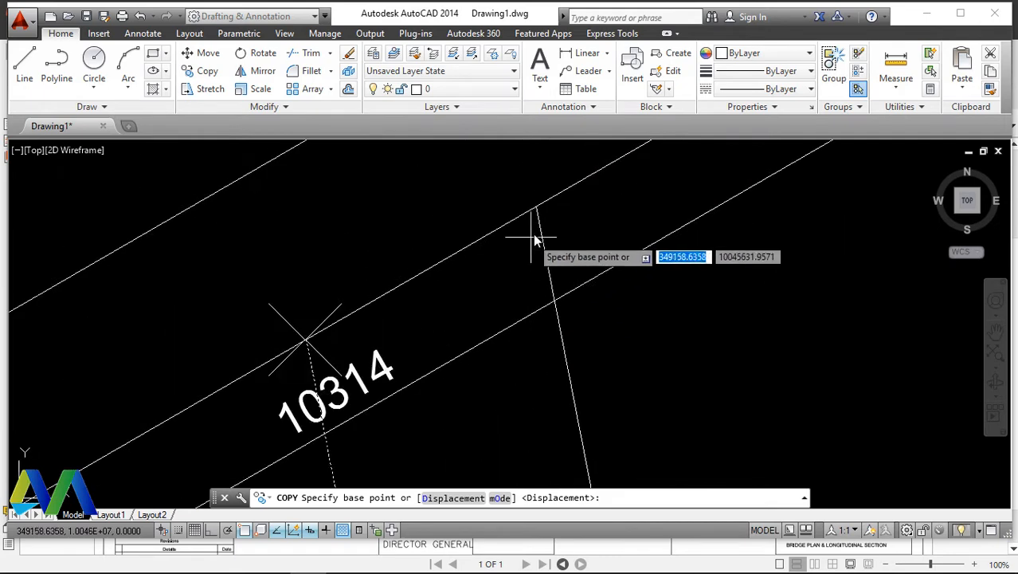
{"action": "left_click", "coordinate": [538, 169]}
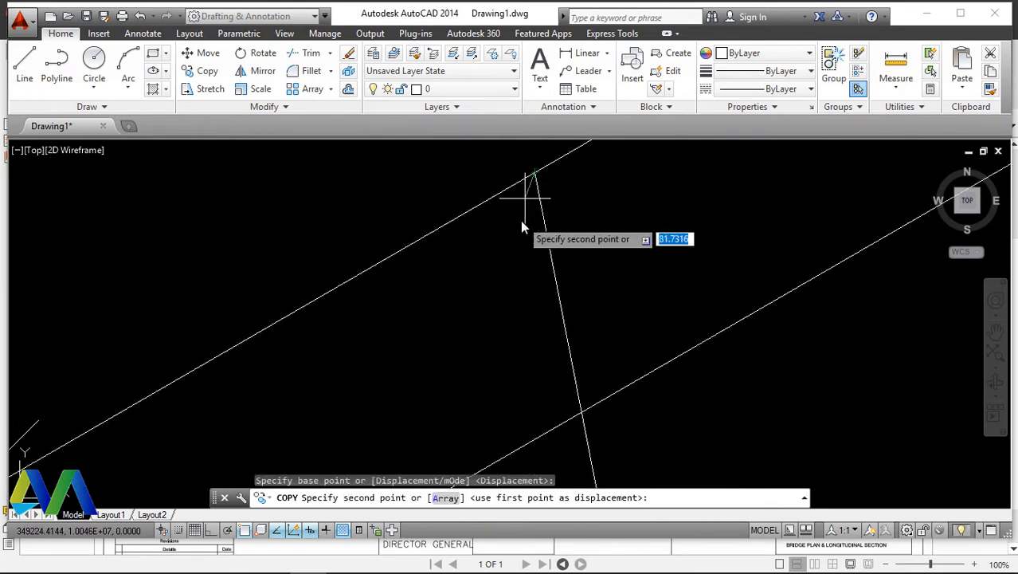
{"action": "scroll", "coordinate": [523, 222], "scroll_direction": "down", "scroll_amount": 3}
{"action": "scroll", "coordinate": [500, 227], "scroll_direction": "up", "scroll_amount": 10}
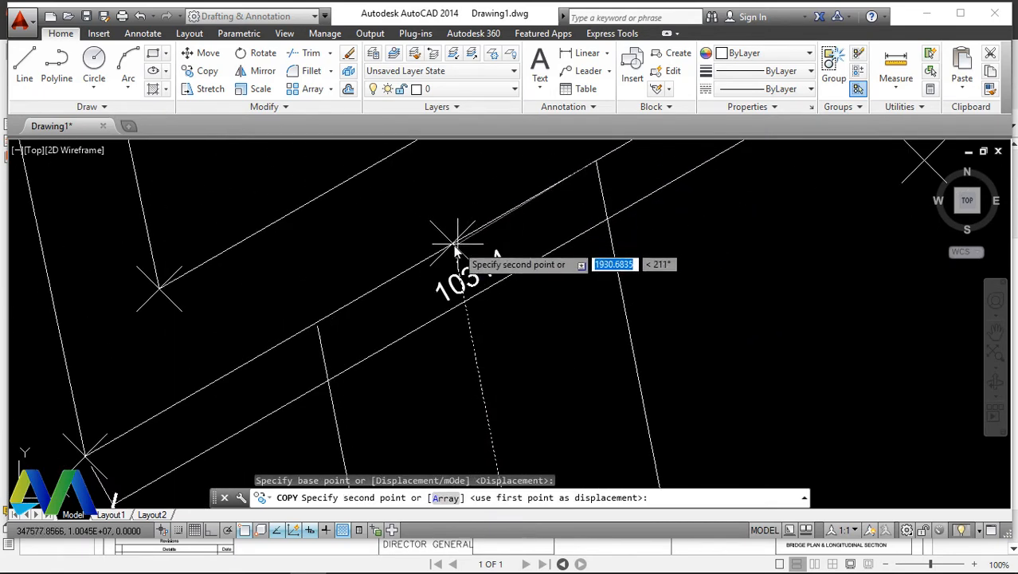
{"action": "scroll", "coordinate": [429, 215], "scroll_direction": "up", "scroll_amount": 3}
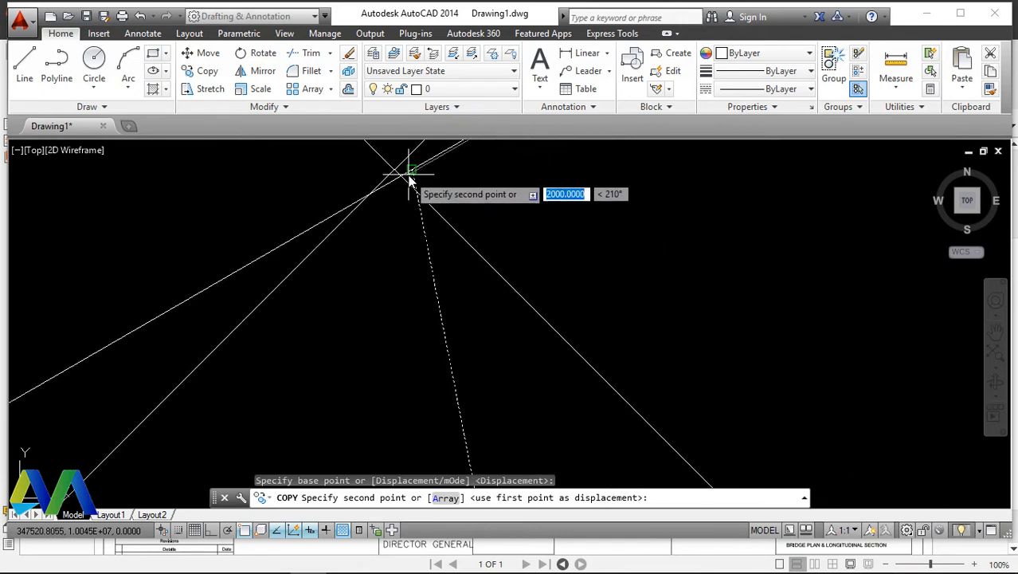
{"action": "scroll", "coordinate": [468, 259], "scroll_direction": "down", "scroll_amount": 8}
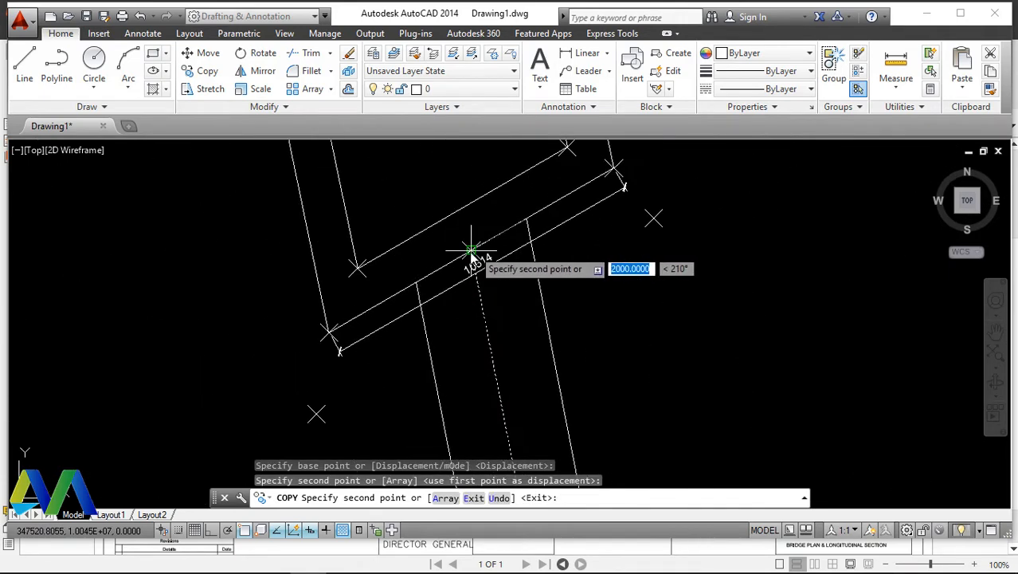
Step: Place another copy of the centre line further west, with the first west copy's upper end as second point, and finish copying
{"action": "scroll", "coordinate": [434, 276], "scroll_direction": "up", "scroll_amount": 8}
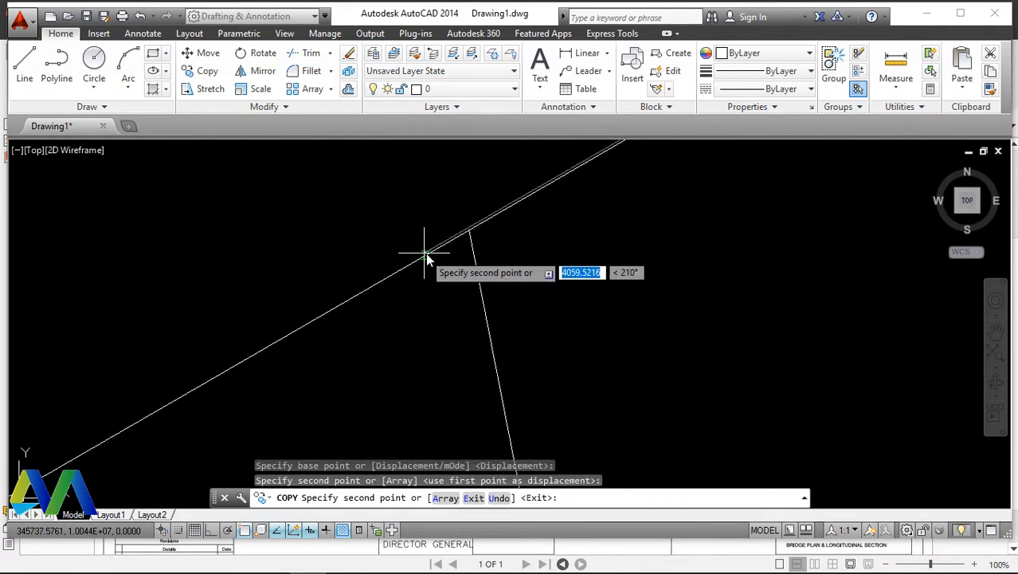
{"action": "left_click", "coordinate": [466, 232]}
{"action": "scroll", "coordinate": [480, 264], "scroll_direction": "down", "scroll_amount": 5}
{"action": "scroll", "coordinate": [482, 271], "scroll_direction": "down", "scroll_amount": 3}
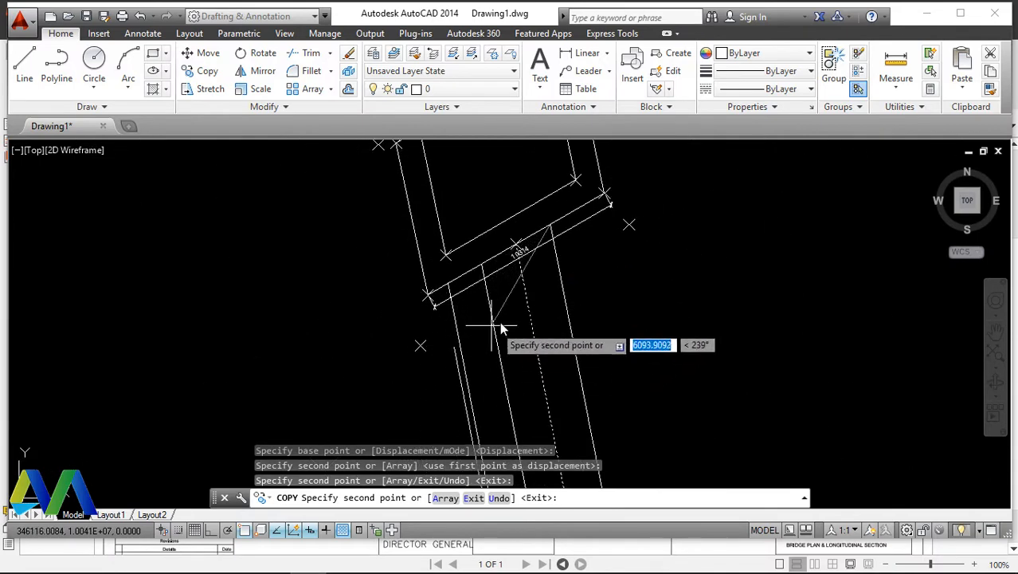
{"action": "right_click", "coordinate": [634, 286]}
{"action": "left_click", "coordinate": [669, 294]}
Step: Copy the east line one spacing further east, from the centre line's upper end to the east line's upper end
{"action": "scroll", "coordinate": [558, 287], "scroll_direction": "up", "scroll_amount": 4}
{"action": "left_click", "coordinate": [583, 300]}
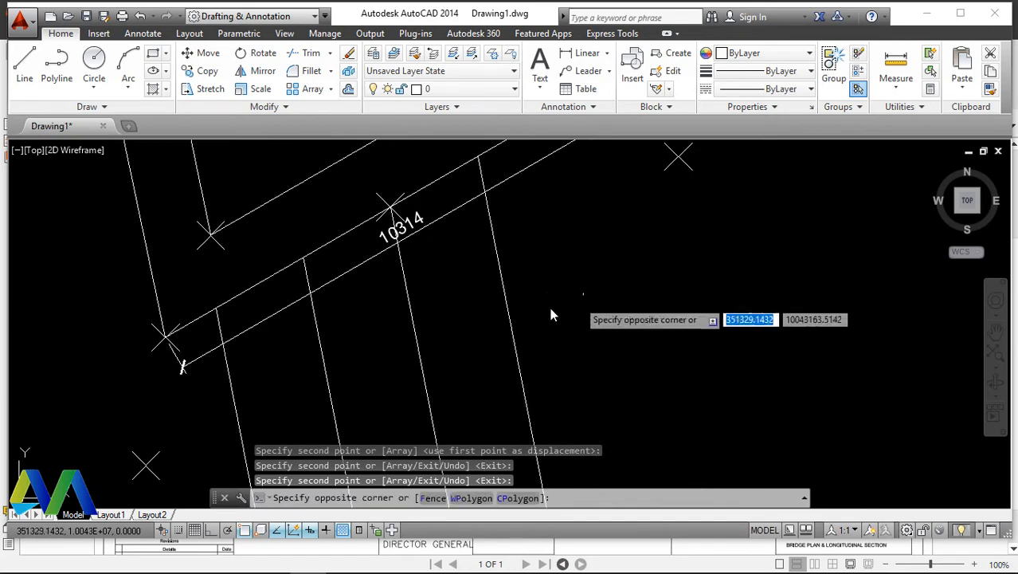
{"action": "left_click", "coordinate": [462, 315]}
{"action": "right_click", "coordinate": [557, 288]}
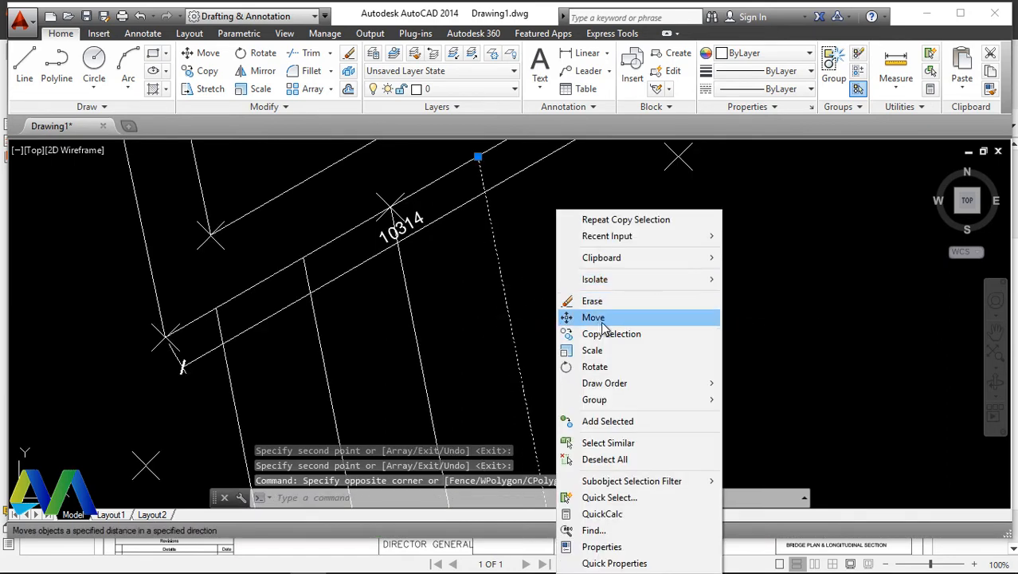
{"action": "left_click", "coordinate": [614, 334]}
{"action": "scroll", "coordinate": [477, 325], "scroll_direction": "up", "scroll_amount": 6}
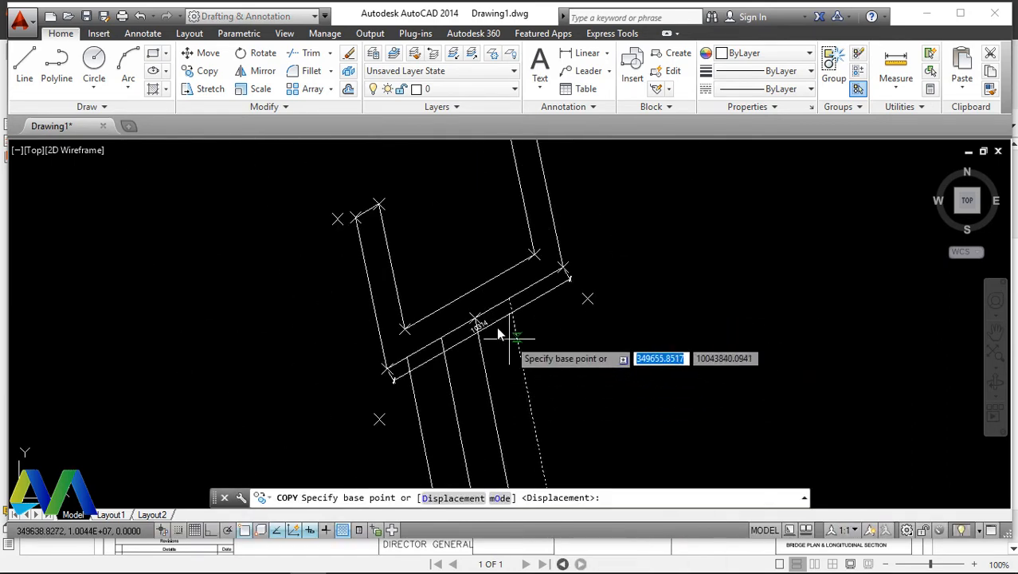
{"action": "scroll", "coordinate": [255, 261], "scroll_direction": "up", "scroll_amount": 5}
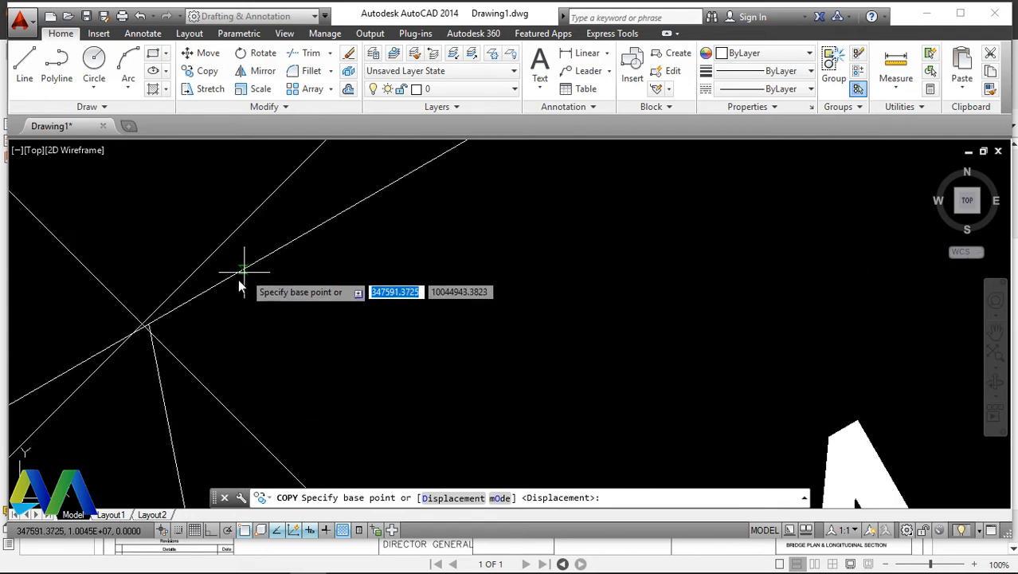
{"action": "left_click", "coordinate": [148, 324]}
{"action": "scroll", "coordinate": [284, 376], "scroll_direction": "down", "scroll_amount": 5}
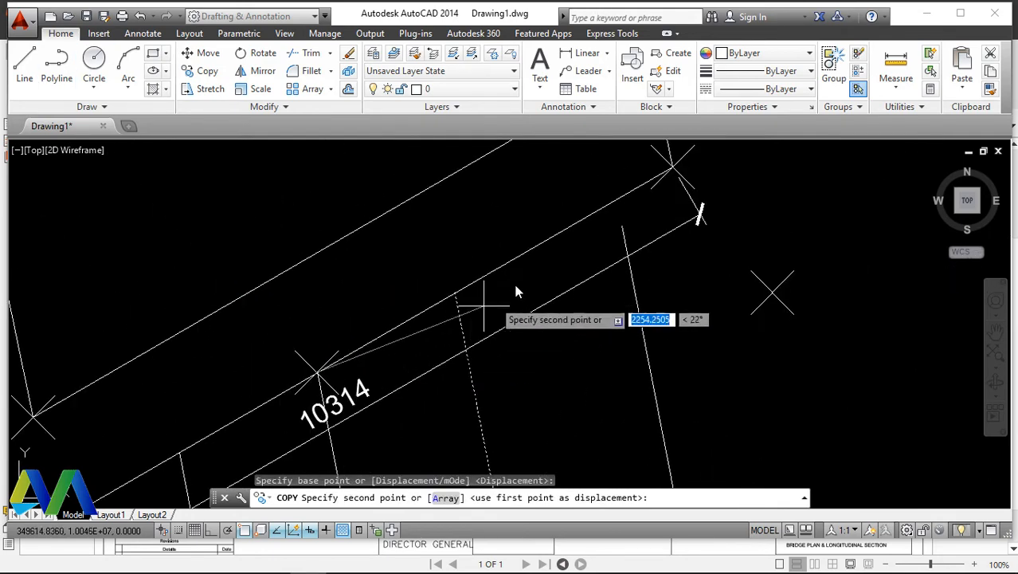
{"action": "left_click", "coordinate": [457, 299]}
{"action": "right_click", "coordinate": [481, 239]}
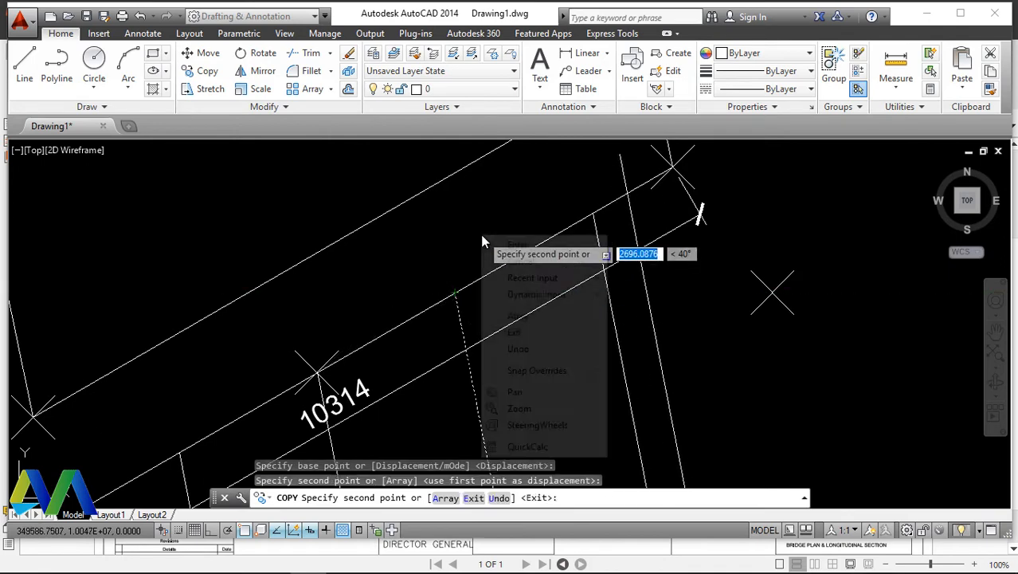
{"action": "left_click", "coordinate": [497, 241]}
{"action": "scroll", "coordinate": [442, 305], "scroll_direction": "up", "scroll_amount": 3}
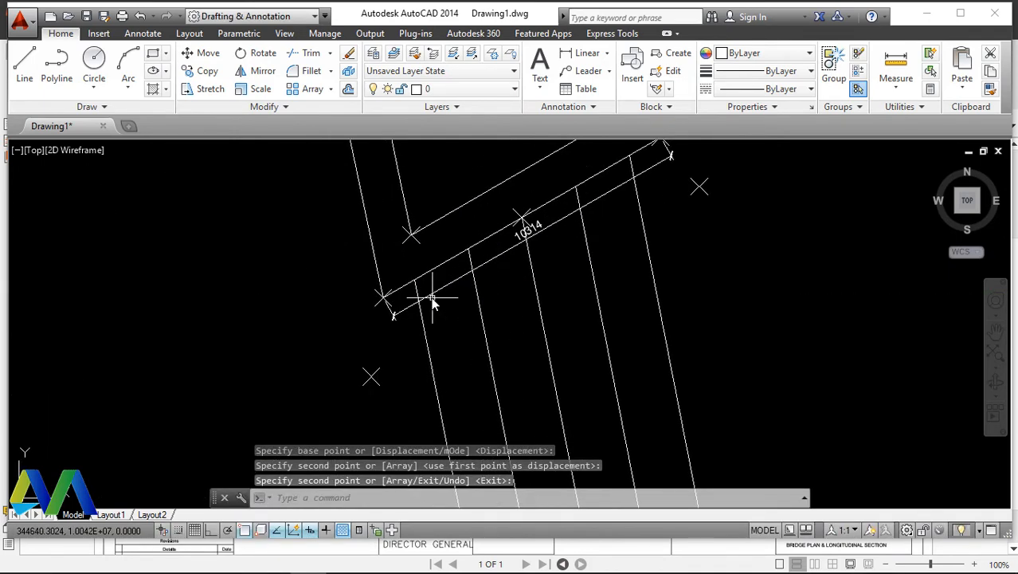
{"action": "scroll", "coordinate": [431, 306], "scroll_direction": "down", "scroll_amount": 1}
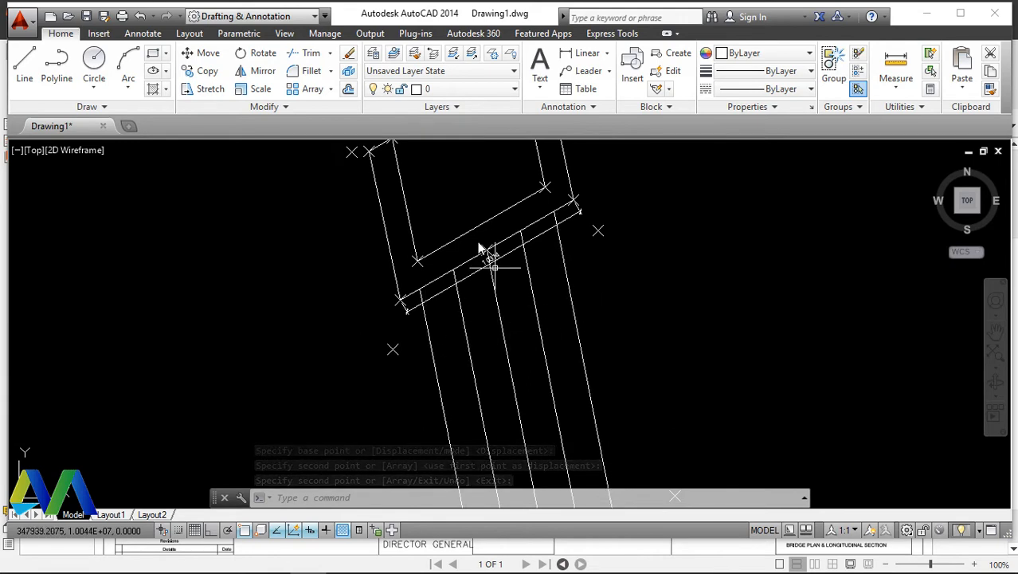
Step: Examine where the five parallel lines meet the upper abutment's long edge
{"action": "scroll", "coordinate": [435, 249], "scroll_direction": "up", "scroll_amount": 5}
{"action": "scroll", "coordinate": [450, 311], "scroll_direction": "down", "scroll_amount": 5}
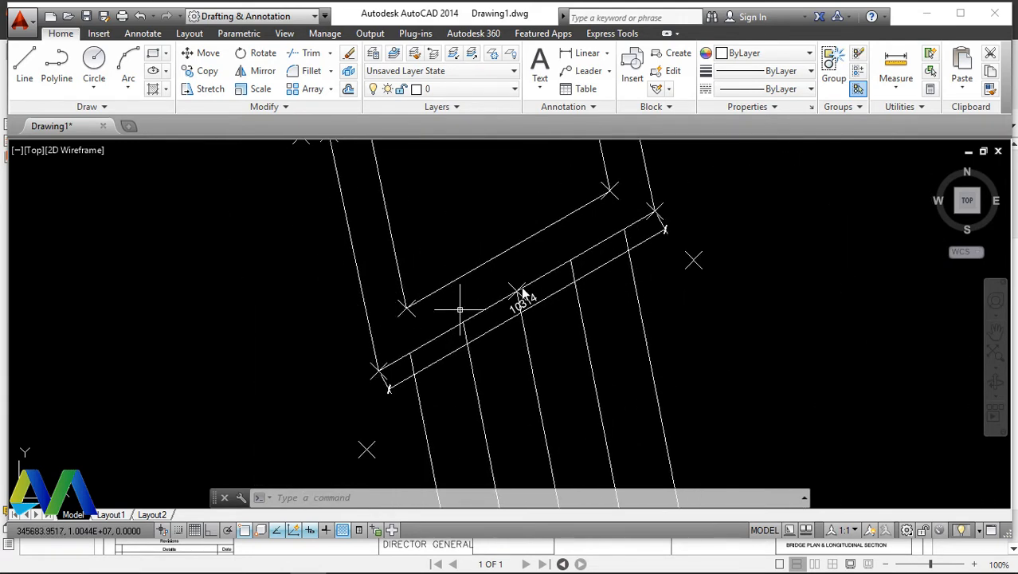
{"action": "scroll", "coordinate": [594, 190], "scroll_direction": "up", "scroll_amount": 4}
{"action": "scroll", "coordinate": [580, 279], "scroll_direction": "down", "scroll_amount": 6}
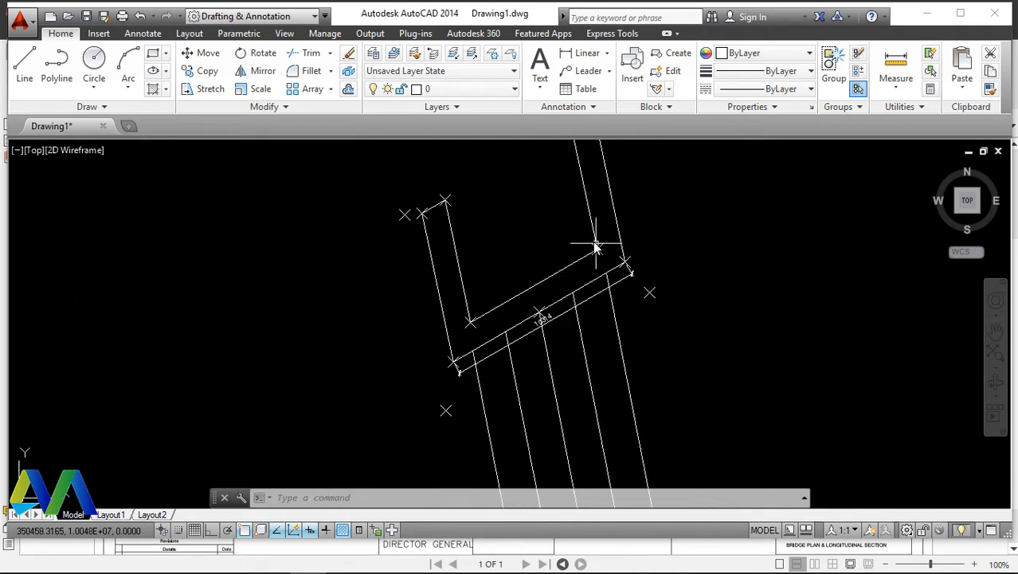
{"action": "scroll", "coordinate": [555, 275], "scroll_direction": "up", "scroll_amount": 2}
{"action": "scroll", "coordinate": [550, 275], "scroll_direction": "up", "scroll_amount": 1}
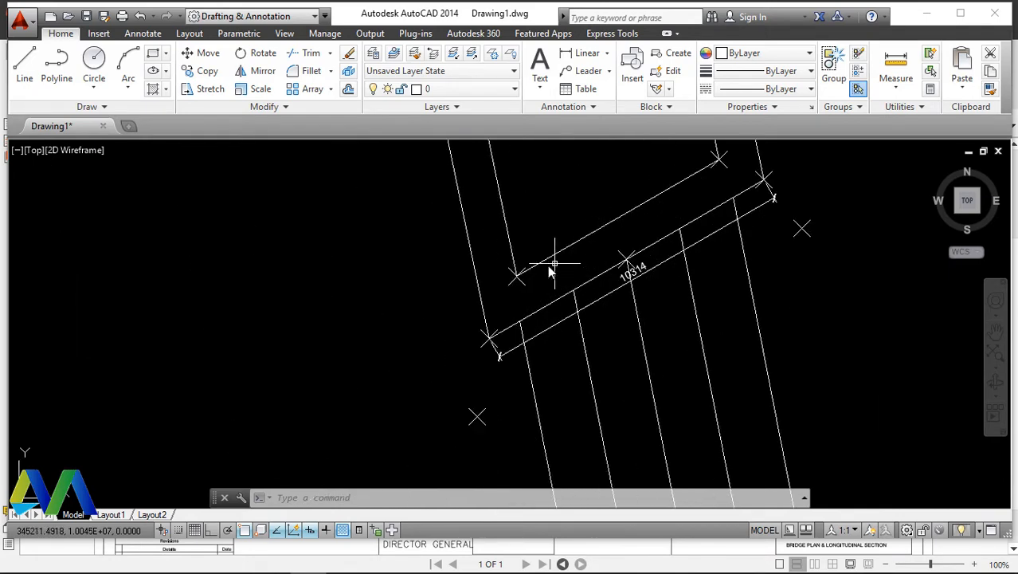
{"action": "scroll", "coordinate": [470, 276], "scroll_direction": "down", "scroll_amount": 4}
{"action": "scroll", "coordinate": [504, 273], "scroll_direction": "up", "scroll_amount": 4}
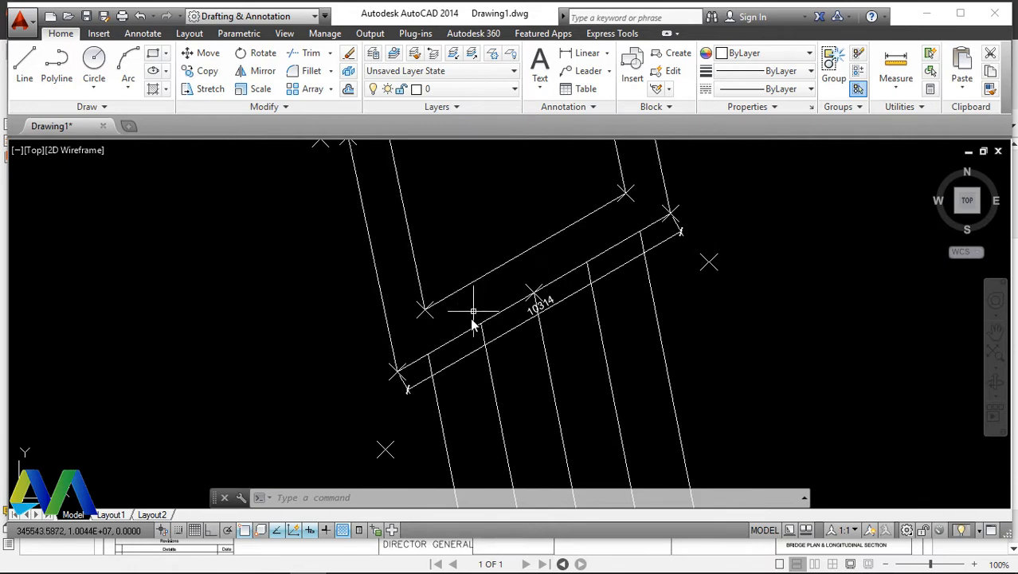
Step: Draw a 345 line from the centre line's upper end into the upper abutment, continuing the centre line's direction
{"action": "scroll", "coordinate": [473, 312], "scroll_direction": "up", "scroll_amount": 3}
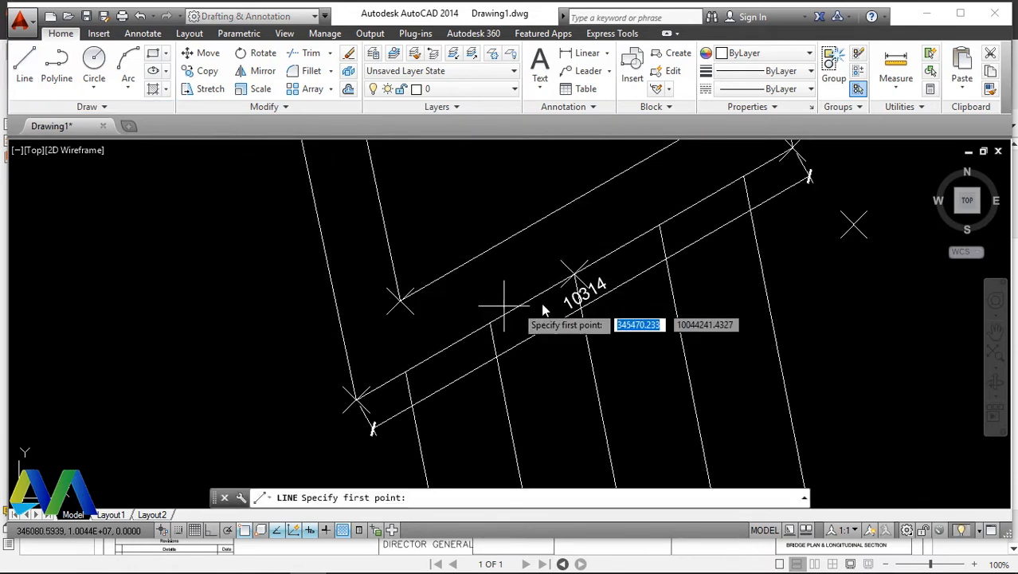
{"action": "scroll", "coordinate": [507, 296], "scroll_direction": "up", "scroll_amount": 6}
{"action": "scroll", "coordinate": [470, 232], "scroll_direction": "up", "scroll_amount": 3}
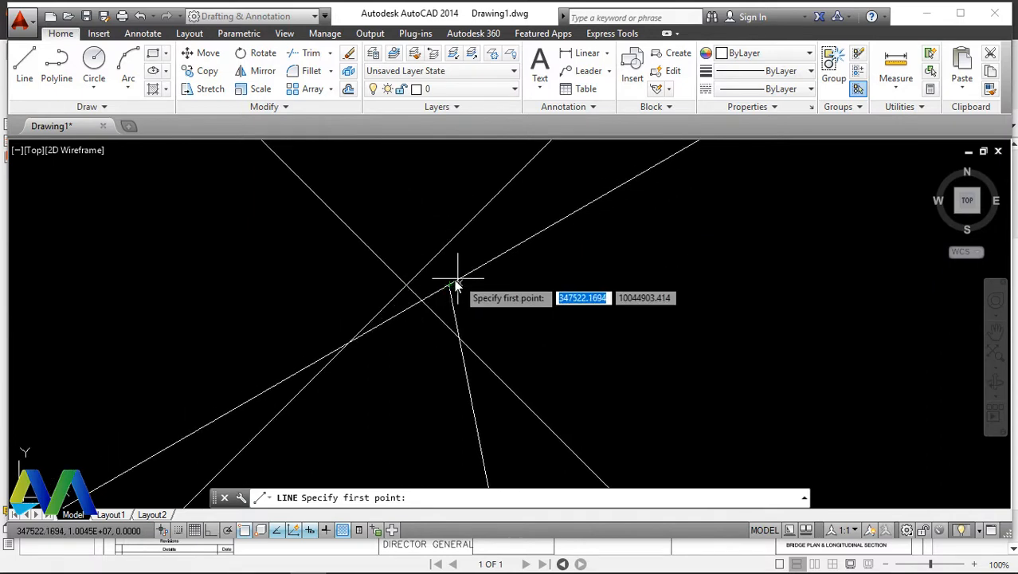
{"action": "left_click", "coordinate": [453, 287]}
{"action": "scroll", "coordinate": [476, 329], "scroll_direction": "down", "scroll_amount": 1}
{"action": "scroll", "coordinate": [476, 328], "scroll_direction": "down", "scroll_amount": 3}
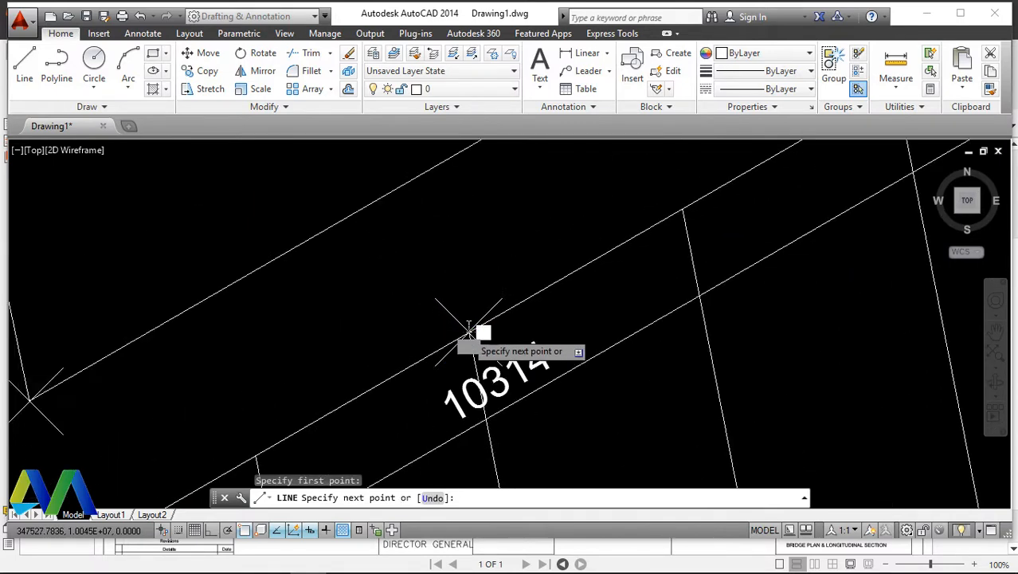
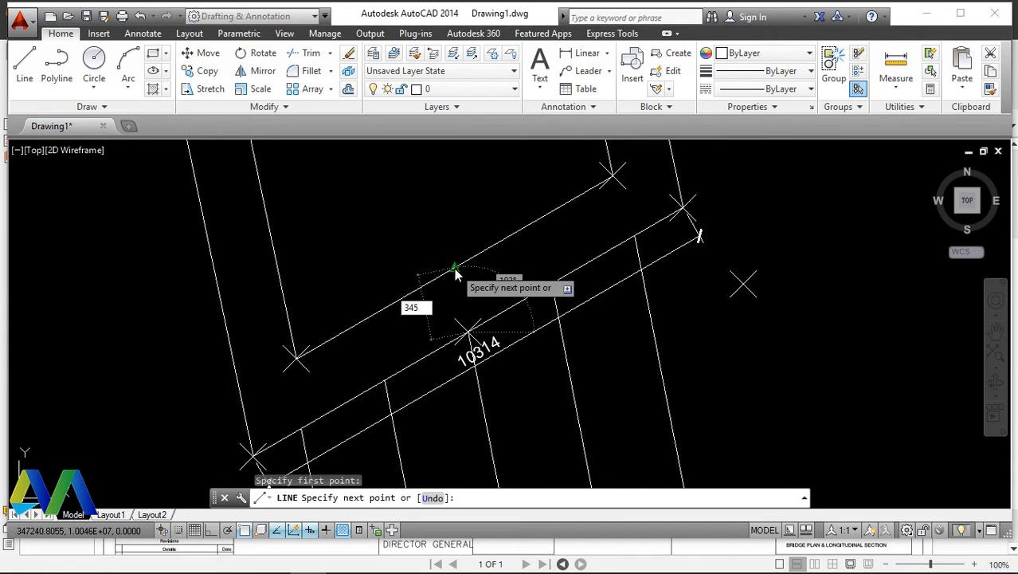
{"action": "key", "text": "Return"}
{"action": "right_click", "coordinate": [532, 256]}
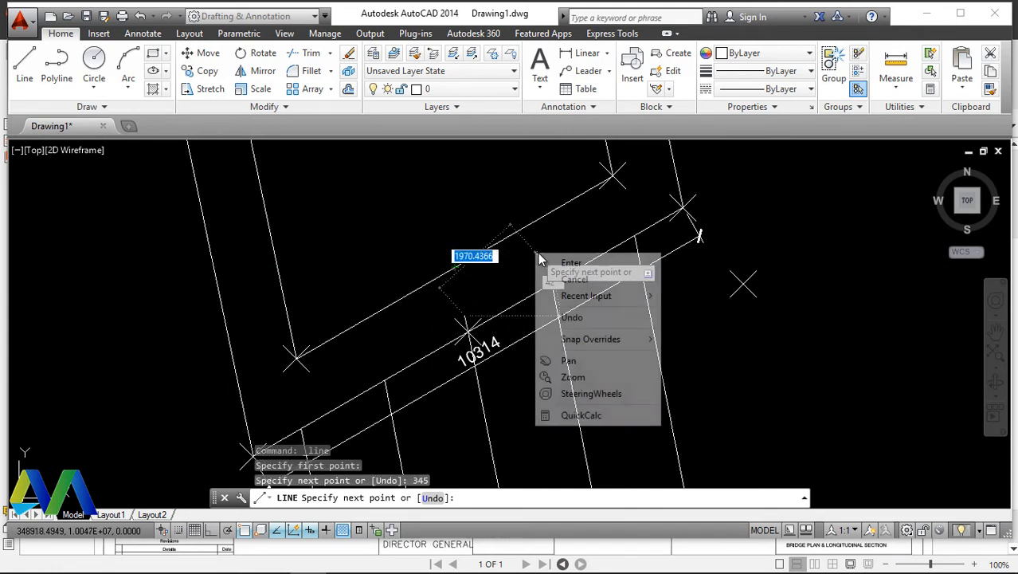
{"action": "left_click", "coordinate": [504, 262]}
{"action": "scroll", "coordinate": [460, 327], "scroll_direction": "up", "scroll_amount": 4}
{"action": "scroll", "coordinate": [461, 323], "scroll_direction": "up", "scroll_amount": 5}
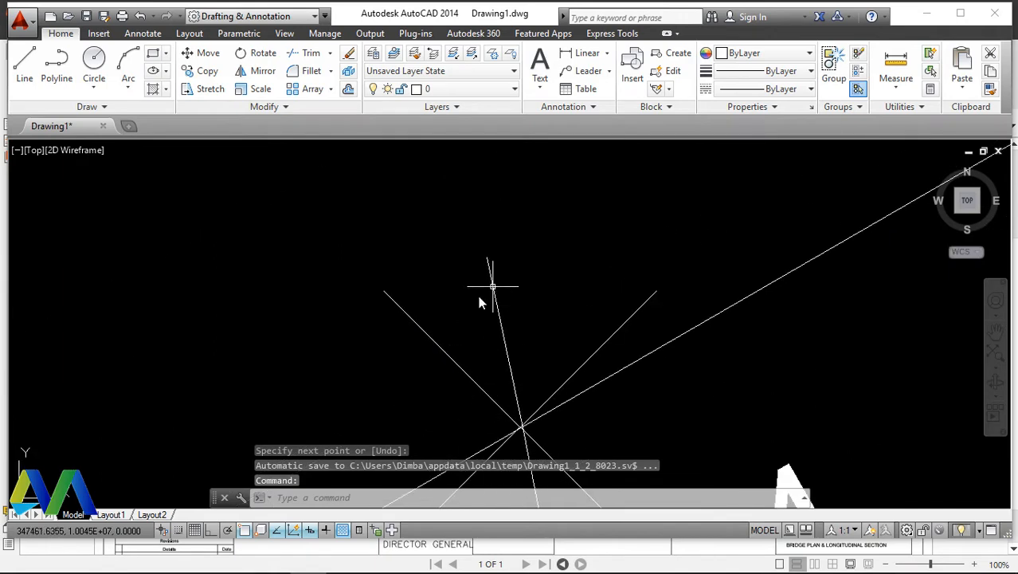
{"action": "scroll", "coordinate": [462, 319], "scroll_direction": "down", "scroll_amount": 5}
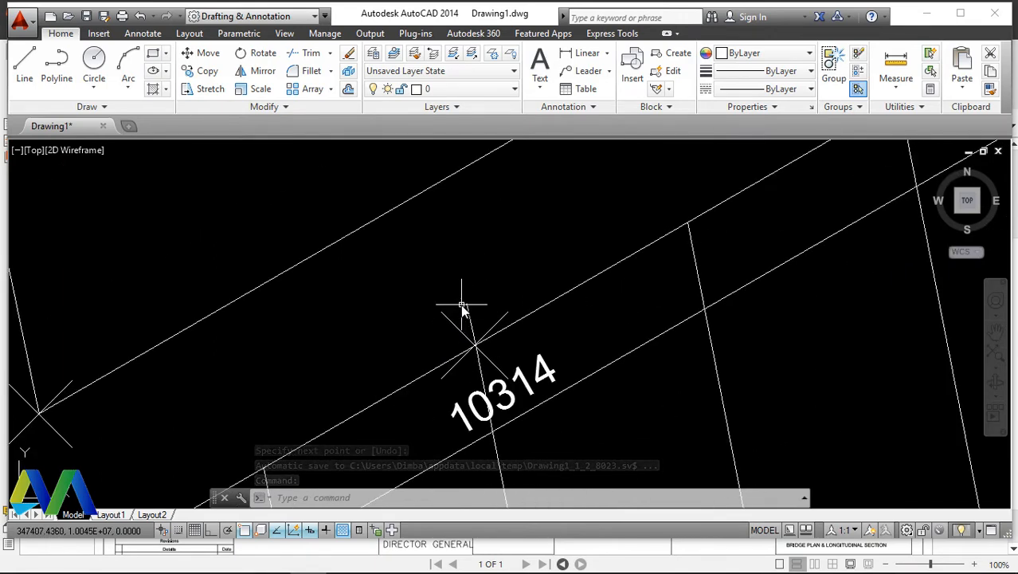
{"action": "scroll", "coordinate": [460, 303], "scroll_direction": "down", "scroll_amount": 6}
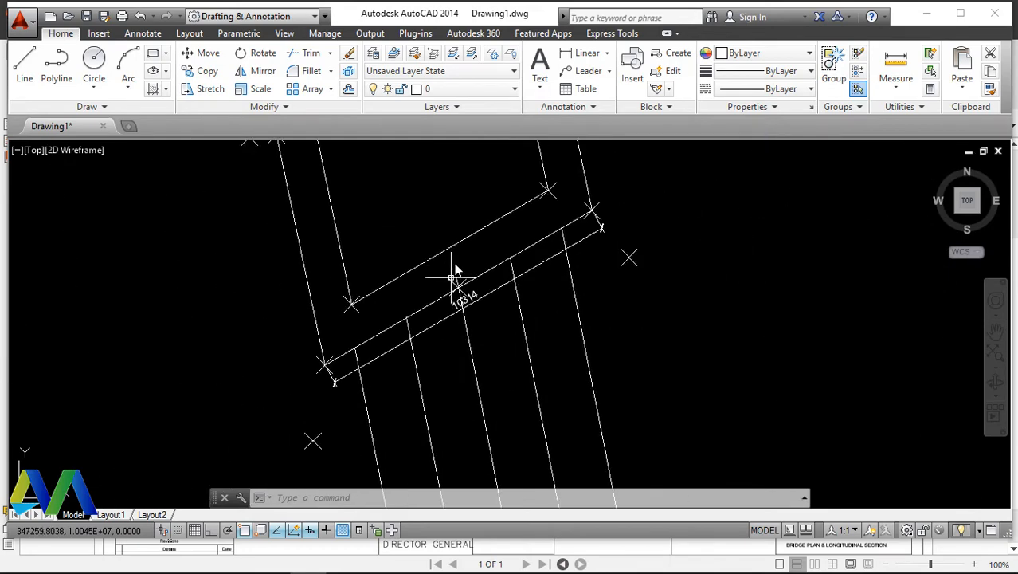
{"action": "scroll", "coordinate": [454, 271], "scroll_direction": "down", "scroll_amount": 5}
{"action": "scroll", "coordinate": [470, 298], "scroll_direction": "up", "scroll_amount": 10}
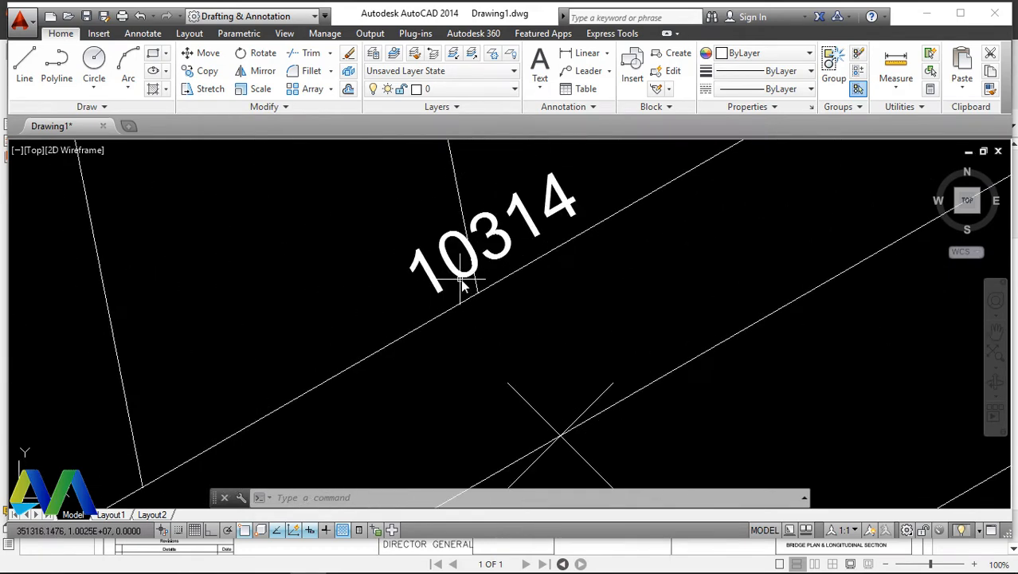
{"action": "left_click", "coordinate": [22, 65]}
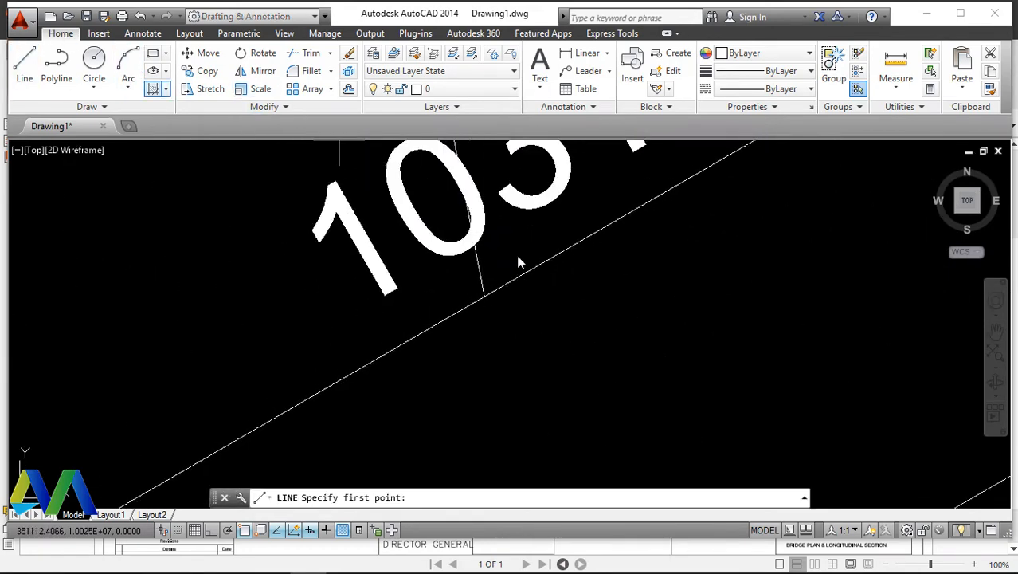
{"action": "left_click", "coordinate": [483, 298]}
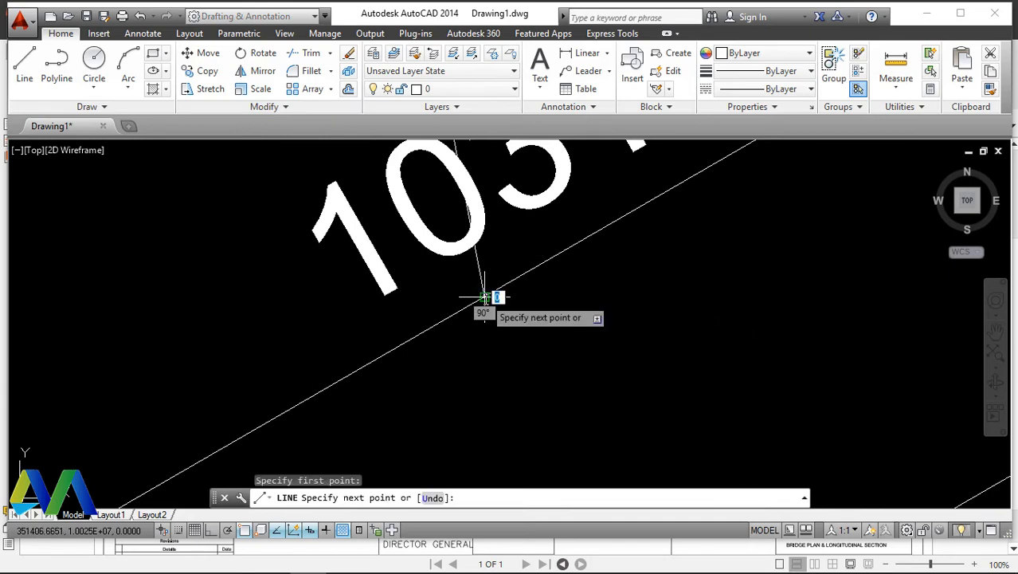
{"action": "scroll", "coordinate": [490, 299], "scroll_direction": "down", "scroll_amount": 4}
{"action": "scroll", "coordinate": [502, 339], "scroll_direction": "up", "scroll_amount": 3}
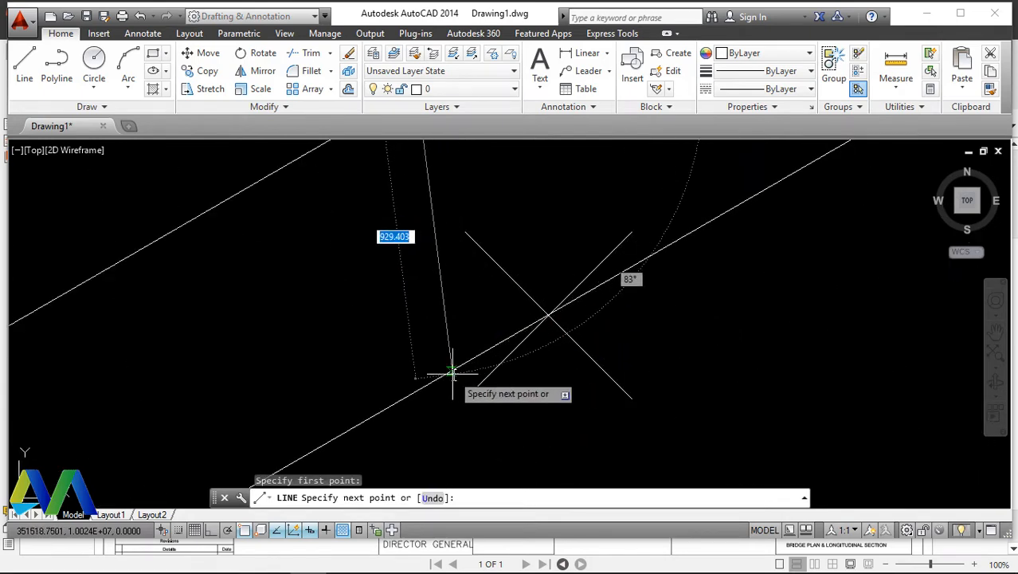
{"action": "scroll", "coordinate": [482, 350], "scroll_direction": "up", "scroll_amount": 4}
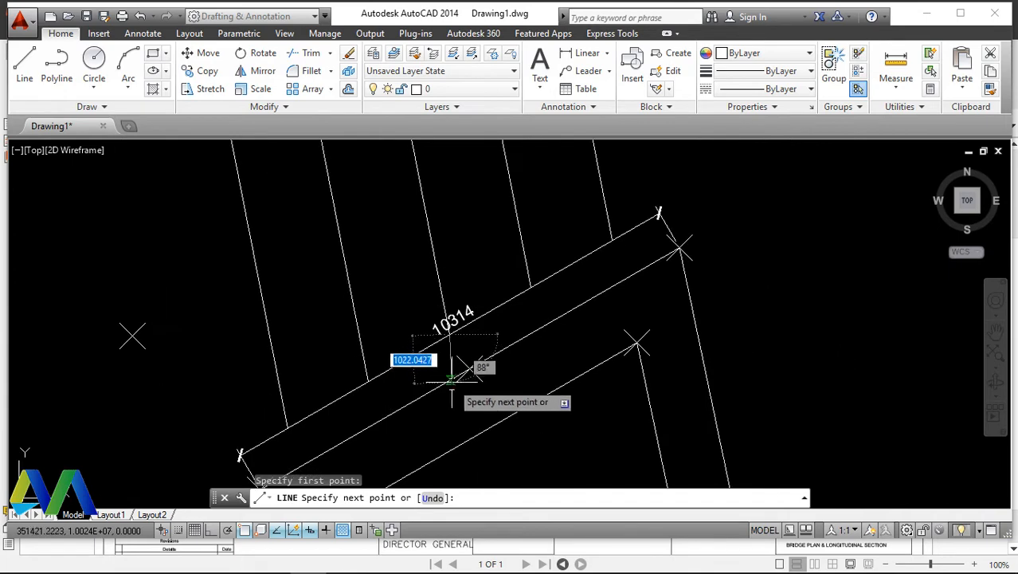
{"action": "scroll", "coordinate": [461, 371], "scroll_direction": "up", "scroll_amount": 4}
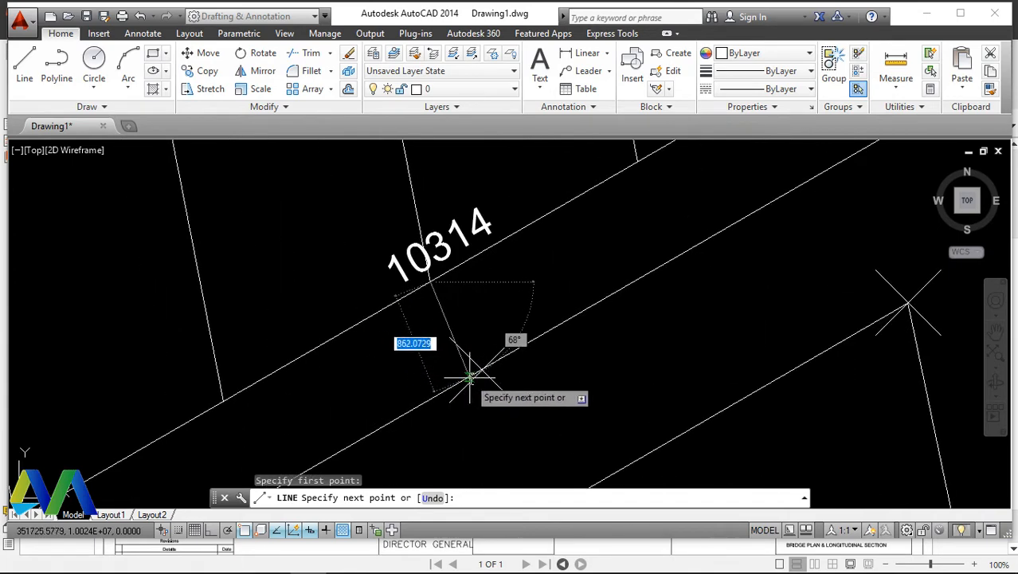
{"action": "right_click", "coordinate": [520, 280]}
{"action": "left_click", "coordinate": [535, 289]}
Step: Copy the short 345 line at the upper abutment from its upper end to the centre line's lower end
{"action": "scroll", "coordinate": [489, 359], "scroll_direction": "down", "scroll_amount": 6}
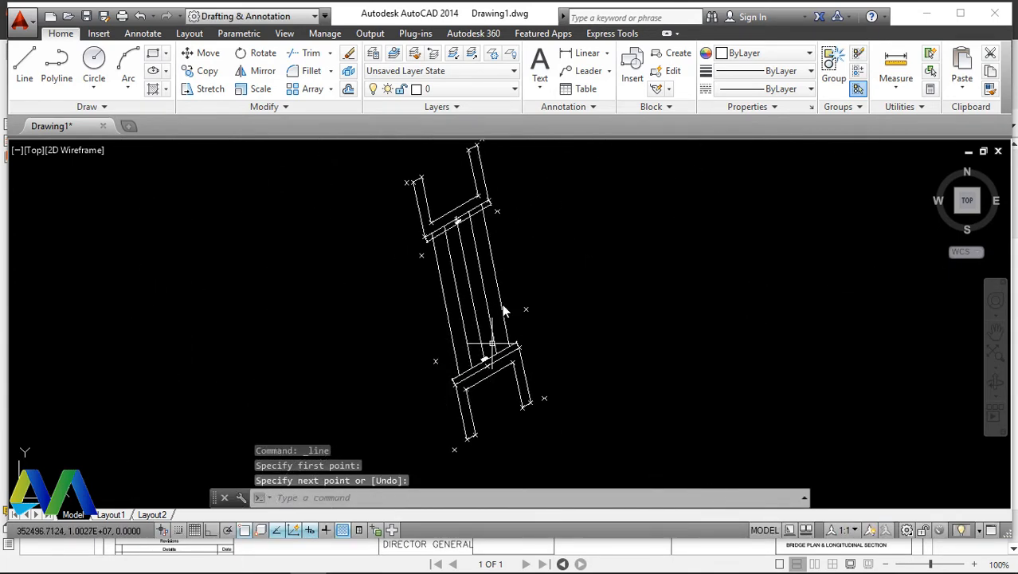
{"action": "scroll", "coordinate": [460, 212], "scroll_direction": "up", "scroll_amount": 8}
{"action": "left_click", "coordinate": [317, 173]}
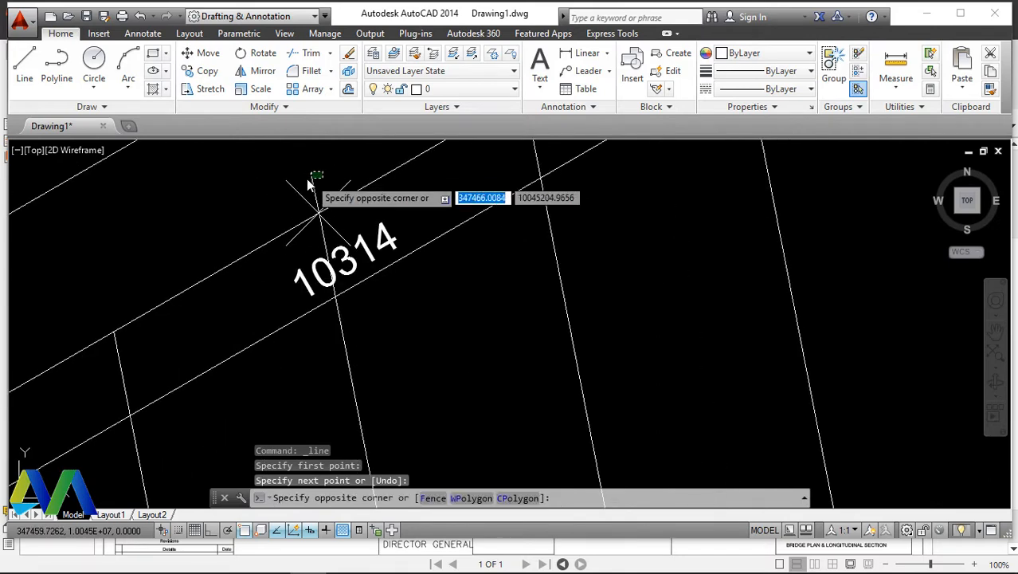
{"action": "left_click", "coordinate": [346, 187]}
{"action": "right_click", "coordinate": [346, 182]}
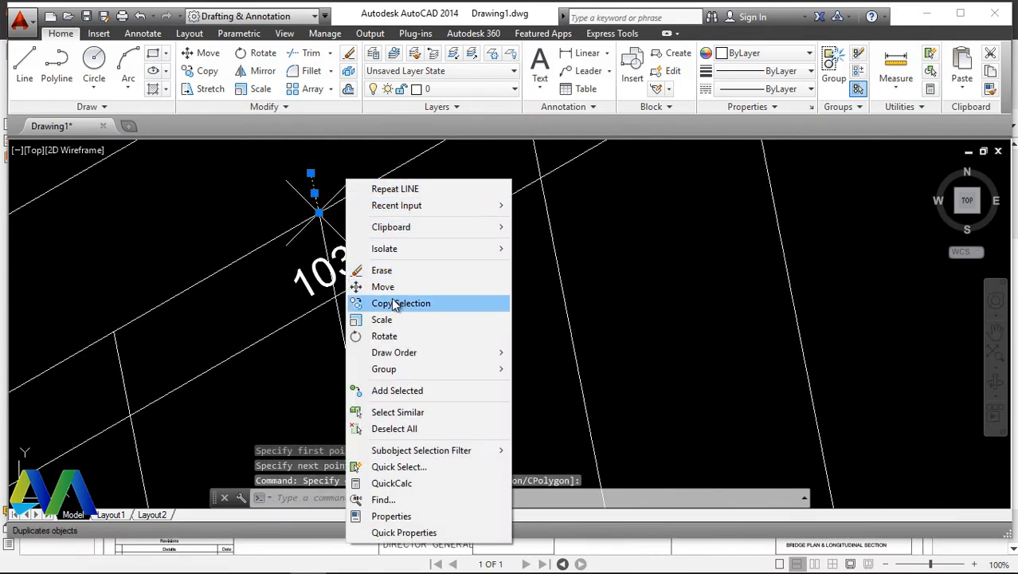
{"action": "left_click", "coordinate": [396, 304]}
{"action": "scroll", "coordinate": [309, 178], "scroll_direction": "up", "scroll_amount": 4}
{"action": "left_click", "coordinate": [300, 177]}
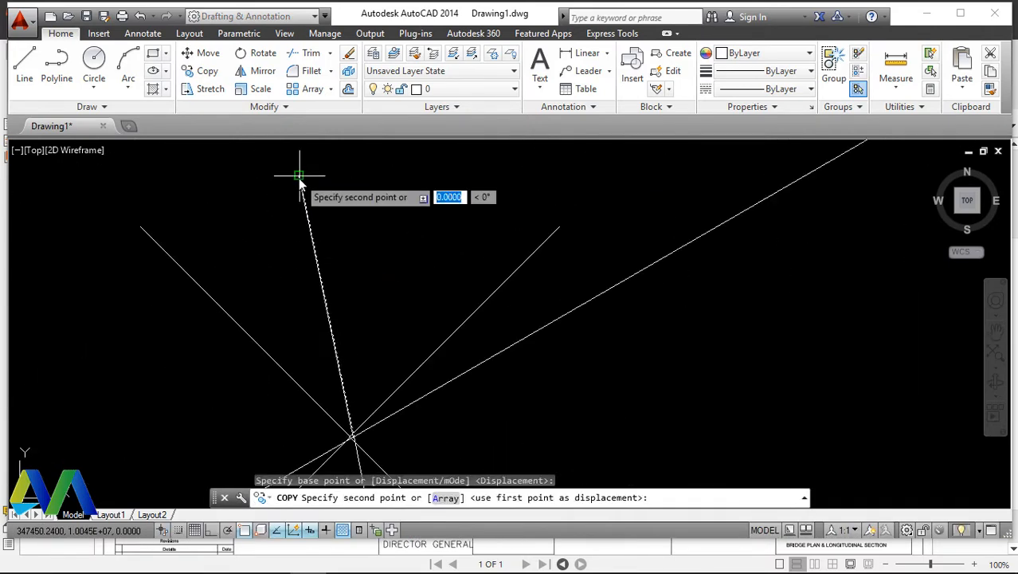
{"action": "scroll", "coordinate": [346, 204], "scroll_direction": "down", "scroll_amount": 8}
{"action": "scroll", "coordinate": [367, 262], "scroll_direction": "up", "scroll_amount": 3}
{"action": "scroll", "coordinate": [409, 379], "scroll_direction": "up", "scroll_amount": 5}
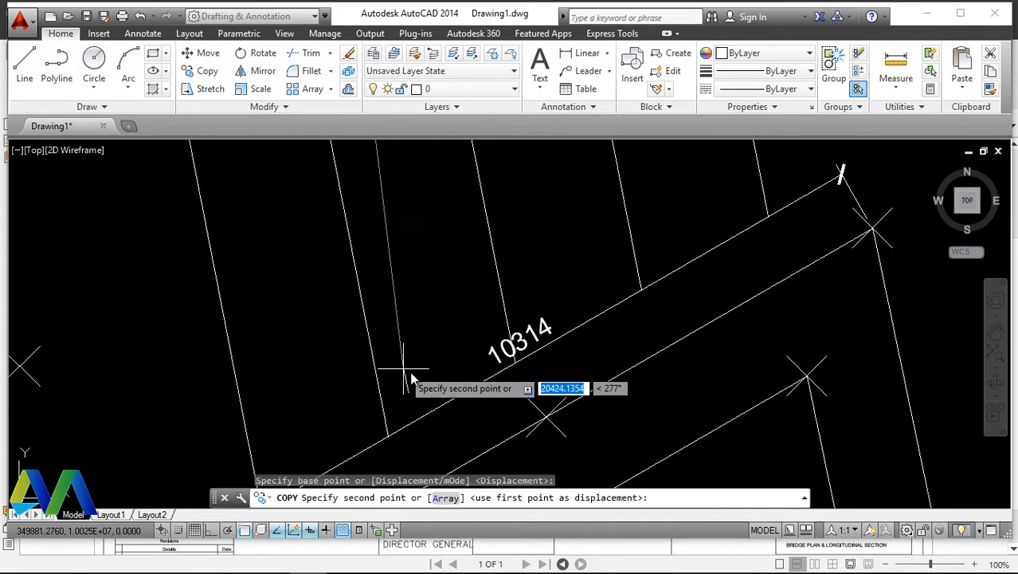
{"action": "left_click", "coordinate": [501, 338]}
Step: Place further copies of the 345 line at the lower ends of the two lines west of the centre line
{"action": "scroll", "coordinate": [573, 328], "scroll_direction": "down", "scroll_amount": 3}
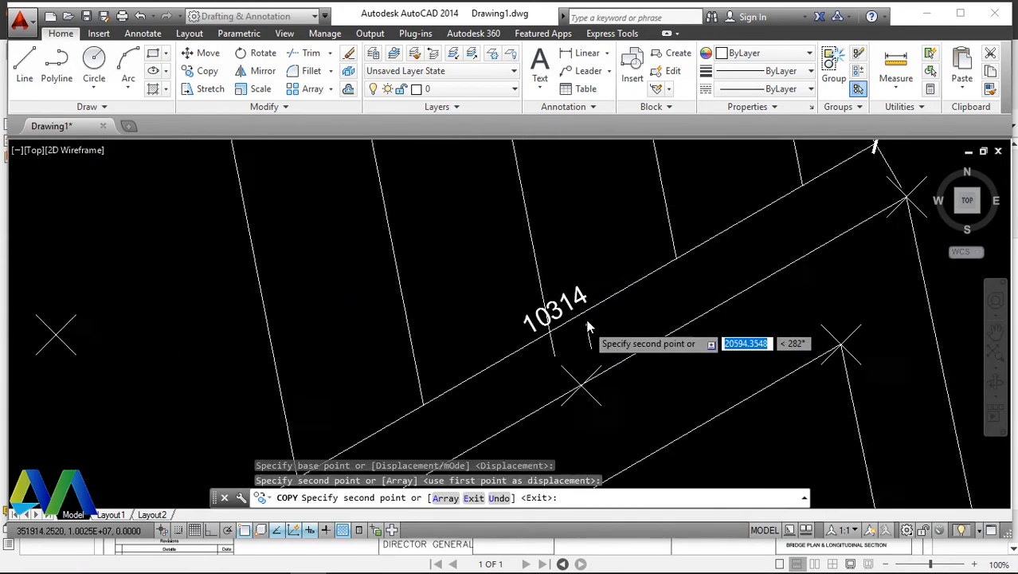
{"action": "scroll", "coordinate": [482, 375], "scroll_direction": "up", "scroll_amount": 6}
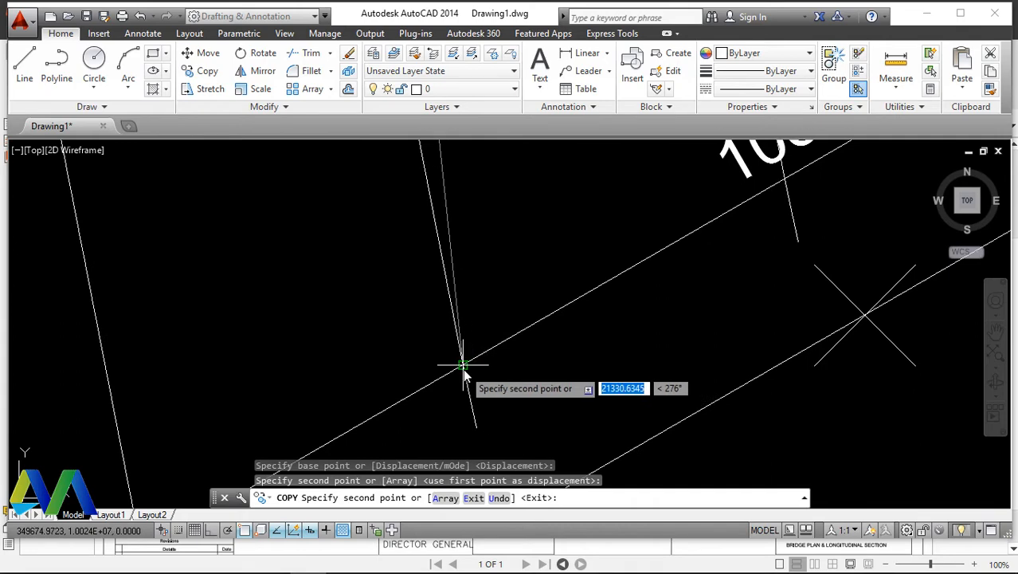
{"action": "left_click", "coordinate": [474, 367]}
{"action": "scroll", "coordinate": [494, 343], "scroll_direction": "down", "scroll_amount": 3}
{"action": "scroll", "coordinate": [442, 368], "scroll_direction": "up", "scroll_amount": 3}
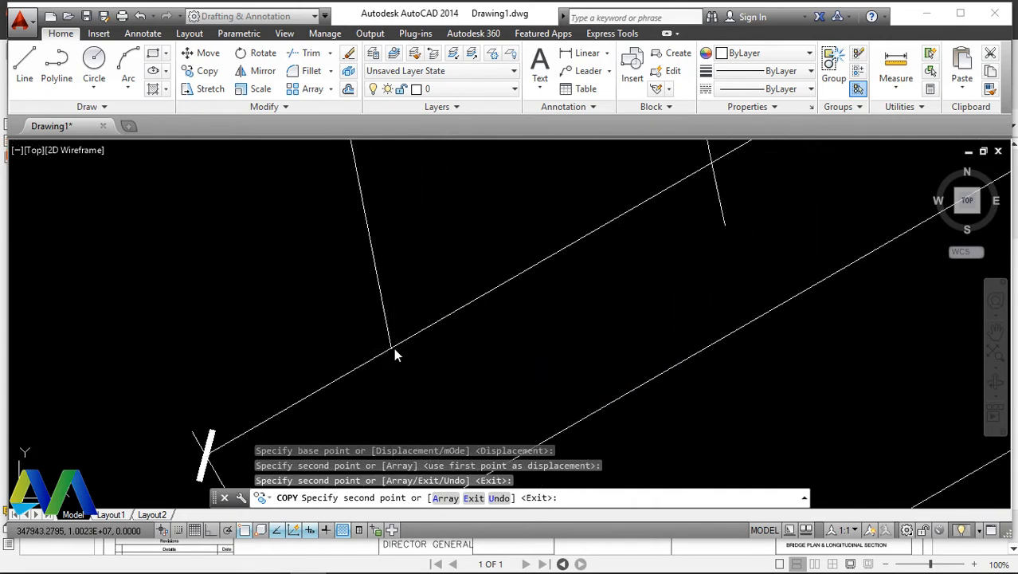
{"action": "left_click", "coordinate": [396, 354]}
Step: Place copies of the 345 line at the lower ends of the two lines east of the centre line and finish copying
{"action": "scroll", "coordinate": [407, 362], "scroll_direction": "down", "scroll_amount": 3}
{"action": "scroll", "coordinate": [550, 277], "scroll_direction": "up", "scroll_amount": 4}
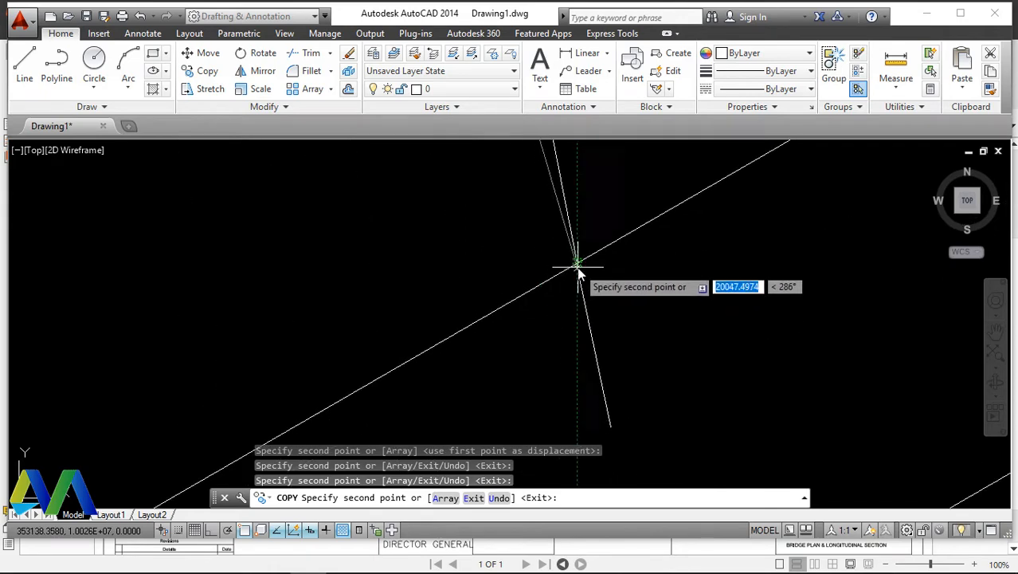
{"action": "left_click", "coordinate": [578, 268]}
{"action": "scroll", "coordinate": [594, 291], "scroll_direction": "down", "scroll_amount": 3}
{"action": "scroll", "coordinate": [659, 262], "scroll_direction": "up", "scroll_amount": 3}
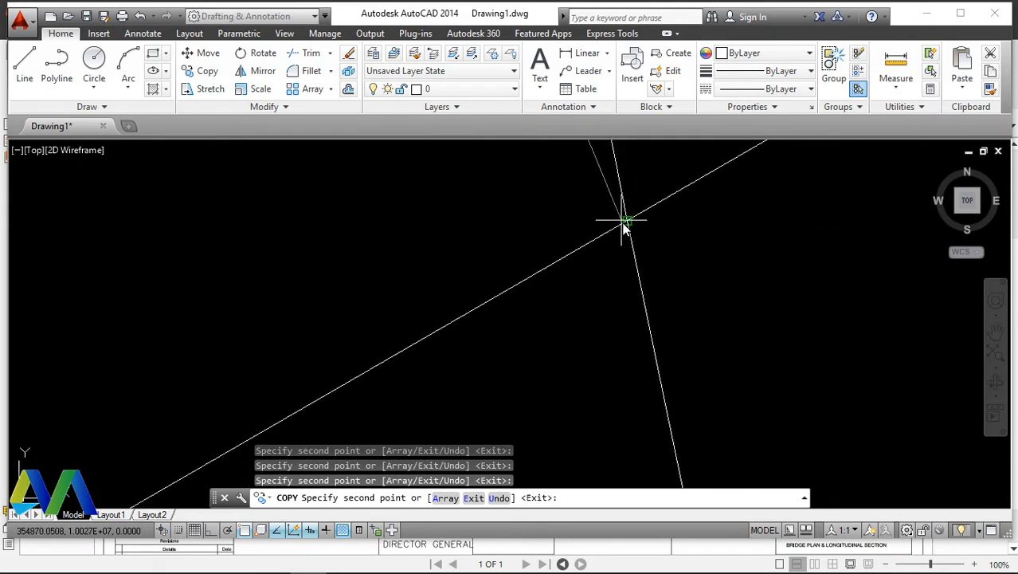
{"action": "left_click", "coordinate": [627, 227]}
{"action": "scroll", "coordinate": [605, 335], "scroll_direction": "down", "scroll_amount": 3}
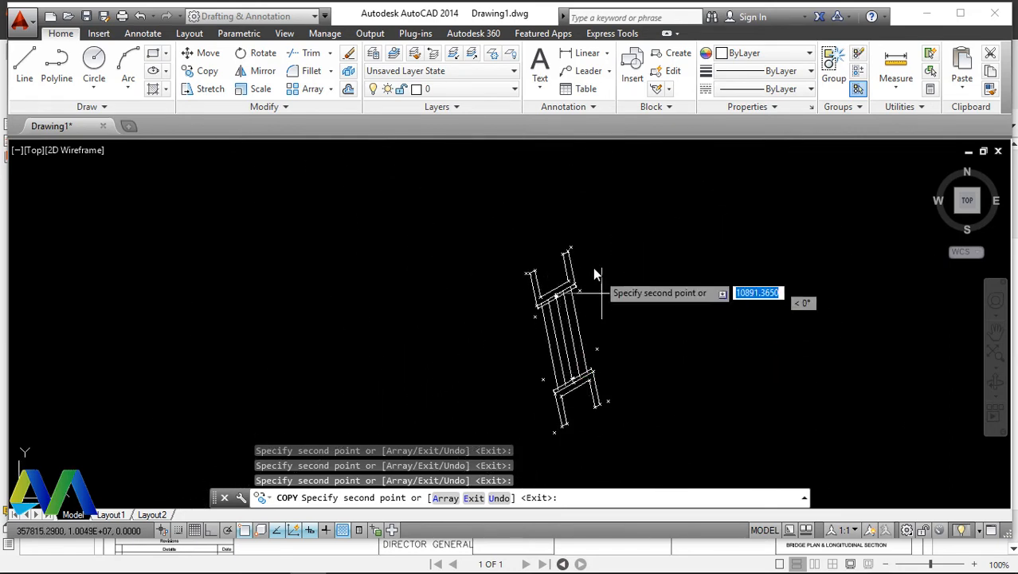
{"action": "scroll", "coordinate": [557, 286], "scroll_direction": "up", "scroll_amount": 3}
{"action": "scroll", "coordinate": [553, 239], "scroll_direction": "up", "scroll_amount": 3}
{"action": "right_click", "coordinate": [517, 261]}
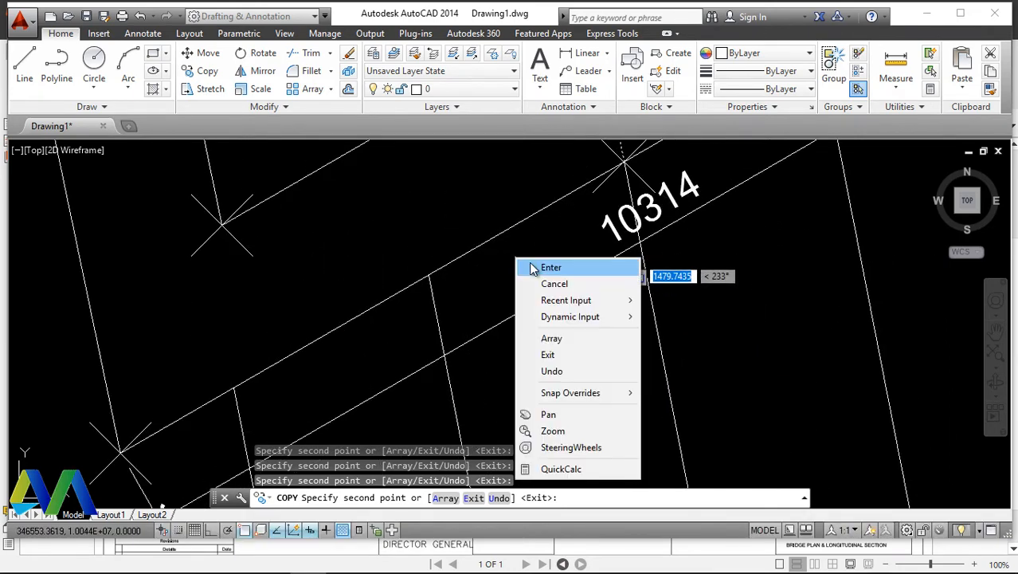
{"action": "left_click", "coordinate": [538, 266]}
Step: Copy the short 345 line at the upper abutment from its lower end to the upper ends of the two lines east of the centre line
{"action": "scroll", "coordinate": [571, 289], "scroll_direction": "down", "scroll_amount": 3}
{"action": "scroll", "coordinate": [569, 283], "scroll_direction": "up", "scroll_amount": 4}
{"action": "left_click", "coordinate": [484, 251]}
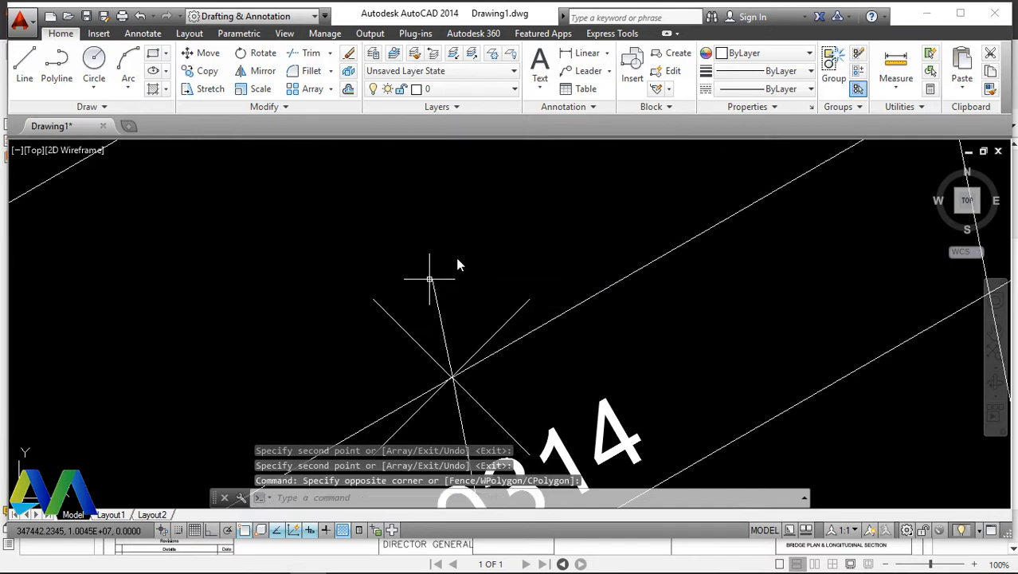
{"action": "left_click", "coordinate": [423, 306]}
{"action": "right_click", "coordinate": [479, 255]}
{"action": "left_click", "coordinate": [526, 334]}
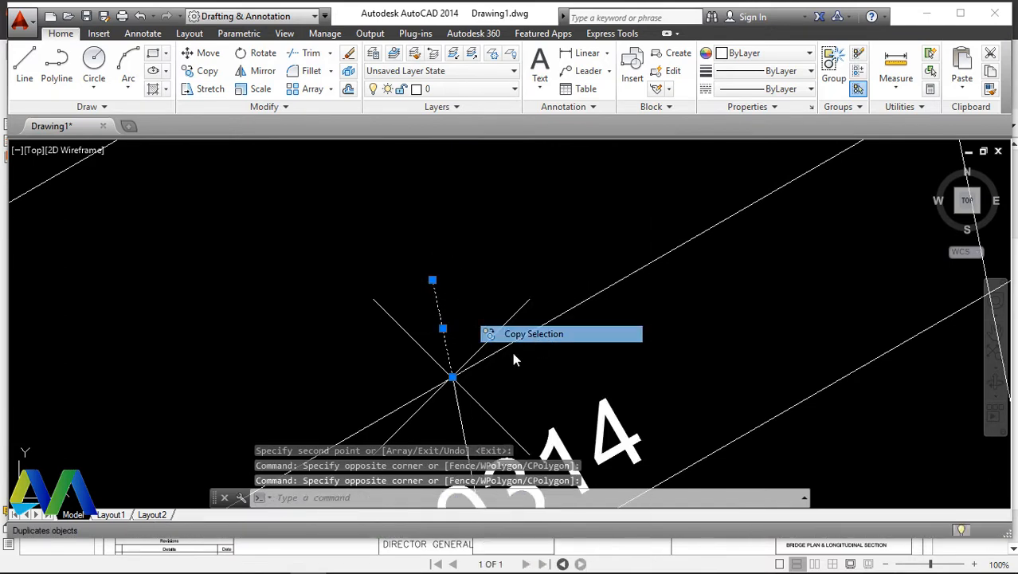
{"action": "scroll", "coordinate": [478, 367], "scroll_direction": "up", "scroll_amount": 3}
{"action": "scroll", "coordinate": [458, 387], "scroll_direction": "up", "scroll_amount": 4}
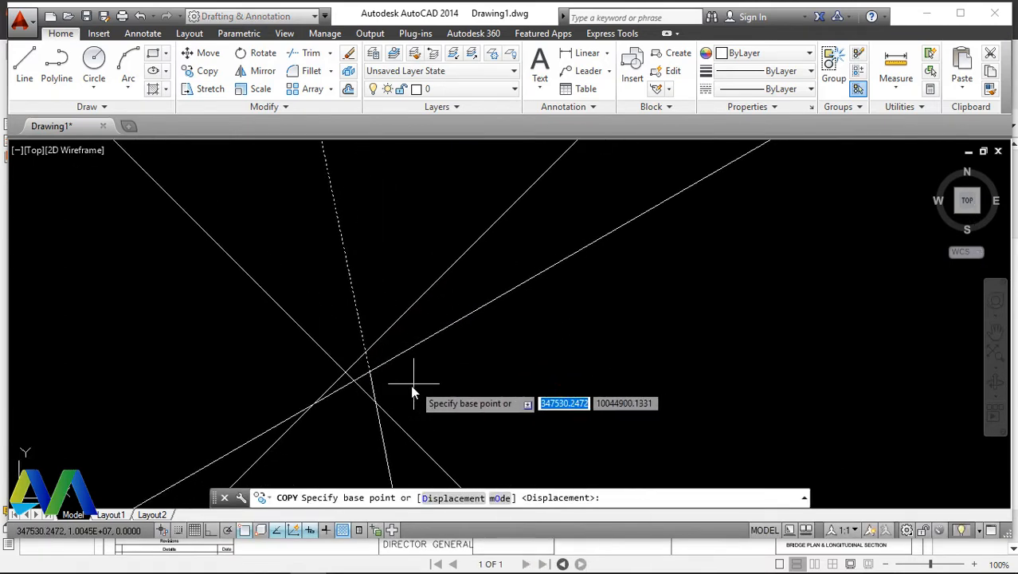
{"action": "left_click", "coordinate": [347, 363]}
{"action": "scroll", "coordinate": [365, 368], "scroll_direction": "down", "scroll_amount": 7}
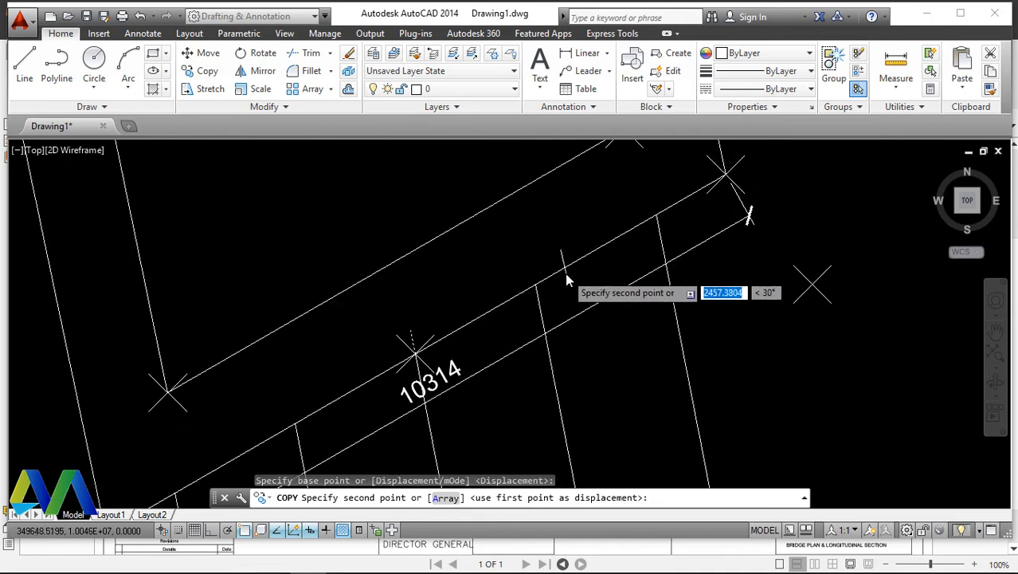
{"action": "scroll", "coordinate": [562, 278], "scroll_direction": "up", "scroll_amount": 4}
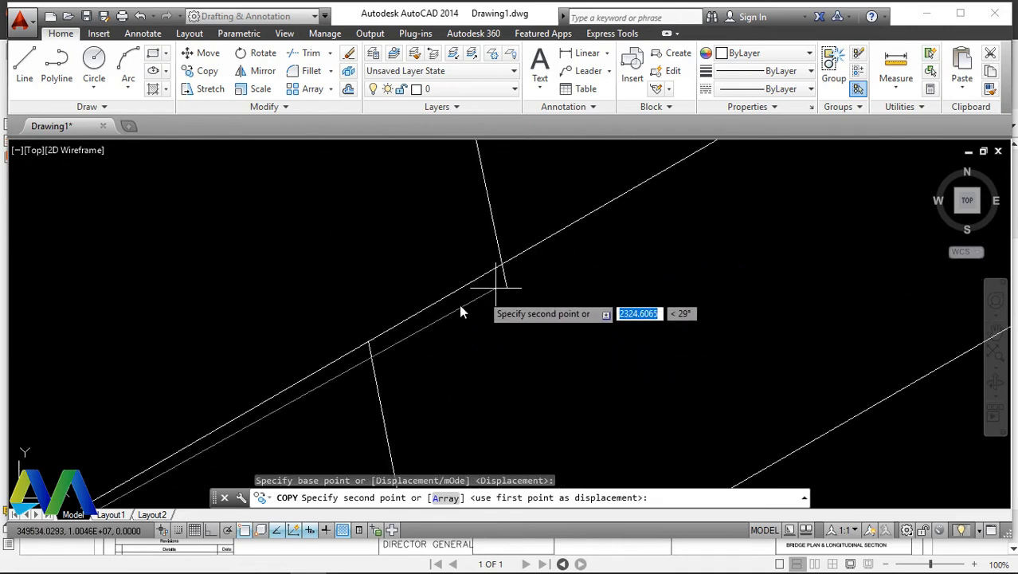
{"action": "left_click", "coordinate": [368, 342]}
{"action": "scroll", "coordinate": [379, 352], "scroll_direction": "down", "scroll_amount": 5}
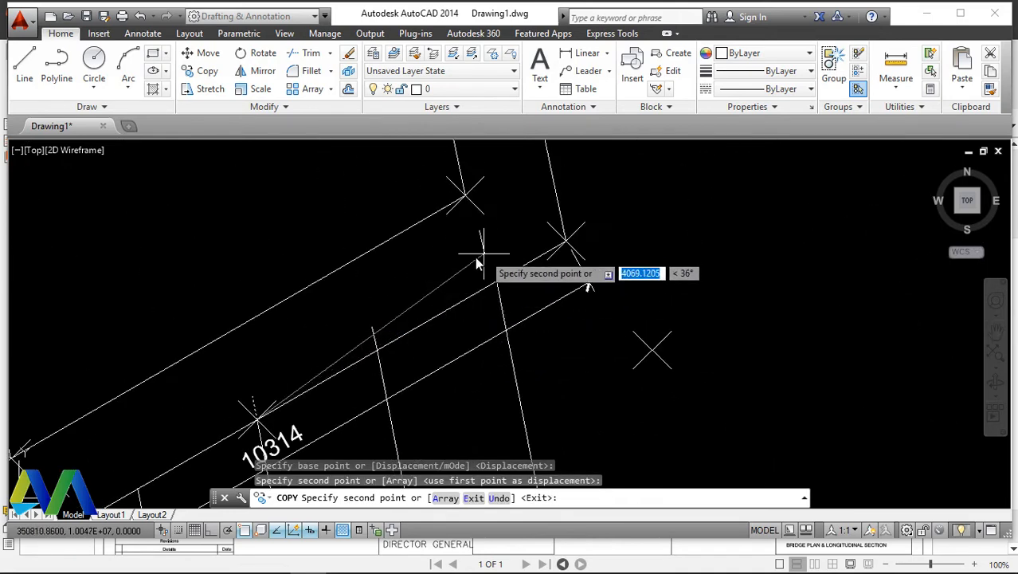
{"action": "scroll", "coordinate": [510, 268], "scroll_direction": "up", "scroll_amount": 5}
{"action": "left_click", "coordinate": [496, 332]}
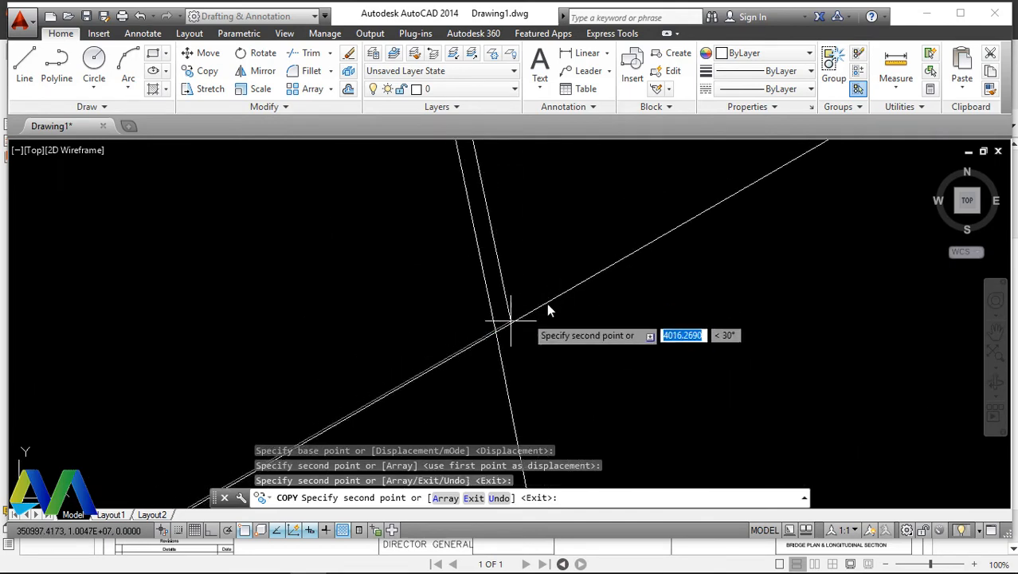
Step: Place copies of the 345 line at the upper ends of the two lines west of the centre line and finish copying
{"action": "scroll", "coordinate": [547, 303], "scroll_direction": "down", "scroll_amount": 6}
{"action": "scroll", "coordinate": [510, 315], "scroll_direction": "up", "scroll_amount": 5}
{"action": "scroll", "coordinate": [466, 321], "scroll_direction": "up", "scroll_amount": 3}
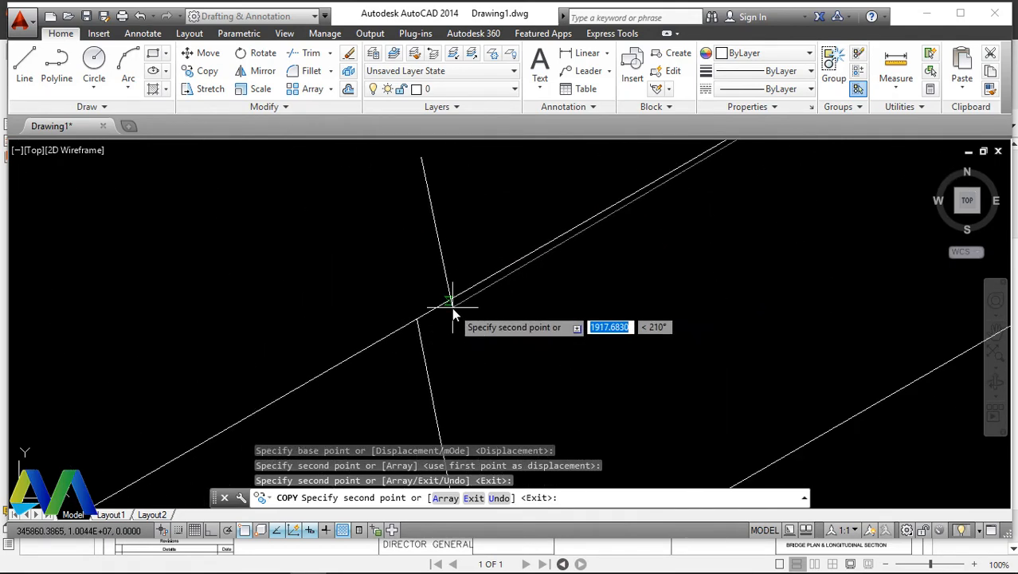
{"action": "left_click", "coordinate": [416, 320]}
{"action": "scroll", "coordinate": [426, 319], "scroll_direction": "down", "scroll_amount": 4}
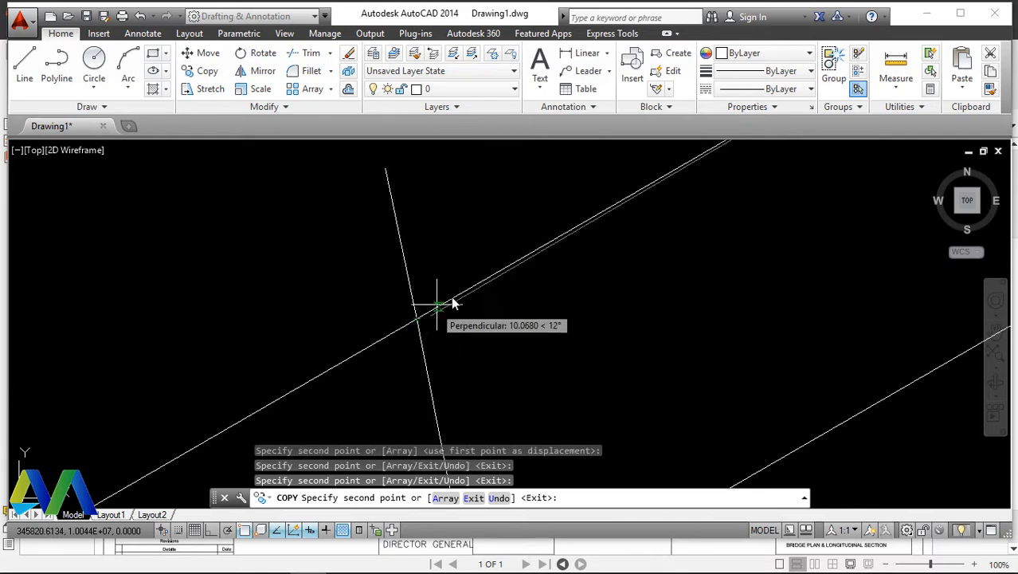
{"action": "right_click", "coordinate": [365, 330]}
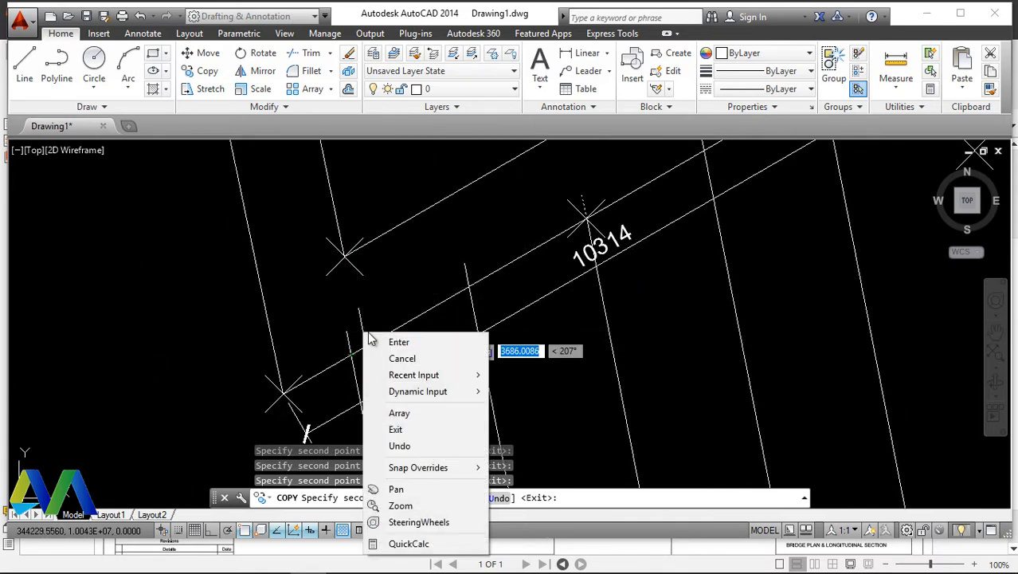
{"action": "left_click", "coordinate": [383, 342]}
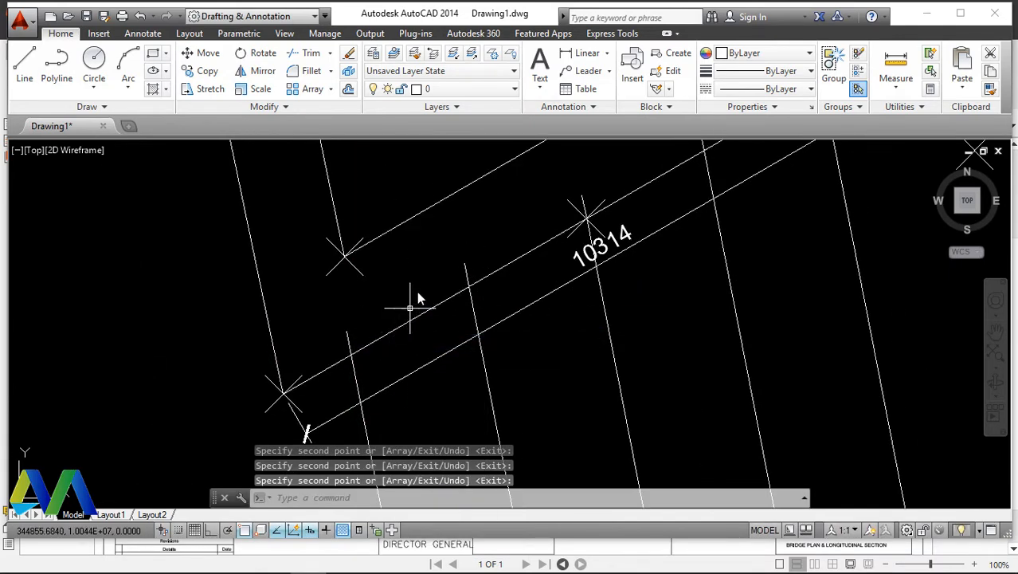
Step: Draw a line along the upper abutment's back edge, joining the two inner corners at the wings
{"action": "left_click", "coordinate": [25, 68]}
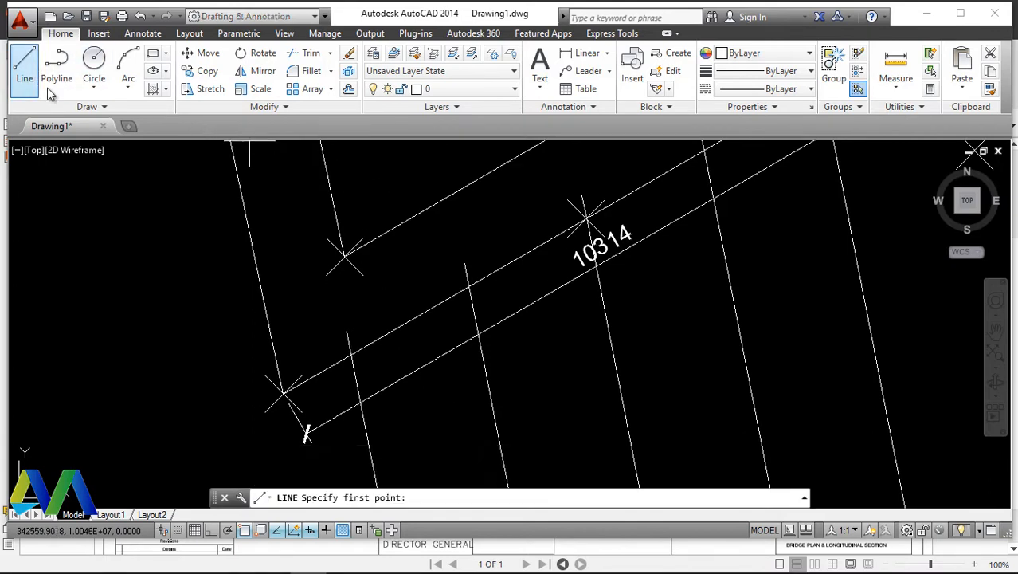
{"action": "left_click", "coordinate": [345, 256]}
{"action": "scroll", "coordinate": [347, 288], "scroll_direction": "down", "scroll_amount": 6}
{"action": "scroll", "coordinate": [459, 219], "scroll_direction": "up", "scroll_amount": 10}
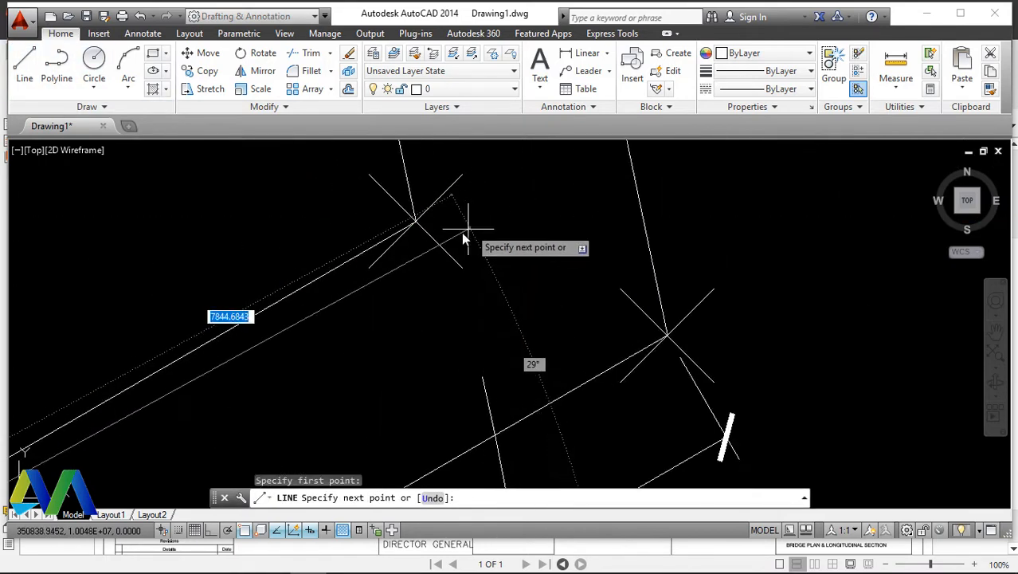
{"action": "left_click", "coordinate": [415, 221]}
{"action": "right_click", "coordinate": [416, 223]}
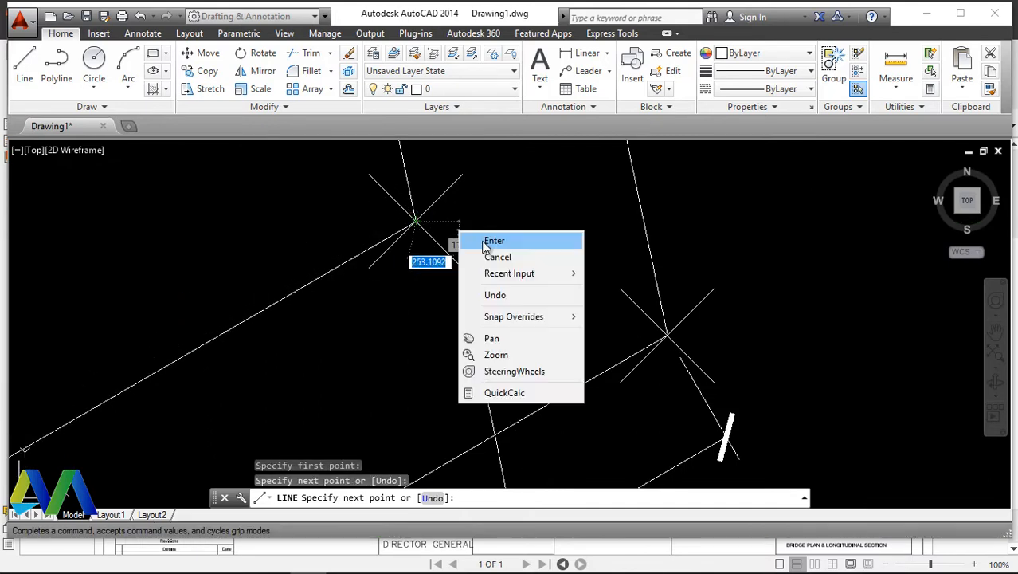
{"action": "left_click", "coordinate": [478, 240]}
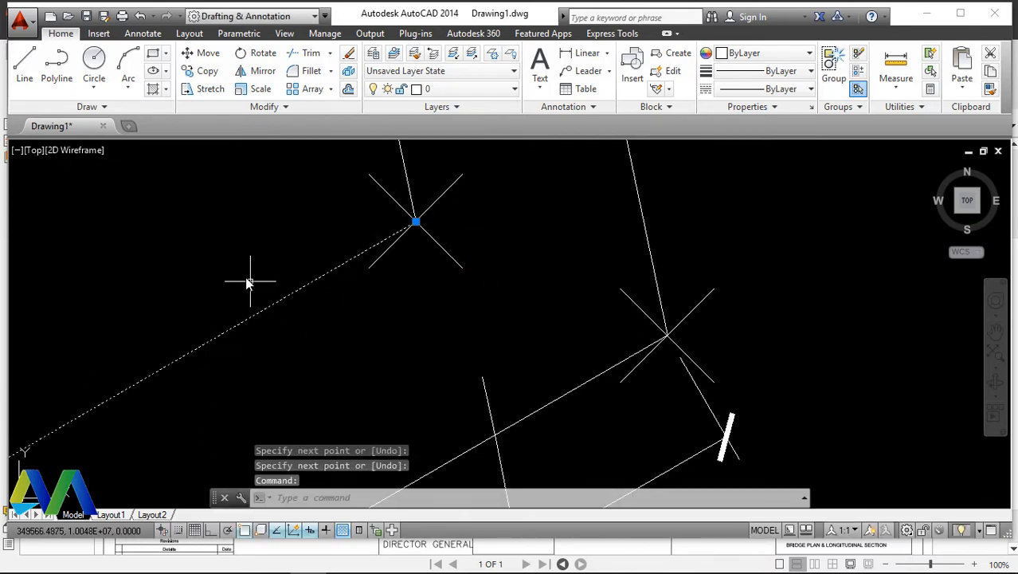
Step: Move the new back-edge line 300 from its midpoint toward the centre line's point on the upper abutment's span-side edge
{"action": "right_click", "coordinate": [248, 282]}
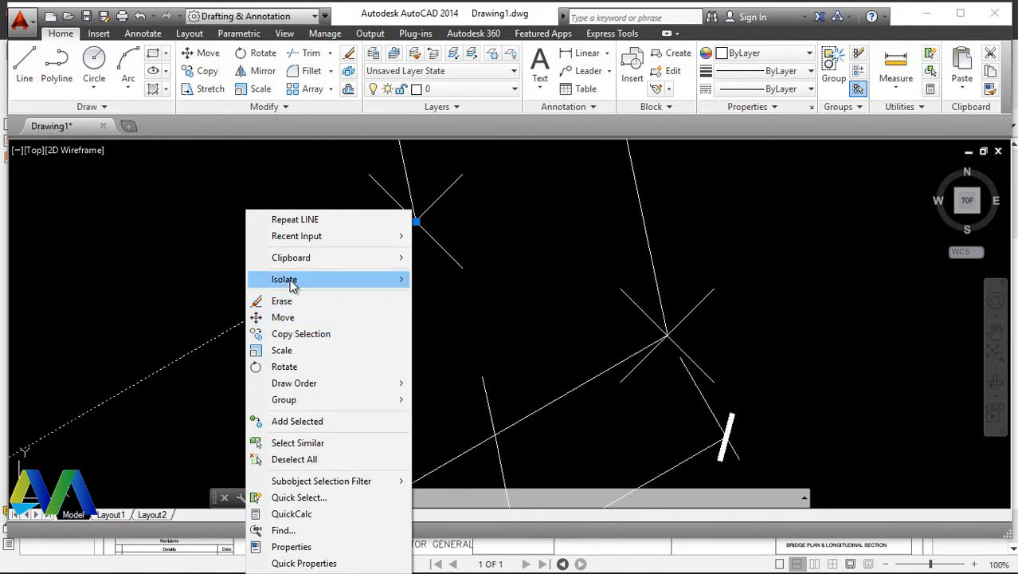
{"action": "left_click", "coordinate": [288, 318]}
{"action": "scroll", "coordinate": [401, 245], "scroll_direction": "down", "scroll_amount": 5}
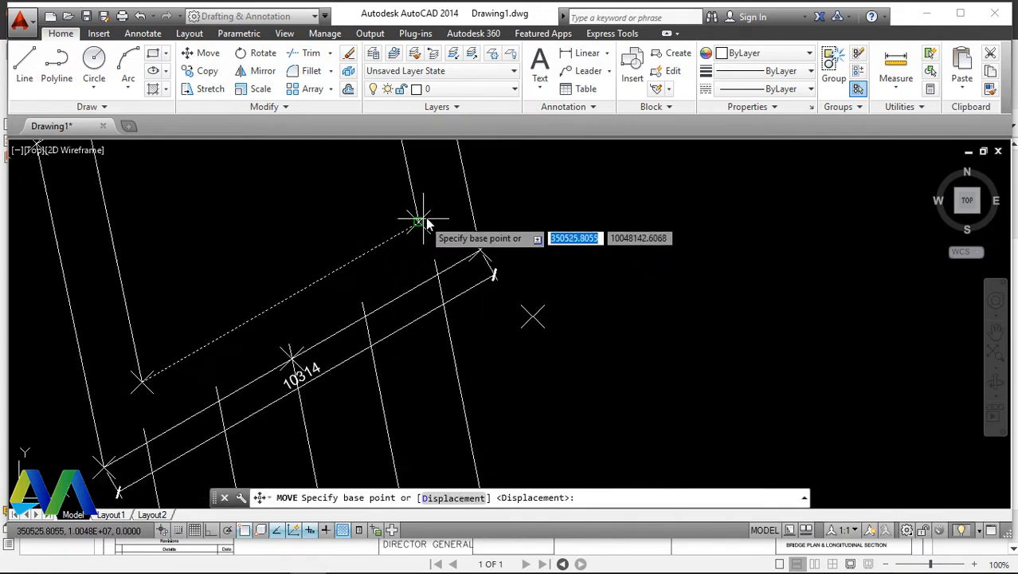
{"action": "left_click", "coordinate": [280, 305]}
{"action": "scroll", "coordinate": [288, 347], "scroll_direction": "up", "scroll_amount": 5}
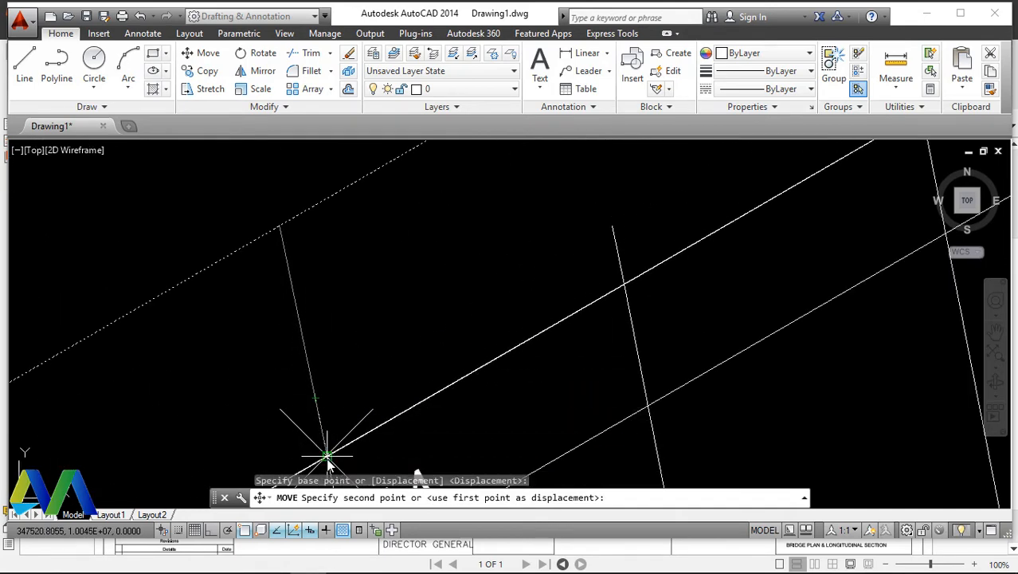
{"action": "type", "text": "300"}
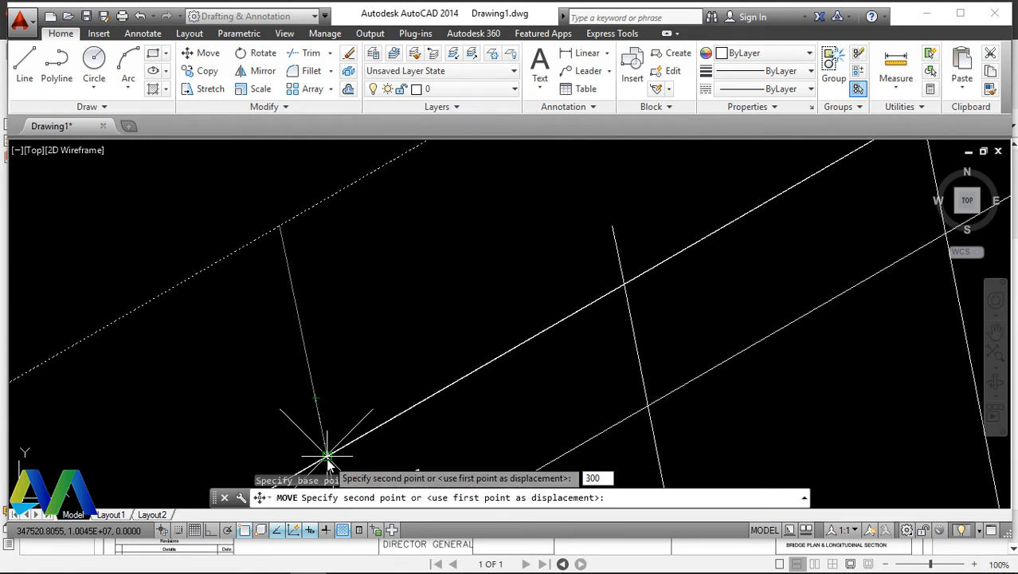
{"action": "key", "text": "Return"}
{"action": "scroll", "coordinate": [303, 350], "scroll_direction": "down", "scroll_amount": 3}
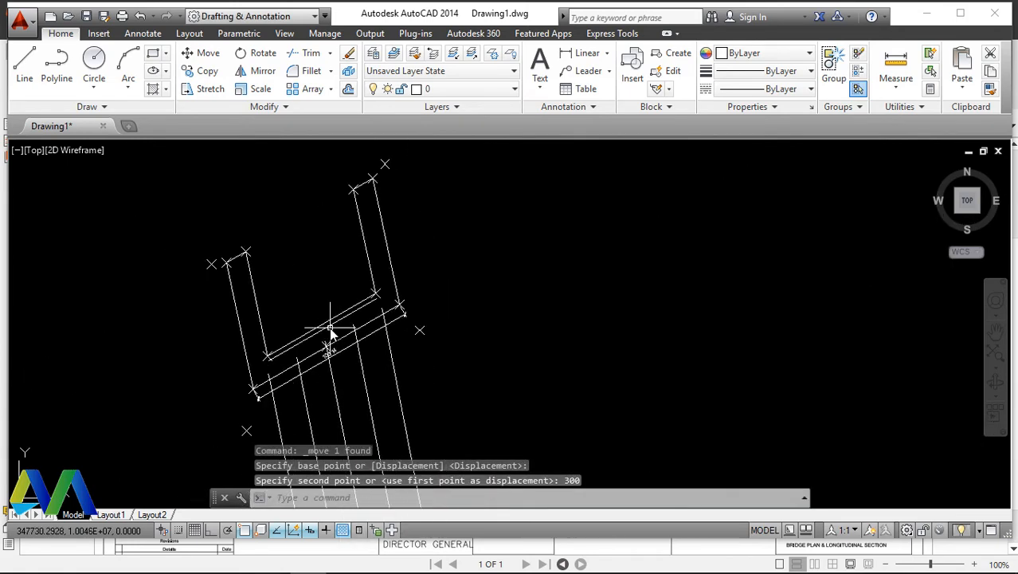
Step: Copy the offset line using the upper abutment's east inner corner as base point and the lower abutment's east inner corner as destination
{"action": "scroll", "coordinate": [341, 318], "scroll_direction": "up", "scroll_amount": 3}
{"action": "left_click", "coordinate": [316, 310]}
{"action": "left_click", "coordinate": [317, 291]}
{"action": "right_click", "coordinate": [316, 291]}
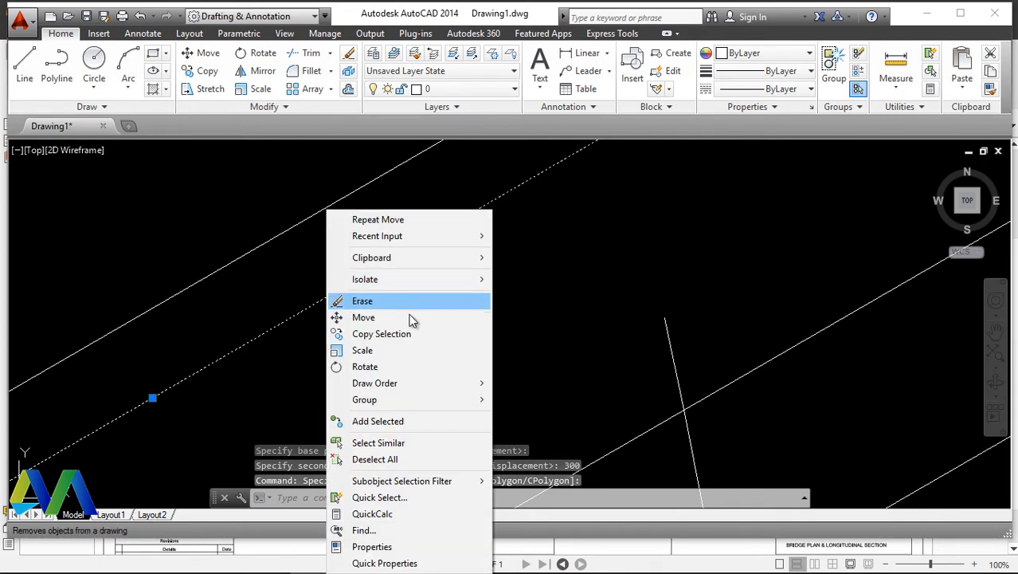
{"action": "left_click", "coordinate": [391, 335]}
{"action": "scroll", "coordinate": [358, 313], "scroll_direction": "down", "scroll_amount": 3}
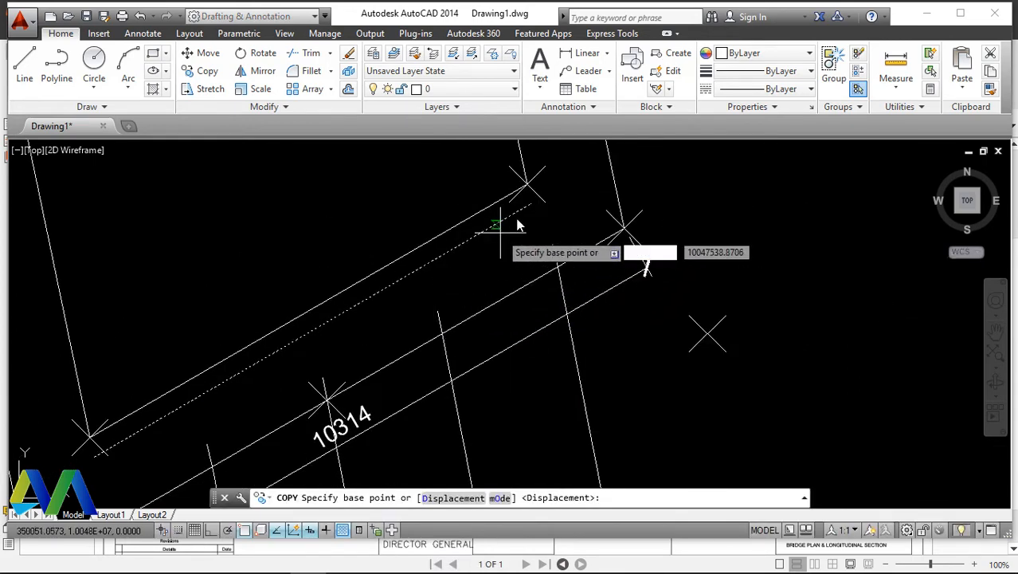
{"action": "scroll", "coordinate": [530, 204], "scroll_direction": "up", "scroll_amount": 3}
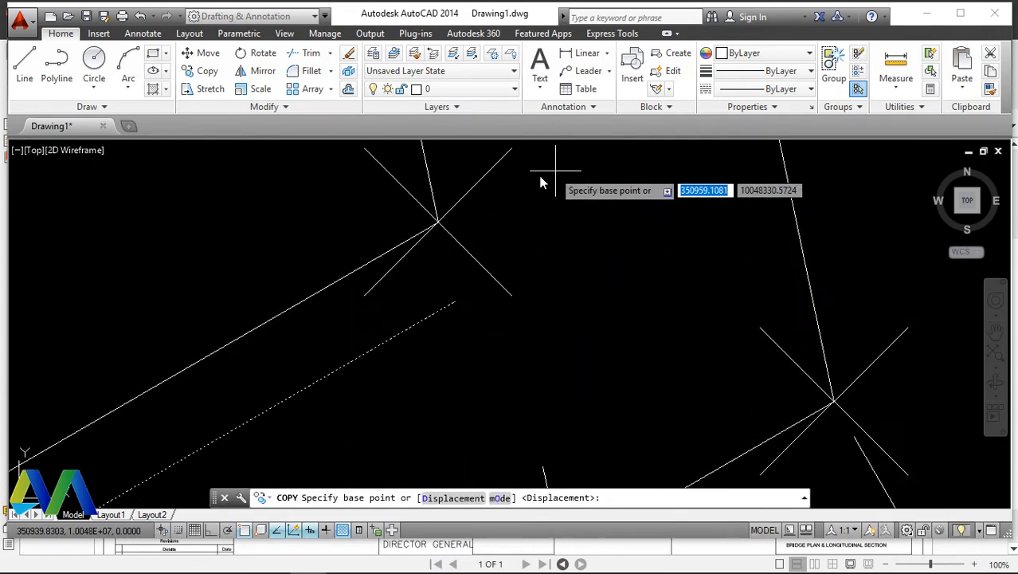
{"action": "left_click", "coordinate": [437, 222]}
{"action": "scroll", "coordinate": [438, 231], "scroll_direction": "down", "scroll_amount": 5}
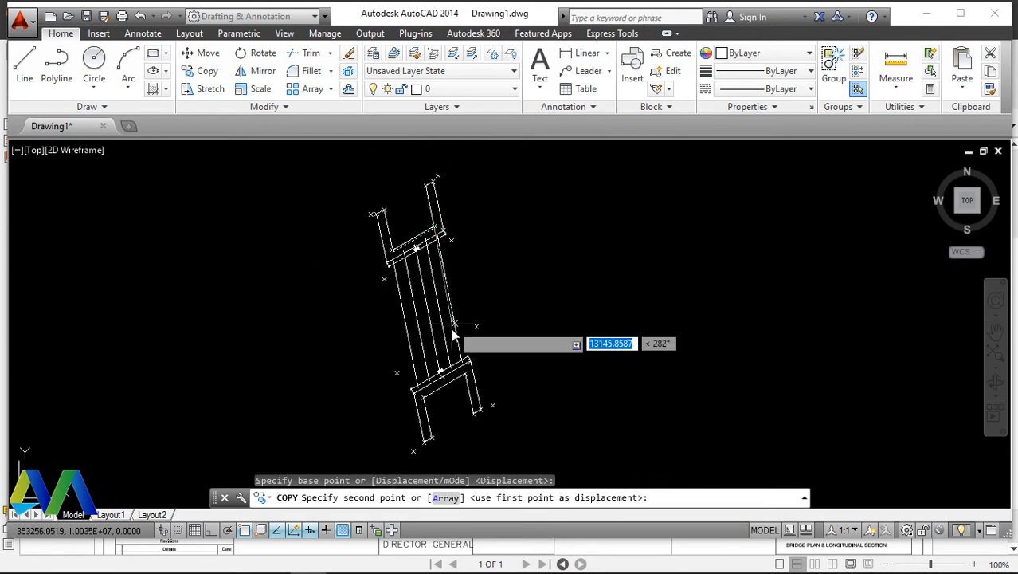
{"action": "scroll", "coordinate": [458, 358], "scroll_direction": "up", "scroll_amount": 2}
{"action": "scroll", "coordinate": [466, 381], "scroll_direction": "up", "scroll_amount": 2}
{"action": "scroll", "coordinate": [518, 303], "scroll_direction": "down", "scroll_amount": 4}
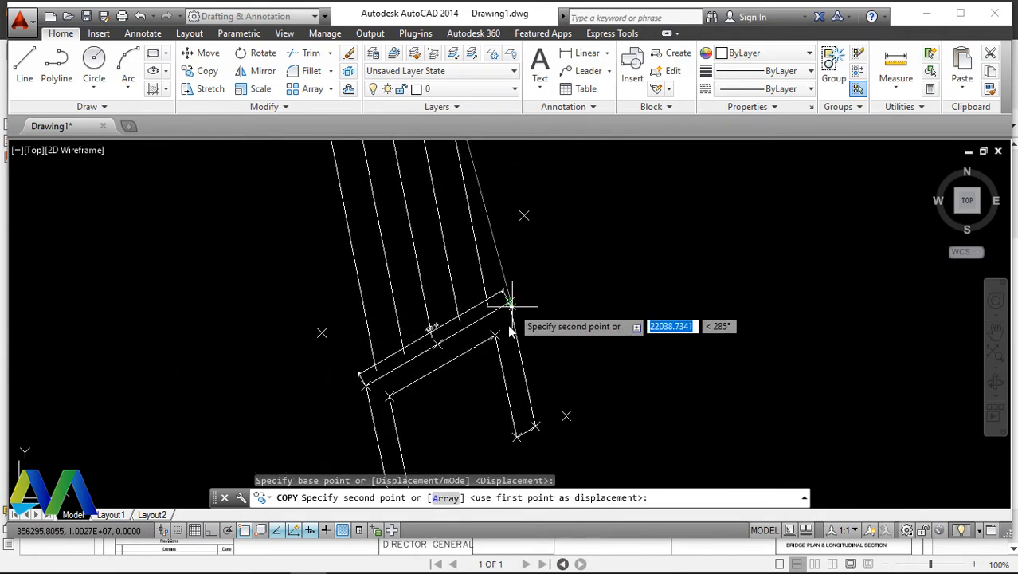
{"action": "scroll", "coordinate": [495, 366], "scroll_direction": "up", "scroll_amount": 3}
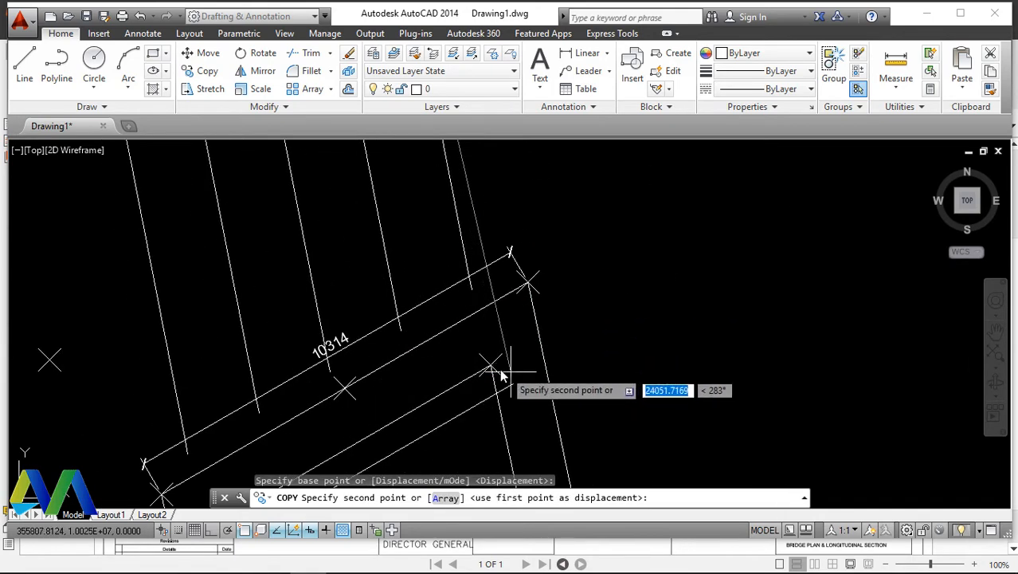
{"action": "scroll", "coordinate": [543, 272], "scroll_direction": "down", "scroll_amount": 4}
{"action": "scroll", "coordinate": [416, 356], "scroll_direction": "up", "scroll_amount": 7}
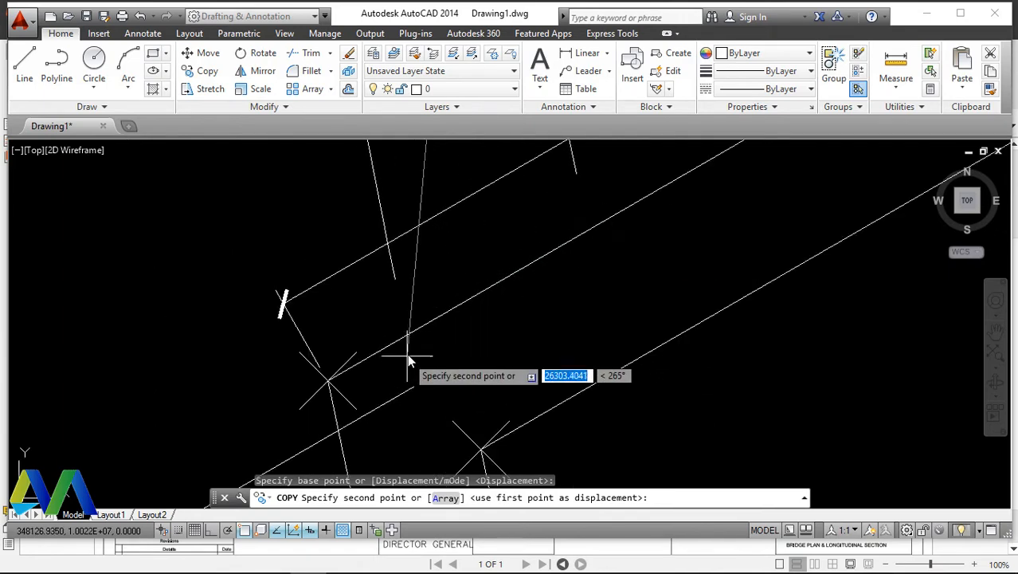
{"action": "scroll", "coordinate": [371, 333], "scroll_direction": "down", "scroll_amount": 2}
{"action": "scroll", "coordinate": [371, 334], "scroll_direction": "down", "scroll_amount": 2}
{"action": "scroll", "coordinate": [679, 214], "scroll_direction": "up", "scroll_amount": 10}
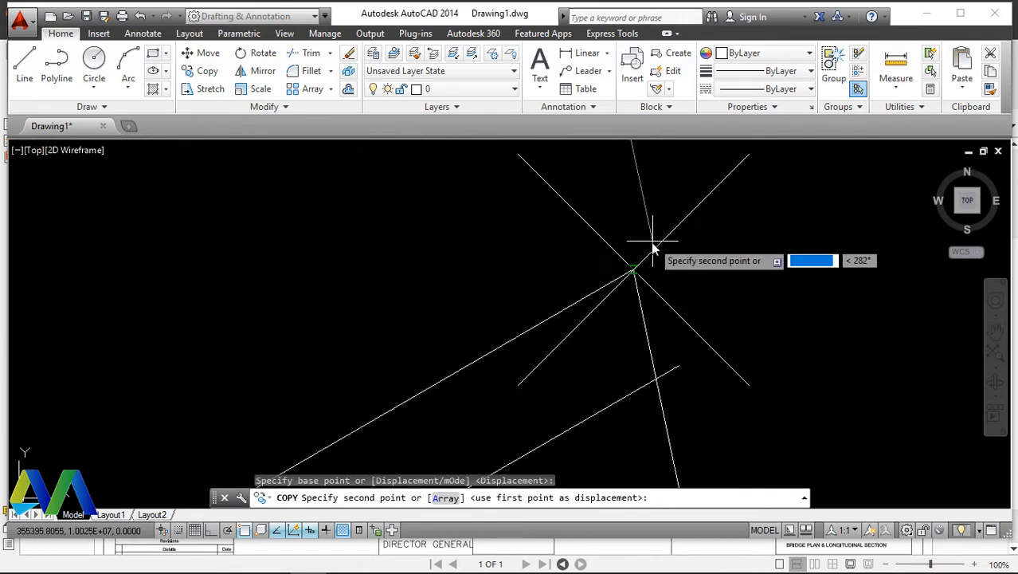
{"action": "left_click", "coordinate": [631, 270]}
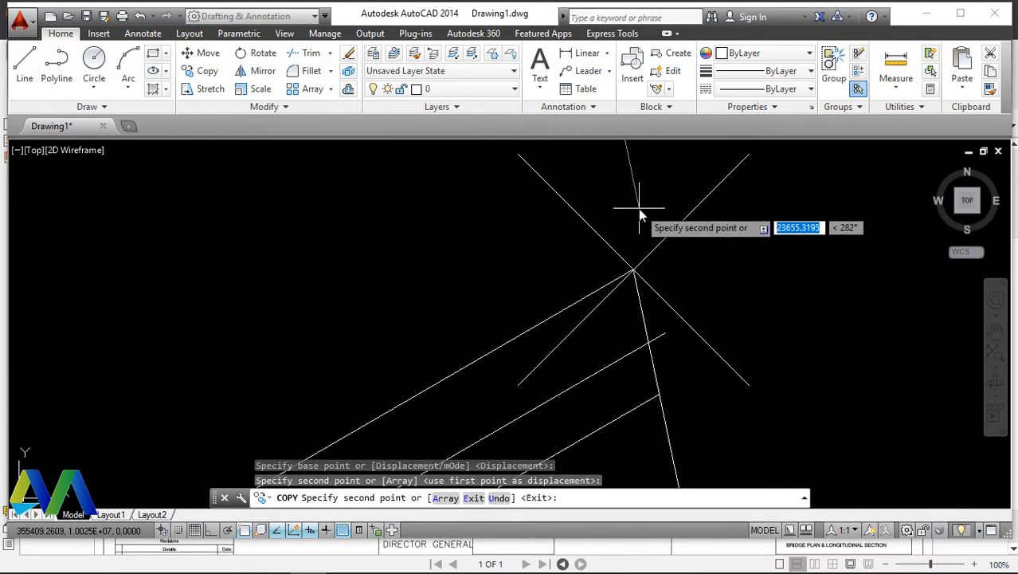
{"action": "right_click", "coordinate": [643, 205]}
{"action": "left_click", "coordinate": [669, 222]}
Step: Move the copied line by its east end onto the lower abutment's east inner corner so it lies along the back edge
{"action": "scroll", "coordinate": [657, 275], "scroll_direction": "down", "scroll_amount": 3}
{"action": "left_click", "coordinate": [608, 288]}
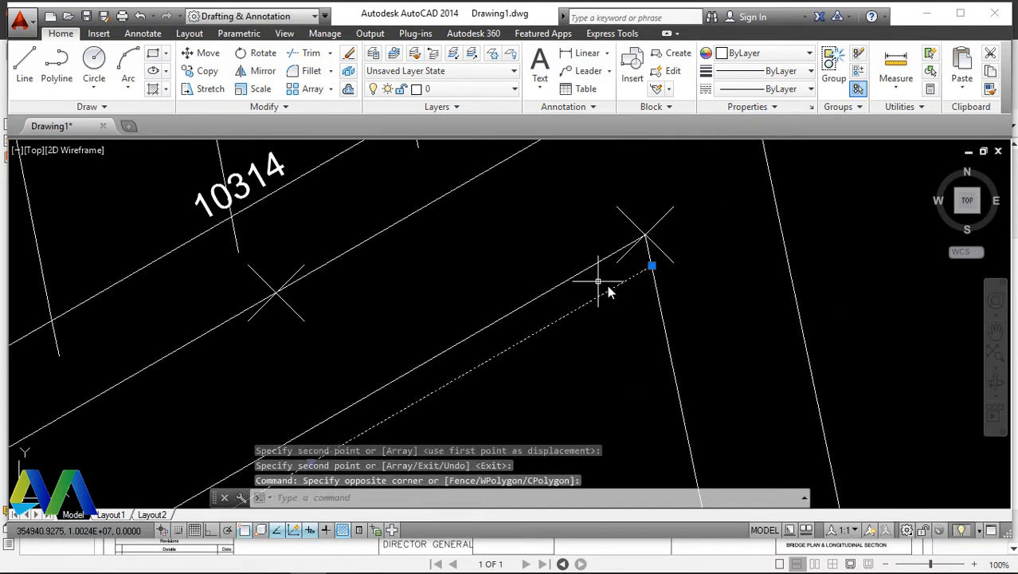
{"action": "right_click", "coordinate": [681, 273]}
{"action": "left_click", "coordinate": [709, 319]}
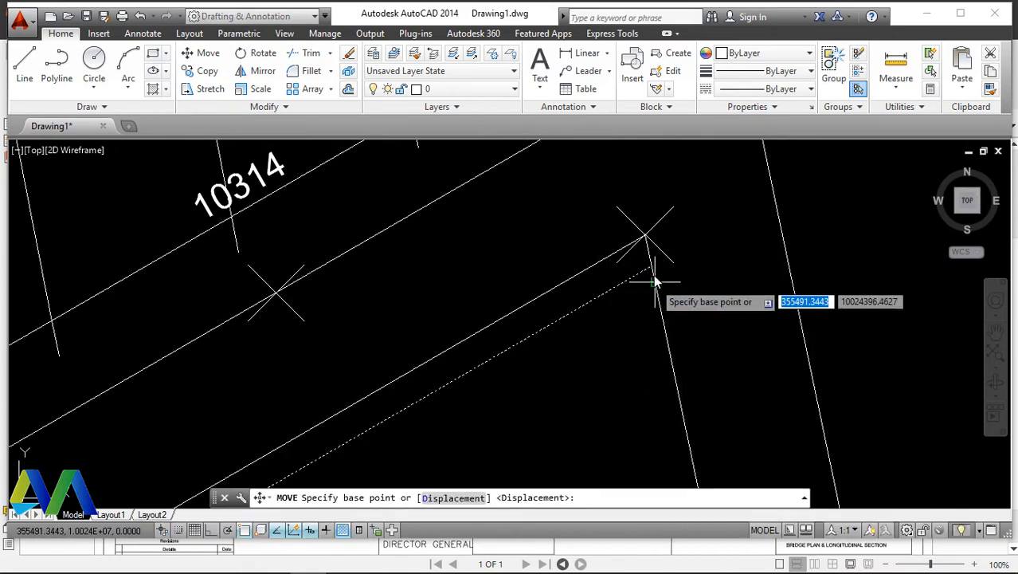
{"action": "left_click", "coordinate": [646, 237]}
{"action": "left_click", "coordinate": [646, 236]}
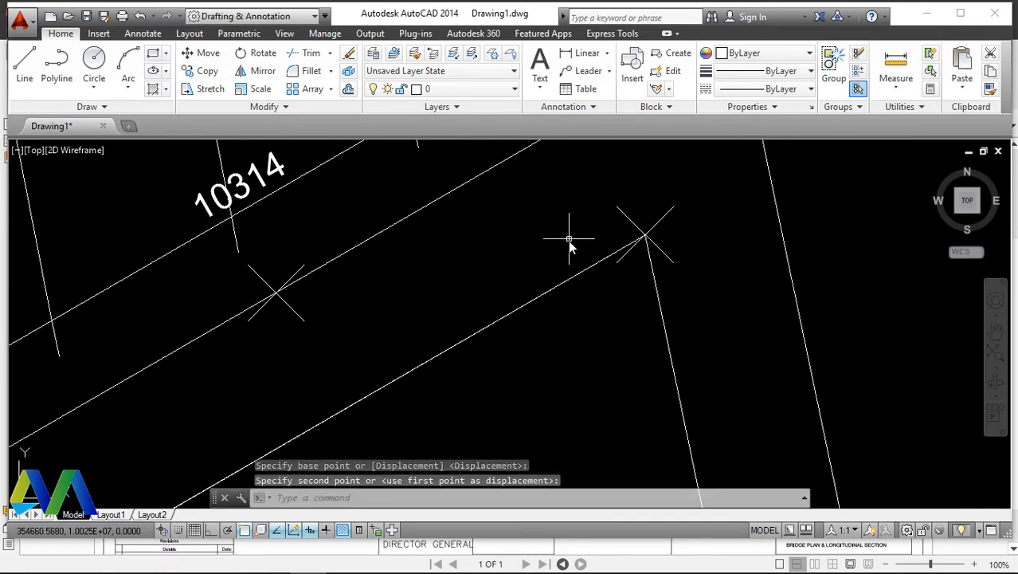
Step: Move the lower abutment's back-edge line 300 from its east inner corner toward the span, in line with the easternmost parallel line
{"action": "left_click", "coordinate": [567, 277]}
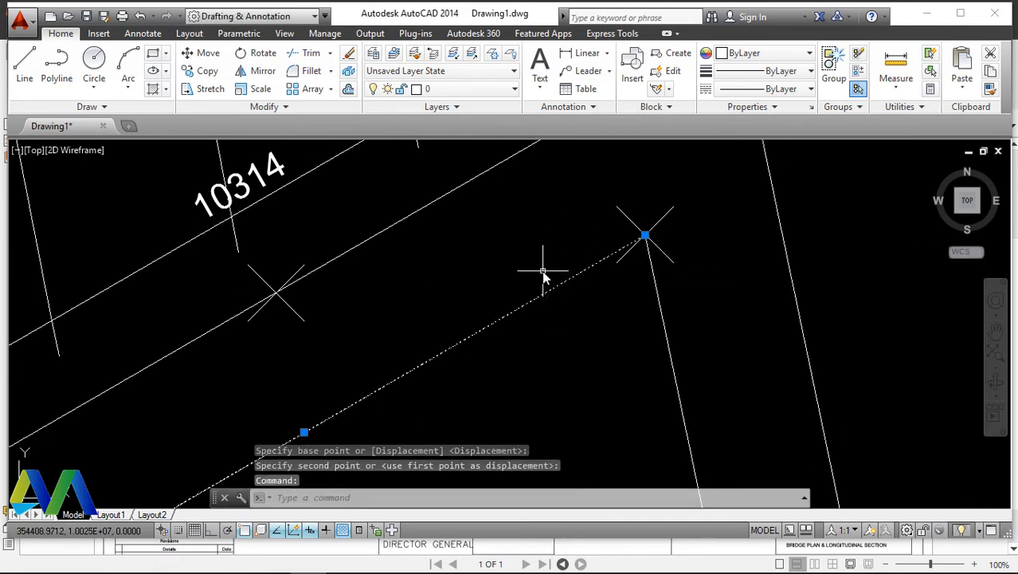
{"action": "right_click", "coordinate": [544, 275]}
{"action": "left_click", "coordinate": [581, 319]}
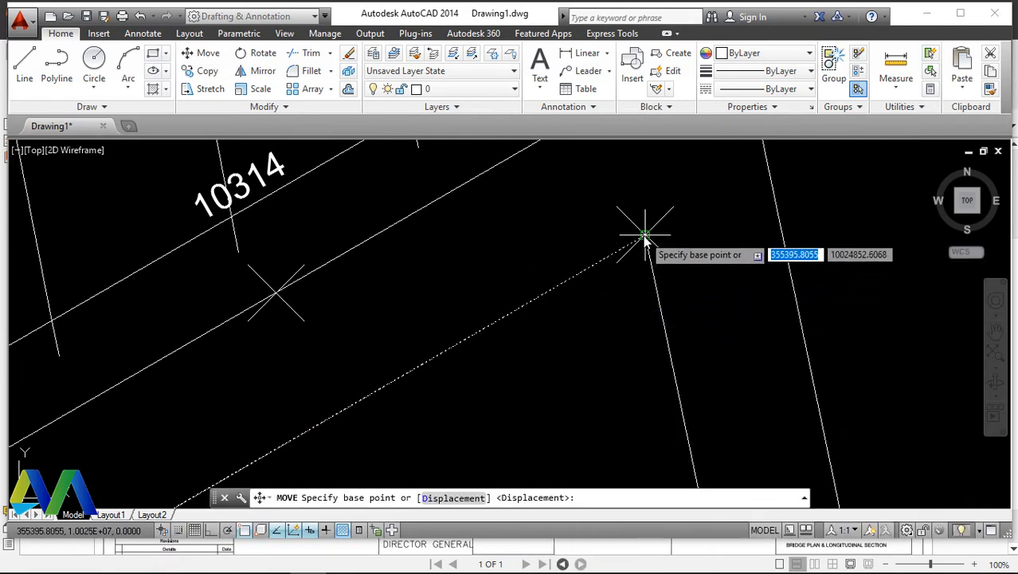
{"action": "left_click", "coordinate": [645, 227]}
{"action": "scroll", "coordinate": [597, 344], "scroll_direction": "down", "scroll_amount": 3}
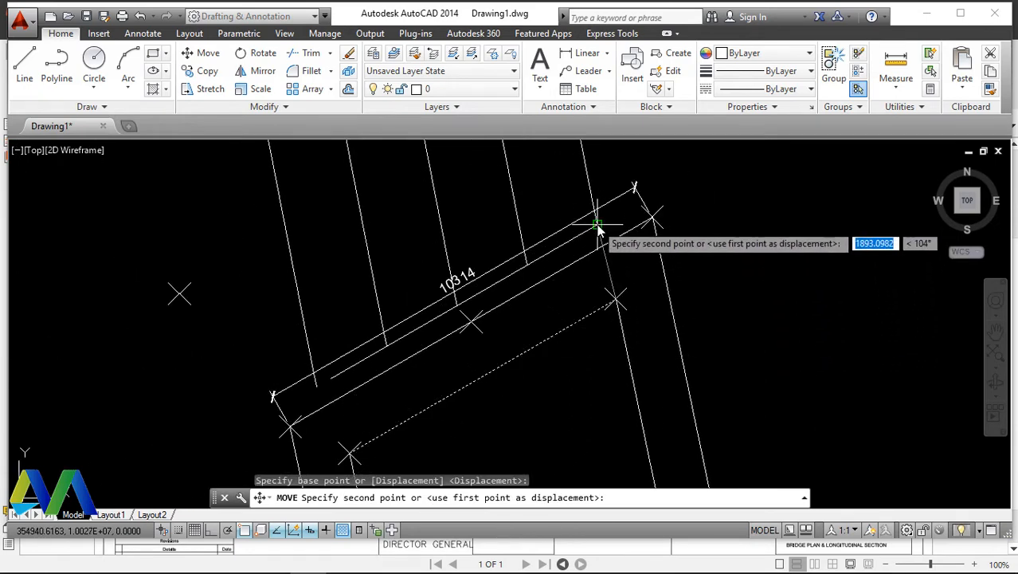
{"action": "scroll", "coordinate": [599, 211], "scroll_direction": "up", "scroll_amount": 4}
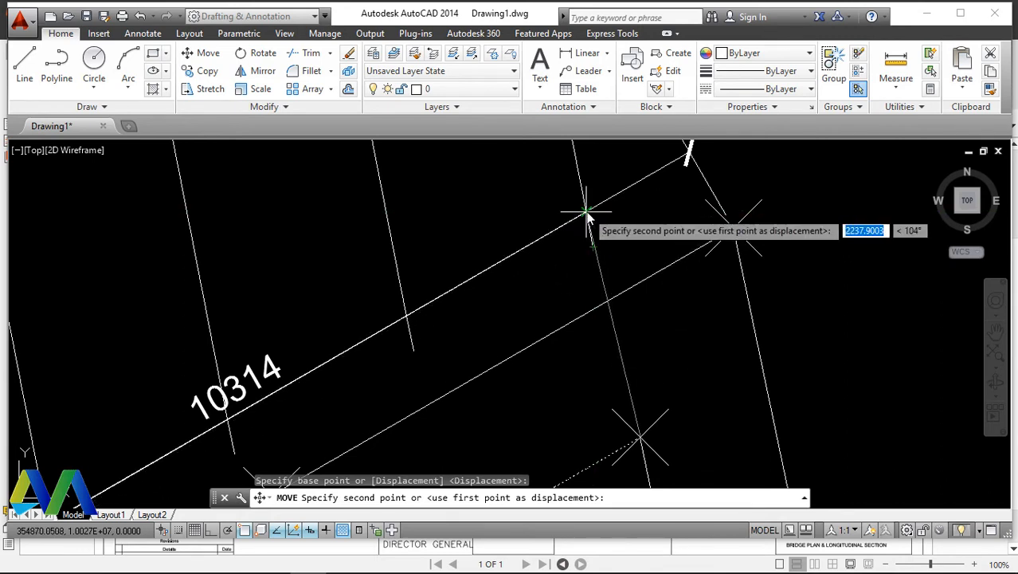
{"action": "type", "text": "30"}
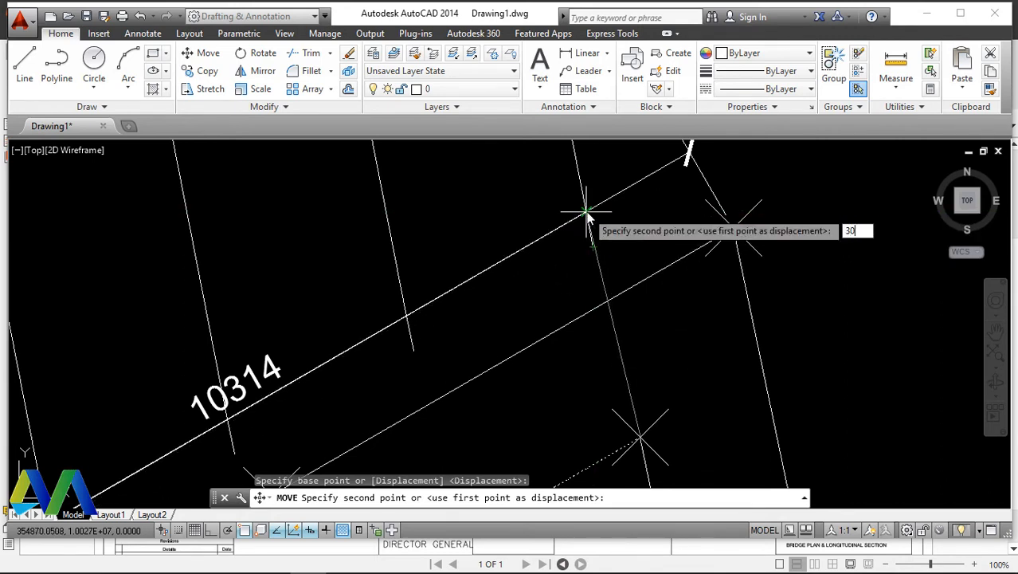
{"action": "type", "text": "0"}
{"action": "key", "text": "Return"}
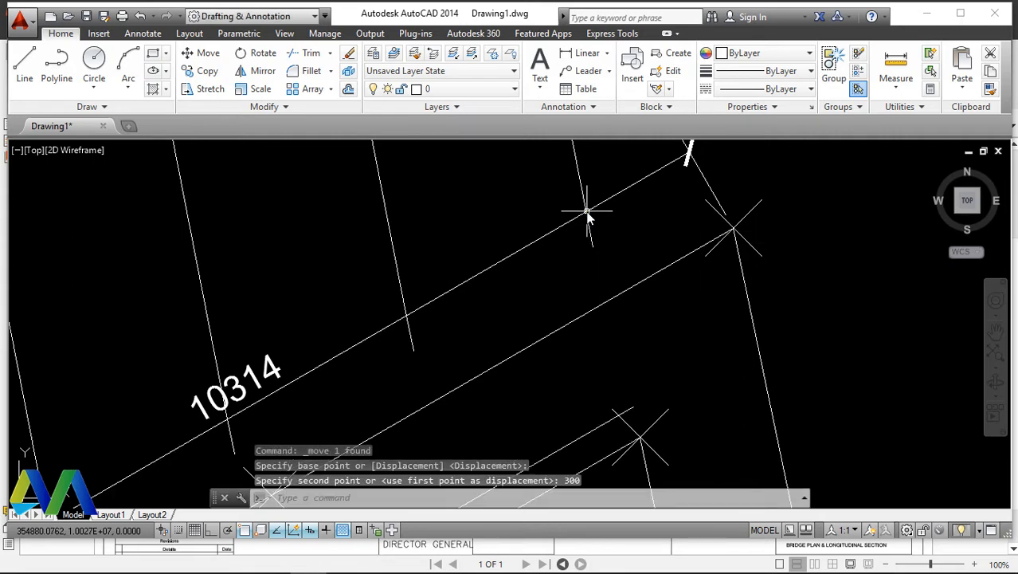
Step: Start the Extend command for the offset wall line, selecting the lower abutment outline as the boundary edge
{"action": "scroll", "coordinate": [615, 305], "scroll_direction": "down", "scroll_amount": 5}
{"action": "scroll", "coordinate": [617, 304], "scroll_direction": "up", "scroll_amount": 3}
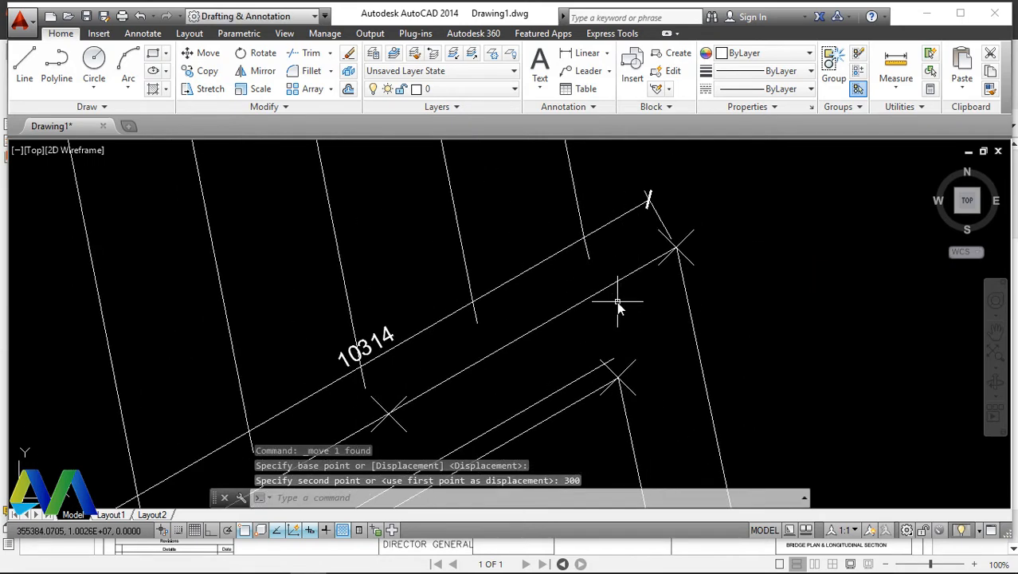
{"action": "type", "text": "ex"}
{"action": "key", "text": "Return"}
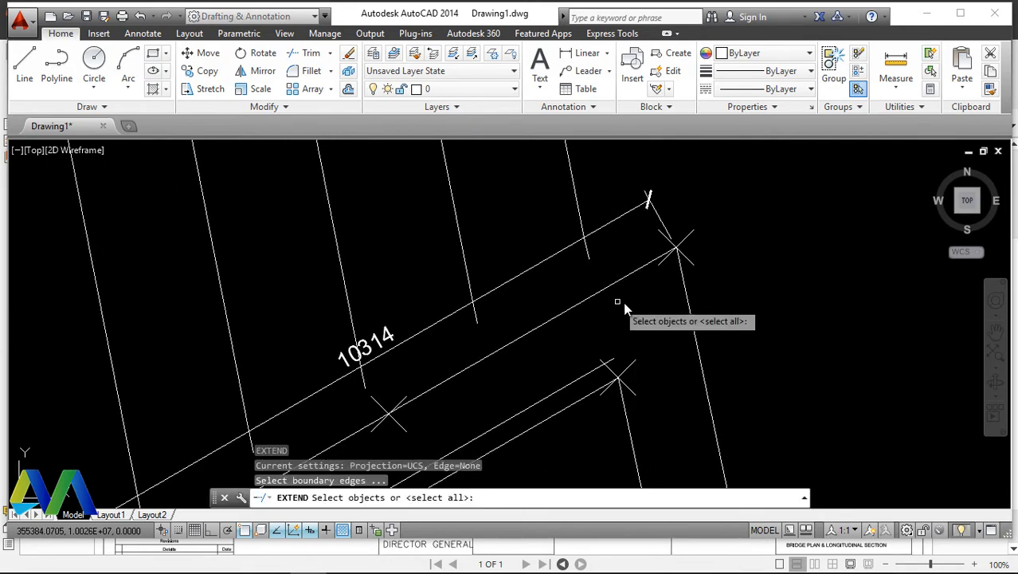
{"action": "left_click", "coordinate": [738, 329]}
{"action": "left_click", "coordinate": [672, 341]}
{"action": "scroll", "coordinate": [718, 304], "scroll_direction": "down", "scroll_amount": 3}
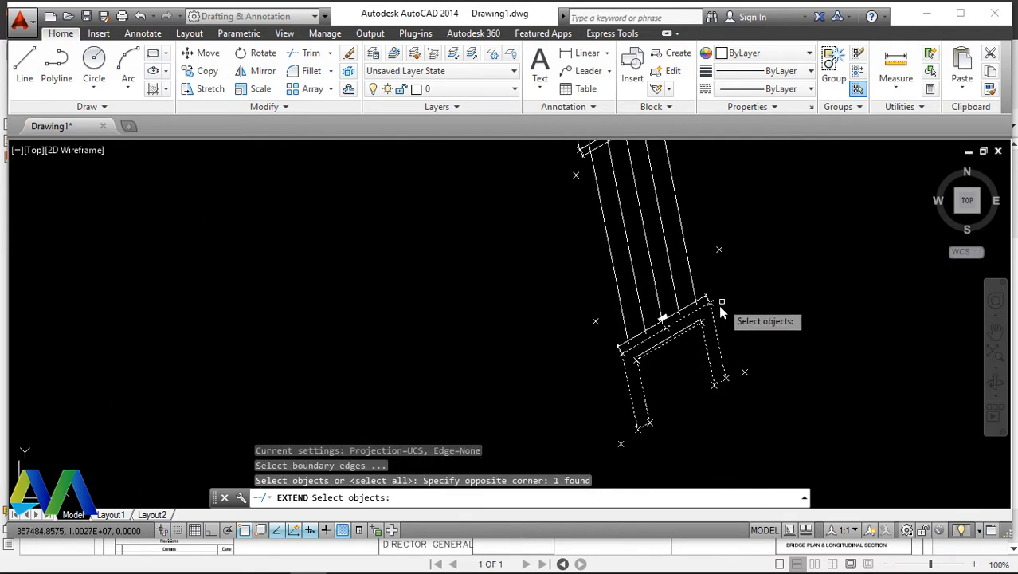
{"action": "scroll", "coordinate": [629, 364], "scroll_direction": "up", "scroll_amount": 4}
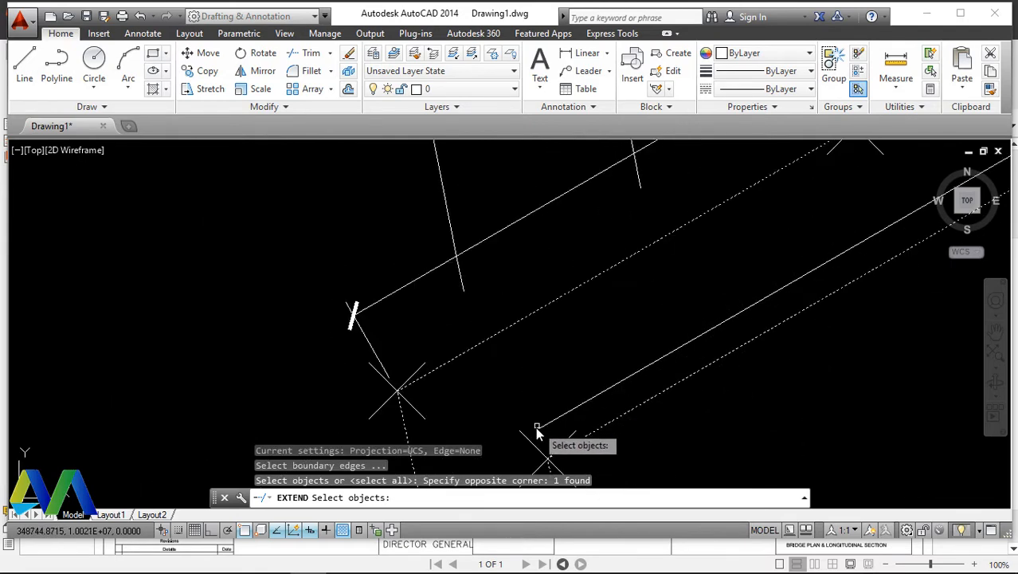
{"action": "key", "text": "Return"}
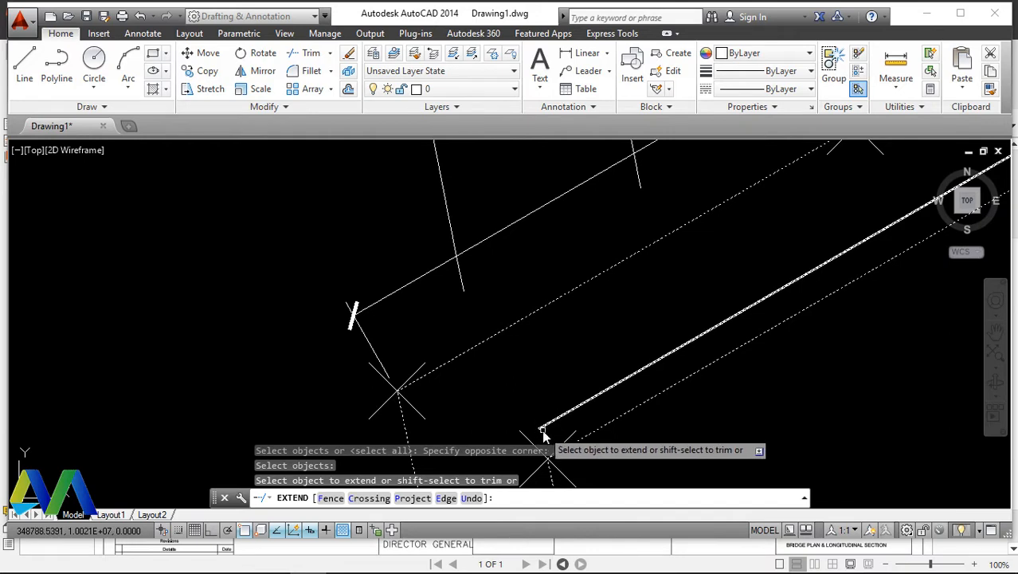
{"action": "right_click", "coordinate": [554, 368]}
{"action": "left_click", "coordinate": [587, 374]}
{"action": "right_click", "coordinate": [588, 357]}
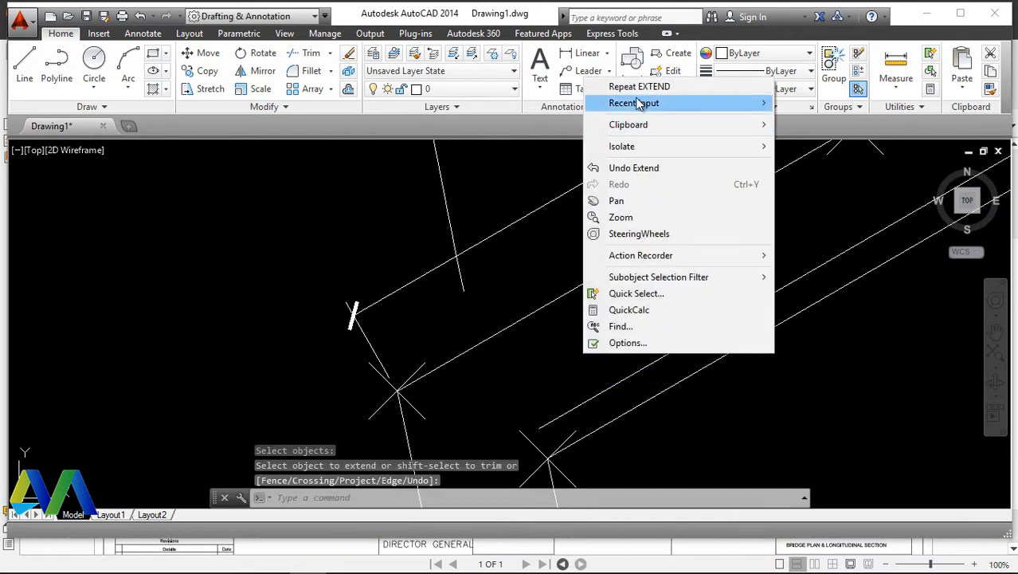
Step: Extend both ends of the inner offset line at the bridge plan's lower abutment to the outer wing wall lines
{"action": "left_click", "coordinate": [639, 86]}
{"action": "left_click", "coordinate": [406, 427]}
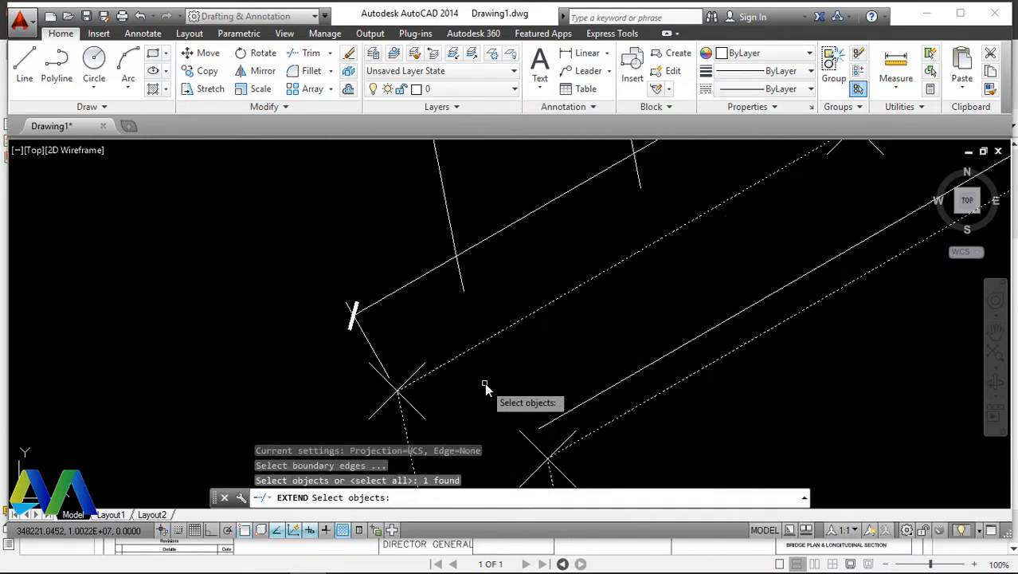
{"action": "key", "text": "Return"}
{"action": "left_click", "coordinate": [540, 428]}
{"action": "scroll", "coordinate": [535, 416], "scroll_direction": "down", "scroll_amount": 3}
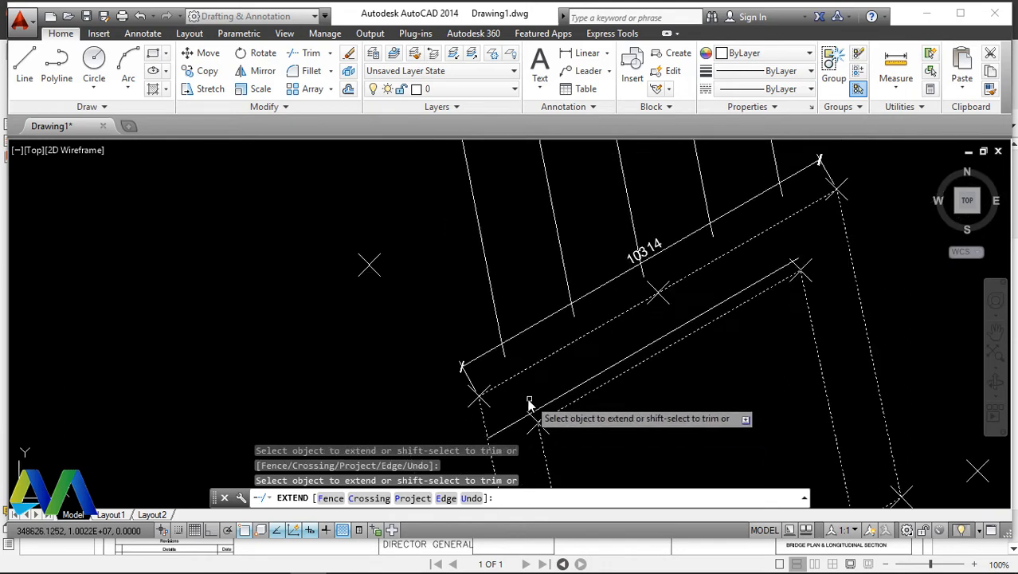
{"action": "scroll", "coordinate": [729, 269], "scroll_direction": "up", "scroll_amount": 3}
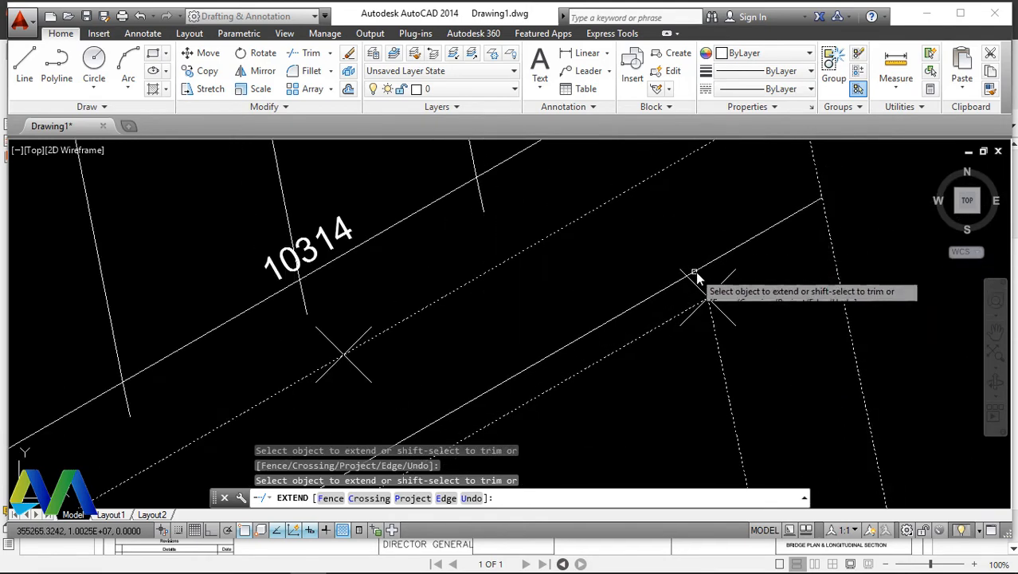
{"action": "scroll", "coordinate": [696, 270], "scroll_direction": "down", "scroll_amount": 5}
{"action": "right_click", "coordinate": [717, 231]}
{"action": "left_click", "coordinate": [745, 234]}
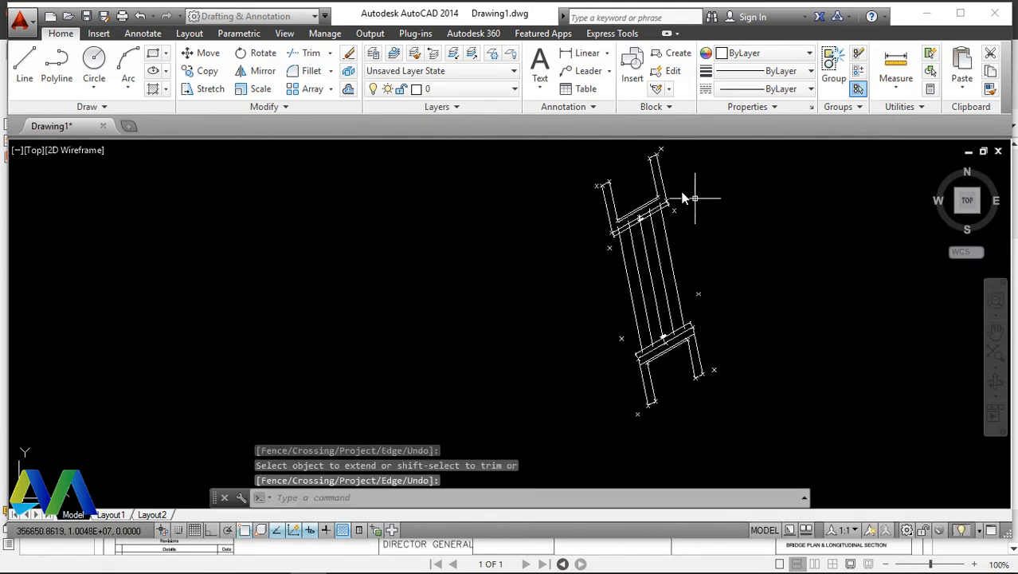
{"action": "scroll", "coordinate": [682, 198], "scroll_direction": "up", "scroll_amount": 5}
{"action": "right_click", "coordinate": [665, 190]}
{"action": "left_click", "coordinate": [701, 198]}
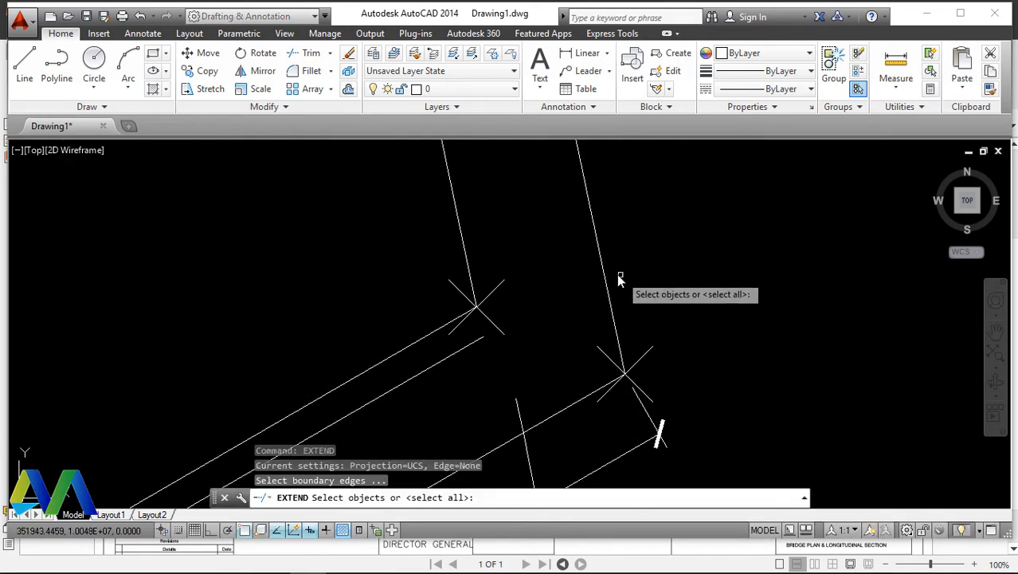
{"action": "left_click", "coordinate": [618, 278]}
{"action": "left_click", "coordinate": [595, 277]}
{"action": "scroll", "coordinate": [609, 266], "scroll_direction": "up", "scroll_amount": 3}
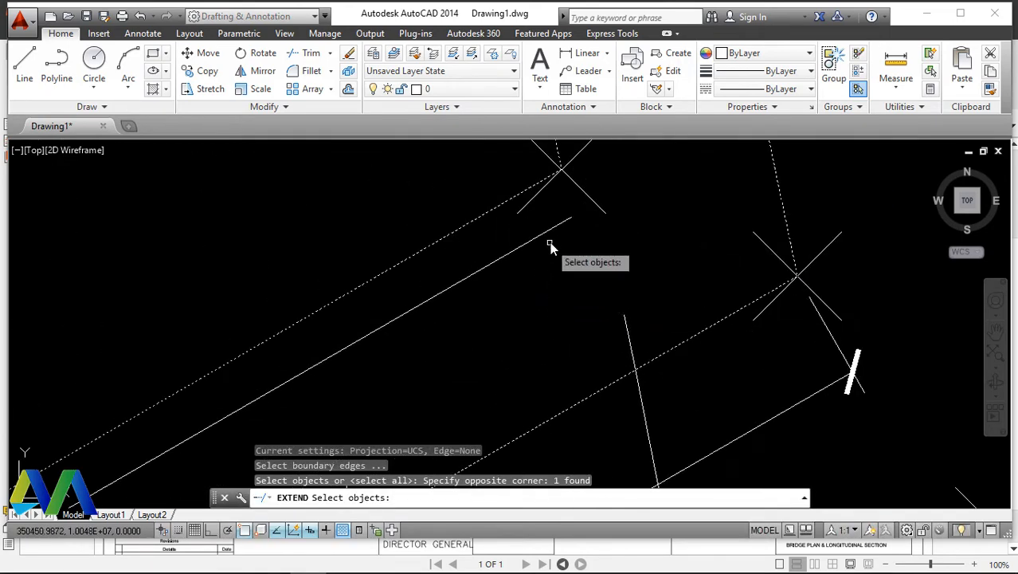
{"action": "left_click", "coordinate": [564, 224]}
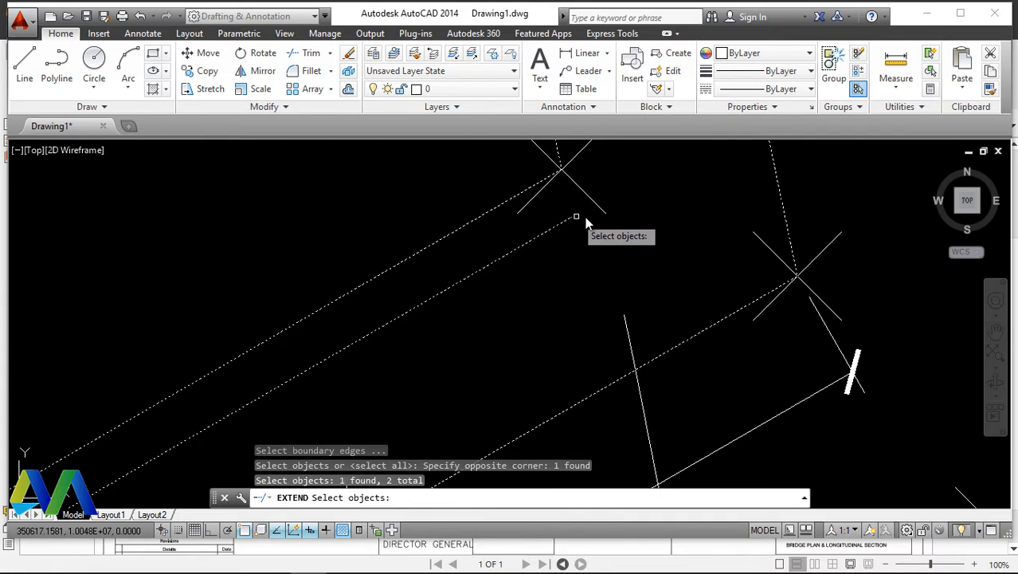
{"action": "right_click", "coordinate": [620, 226]}
{"action": "right_click", "coordinate": [623, 228]}
{"action": "left_click", "coordinate": [633, 236]}
Step: Extend both ends of the offset line at the bridge plan's upper abutment to the outer wing wall lines
{"action": "right_click", "coordinate": [669, 200]}
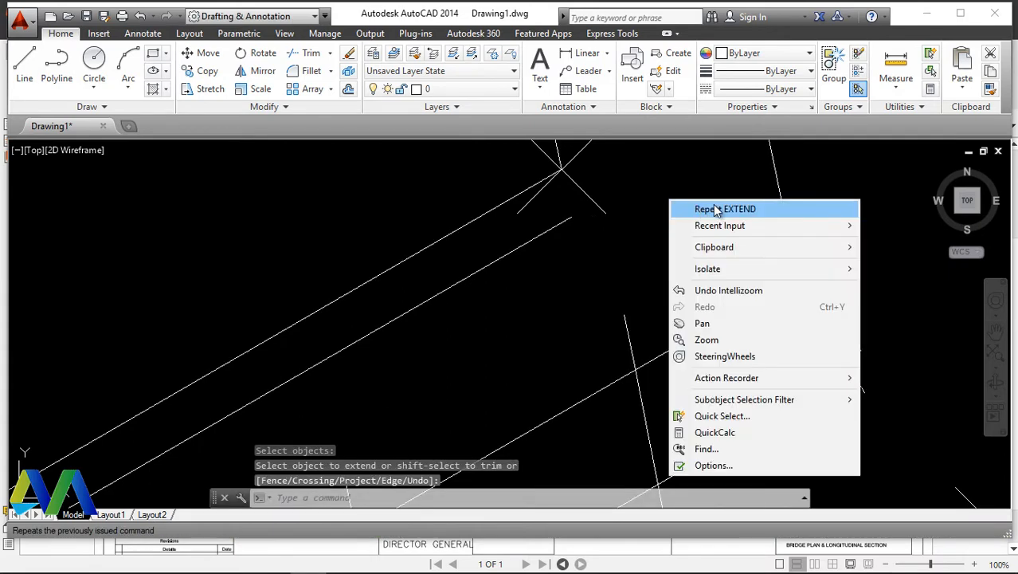
{"action": "left_click", "coordinate": [715, 209]}
{"action": "left_click", "coordinate": [740, 199]}
{"action": "right_click", "coordinate": [623, 237]}
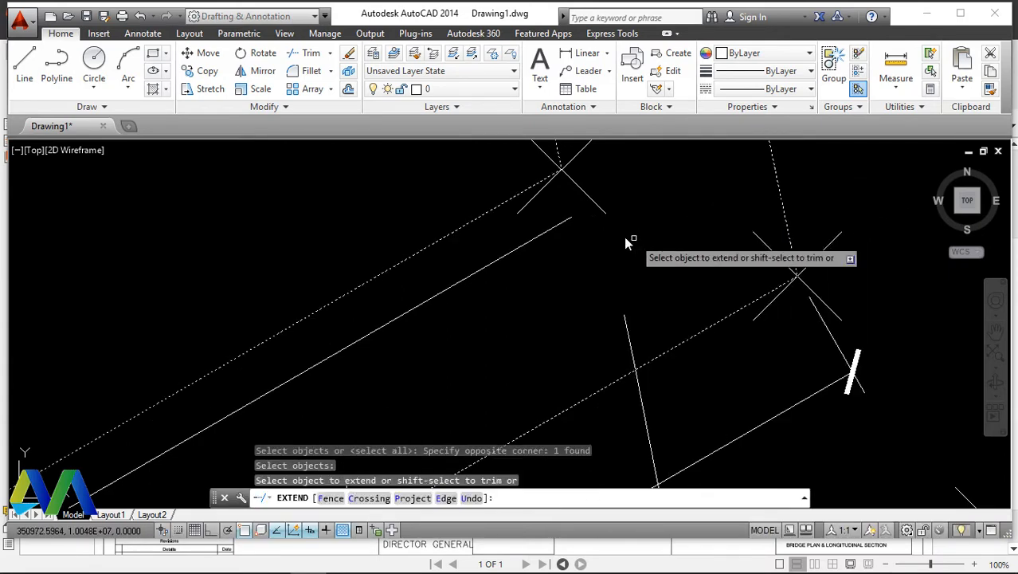
{"action": "left_click", "coordinate": [571, 217]}
{"action": "scroll", "coordinate": [564, 235], "scroll_direction": "down", "scroll_amount": 3}
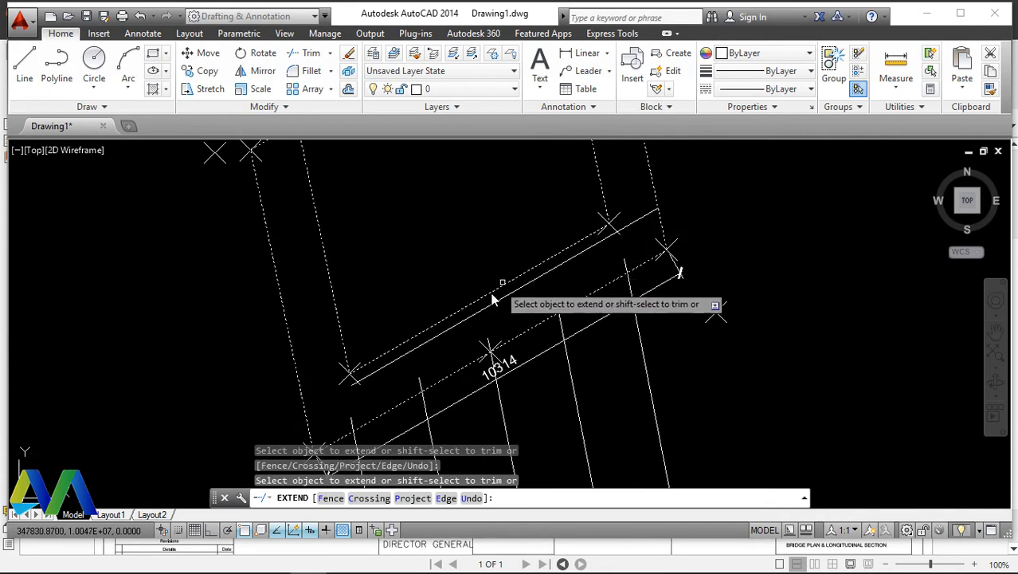
{"action": "right_click", "coordinate": [408, 274]}
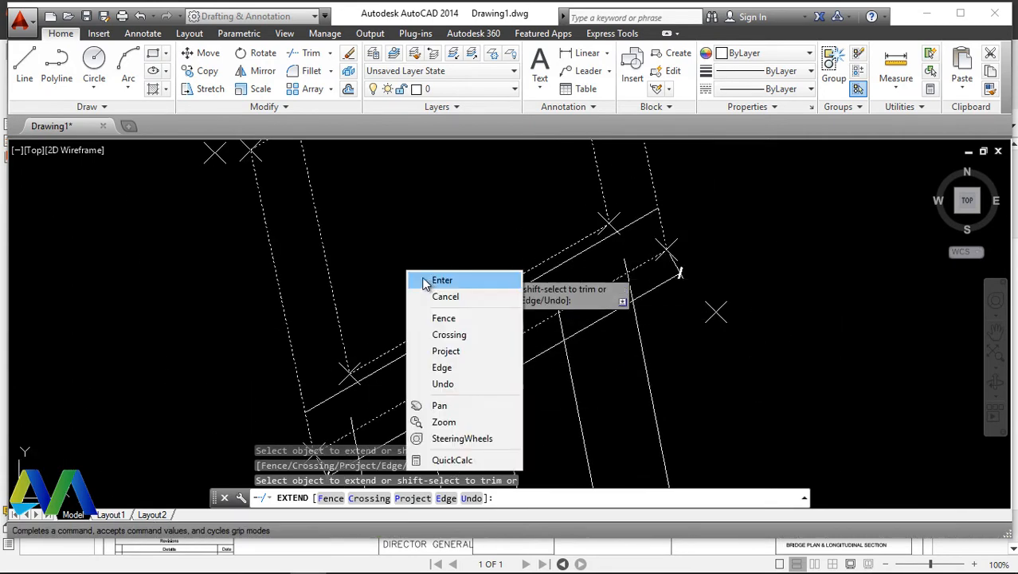
{"action": "left_click", "coordinate": [430, 277]}
{"action": "scroll", "coordinate": [422, 277], "scroll_direction": "up", "scroll_amount": 4}
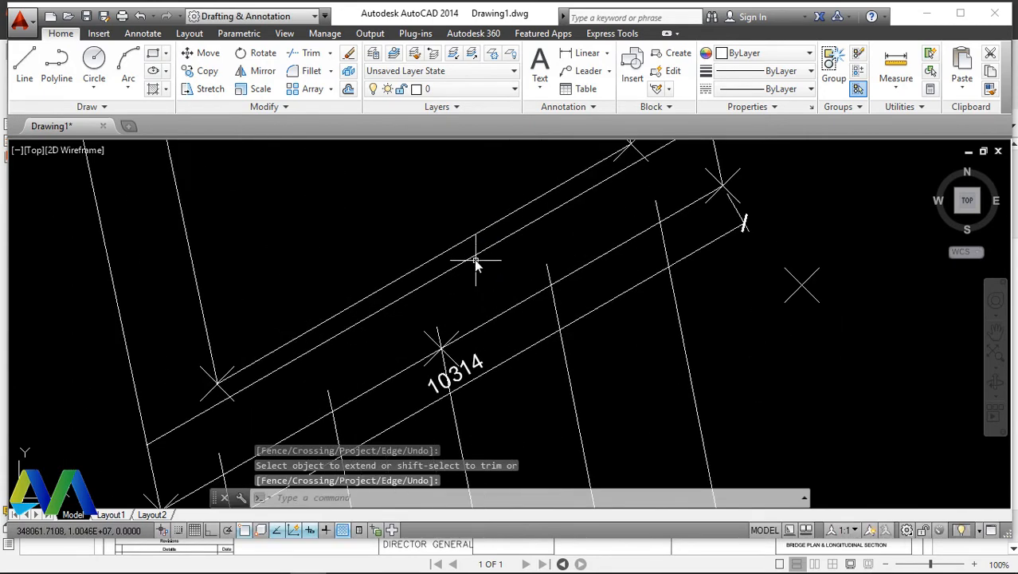
{"action": "scroll", "coordinate": [412, 328], "scroll_direction": "down", "scroll_amount": 3}
{"action": "scroll", "coordinate": [430, 303], "scroll_direction": "up", "scroll_amount": 3}
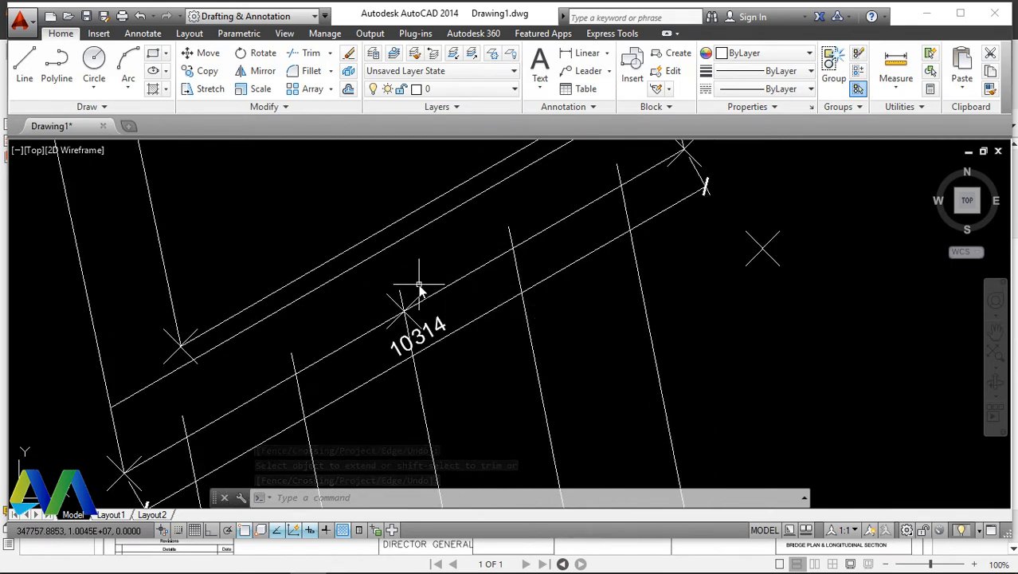
{"action": "scroll", "coordinate": [419, 263], "scroll_direction": "down", "scroll_amount": 3}
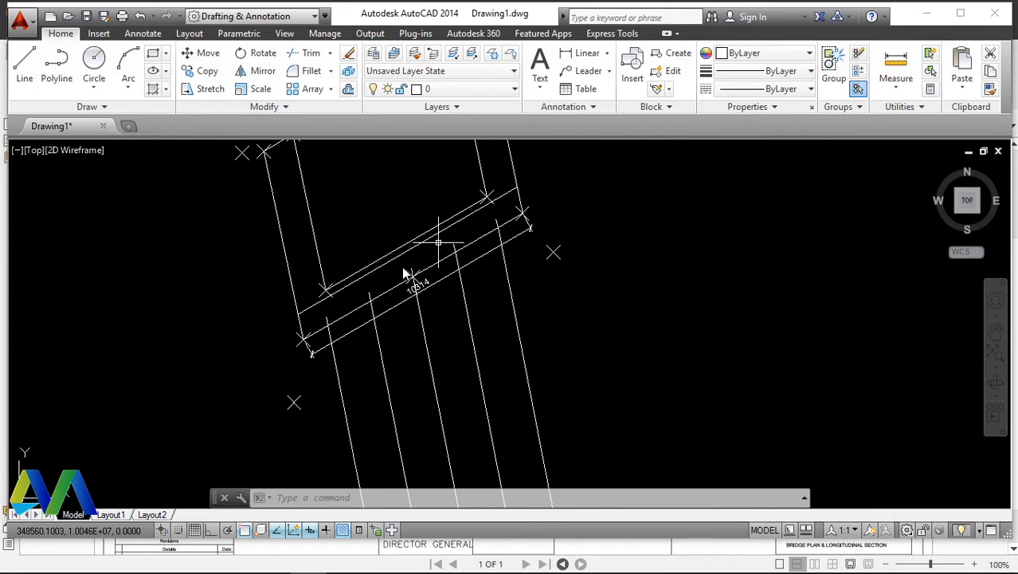
{"action": "scroll", "coordinate": [359, 191], "scroll_direction": "down", "scroll_amount": 4}
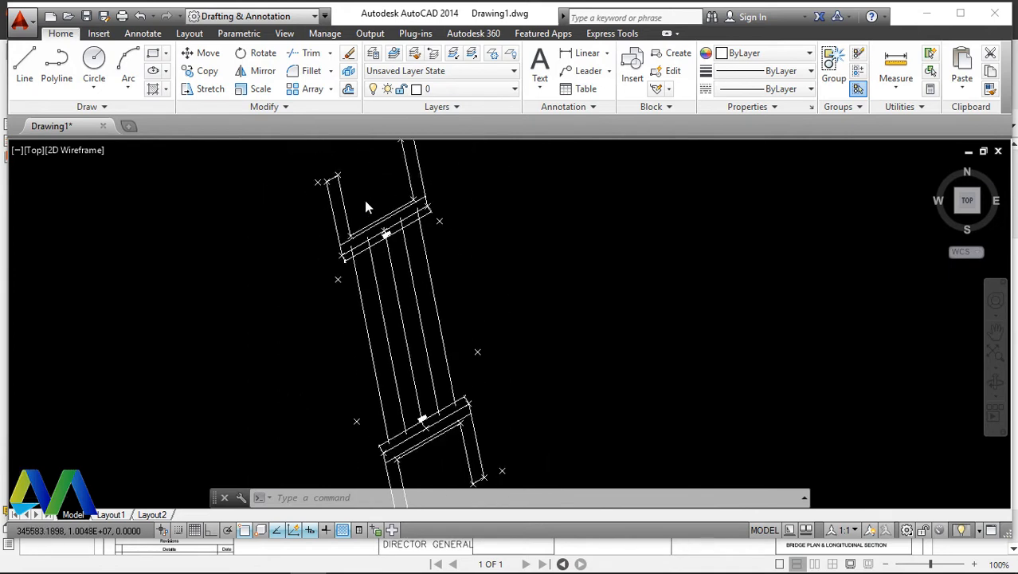
{"action": "left_click", "coordinate": [426, 151]}
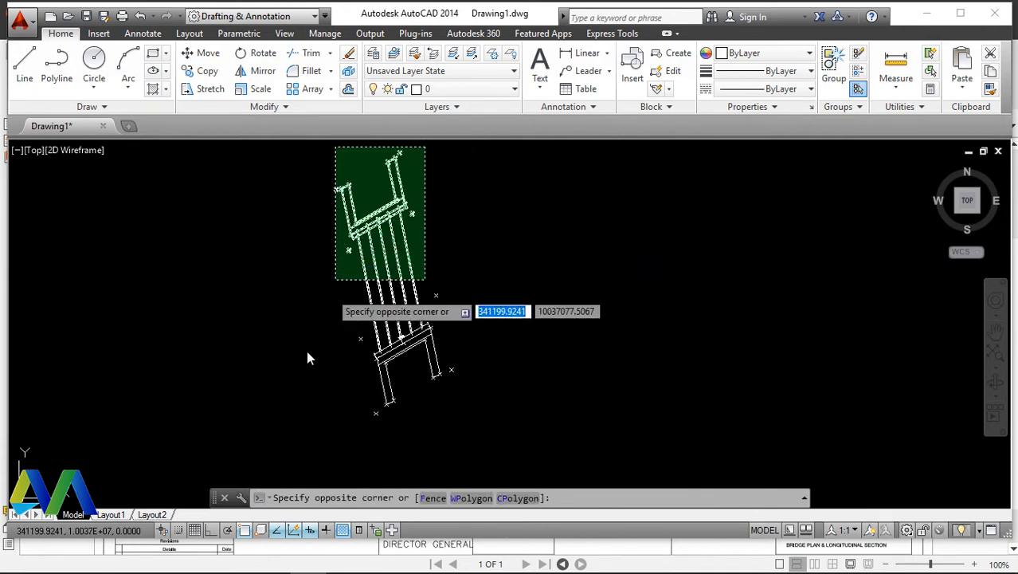
{"action": "left_click", "coordinate": [304, 423]}
{"action": "left_click", "coordinate": [445, 177]}
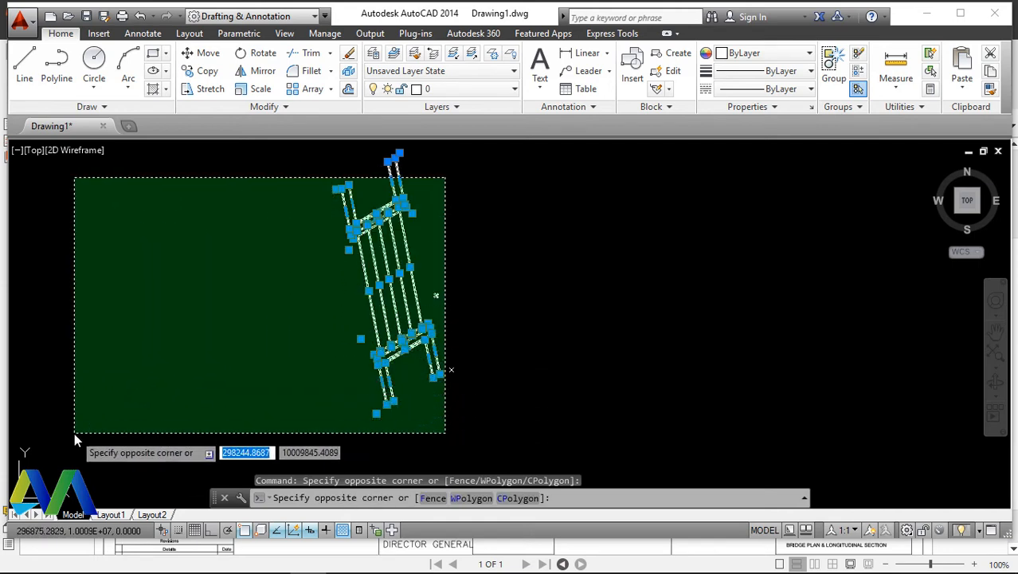
{"action": "left_click", "coordinate": [324, 398]}
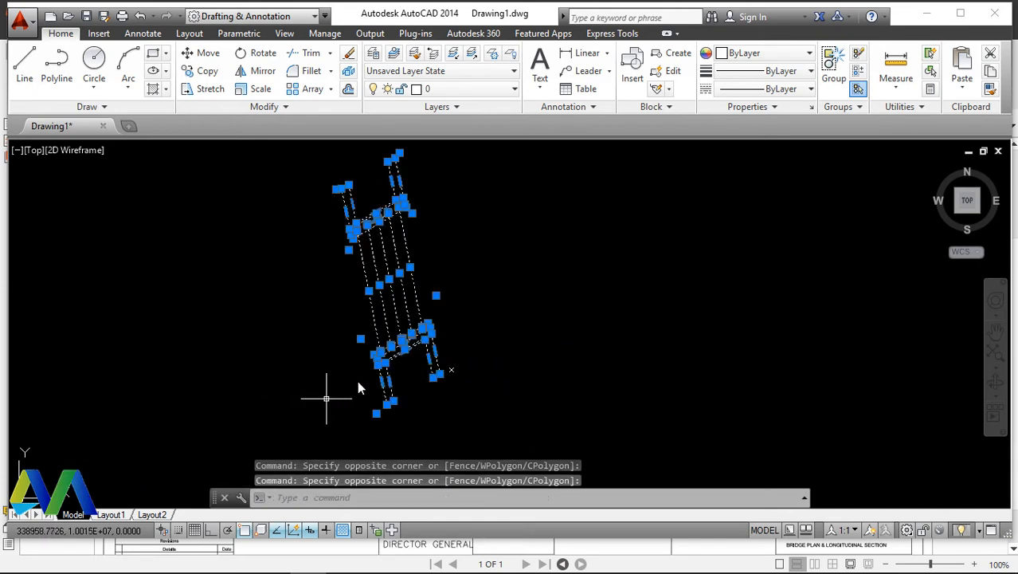
{"action": "left_click", "coordinate": [477, 302]}
{"action": "left_click", "coordinate": [372, 407]}
{"action": "right_click", "coordinate": [560, 259]}
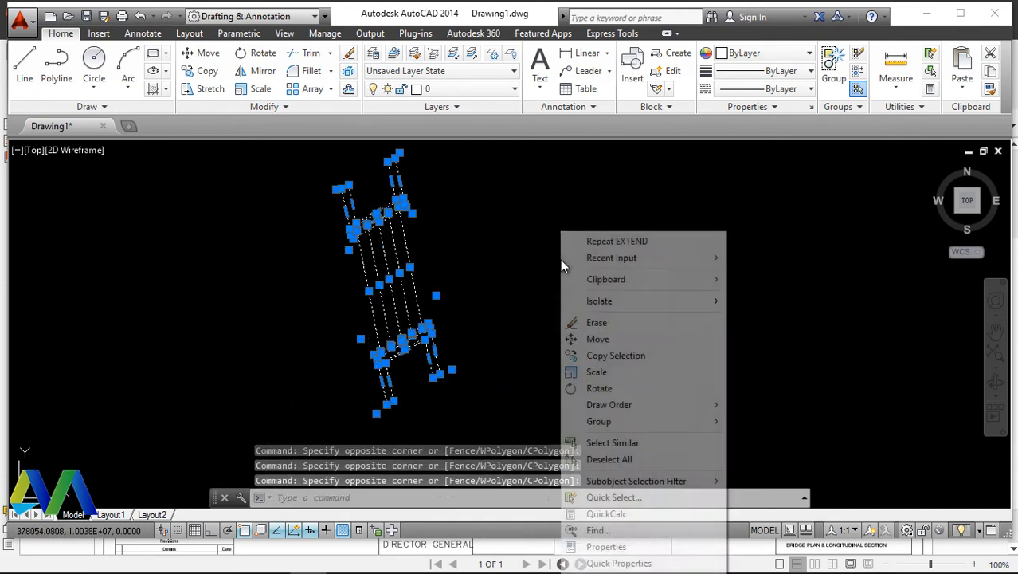
{"action": "left_click", "coordinate": [613, 388]}
{"action": "scroll", "coordinate": [403, 381], "scroll_direction": "up", "scroll_amount": 6}
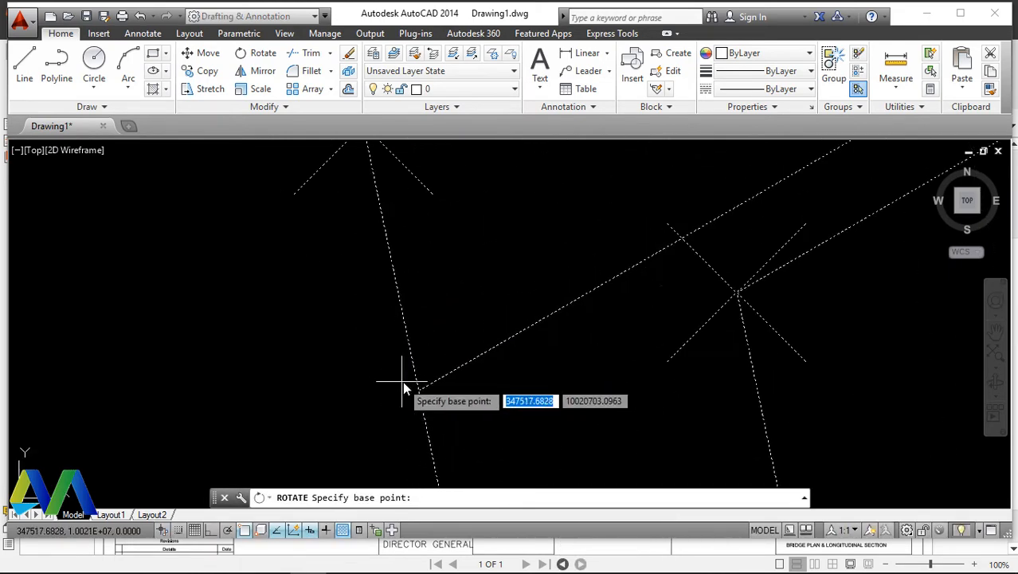
{"action": "left_click", "coordinate": [419, 390]}
{"action": "scroll", "coordinate": [592, 317], "scroll_direction": "down", "scroll_amount": 5}
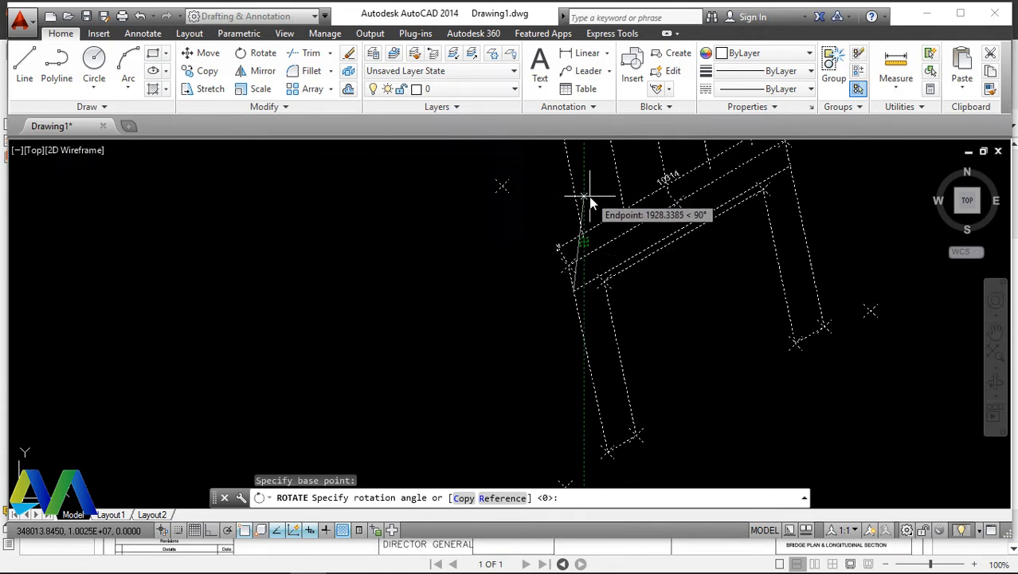
{"action": "scroll", "coordinate": [590, 203], "scroll_direction": "up", "scroll_amount": 4}
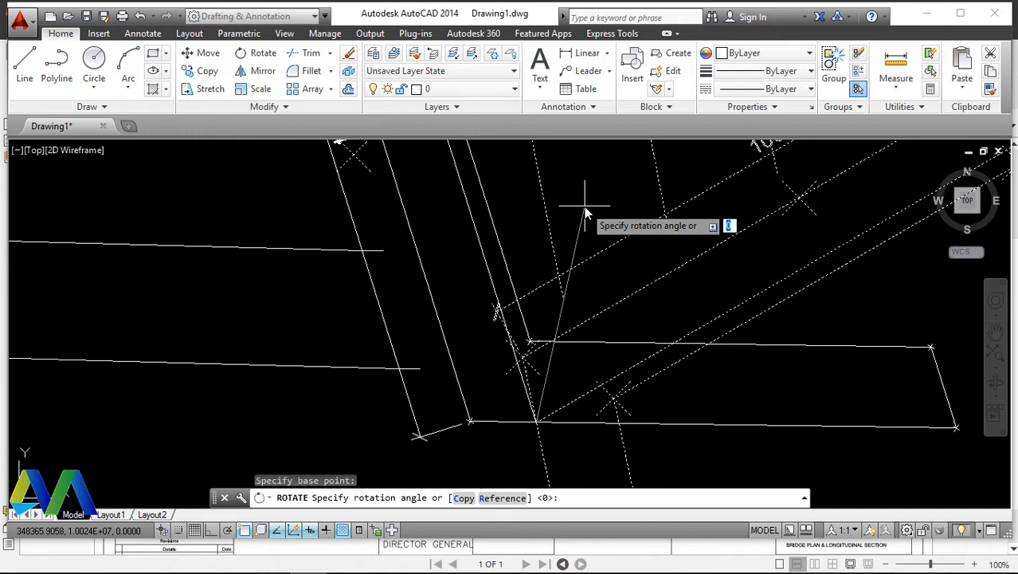
{"action": "key", "text": "Escape"}
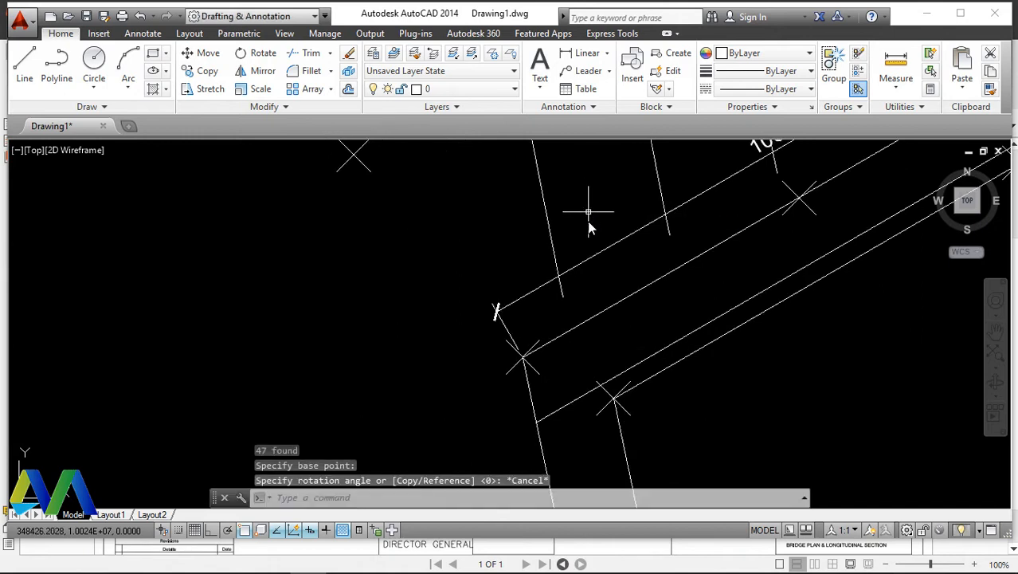
Step: Draw a horizontal reference line rightward from the left end of the extended line at the lower abutment
{"action": "left_click", "coordinate": [26, 63]}
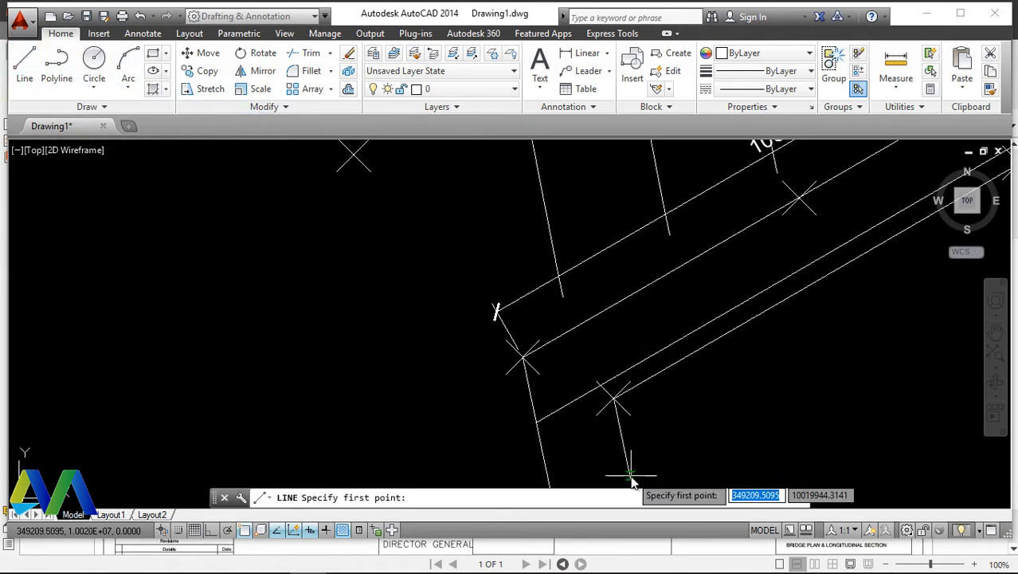
{"action": "left_click", "coordinate": [536, 422]}
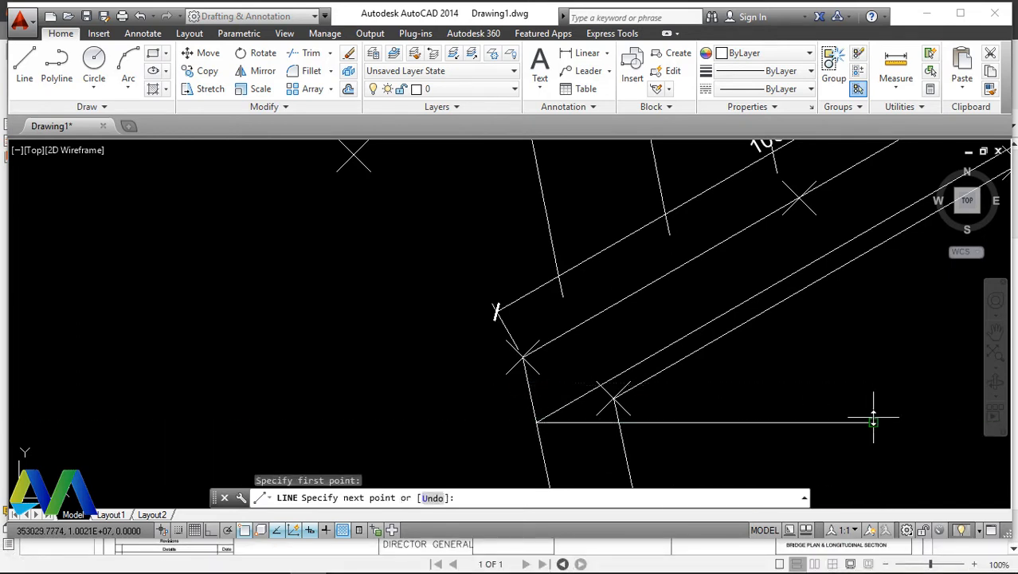
{"action": "right_click", "coordinate": [866, 359]}
{"action": "left_click", "coordinate": [869, 362]}
Step: Rotate the whole bridge plan about the left end of the lower abutment's extended line, aligning its outer wing wall with the horizontal reference line
{"action": "left_click", "coordinate": [742, 362]}
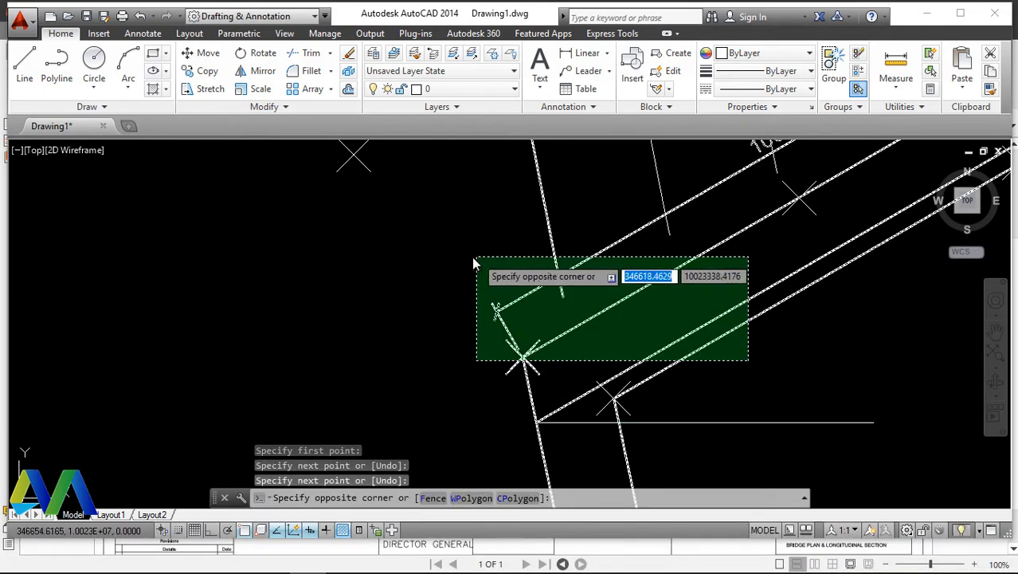
{"action": "left_click", "coordinate": [472, 256]}
{"action": "scroll", "coordinate": [630, 396], "scroll_direction": "down", "scroll_amount": 5}
{"action": "left_click", "coordinate": [704, 182]}
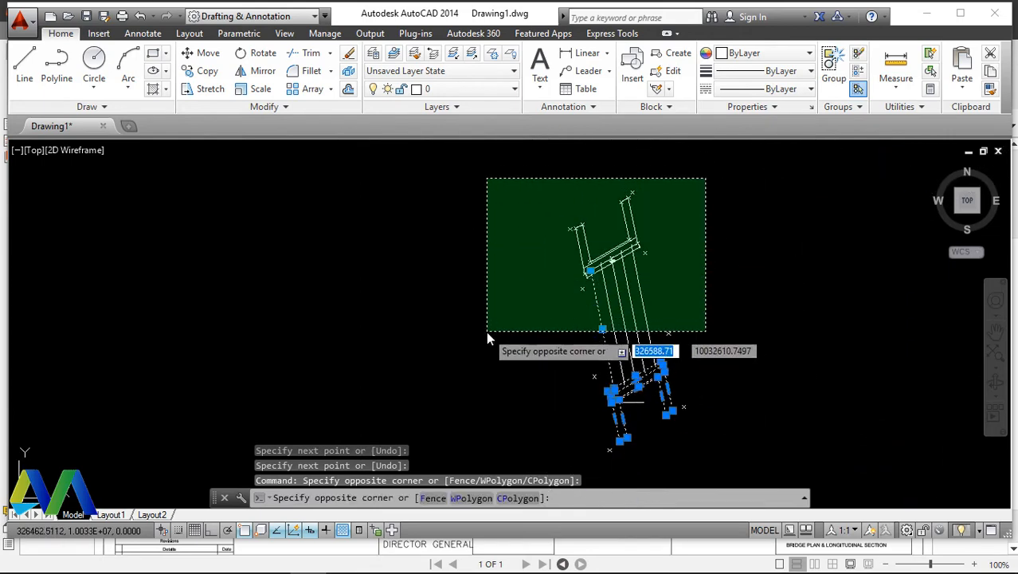
{"action": "left_click", "coordinate": [486, 330]}
{"action": "left_click", "coordinate": [732, 289]}
{"action": "left_click", "coordinate": [666, 441]}
{"action": "scroll", "coordinate": [593, 350], "scroll_direction": "up", "scroll_amount": 3}
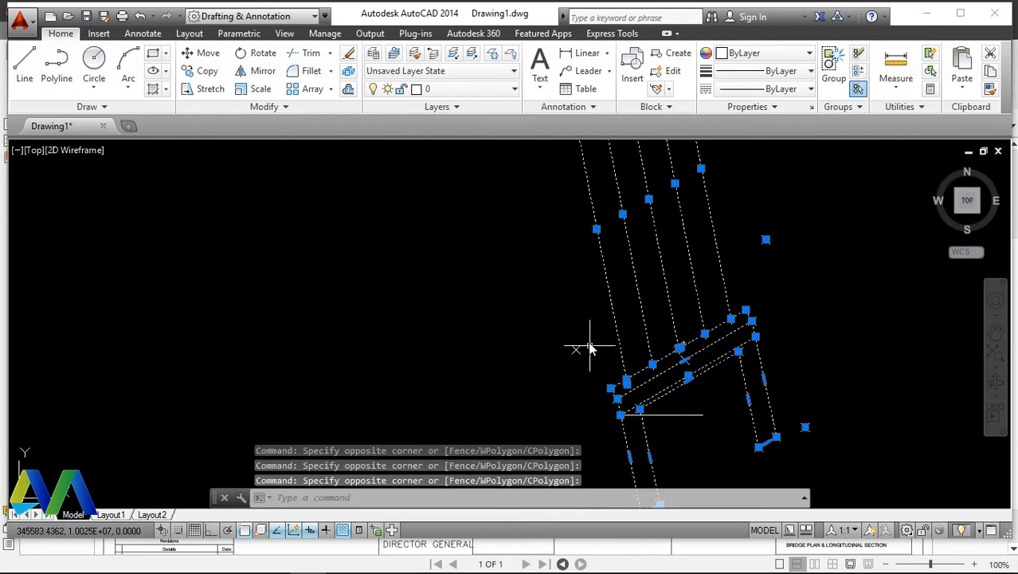
{"action": "scroll", "coordinate": [602, 358], "scroll_direction": "down", "scroll_amount": 3}
{"action": "scroll", "coordinate": [654, 446], "scroll_direction": "up", "scroll_amount": 3}
{"action": "left_click", "coordinate": [658, 446]}
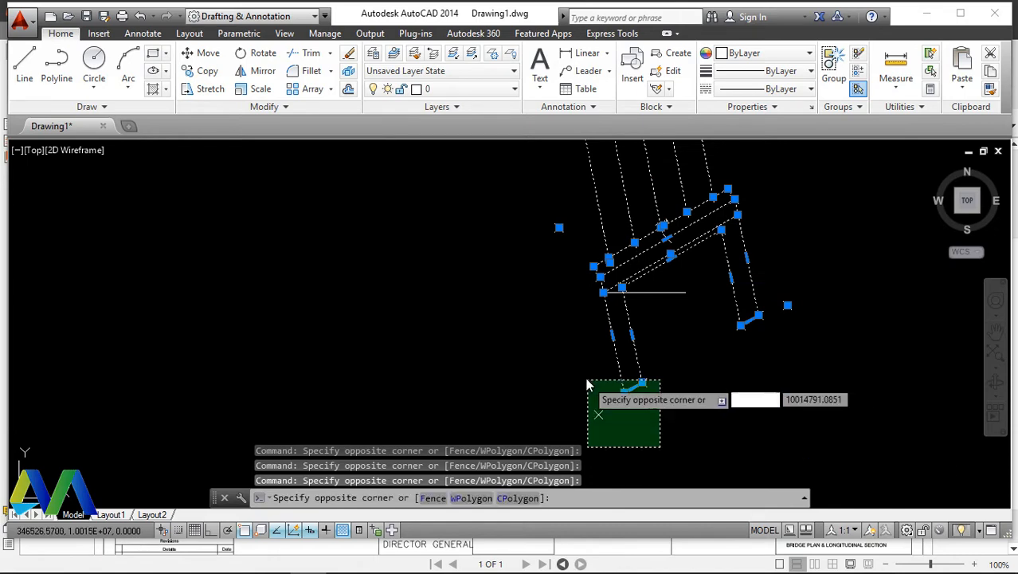
{"action": "left_click", "coordinate": [586, 378]}
{"action": "right_click", "coordinate": [704, 363]}
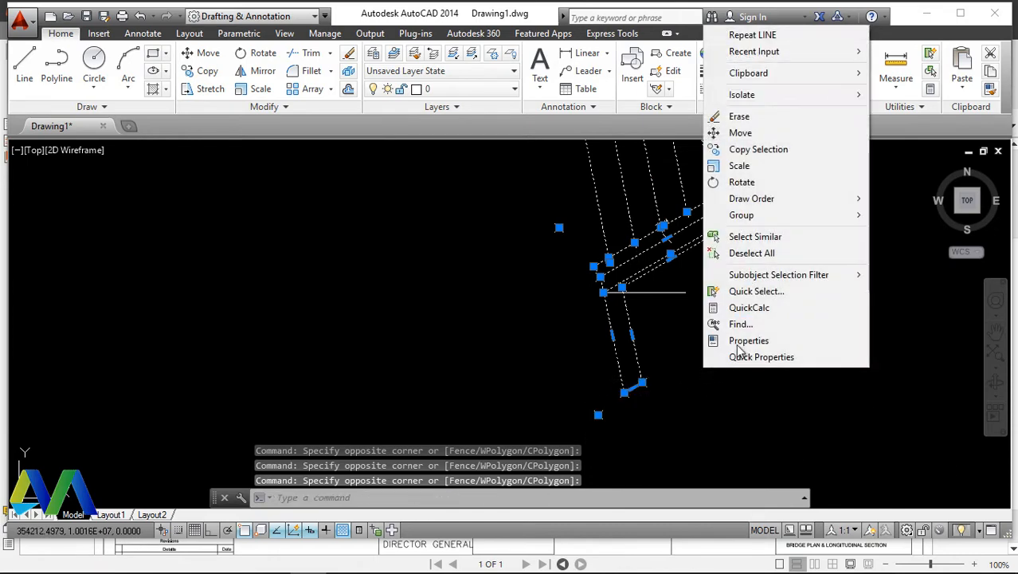
{"action": "left_click", "coordinate": [744, 182]}
{"action": "scroll", "coordinate": [609, 303], "scroll_direction": "up", "scroll_amount": 4}
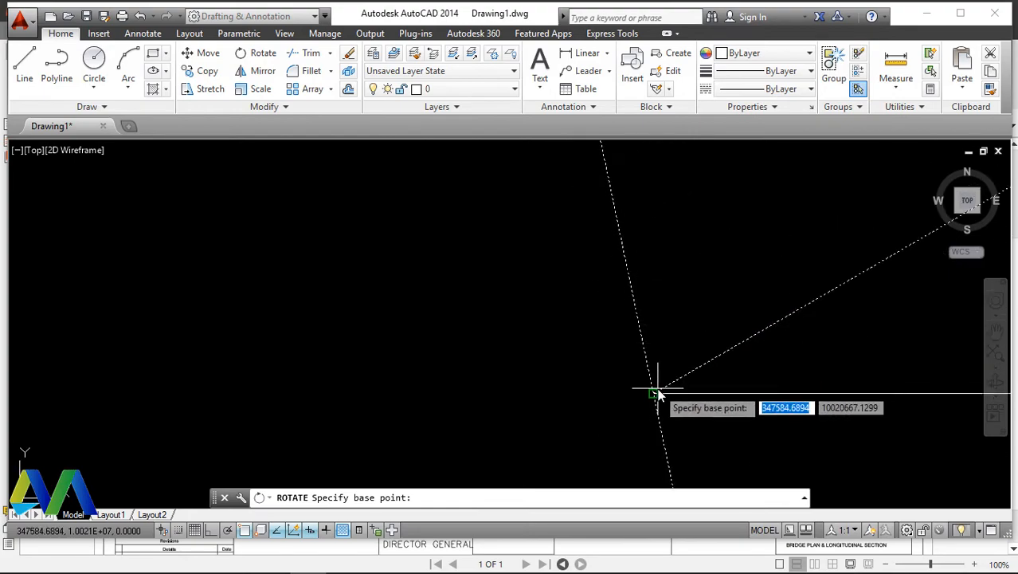
{"action": "left_click", "coordinate": [654, 392]}
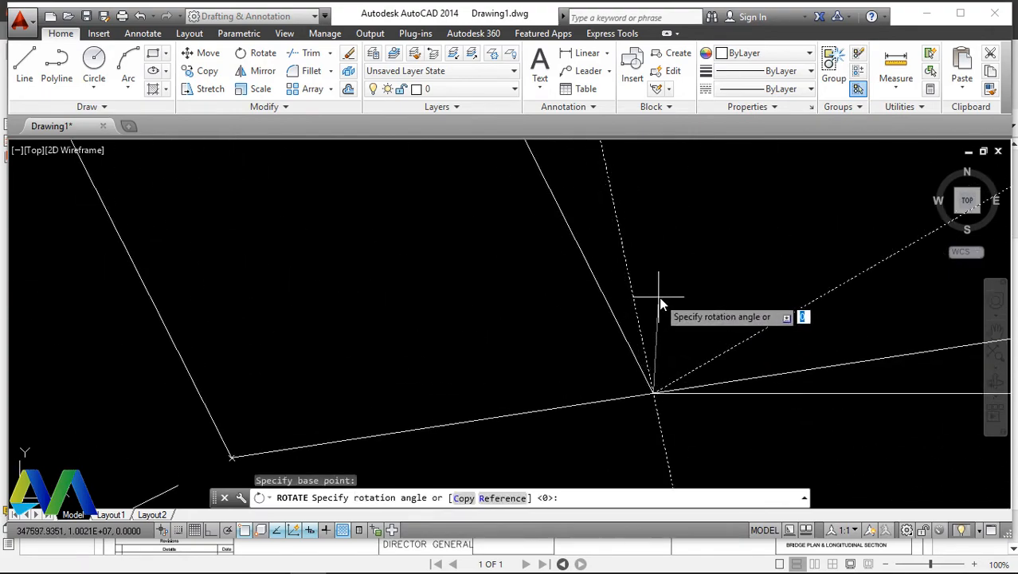
{"action": "scroll", "coordinate": [661, 297], "scroll_direction": "down", "scroll_amount": 4}
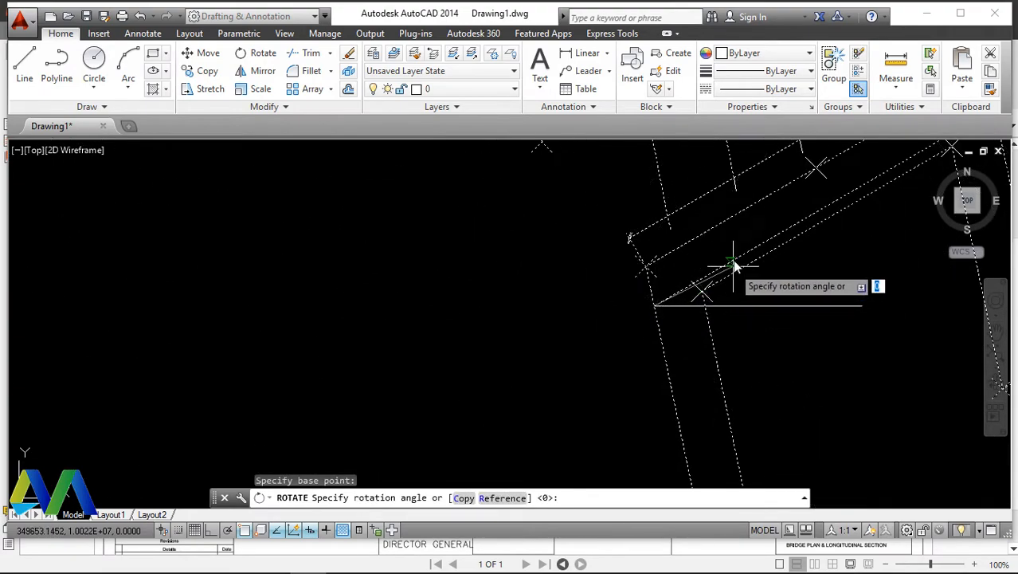
{"action": "scroll", "coordinate": [663, 225], "scroll_direction": "up", "scroll_amount": 2}
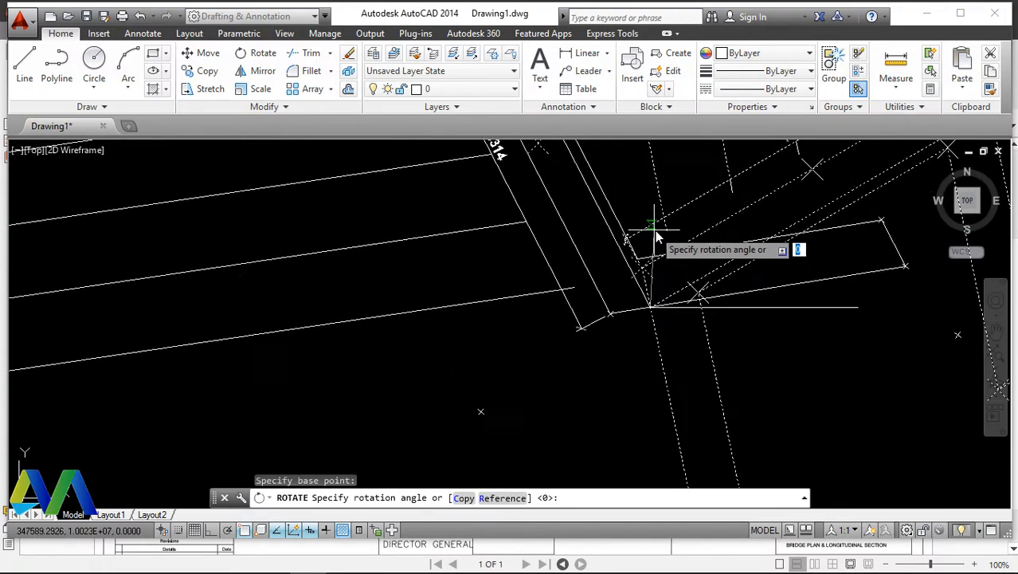
{"action": "scroll", "coordinate": [726, 235], "scroll_direction": "up", "scroll_amount": 4}
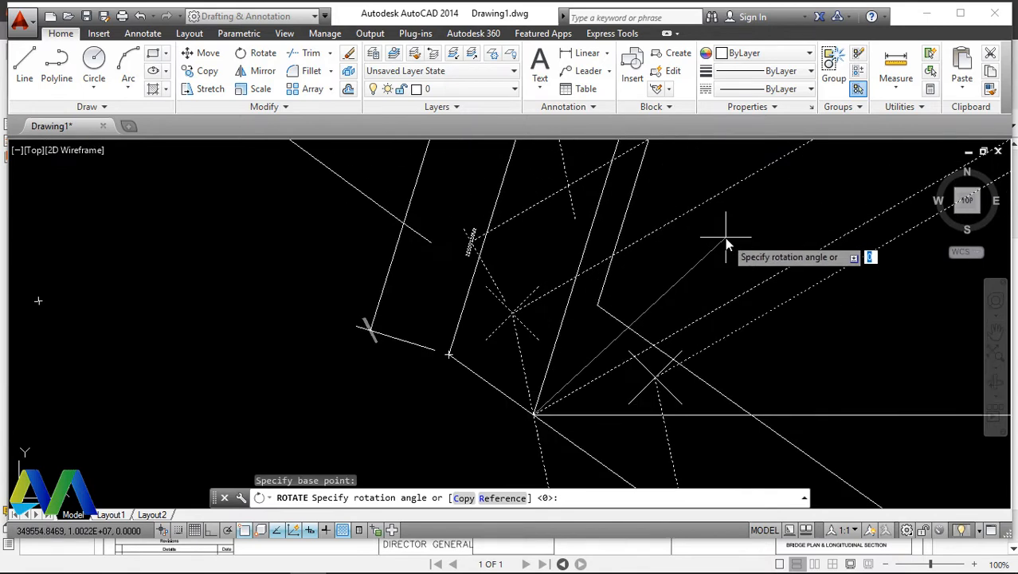
{"action": "left_click", "coordinate": [589, 142]}
{"action": "scroll", "coordinate": [565, 297], "scroll_direction": "down", "scroll_amount": 4}
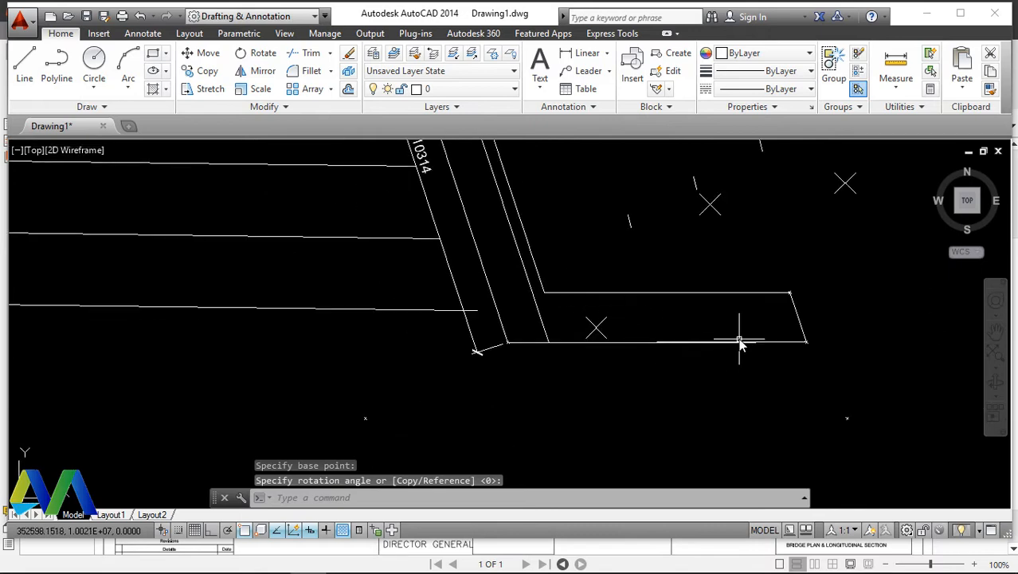
Step: Erase the horizontal reference line lying along the rotated plan's outer wing wall
{"action": "scroll", "coordinate": [690, 341], "scroll_direction": "up", "scroll_amount": 8}
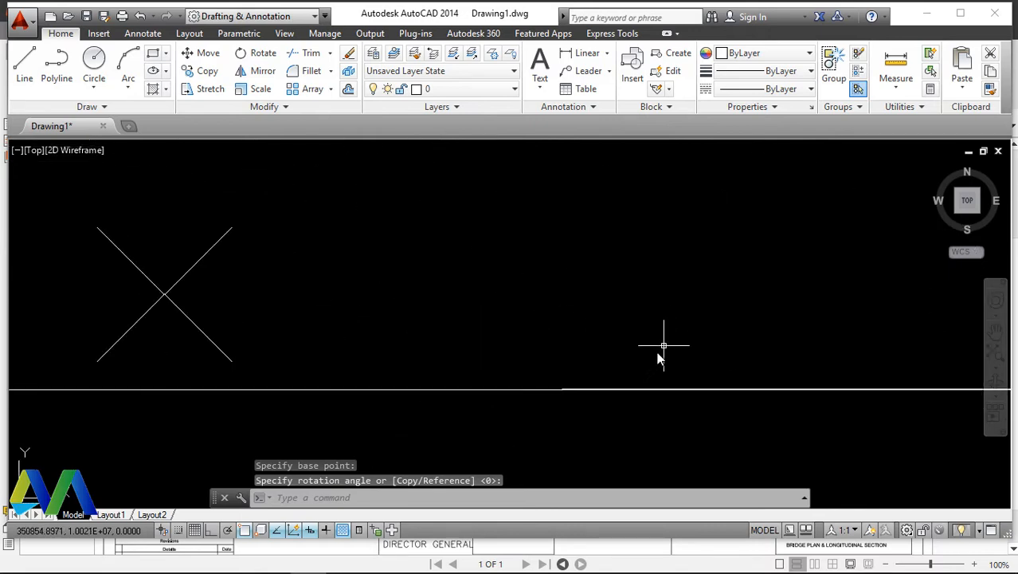
{"action": "left_click", "coordinate": [628, 390]}
{"action": "right_click", "coordinate": [628, 277]}
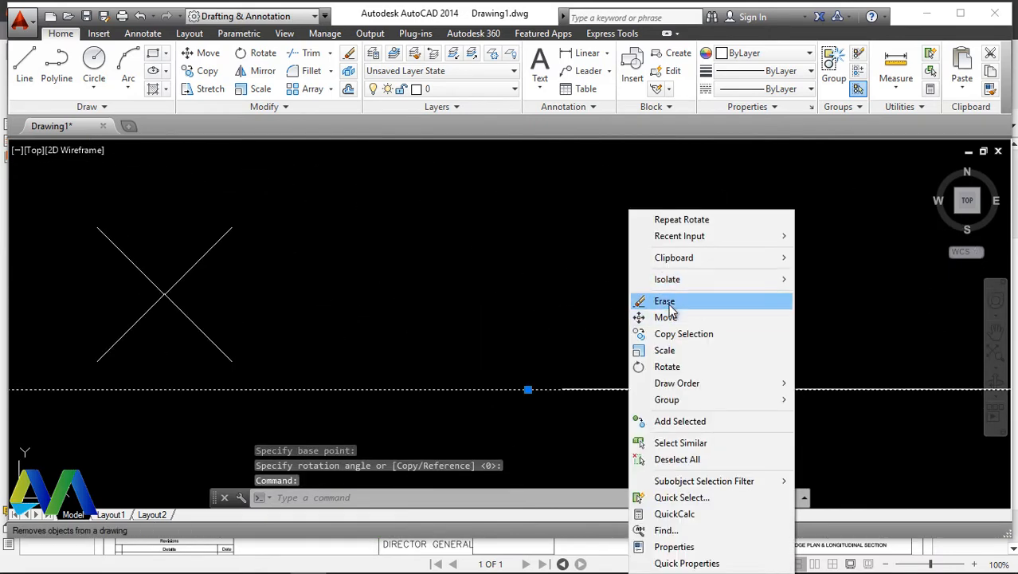
{"action": "left_click", "coordinate": [665, 301]}
Step: Examine the alignment of the wing walls, abutments and girder lines across the rotated bridge plan
{"action": "scroll", "coordinate": [660, 326], "scroll_direction": "down", "scroll_amount": 8}
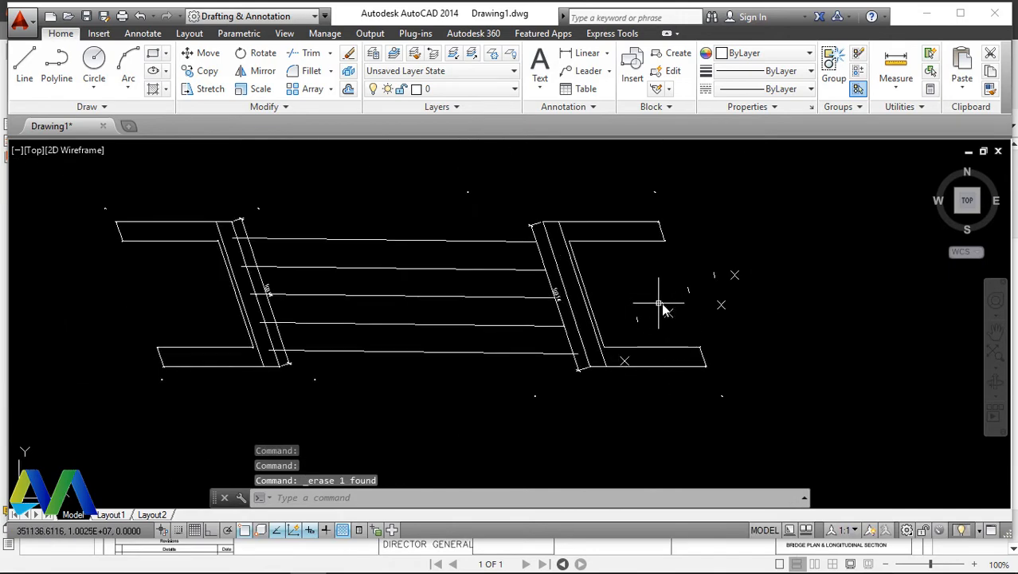
{"action": "scroll", "coordinate": [657, 303], "scroll_direction": "up", "scroll_amount": 6}
{"action": "scroll", "coordinate": [570, 369], "scroll_direction": "down", "scroll_amount": 7}
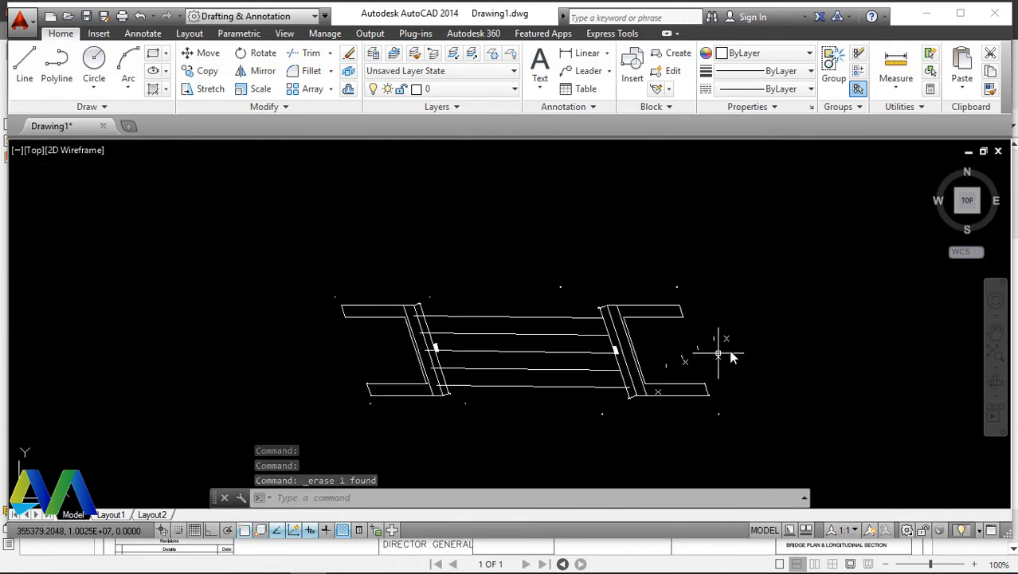
{"action": "scroll", "coordinate": [381, 320], "scroll_direction": "up", "scroll_amount": 4}
{"action": "scroll", "coordinate": [407, 298], "scroll_direction": "down", "scroll_amount": 5}
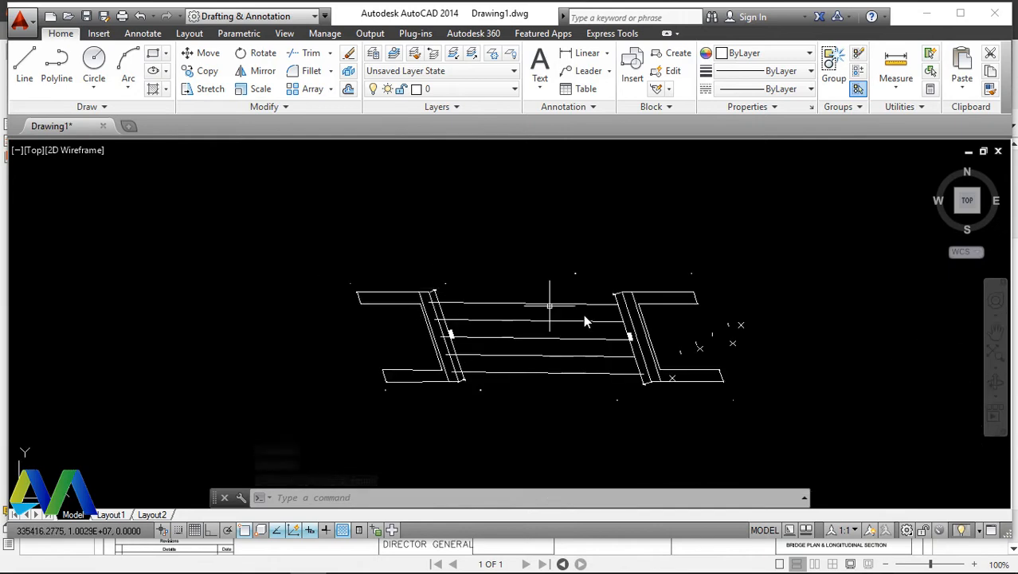
{"action": "scroll", "coordinate": [655, 331], "scroll_direction": "up", "scroll_amount": 5}
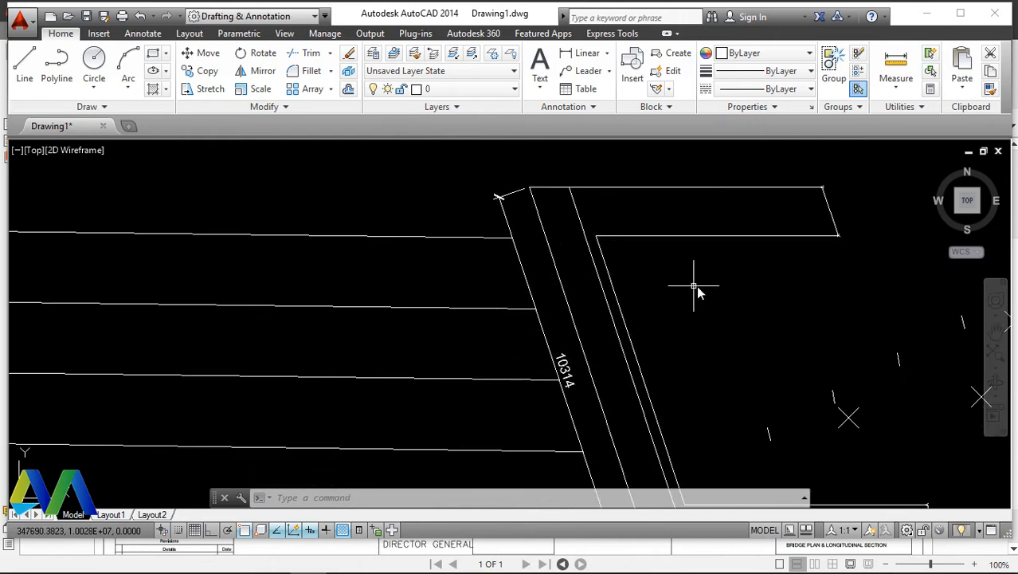
{"action": "scroll", "coordinate": [693, 285], "scroll_direction": "down", "scroll_amount": 5}
{"action": "scroll", "coordinate": [513, 351], "scroll_direction": "up", "scroll_amount": 4}
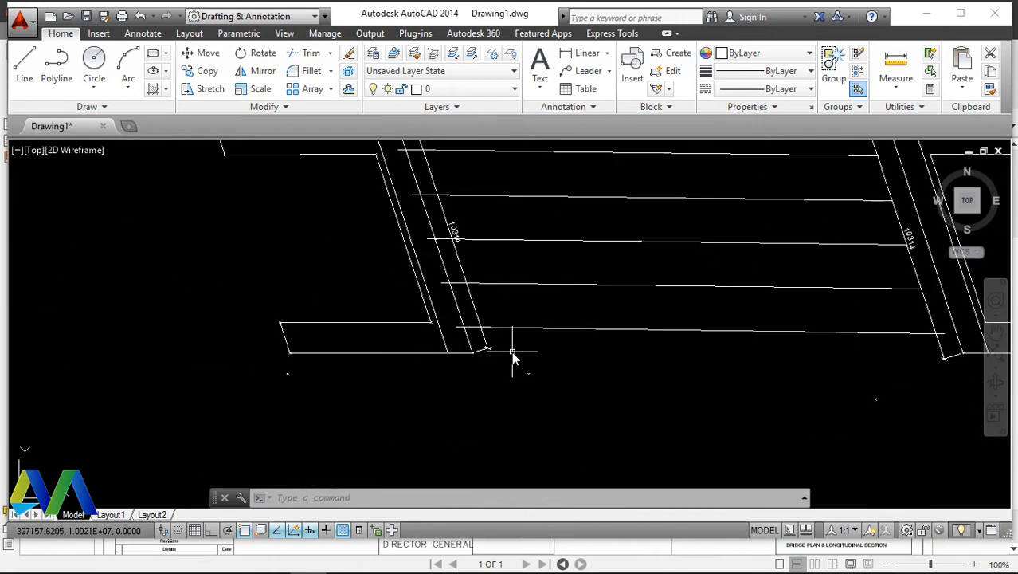
Step: Undo the erasure of the reference line and the rotation of the bridge plan
{"action": "left_click", "coordinate": [140, 17]}
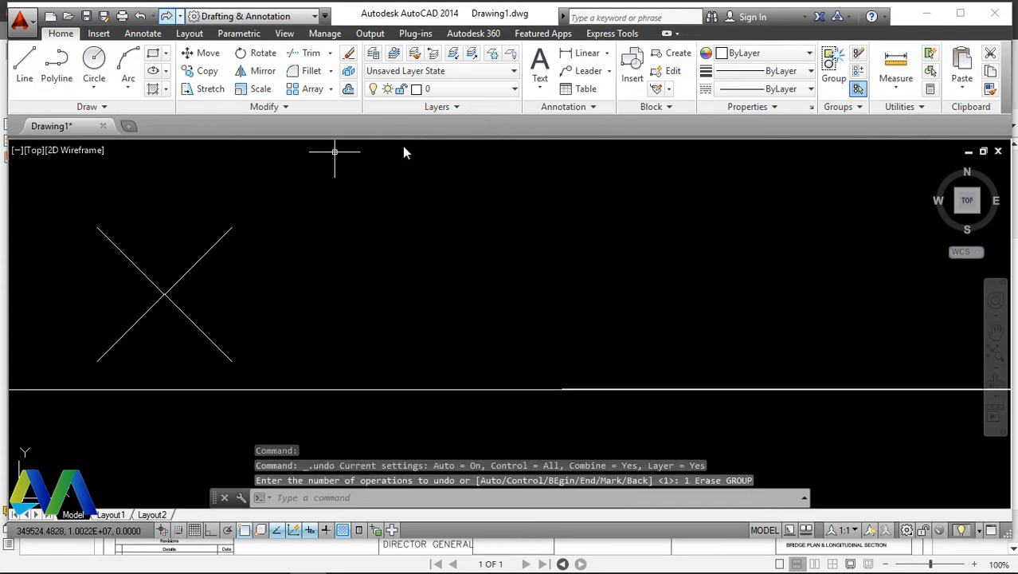
{"action": "scroll", "coordinate": [561, 300], "scroll_direction": "down", "scroll_amount": 4}
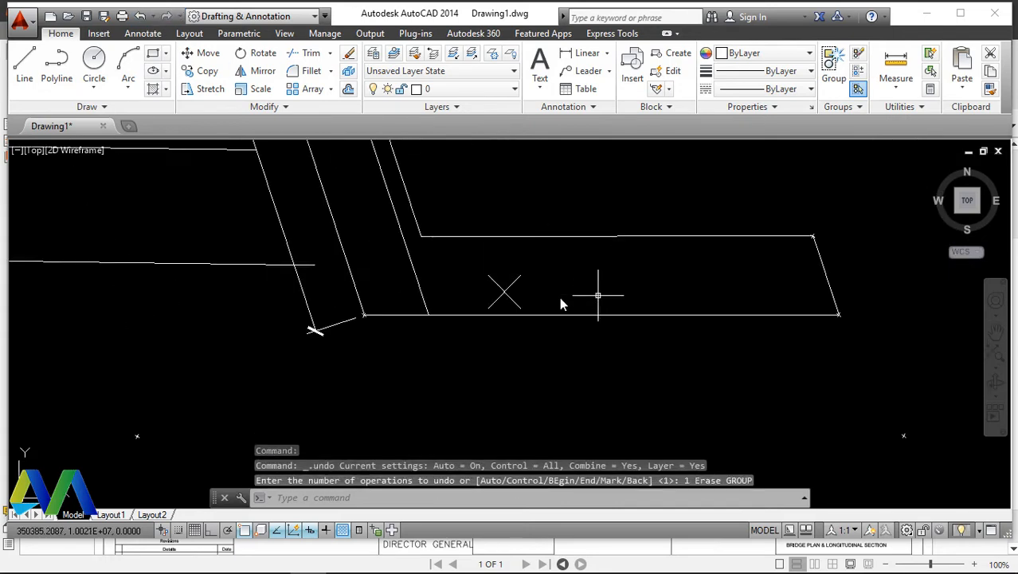
{"action": "left_click", "coordinate": [140, 16]}
{"action": "left_click", "coordinate": [140, 17]}
Step: Draw a horizontal reference line rightward from the outer end corner of the lower abutment's left wing wall
{"action": "scroll", "coordinate": [629, 377], "scroll_direction": "up", "scroll_amount": 3}
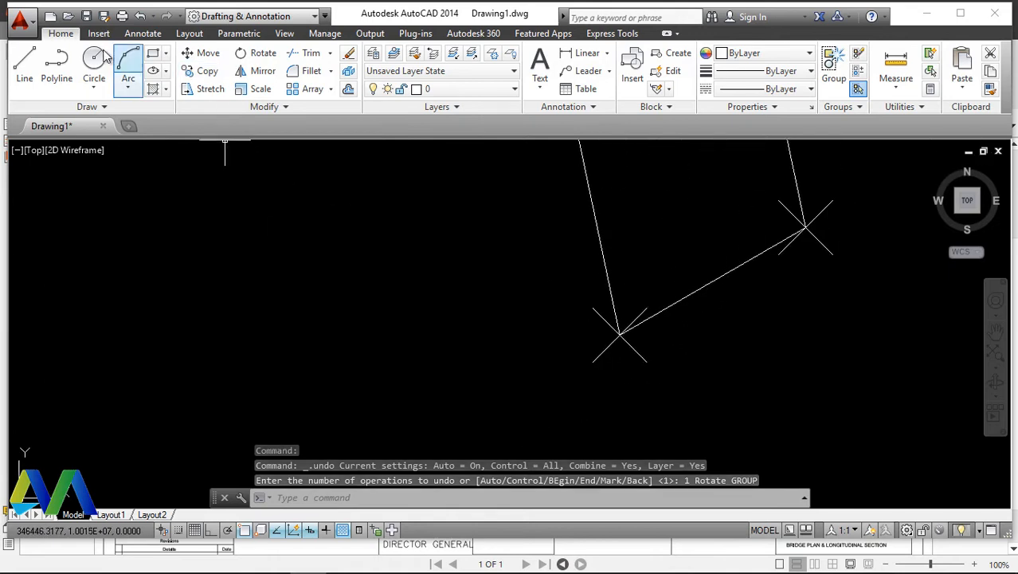
{"action": "left_click", "coordinate": [24, 64]}
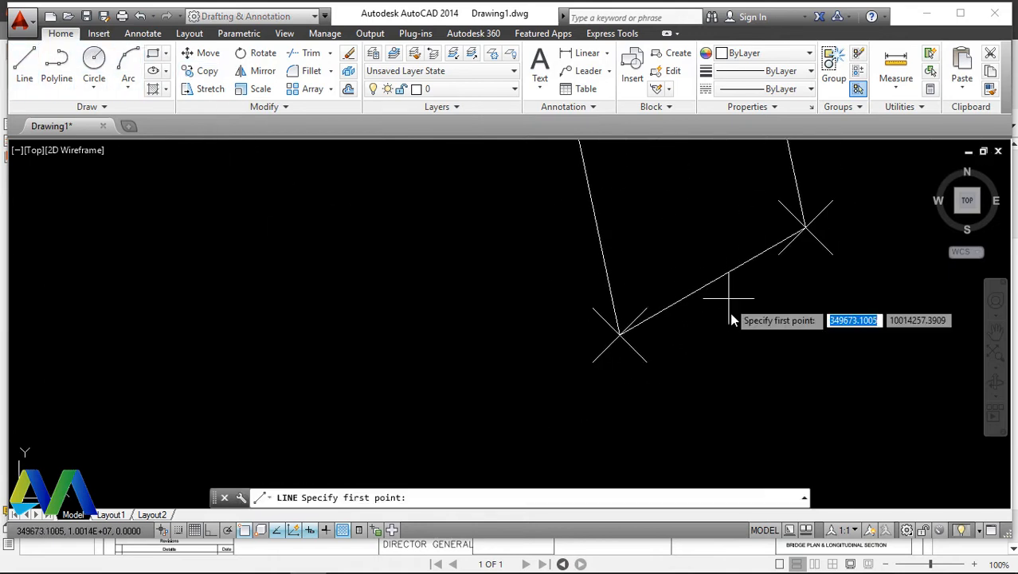
{"action": "left_click", "coordinate": [619, 335]}
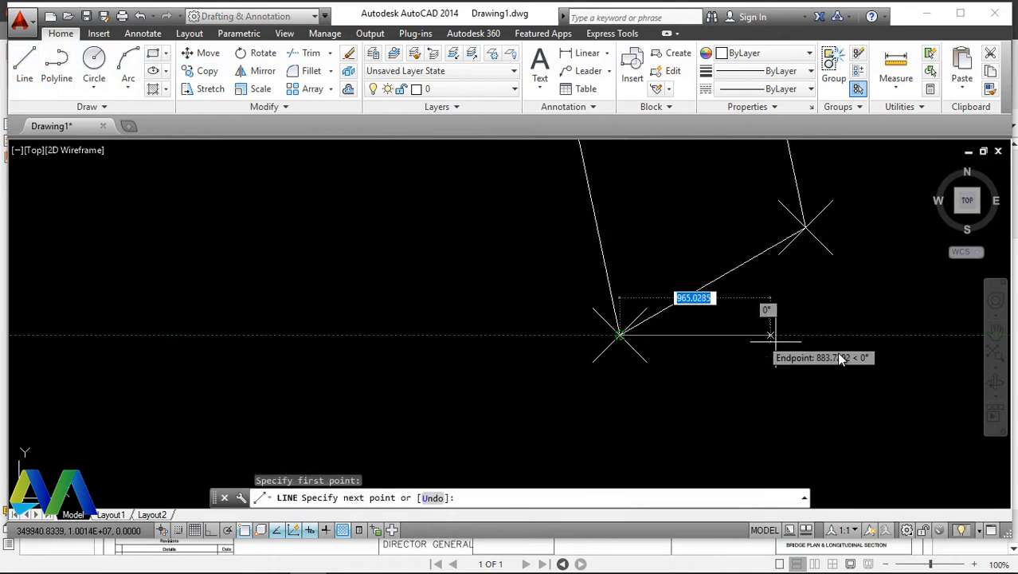
{"action": "left_click", "coordinate": [904, 332]}
{"action": "right_click", "coordinate": [903, 328]}
{"action": "left_click", "coordinate": [917, 334]}
Step: Rotate the whole bridge plan about the left wing wall's outer end corner, aligning the wing wall with the new horizontal reference line
{"action": "left_click", "coordinate": [843, 196]}
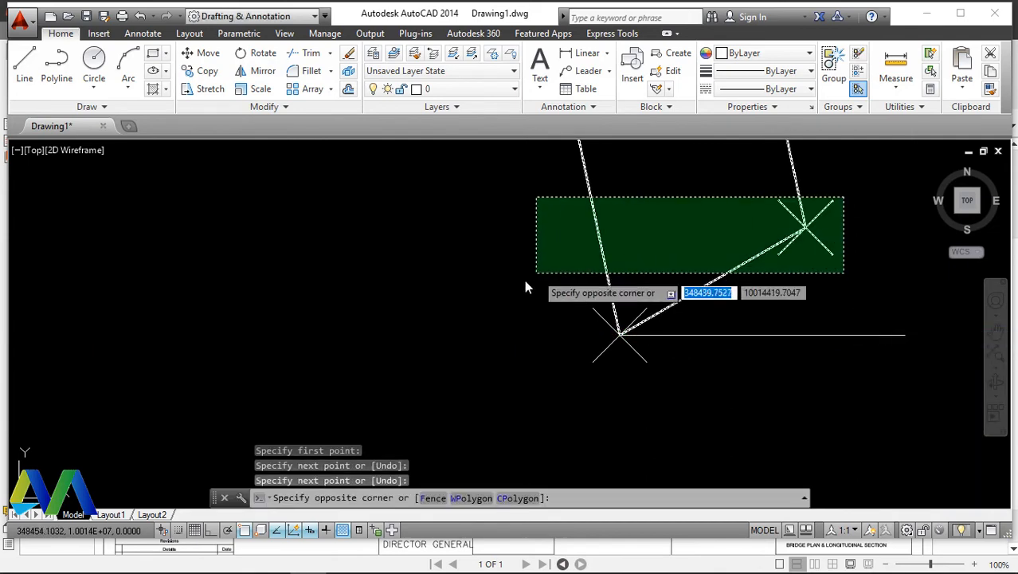
{"action": "left_click", "coordinate": [504, 317]}
{"action": "scroll", "coordinate": [564, 421], "scroll_direction": "down", "scroll_amount": 7}
{"action": "scroll", "coordinate": [593, 420], "scroll_direction": "down", "scroll_amount": 4}
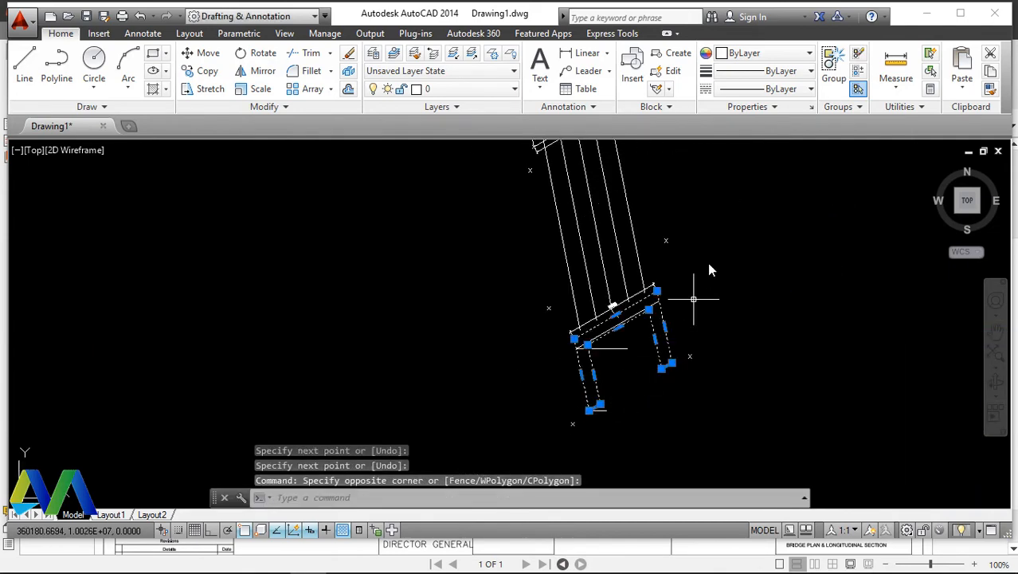
{"action": "scroll", "coordinate": [696, 311], "scroll_direction": "down", "scroll_amount": 3}
{"action": "left_click", "coordinate": [702, 195]}
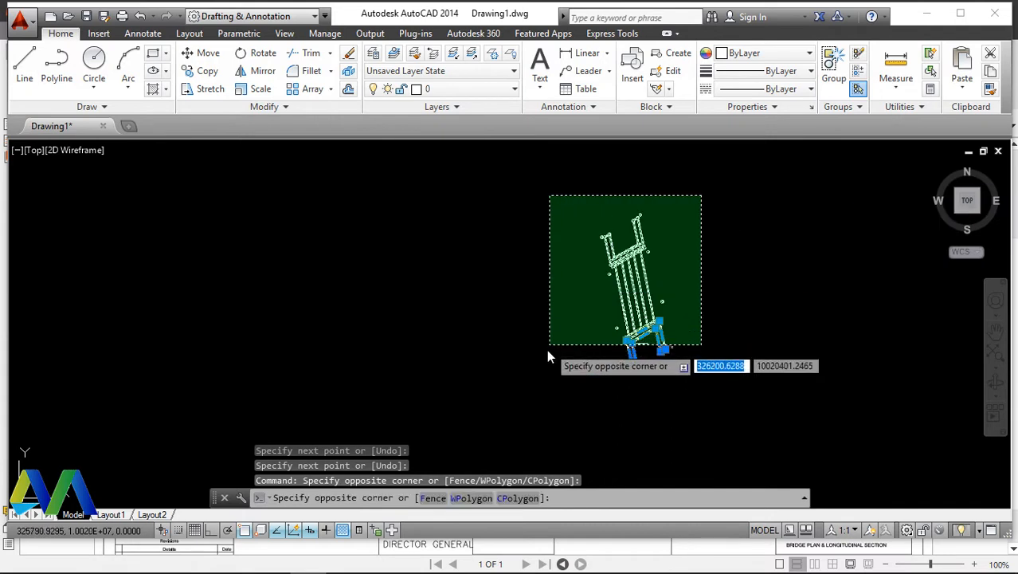
{"action": "left_click", "coordinate": [514, 378]}
{"action": "left_click", "coordinate": [697, 205]}
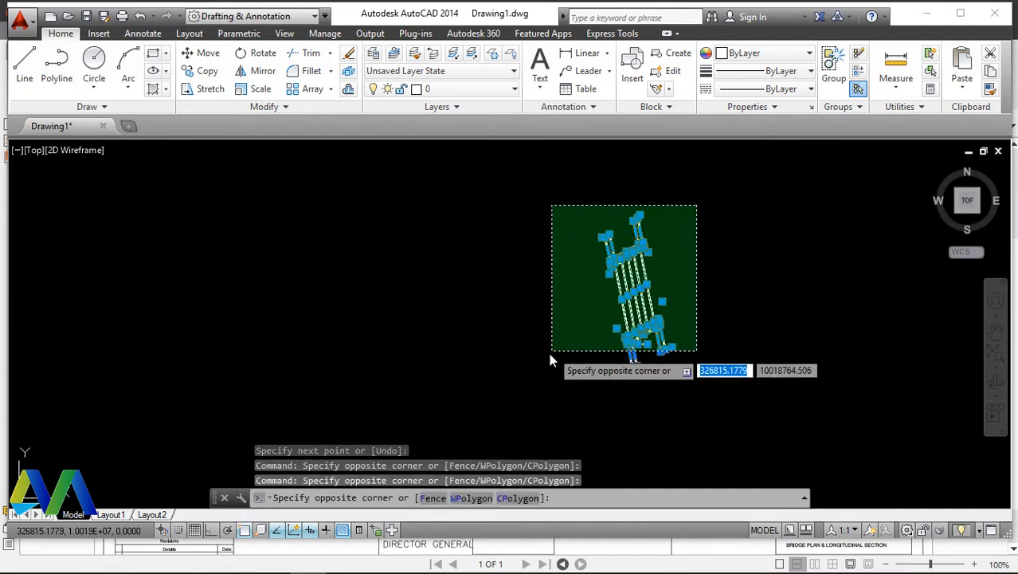
{"action": "left_click", "coordinate": [548, 355]}
{"action": "scroll", "coordinate": [622, 389], "scroll_direction": "up", "scroll_amount": 3}
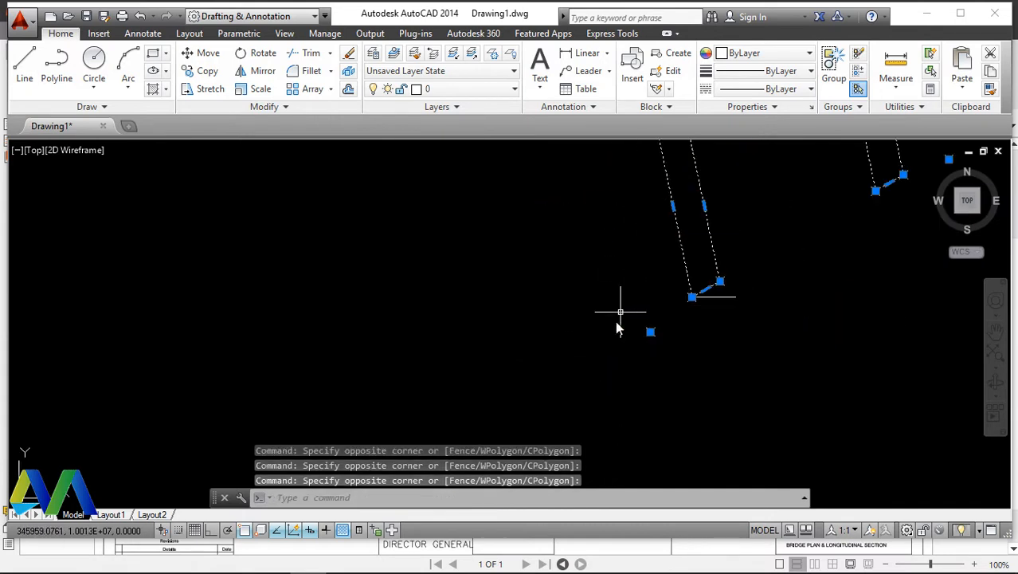
{"action": "scroll", "coordinate": [620, 306], "scroll_direction": "down", "scroll_amount": 3}
{"action": "left_click", "coordinate": [690, 208]}
{"action": "left_click", "coordinate": [559, 305]}
{"action": "right_click", "coordinate": [727, 219]}
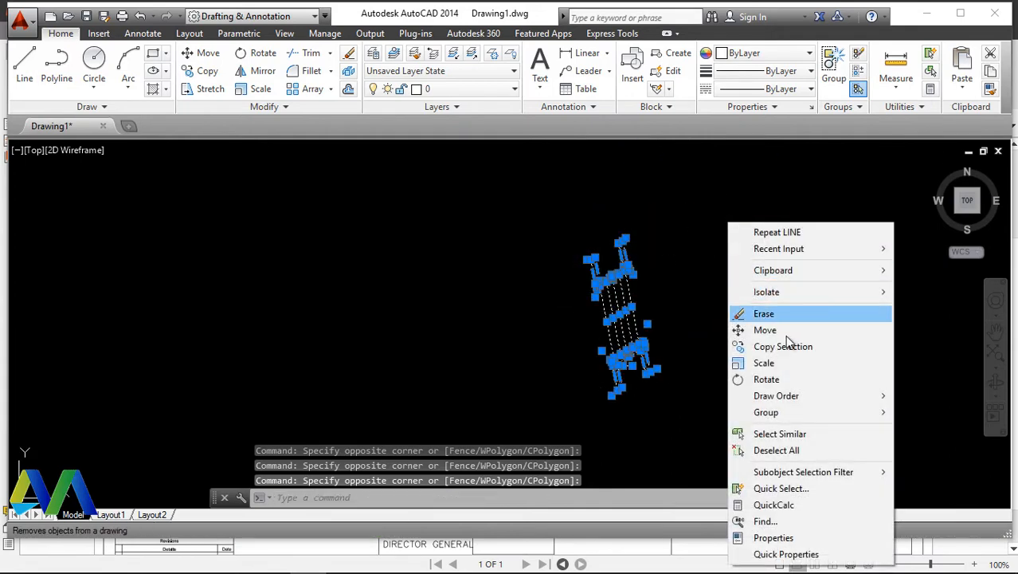
{"action": "left_click", "coordinate": [759, 379]}
{"action": "scroll", "coordinate": [605, 368], "scroll_direction": "up", "scroll_amount": 8}
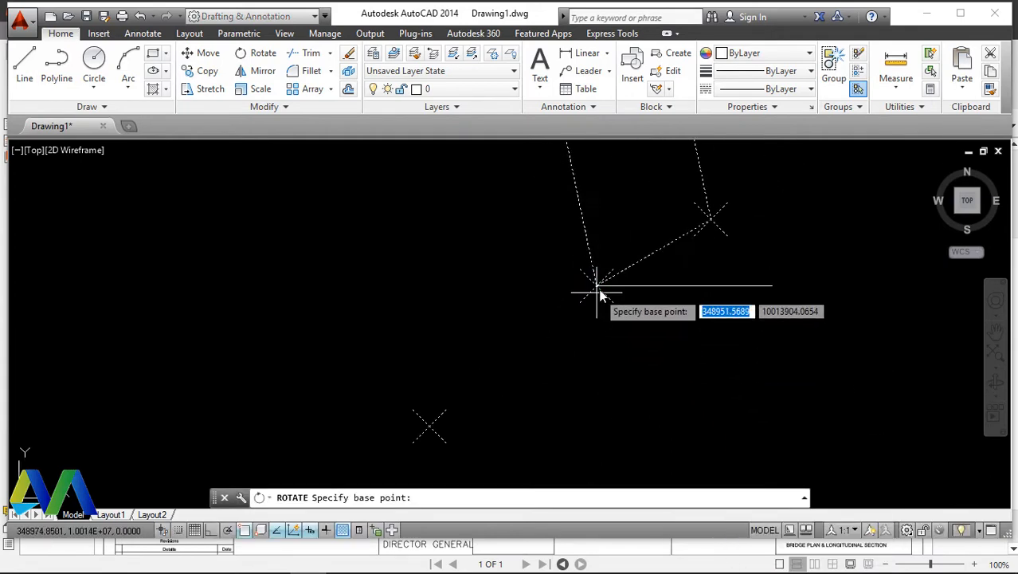
{"action": "left_click", "coordinate": [555, 275]}
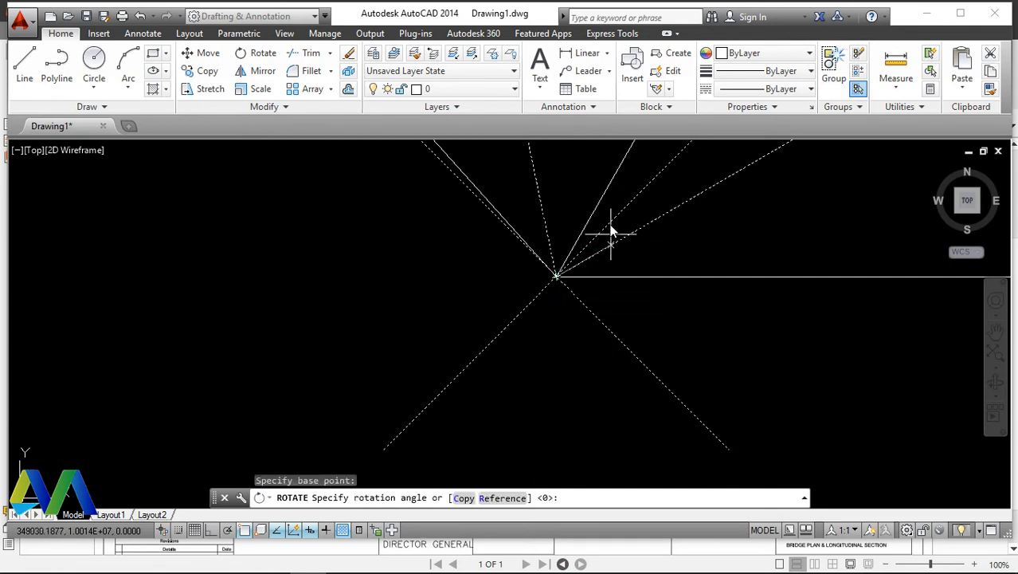
{"action": "scroll", "coordinate": [590, 215], "scroll_direction": "down", "scroll_amount": 4}
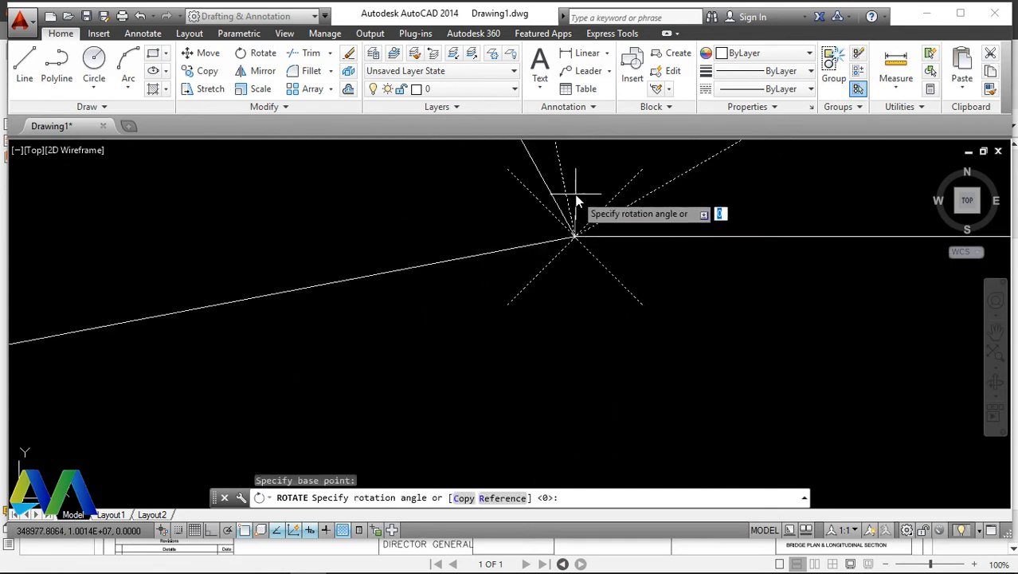
{"action": "scroll", "coordinate": [578, 199], "scroll_direction": "up", "scroll_amount": 4}
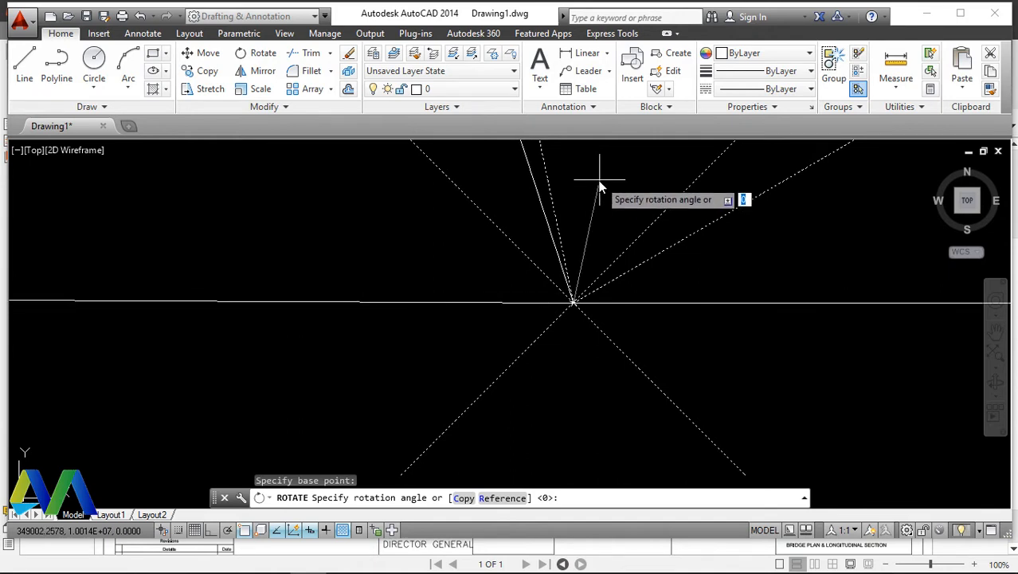
{"action": "left_click", "coordinate": [600, 186]}
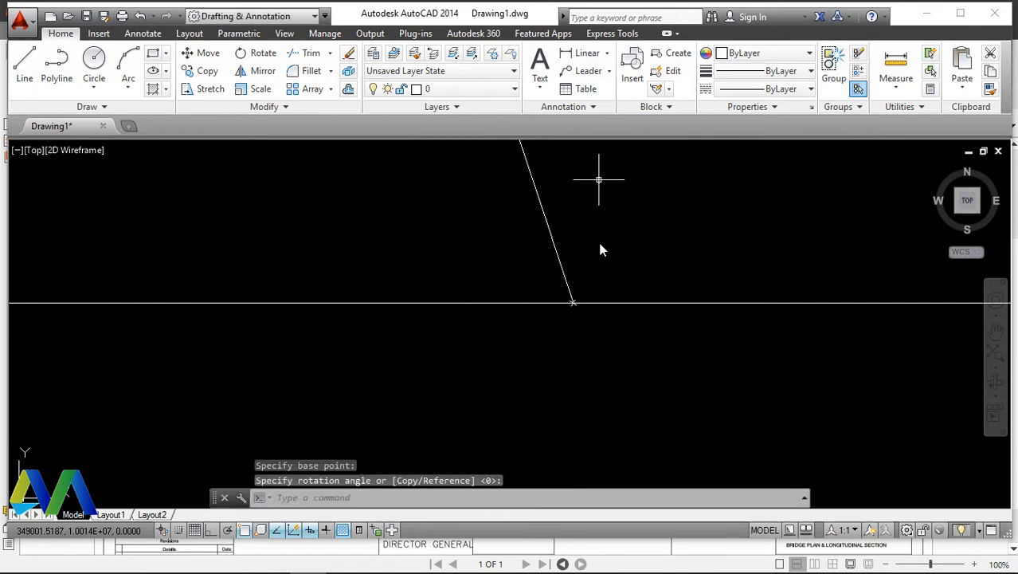
Step: Erase the horizontal reference line extending from the lower wing wall of the right-hand abutment
{"action": "scroll", "coordinate": [603, 330], "scroll_direction": "up", "scroll_amount": 5}
{"action": "left_click", "coordinate": [675, 331]}
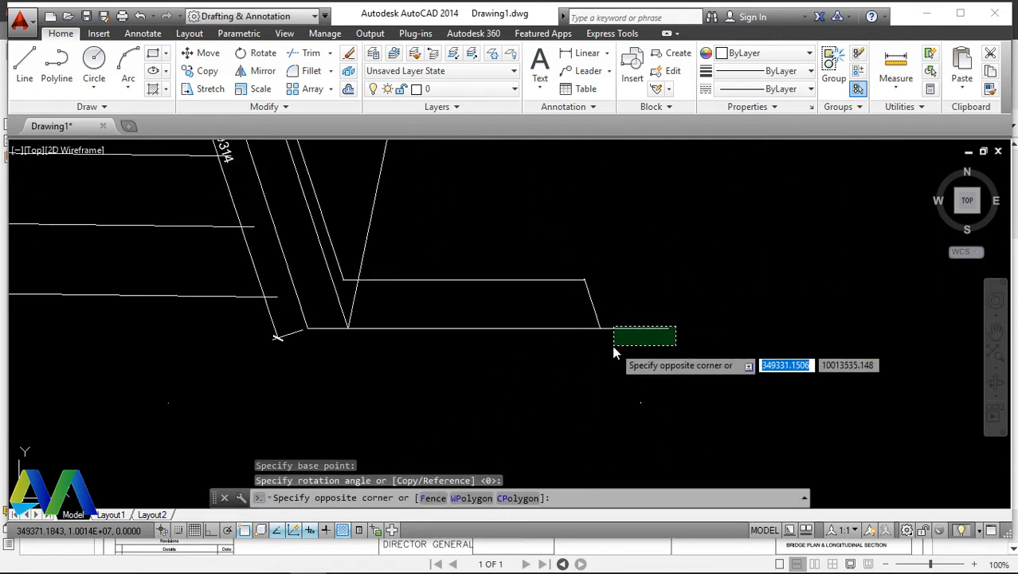
{"action": "left_click", "coordinate": [611, 344]}
{"action": "right_click", "coordinate": [683, 208]}
{"action": "left_click", "coordinate": [721, 300]}
{"action": "scroll", "coordinate": [609, 298], "scroll_direction": "down", "scroll_amount": 3}
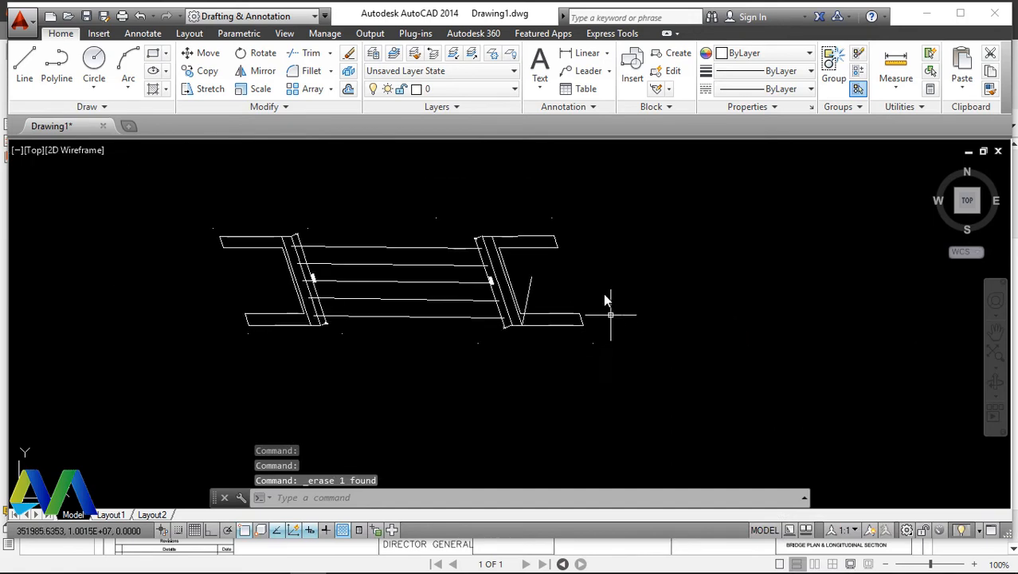
Step: Erase the leftover slanted reference line rising from the lower corner of the right-hand abutment
{"action": "scroll", "coordinate": [542, 282], "scroll_direction": "up", "scroll_amount": 4}
{"action": "left_click", "coordinate": [536, 276]}
{"action": "left_click", "coordinate": [442, 301]}
{"action": "right_click", "coordinate": [648, 210]}
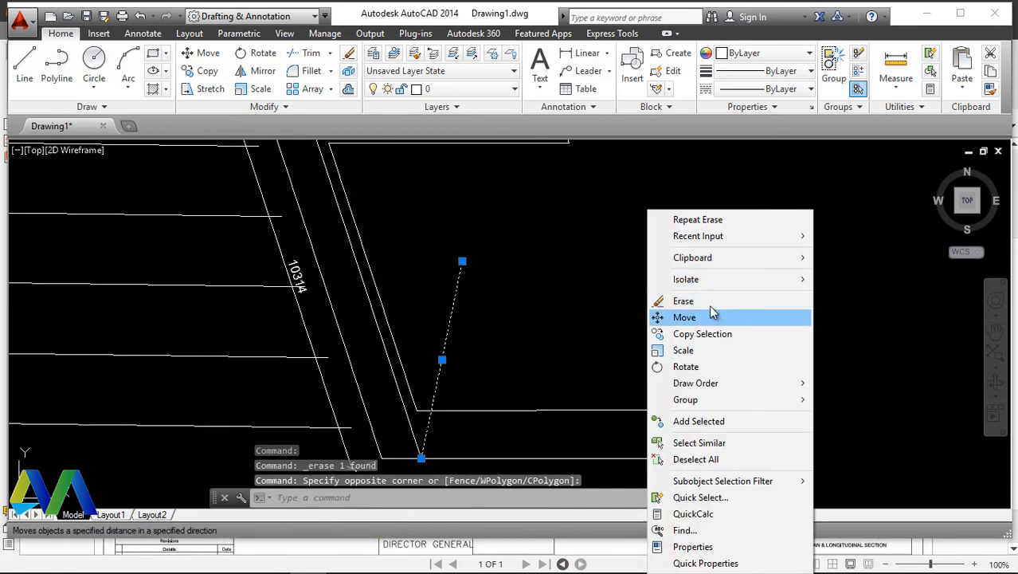
{"action": "left_click", "coordinate": [707, 301]}
Step: Examine the alignment of the wing walls and girder lines and the 10314 dimension beside the left-hand abutment
{"action": "scroll", "coordinate": [709, 306], "scroll_direction": "down", "scroll_amount": 4}
{"action": "scroll", "coordinate": [629, 299], "scroll_direction": "up", "scroll_amount": 2}
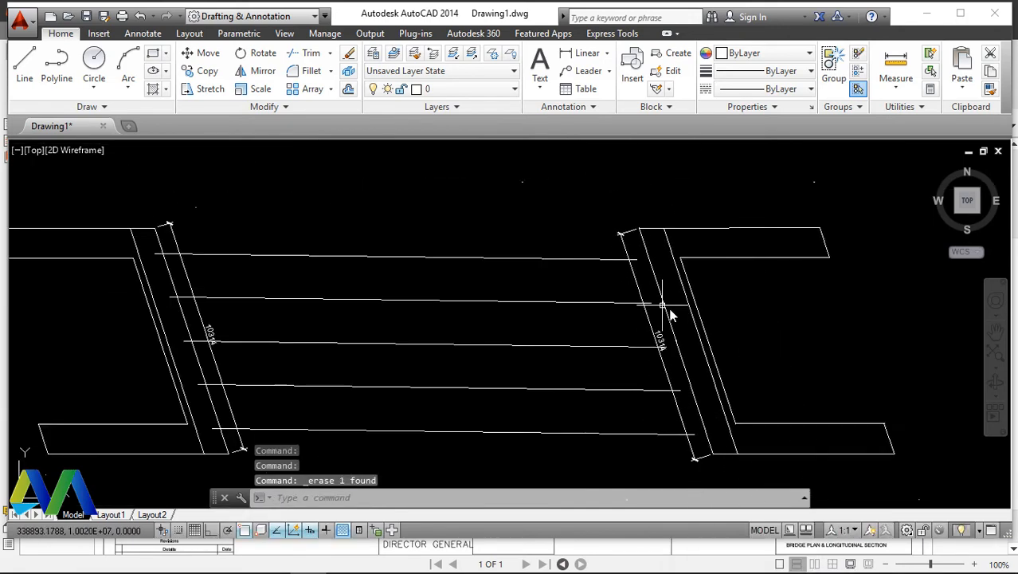
{"action": "scroll", "coordinate": [664, 302], "scroll_direction": "down", "scroll_amount": 2}
{"action": "scroll", "coordinate": [273, 269], "scroll_direction": "up", "scroll_amount": 4}
{"action": "scroll", "coordinate": [333, 251], "scroll_direction": "down", "scroll_amount": 4}
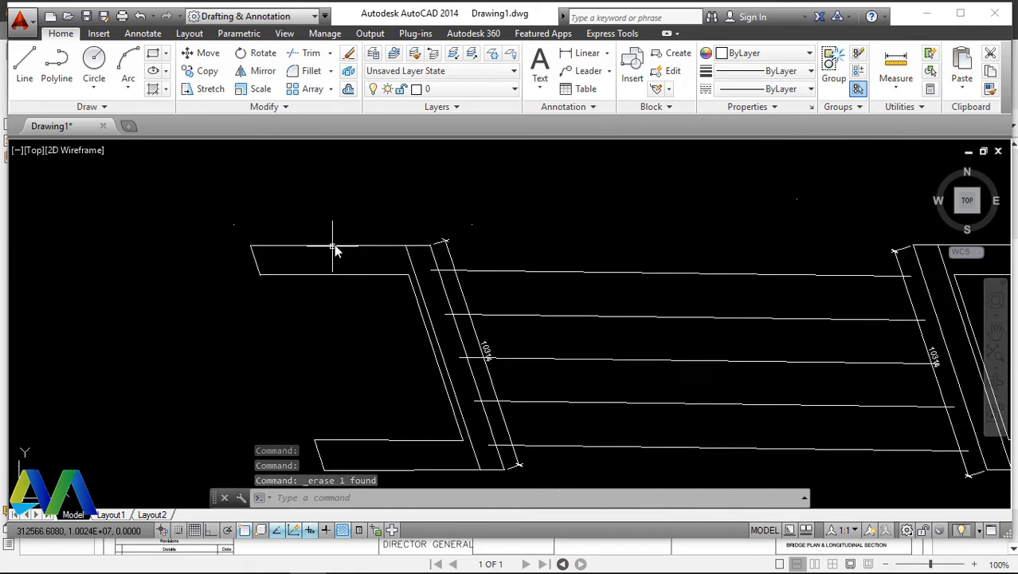
{"action": "scroll", "coordinate": [480, 362], "scroll_direction": "up", "scroll_amount": 4}
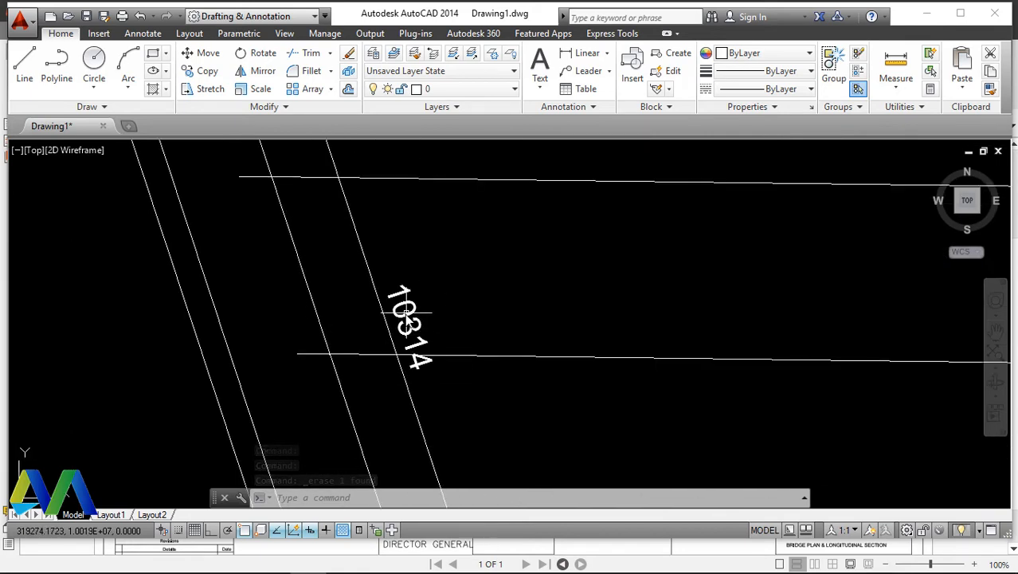
{"action": "left_click", "coordinate": [415, 309]}
{"action": "scroll", "coordinate": [412, 313], "scroll_direction": "down", "scroll_amount": 3}
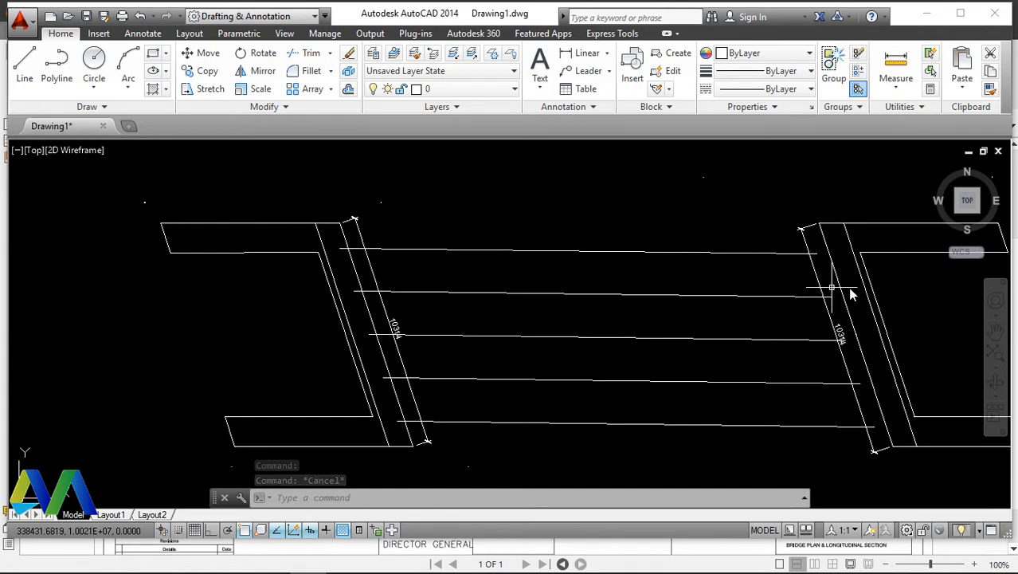
Step: With Ortho on, draw a vertical line about 11,800 units long upward from where the lowest girder line meets the left abutment's face
{"action": "left_click", "coordinate": [23, 70]}
{"action": "scroll", "coordinate": [406, 422], "scroll_direction": "up", "scroll_amount": 4}
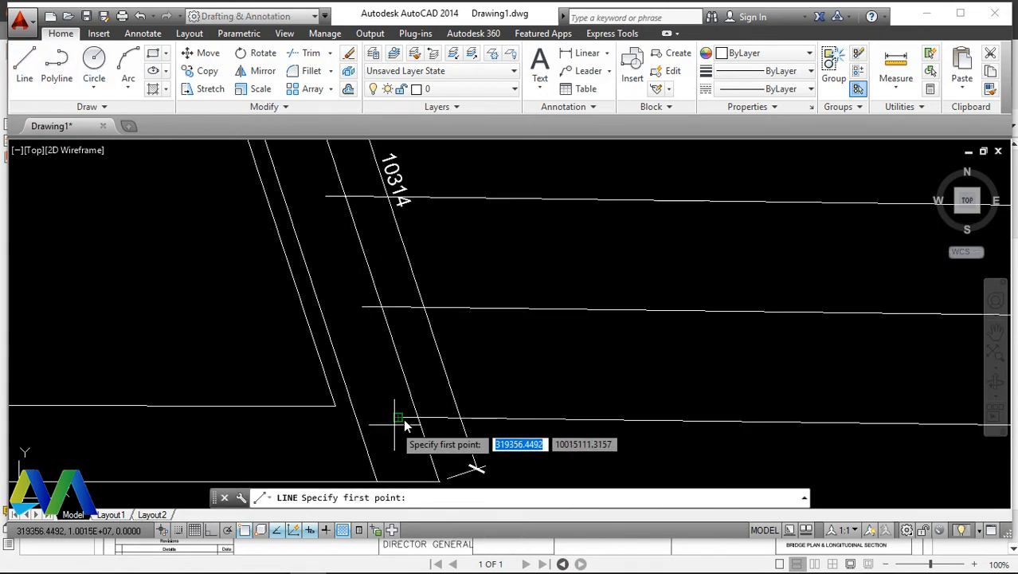
{"action": "left_click", "coordinate": [417, 418]}
{"action": "scroll", "coordinate": [446, 452], "scroll_direction": "down", "scroll_amount": 3}
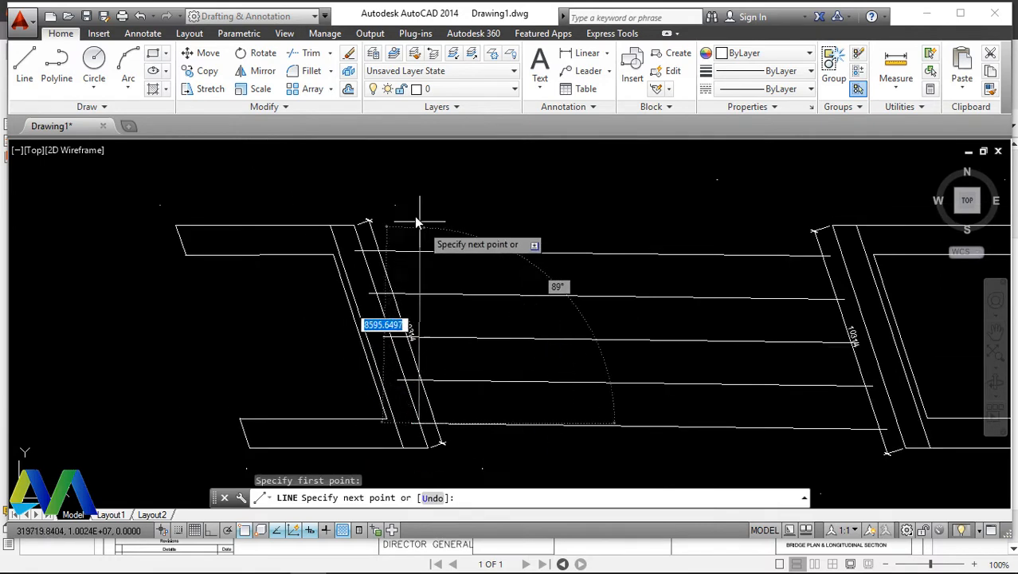
{"action": "left_click", "coordinate": [216, 533]}
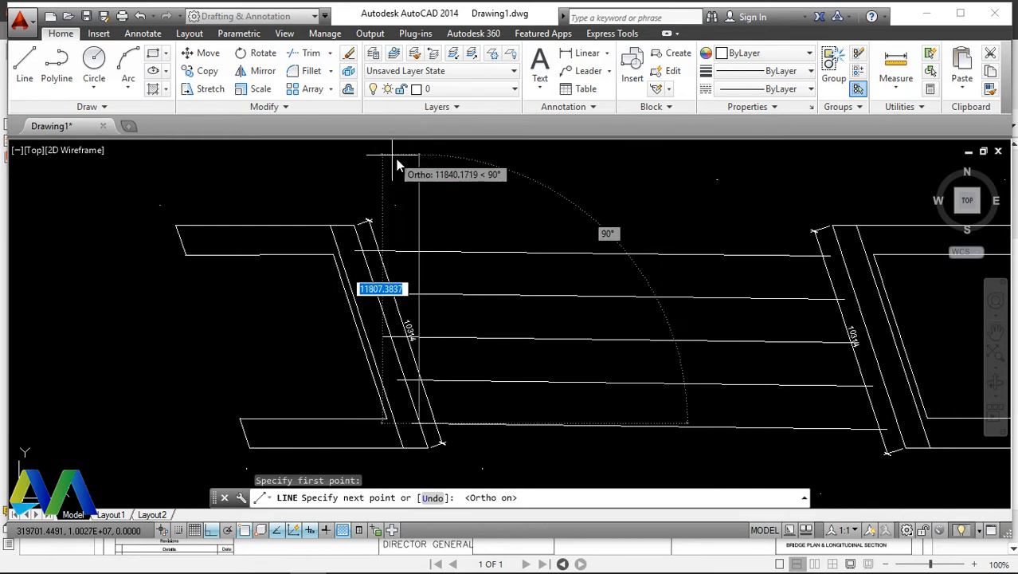
{"action": "right_click", "coordinate": [417, 169]}
{"action": "left_click", "coordinate": [426, 166]}
{"action": "scroll", "coordinate": [416, 197], "scroll_direction": "down", "scroll_amount": 3}
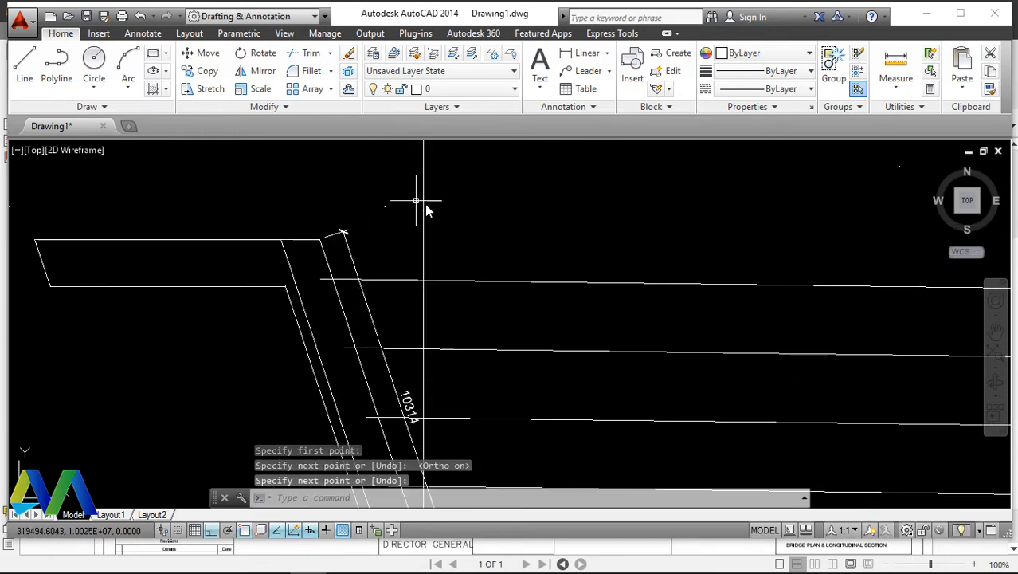
{"action": "scroll", "coordinate": [428, 268], "scroll_direction": "up", "scroll_amount": 2}
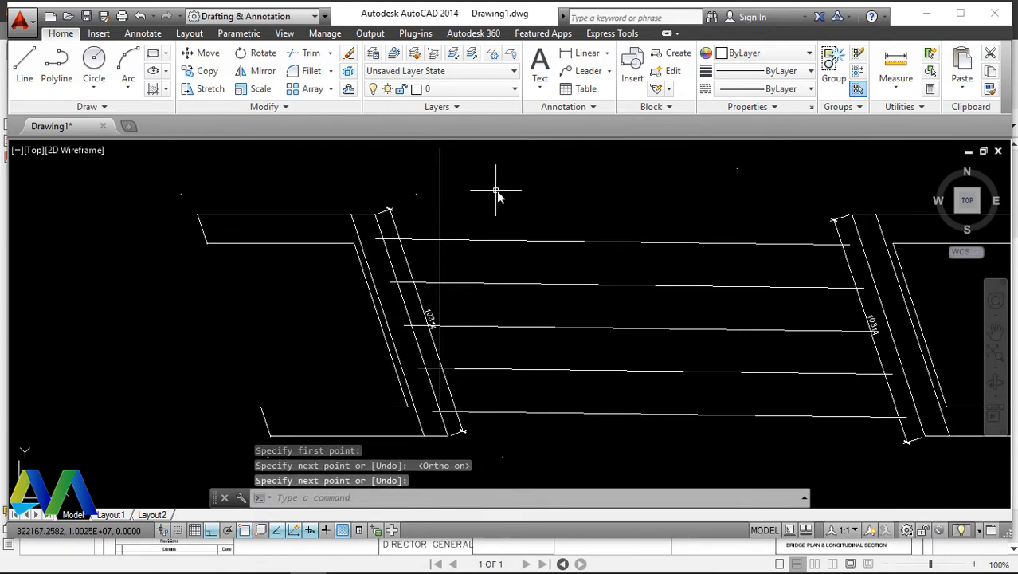
Step: Try to copy the vertical line horizontally toward the right-hand abutment, using its upper endpoint as base point
{"action": "left_click", "coordinate": [495, 194]}
{"action": "left_click", "coordinate": [428, 216]}
{"action": "right_click", "coordinate": [517, 212]}
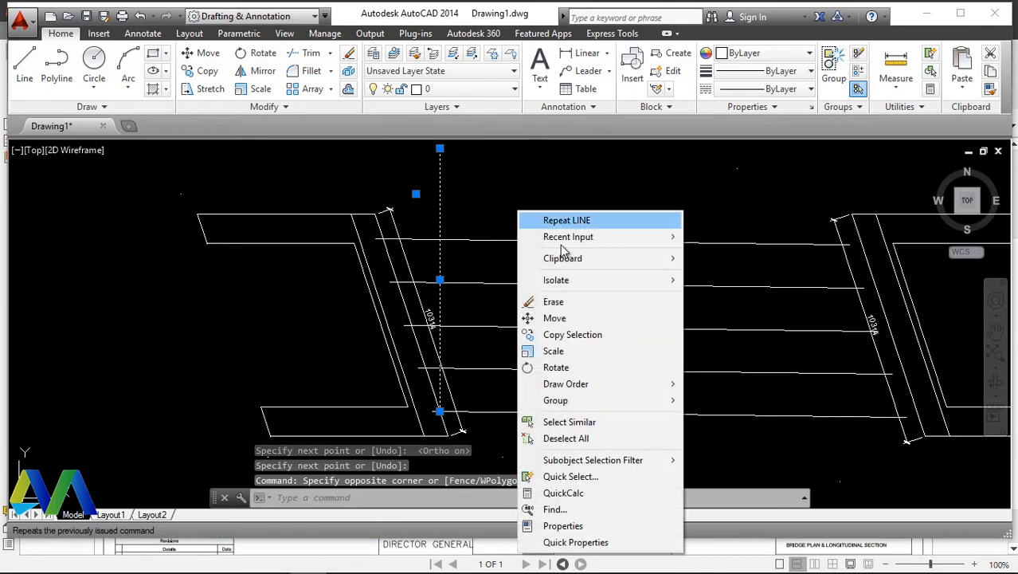
{"action": "left_click", "coordinate": [570, 334]}
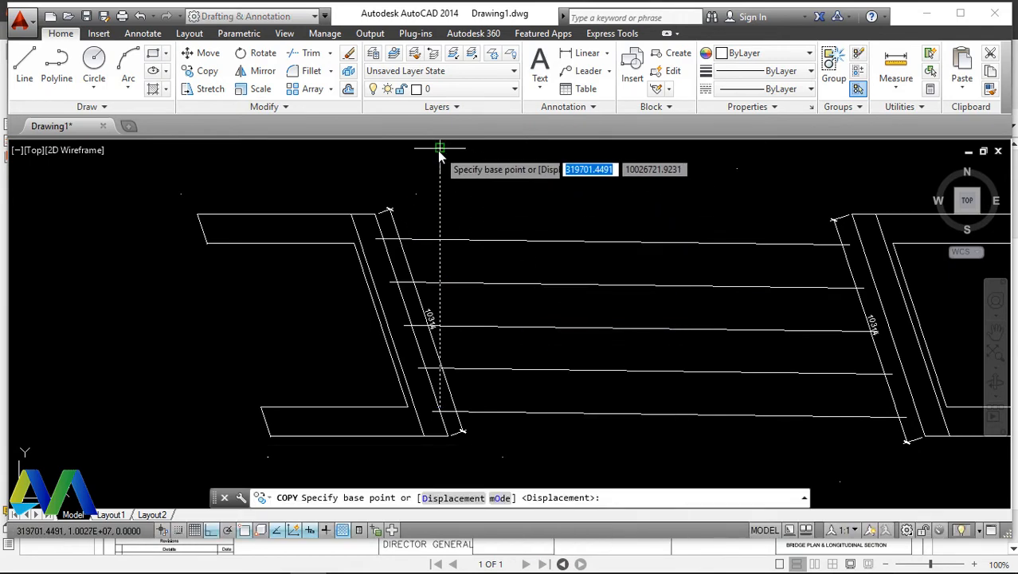
{"action": "left_click", "coordinate": [439, 149]}
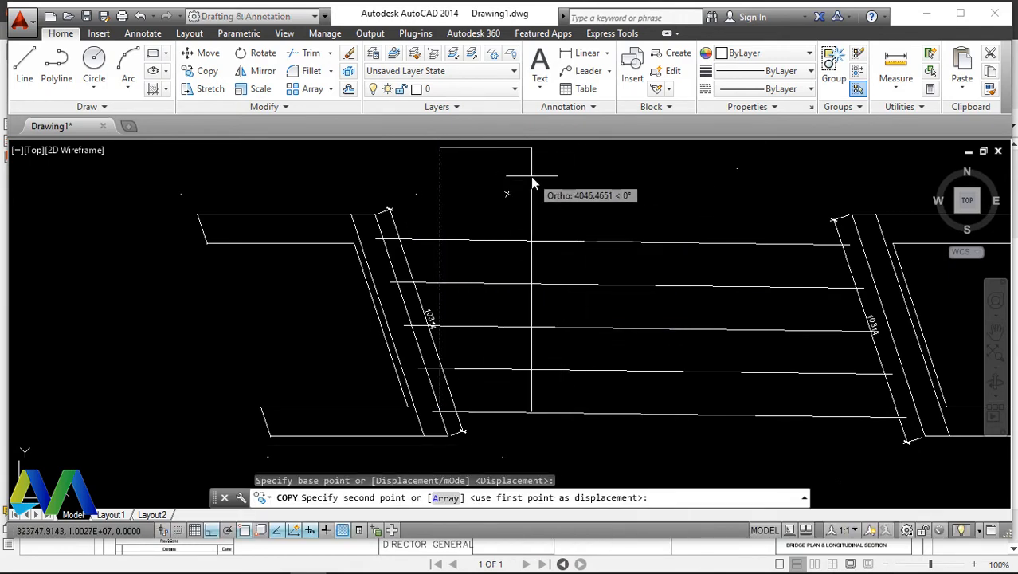
{"action": "right_click", "coordinate": [543, 185]}
{"action": "left_click", "coordinate": [549, 186]}
Step: Erase the vertical line beside the left-hand abutment
{"action": "left_click", "coordinate": [418, 185]}
{"action": "right_click", "coordinate": [411, 181]}
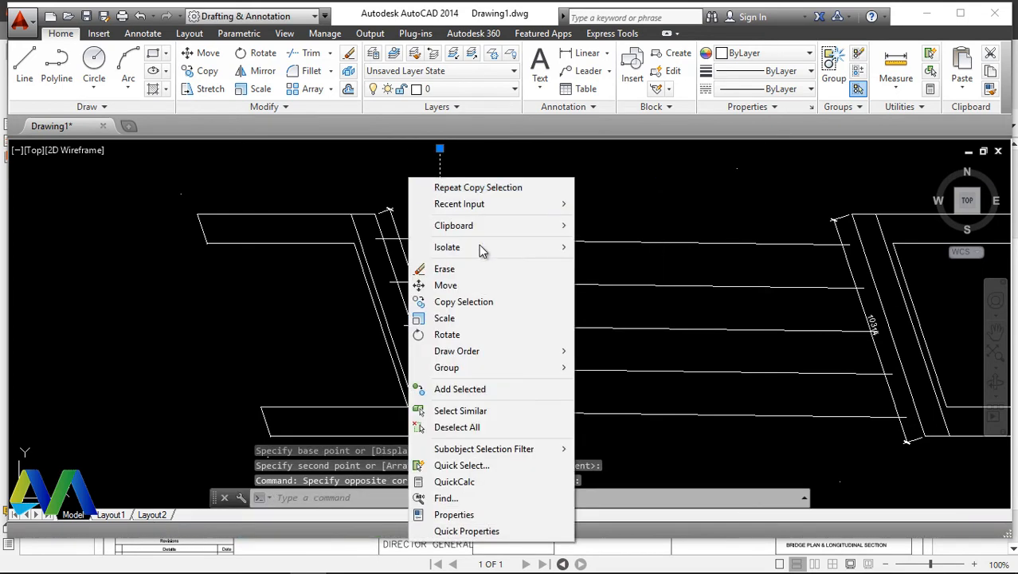
{"action": "left_click", "coordinate": [460, 271]}
{"action": "scroll", "coordinate": [414, 281], "scroll_direction": "down", "scroll_amount": 2}
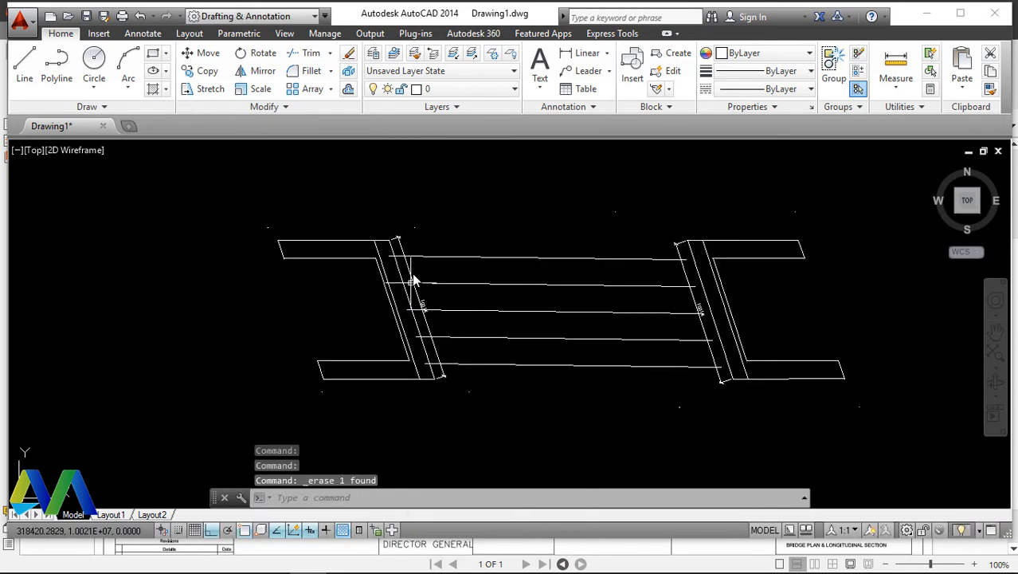
Step: Add a linear dimension above the outer edge of the left-hand abutment's upper wing wall, from its outer corner to the abutment face
{"action": "scroll", "coordinate": [276, 231], "scroll_direction": "up", "scroll_amount": 4}
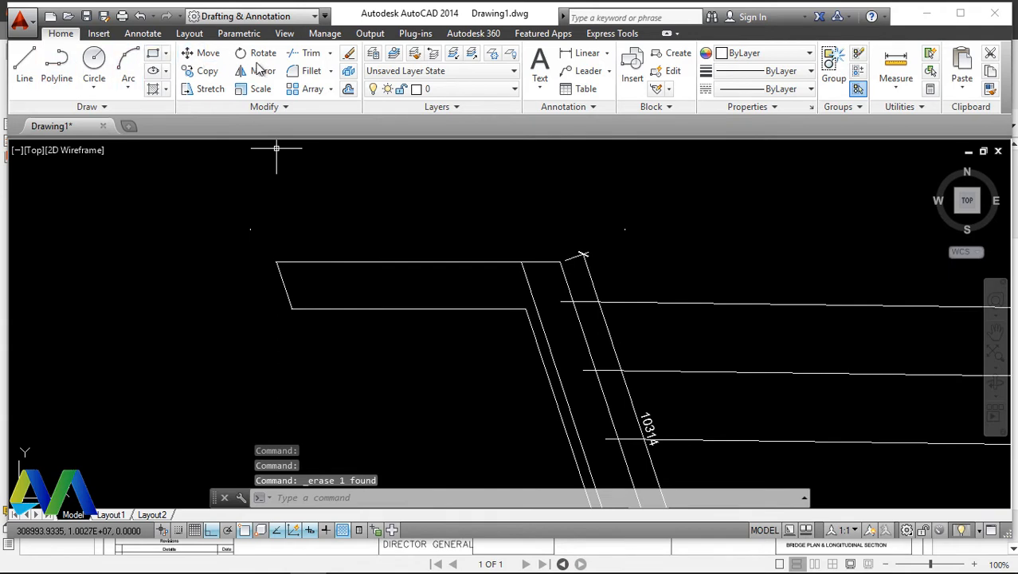
{"action": "left_click", "coordinate": [142, 33]}
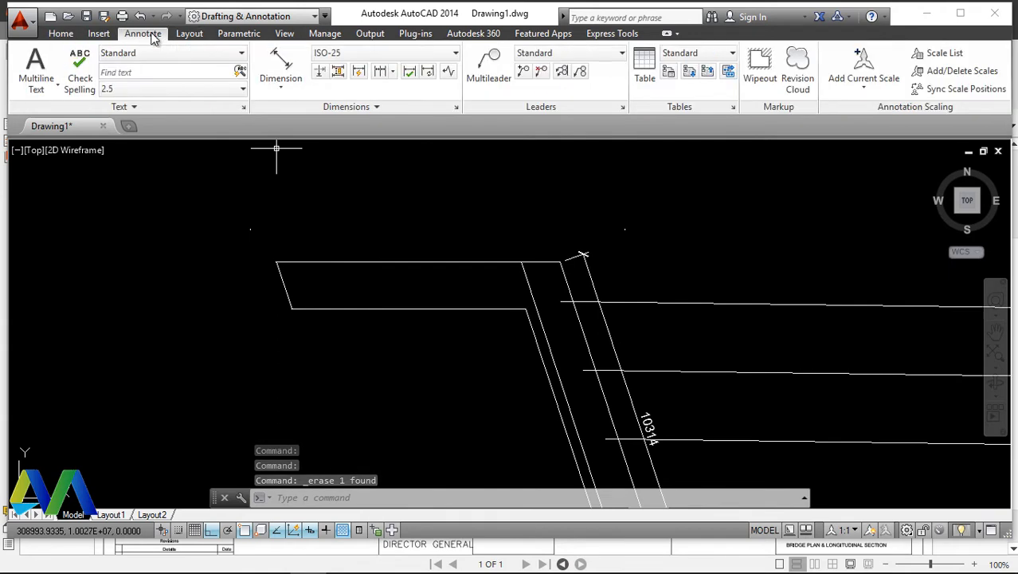
{"action": "left_click", "coordinate": [281, 87]}
{"action": "left_click", "coordinate": [286, 109]}
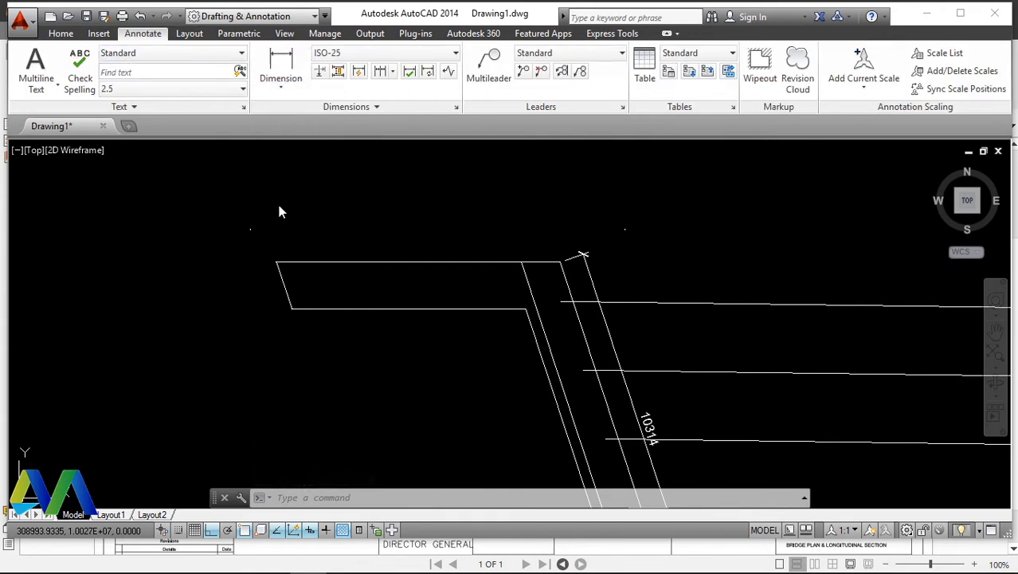
{"action": "left_click", "coordinate": [278, 262]}
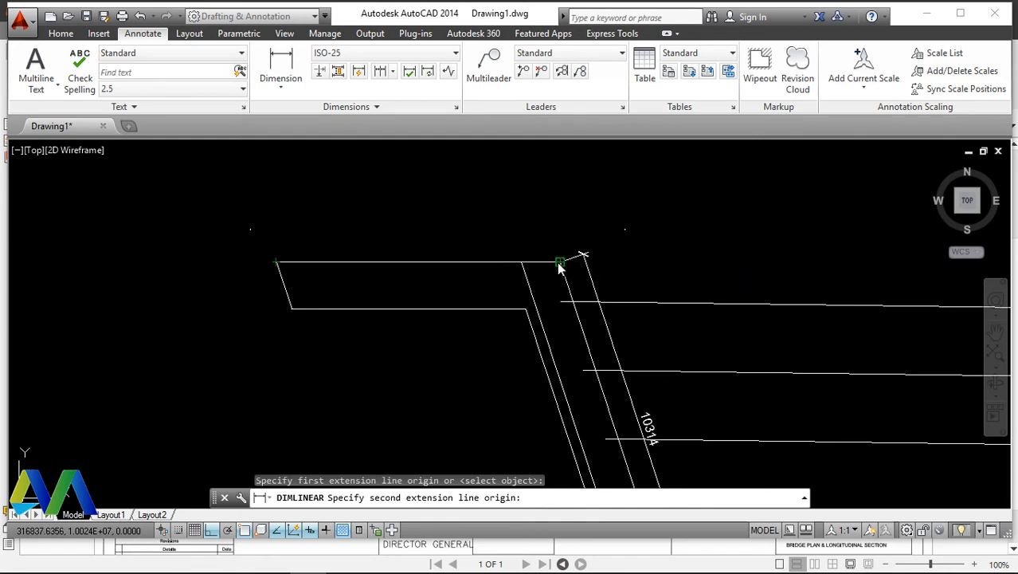
{"action": "left_click", "coordinate": [557, 264]}
{"action": "left_click", "coordinate": [484, 235]}
Step: Add a linear dimension above the outer edge of the right-hand abutment's upper wing wall, from the abutment face to its outer corner
{"action": "right_click", "coordinate": [420, 206]}
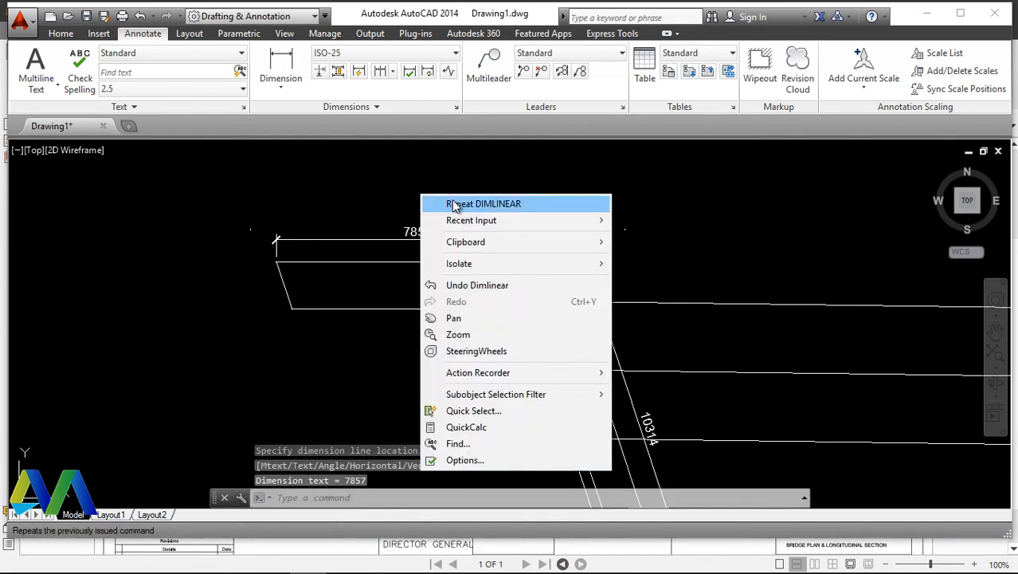
{"action": "left_click", "coordinate": [434, 201]}
{"action": "scroll", "coordinate": [593, 299], "scroll_direction": "down", "scroll_amount": 5}
{"action": "scroll", "coordinate": [537, 286], "scroll_direction": "up", "scroll_amount": 5}
{"action": "scroll", "coordinate": [538, 283], "scroll_direction": "up", "scroll_amount": 4}
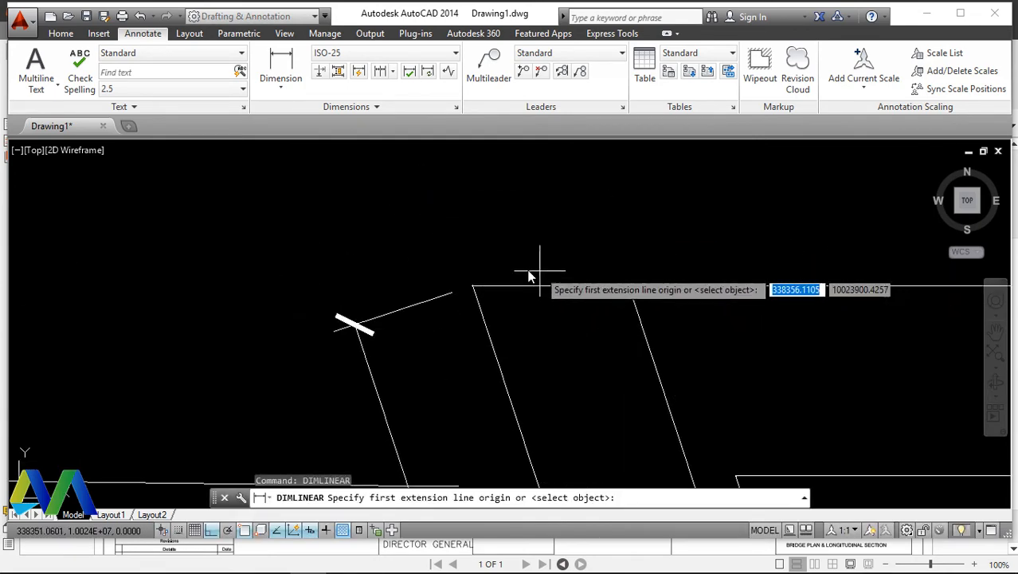
{"action": "left_click", "coordinate": [474, 288]}
{"action": "scroll", "coordinate": [474, 288], "scroll_direction": "down", "scroll_amount": 4}
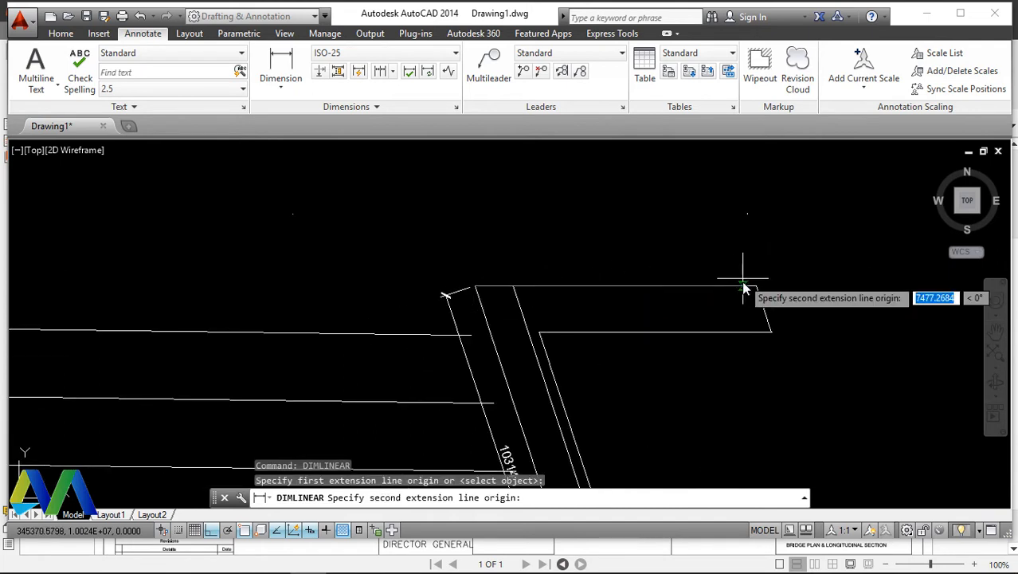
{"action": "left_click", "coordinate": [757, 287]}
{"action": "left_click", "coordinate": [736, 258]}
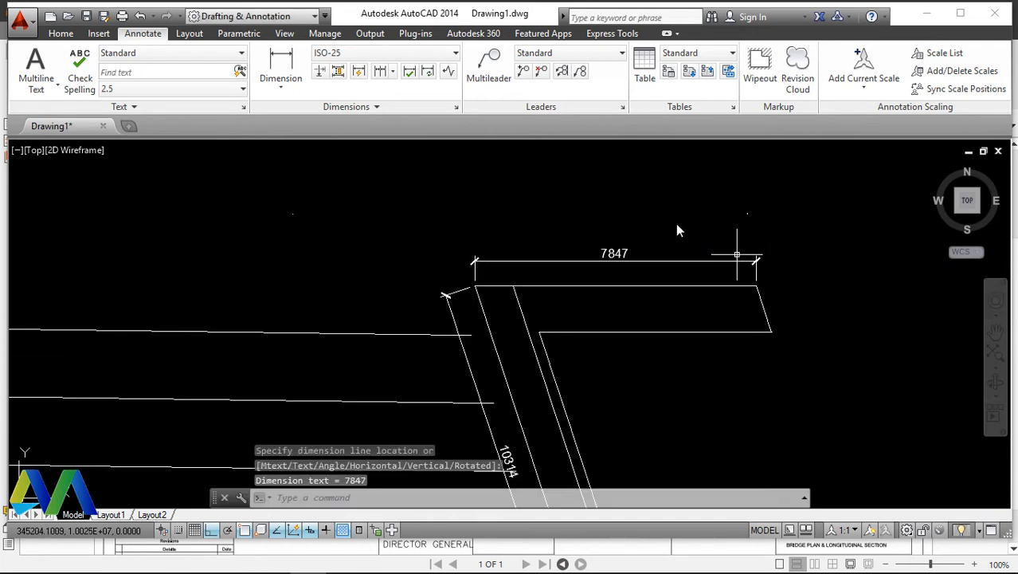
{"action": "right_click", "coordinate": [634, 205]}
{"action": "left_click", "coordinate": [560, 200]}
{"action": "left_click", "coordinate": [490, 195]}
Step: Open the Plot settings for model space with the whole bridge plan in view
{"action": "scroll", "coordinate": [543, 210], "scroll_direction": "down", "scroll_amount": 4}
{"action": "scroll", "coordinate": [566, 215], "scroll_direction": "down", "scroll_amount": 2}
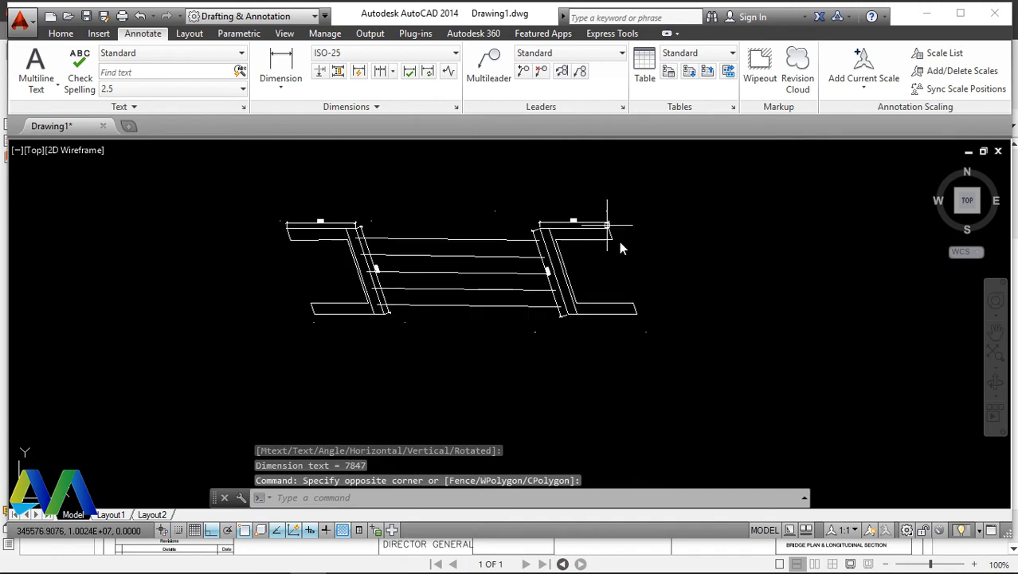
{"action": "scroll", "coordinate": [403, 208], "scroll_direction": "up", "scroll_amount": 2}
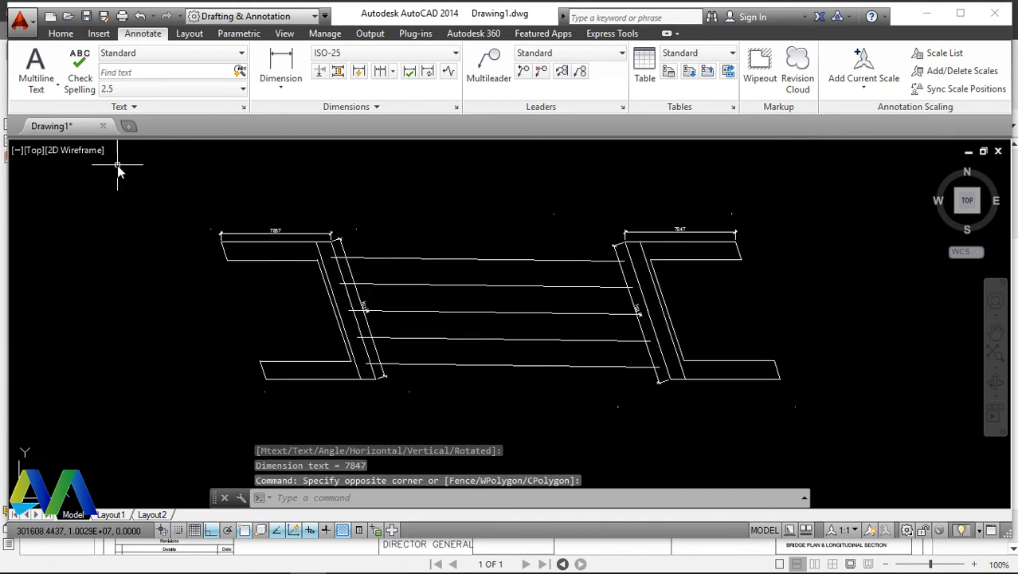
{"action": "left_click", "coordinate": [22, 27]}
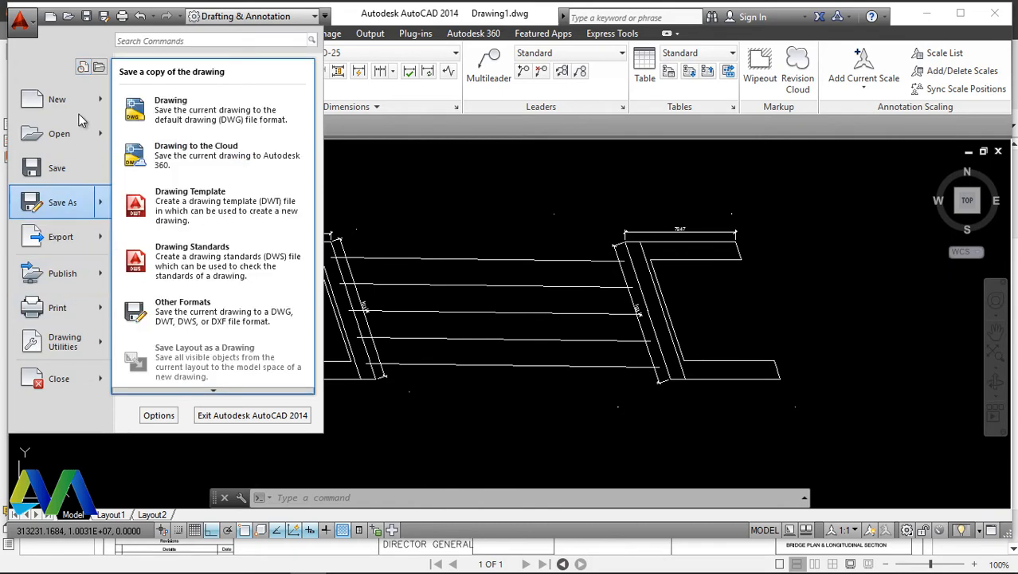
{"action": "left_click", "coordinate": [83, 66]}
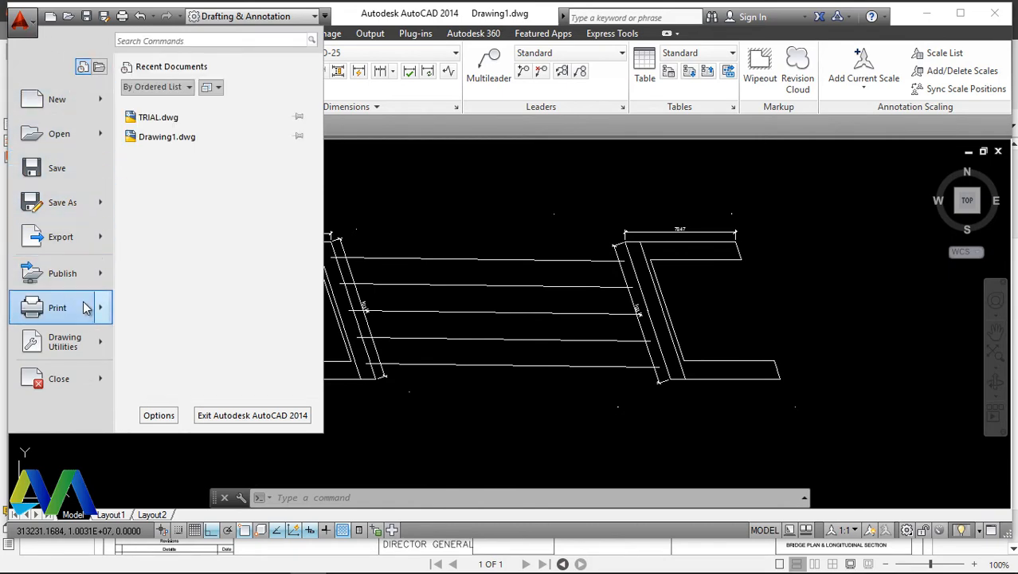
{"action": "left_click", "coordinate": [57, 307]}
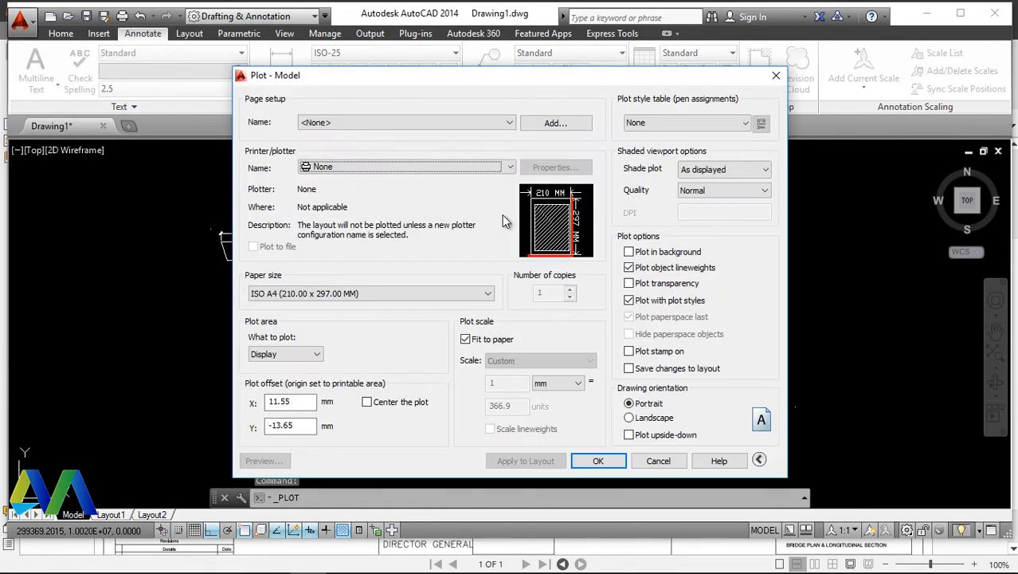
Step: Set the plotter to DWG To PDF.pc3, leaving the page setup at None
{"action": "left_click", "coordinate": [482, 123]}
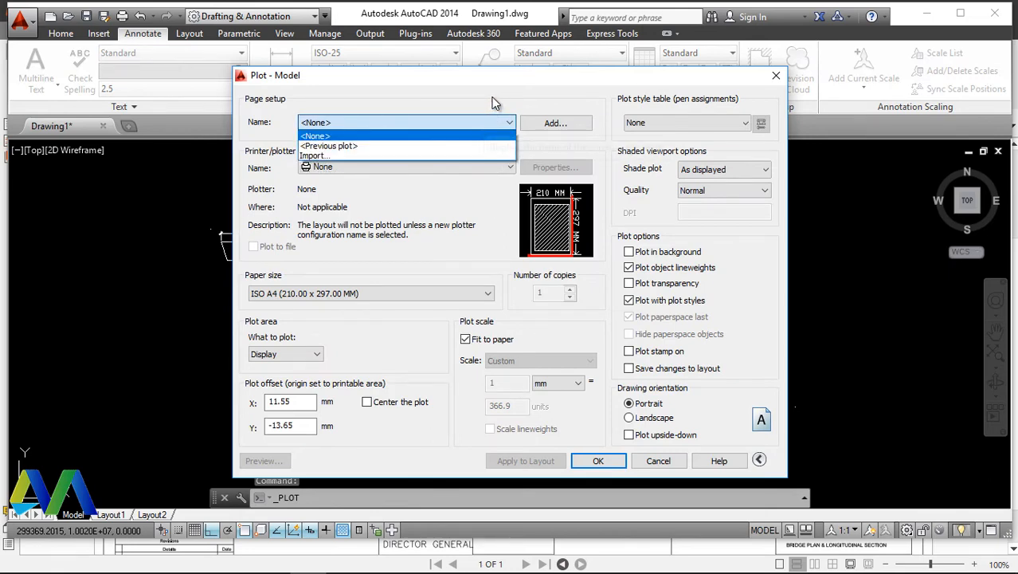
{"action": "left_click", "coordinate": [492, 126]}
{"action": "left_click", "coordinate": [484, 168]}
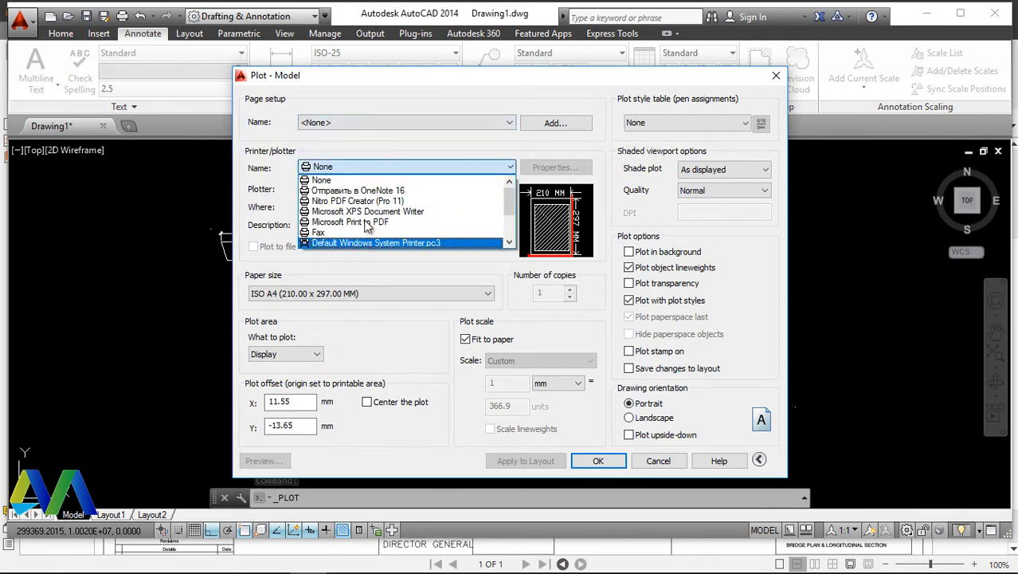
{"action": "scroll", "coordinate": [379, 226], "scroll_direction": "down", "scroll_amount": 1}
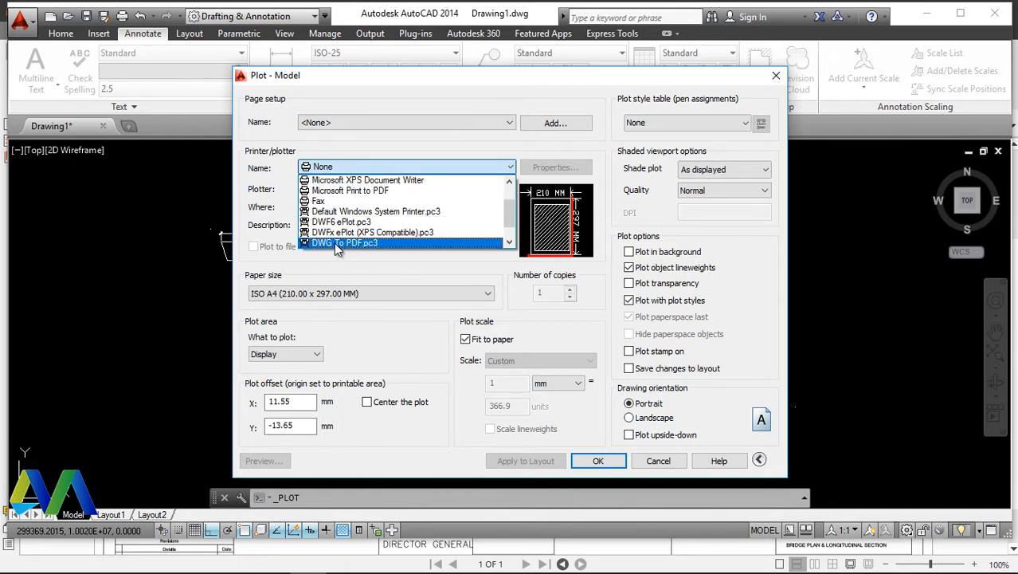
{"action": "left_click", "coordinate": [368, 243]}
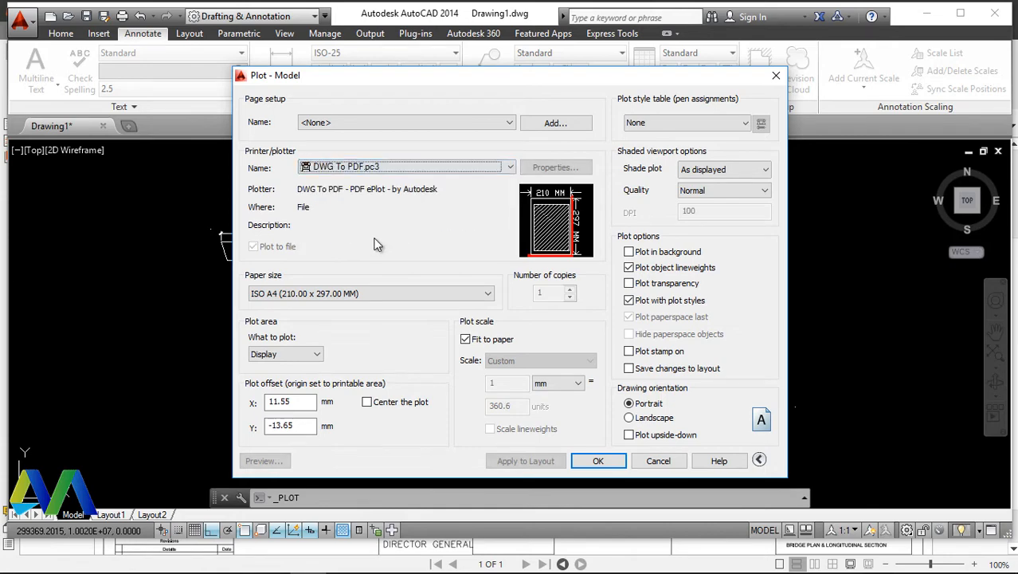
Step: Set the plot's paper size to ISO A3 (297.00 x 420.00 MM) and the drawing orientation to Landscape
{"action": "left_click", "coordinate": [484, 295]}
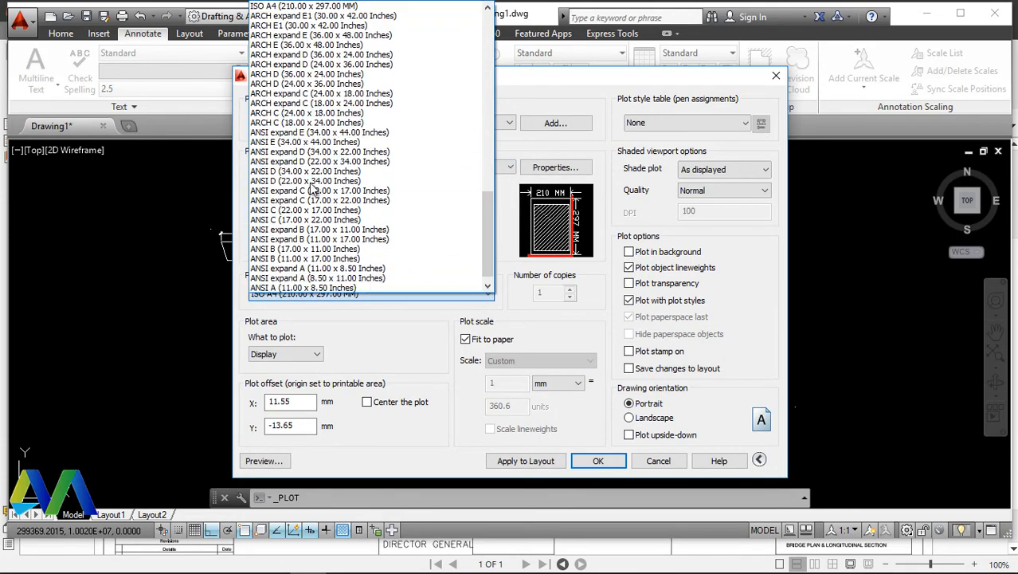
{"action": "scroll", "coordinate": [315, 199], "scroll_direction": "down", "scroll_amount": 1}
{"action": "scroll", "coordinate": [323, 235], "scroll_direction": "up", "scroll_amount": 5}
{"action": "scroll", "coordinate": [323, 236], "scroll_direction": "up", "scroll_amount": 3}
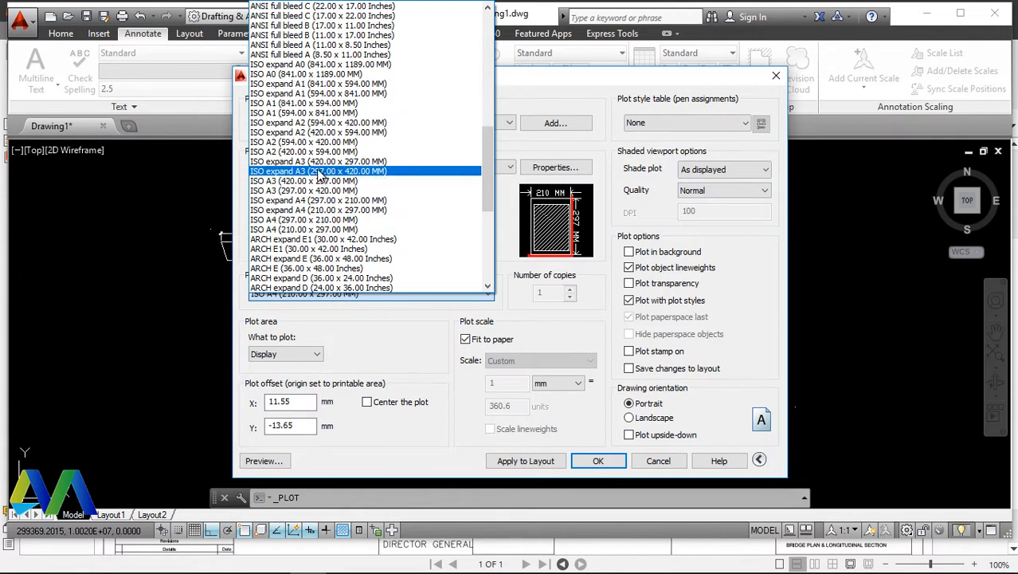
{"action": "left_click", "coordinate": [303, 191]}
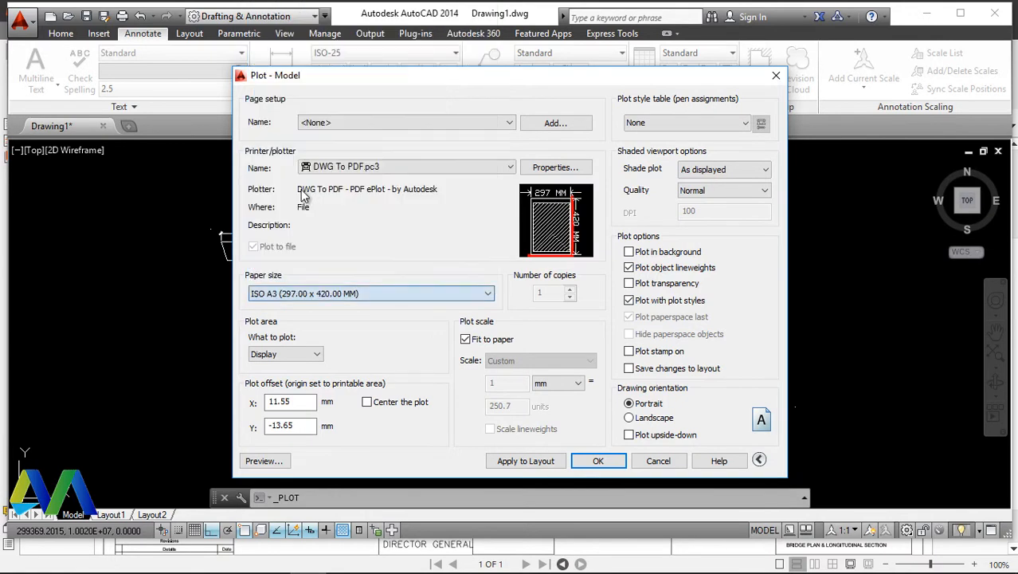
{"action": "left_click", "coordinate": [630, 417]}
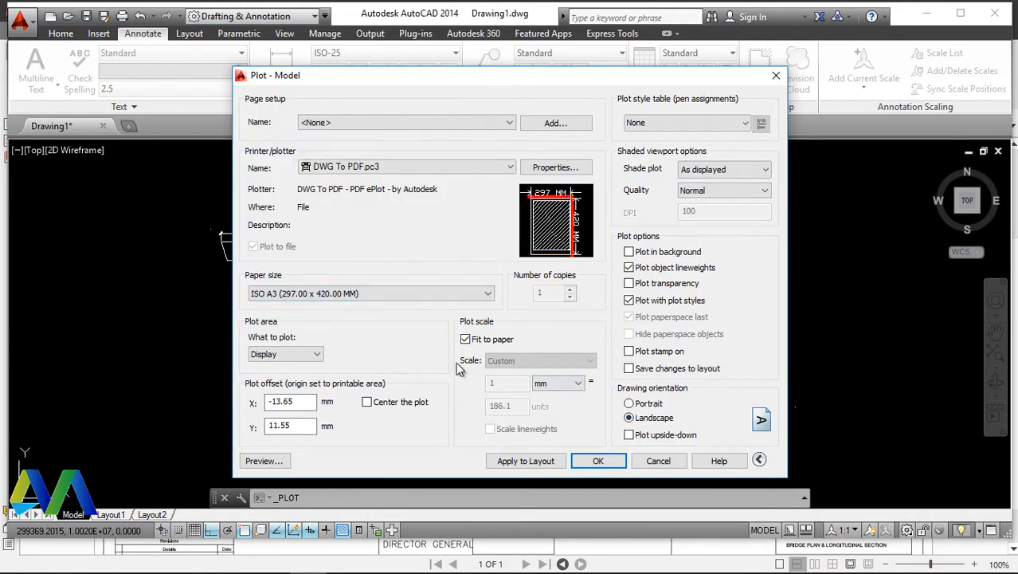
Step: Set the plot area to Window, enclosing the whole bridge plan with both abutments and their wing walls
{"action": "left_click", "coordinate": [316, 354]}
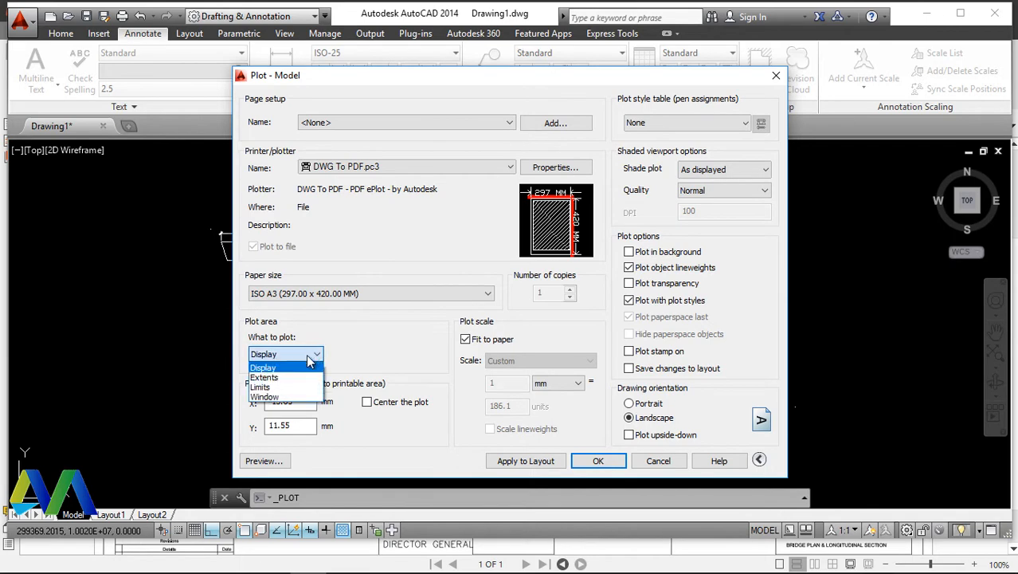
{"action": "left_click", "coordinate": [281, 407]}
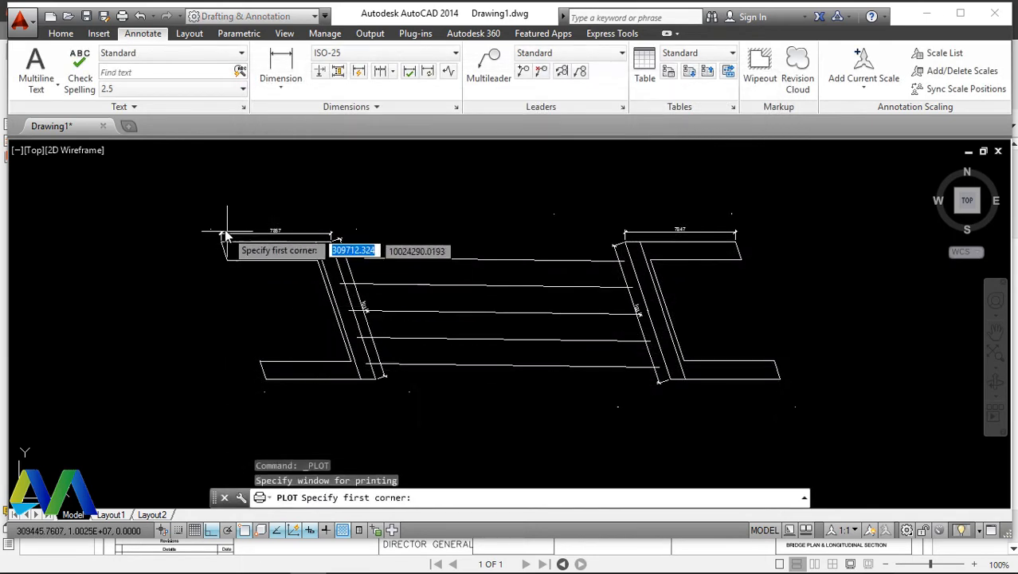
{"action": "left_click", "coordinate": [195, 192]}
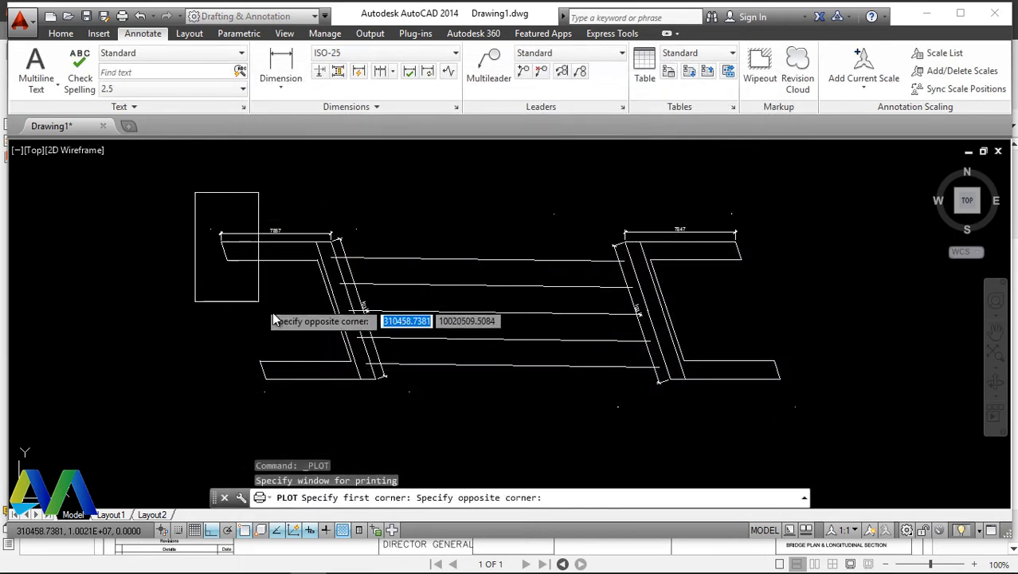
{"action": "left_click", "coordinate": [831, 437]}
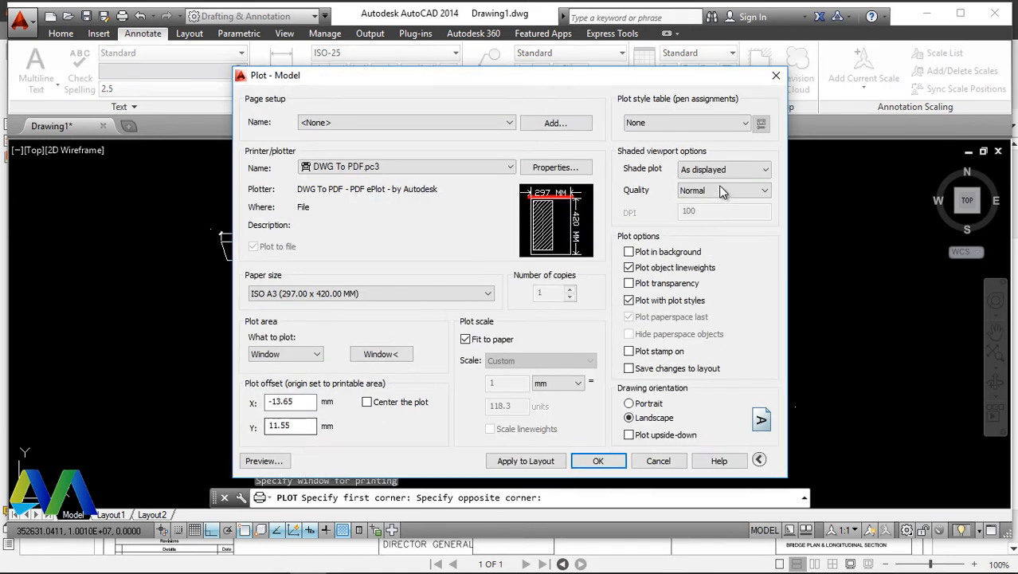
Step: Assign the monochrome.ctb plot style table to the plot
{"action": "left_click", "coordinate": [720, 124]}
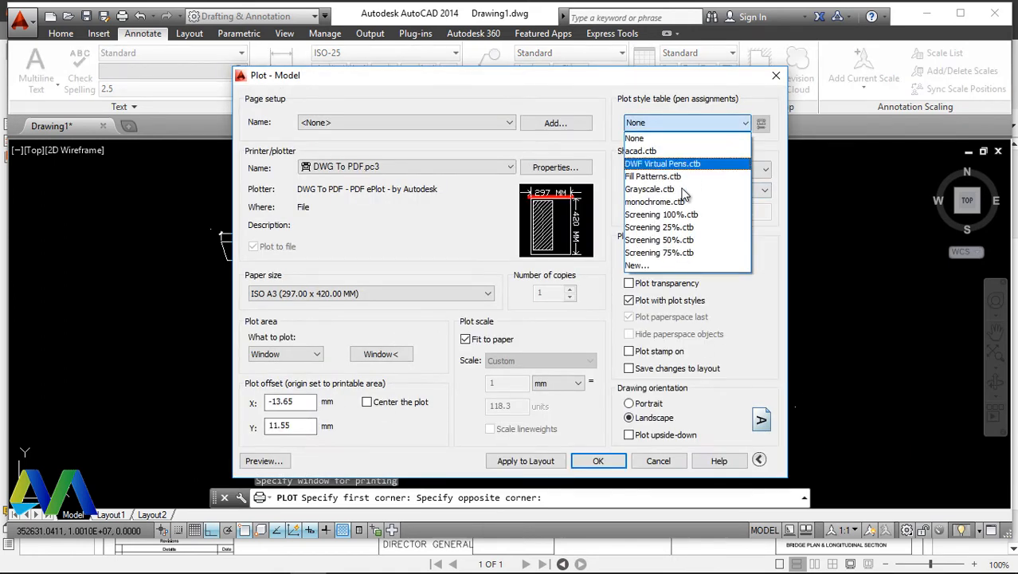
{"action": "left_click", "coordinate": [659, 202]}
{"action": "left_click", "coordinate": [507, 313]}
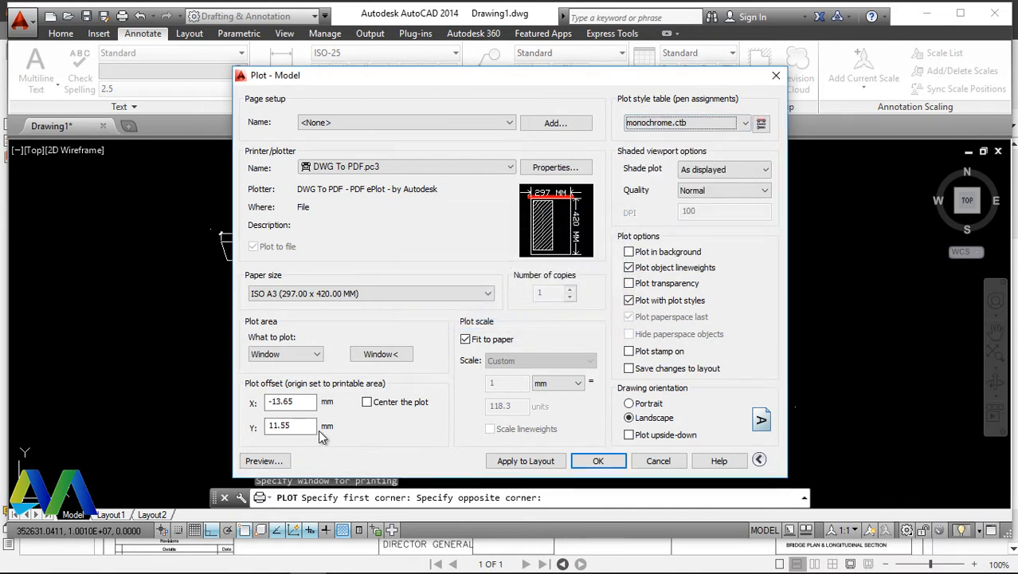
Step: Preview the plot and examine the bridge plan's placement on the sheet and the legibility of its dimensions
{"action": "left_click", "coordinate": [263, 461]}
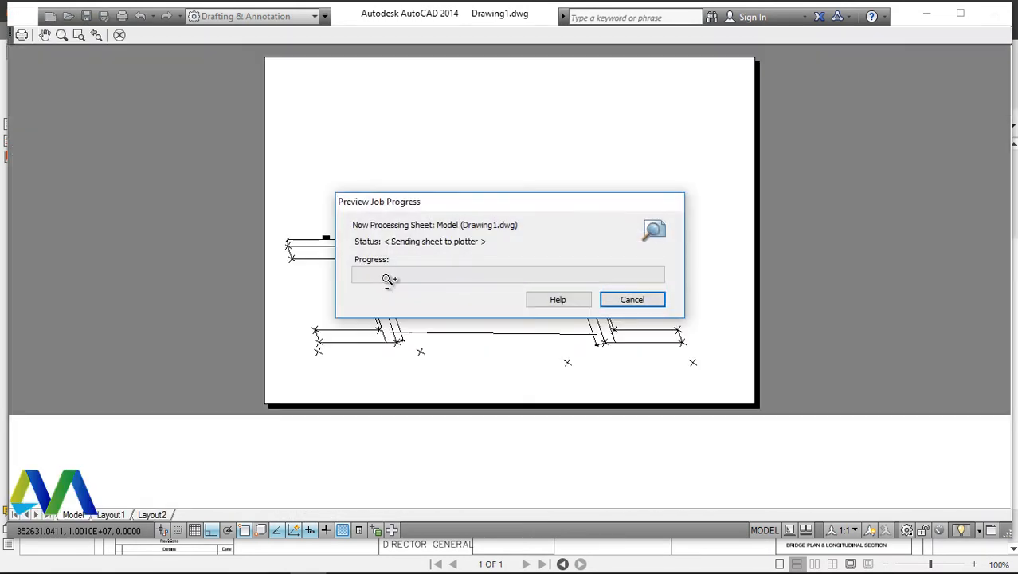
{"action": "scroll", "coordinate": [400, 309], "scroll_direction": "up", "scroll_amount": 5}
{"action": "scroll", "coordinate": [411, 282], "scroll_direction": "down", "scroll_amount": 5}
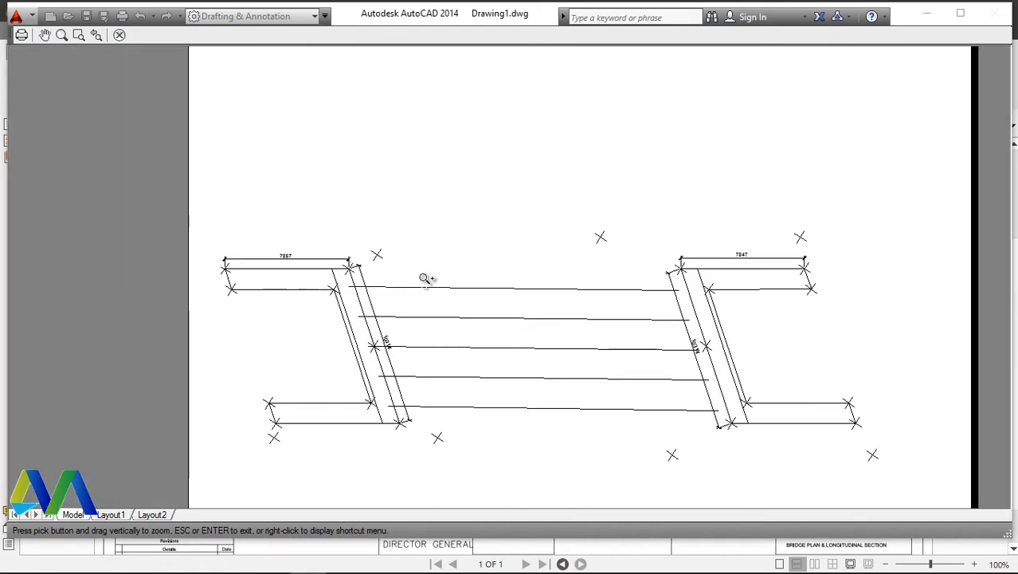
{"action": "scroll", "coordinate": [427, 277], "scroll_direction": "up", "scroll_amount": 4}
{"action": "scroll", "coordinate": [434, 282], "scroll_direction": "down", "scroll_amount": 6}
{"action": "scroll", "coordinate": [434, 282], "scroll_direction": "up", "scroll_amount": 5}
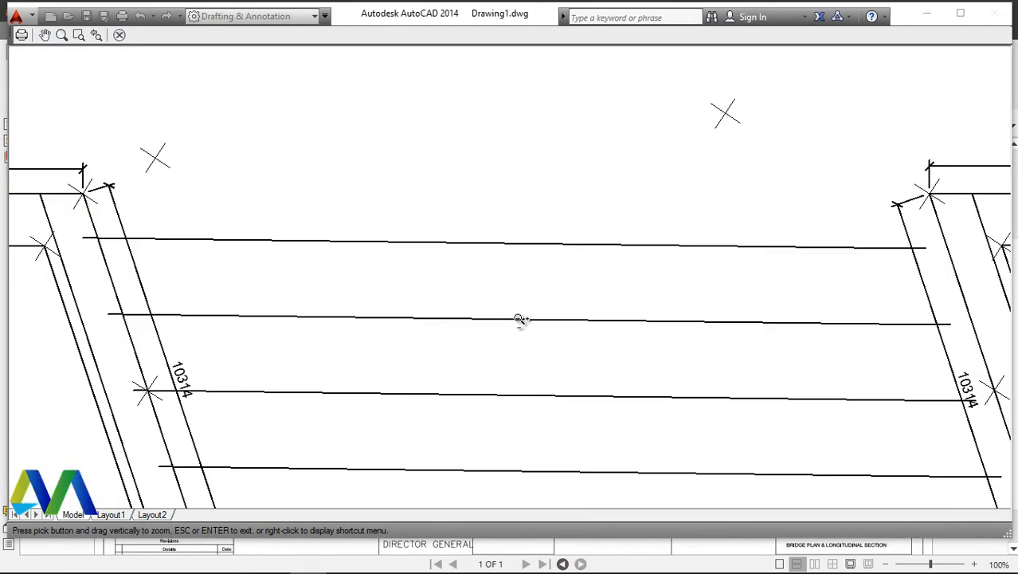
{"action": "scroll", "coordinate": [529, 309], "scroll_direction": "down", "scroll_amount": 1}
{"action": "scroll", "coordinate": [525, 311], "scroll_direction": "down", "scroll_amount": 4}
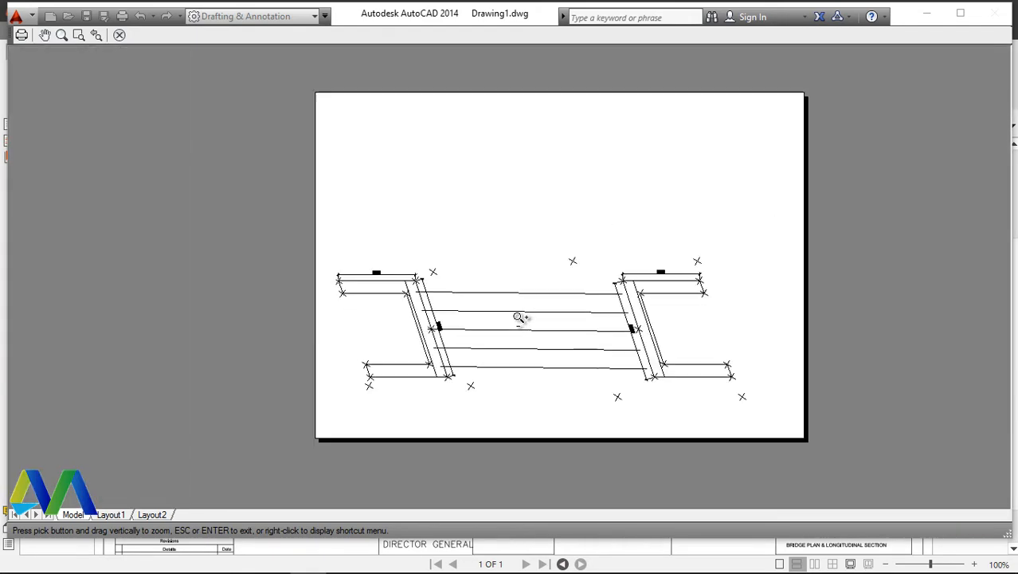
{"action": "scroll", "coordinate": [435, 291], "scroll_direction": "up", "scroll_amount": 4}
{"action": "scroll", "coordinate": [431, 290], "scroll_direction": "up", "scroll_amount": 1}
{"action": "scroll", "coordinate": [421, 272], "scroll_direction": "down", "scroll_amount": 5}
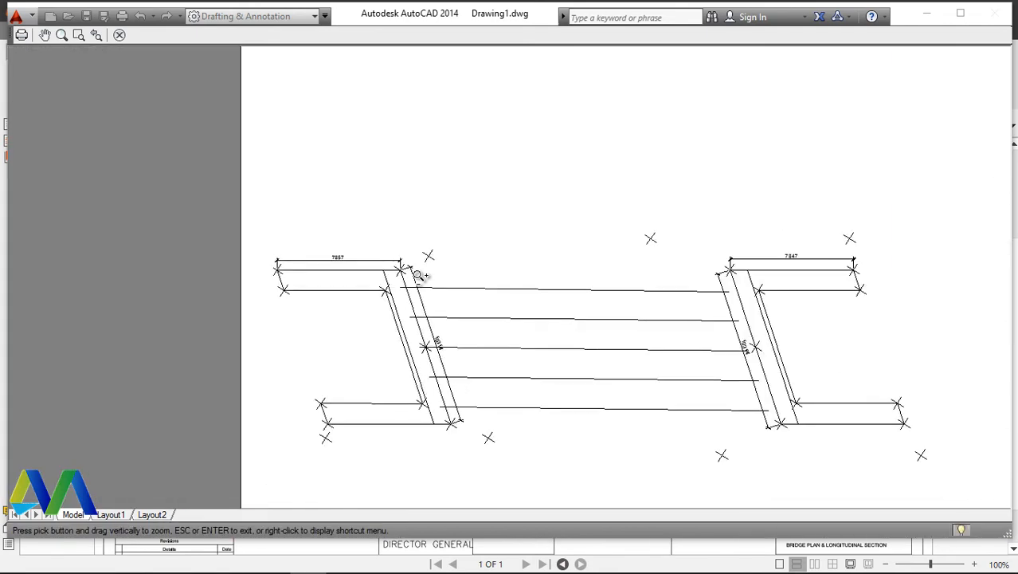
{"action": "scroll", "coordinate": [420, 269], "scroll_direction": "up", "scroll_amount": 4}
Step: Plot the previewed sheet and save it as a PDF named presentation1 on the Desktop
{"action": "right_click", "coordinate": [494, 200]}
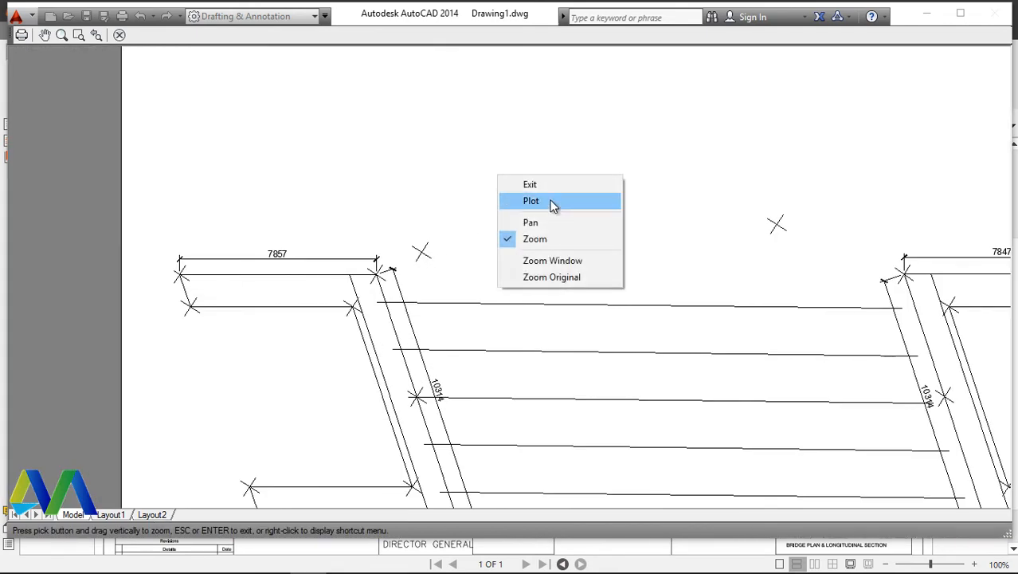
{"action": "left_click", "coordinate": [527, 200]}
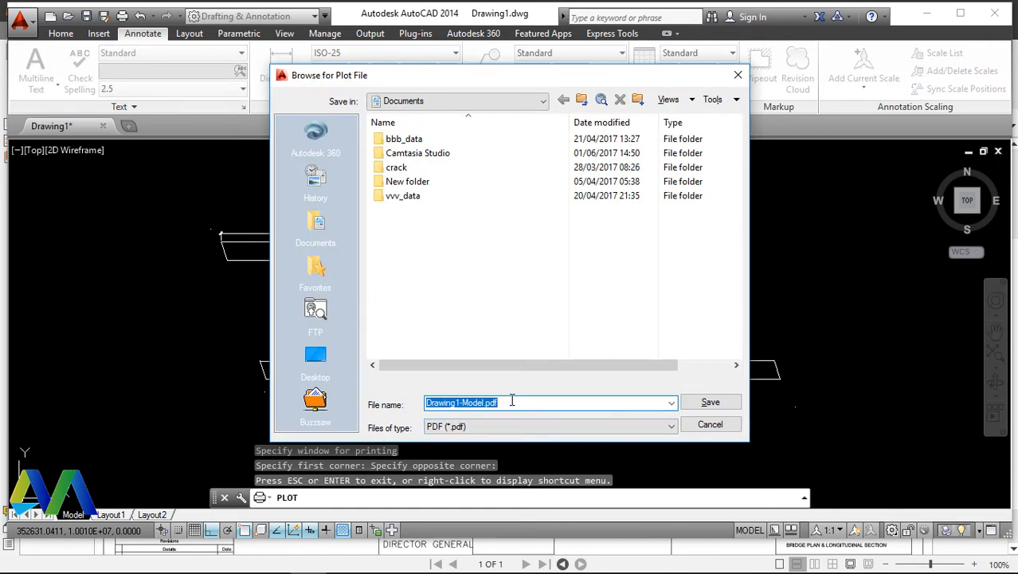
{"action": "type", "text": "presentation1"}
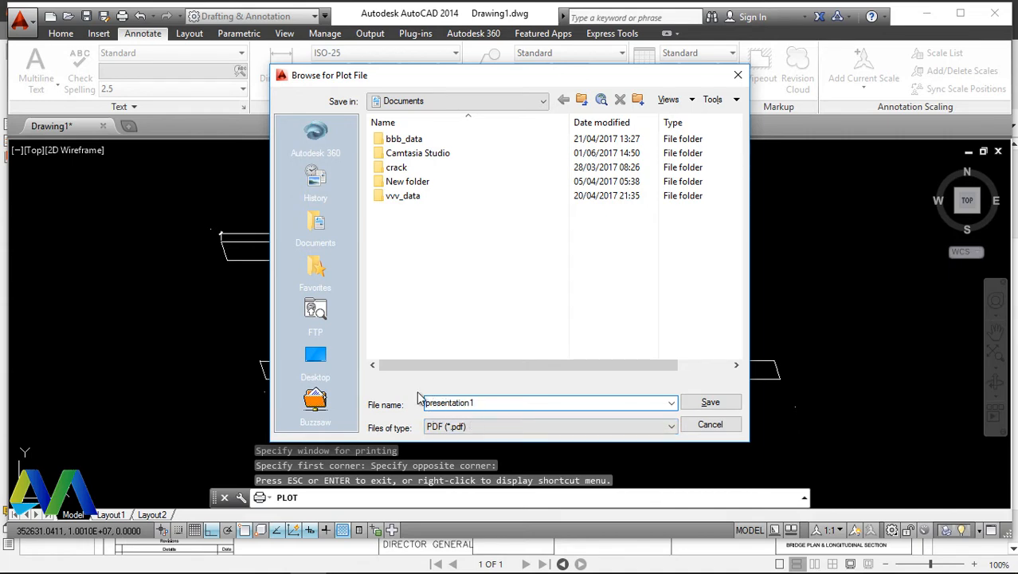
{"action": "left_click", "coordinate": [315, 356]}
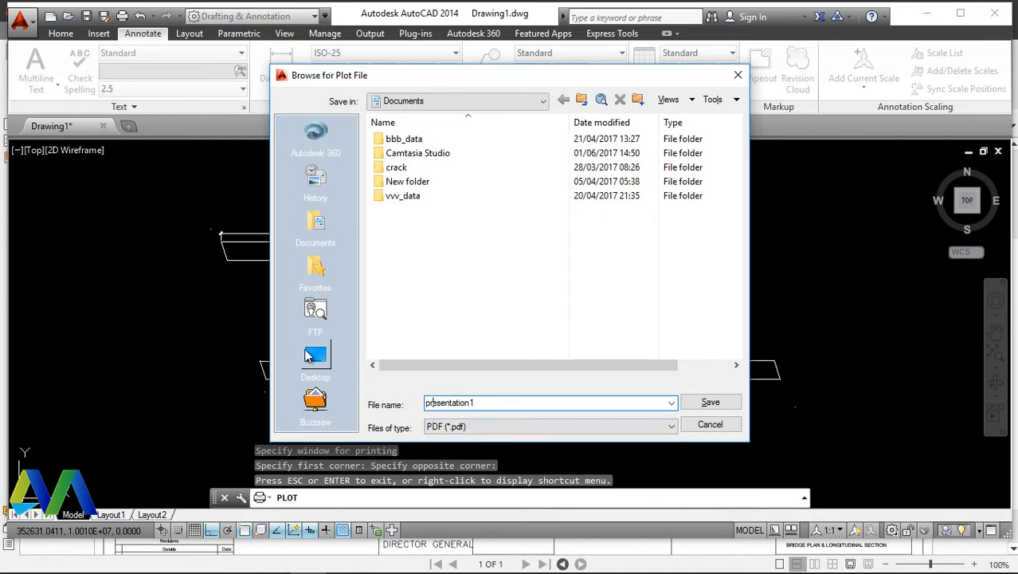
{"action": "left_click", "coordinate": [710, 404]}
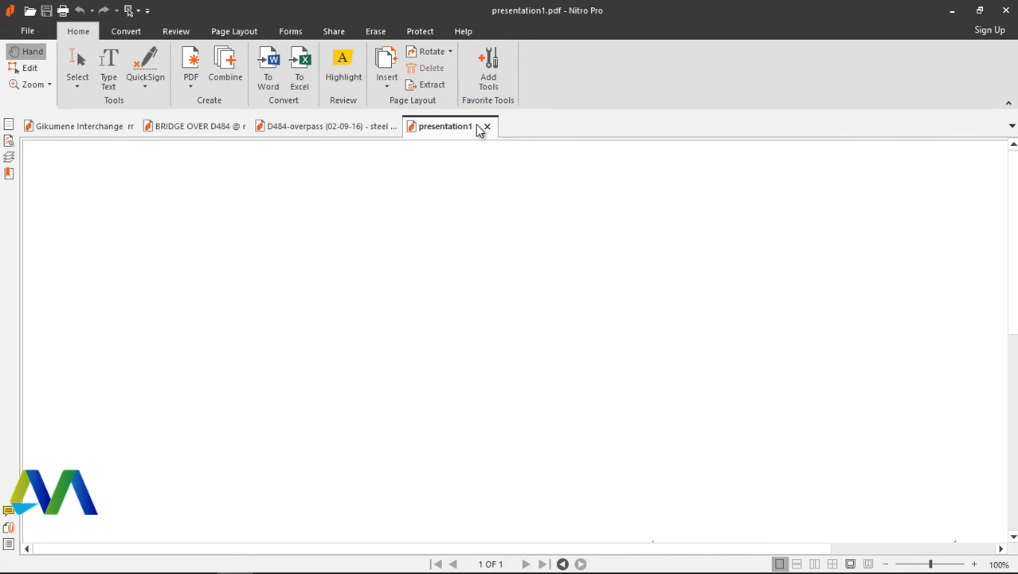
Step: Check the bridge plan and its dimensions in the plotted presentation1 PDF, then minimize the PDF viewer
{"action": "scroll", "coordinate": [399, 334], "scroll_direction": "down", "scroll_amount": 9}
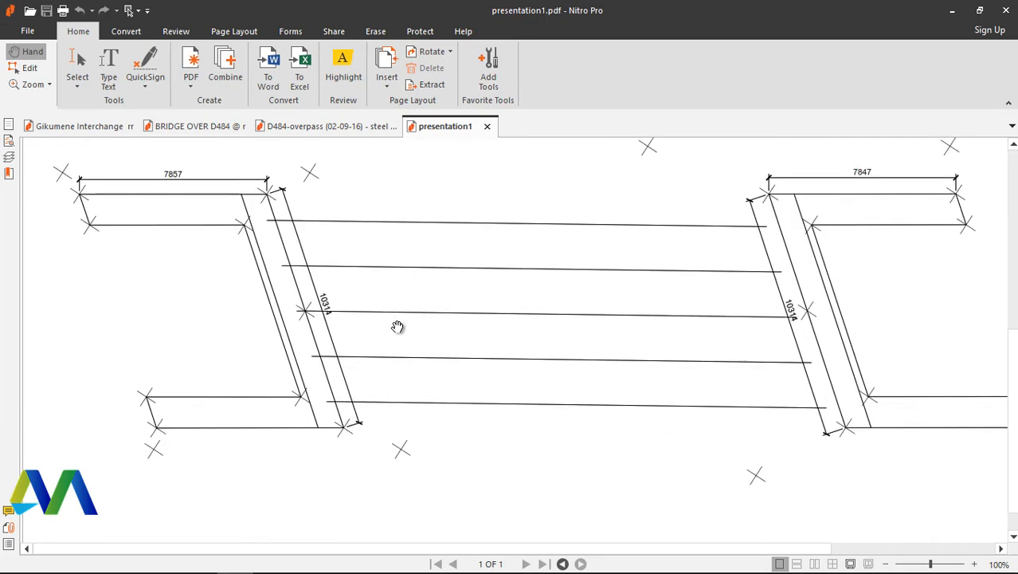
{"action": "scroll", "coordinate": [398, 328], "scroll_direction": "up", "scroll_amount": 2}
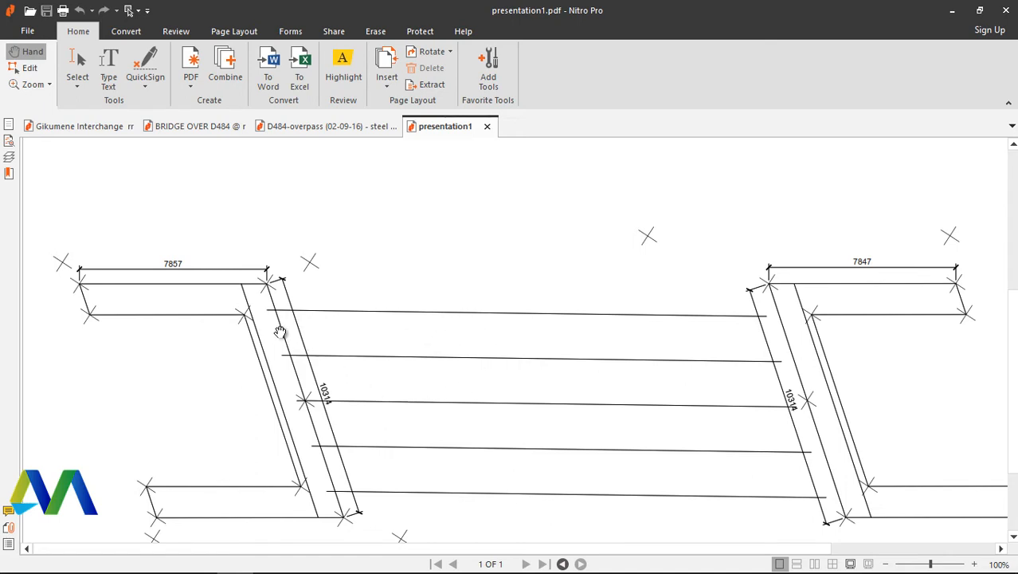
{"action": "left_click", "coordinate": [952, 14]}
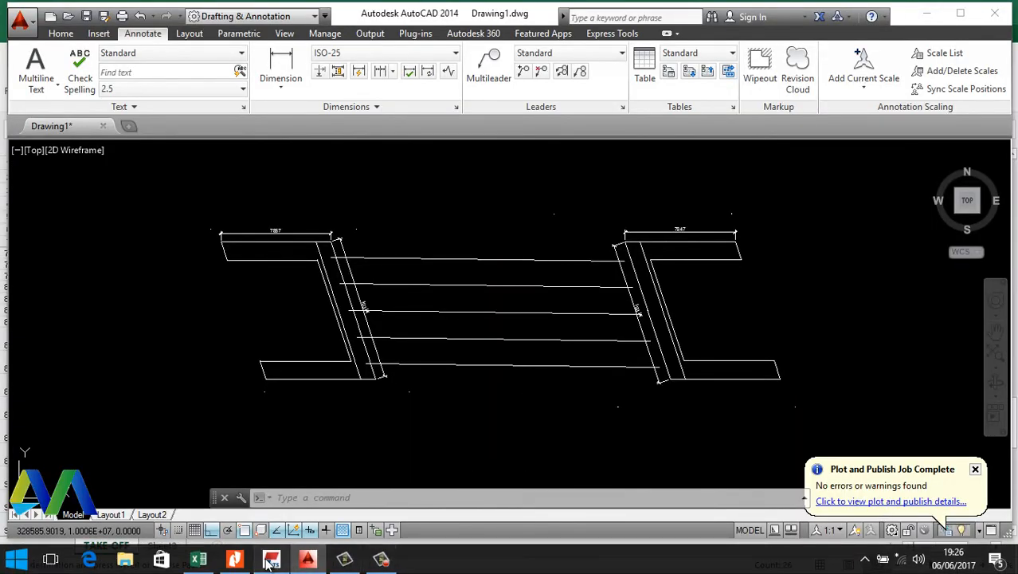
Step: Switch to Tekla Structures and look over the default grid in the 3D view of the Bridge 1 model
{"action": "left_click", "coordinate": [345, 558]}
{"action": "scroll", "coordinate": [359, 350], "scroll_direction": "down", "scroll_amount": 3}
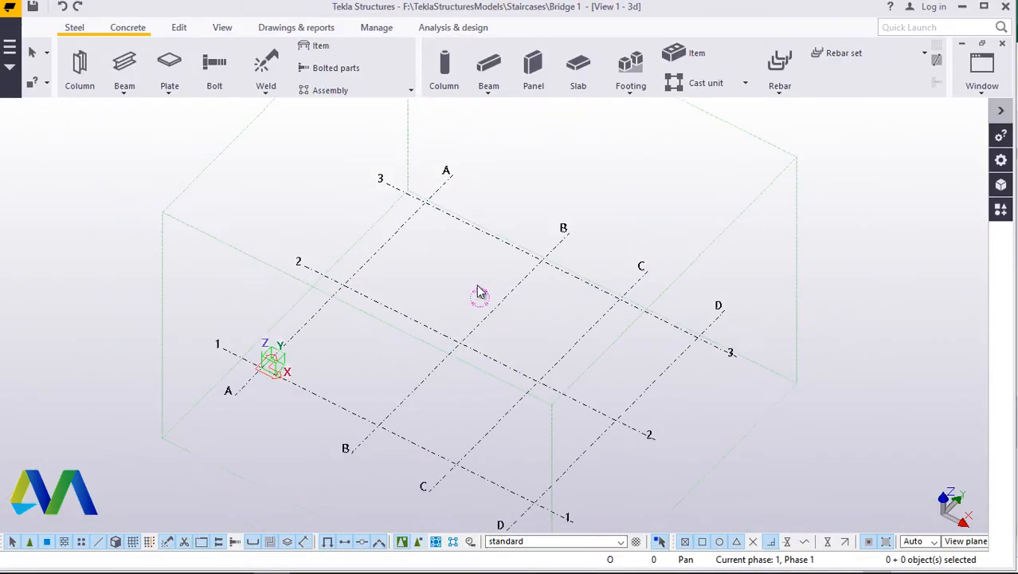
{"action": "scroll", "coordinate": [482, 295], "scroll_direction": "up", "scroll_amount": 3}
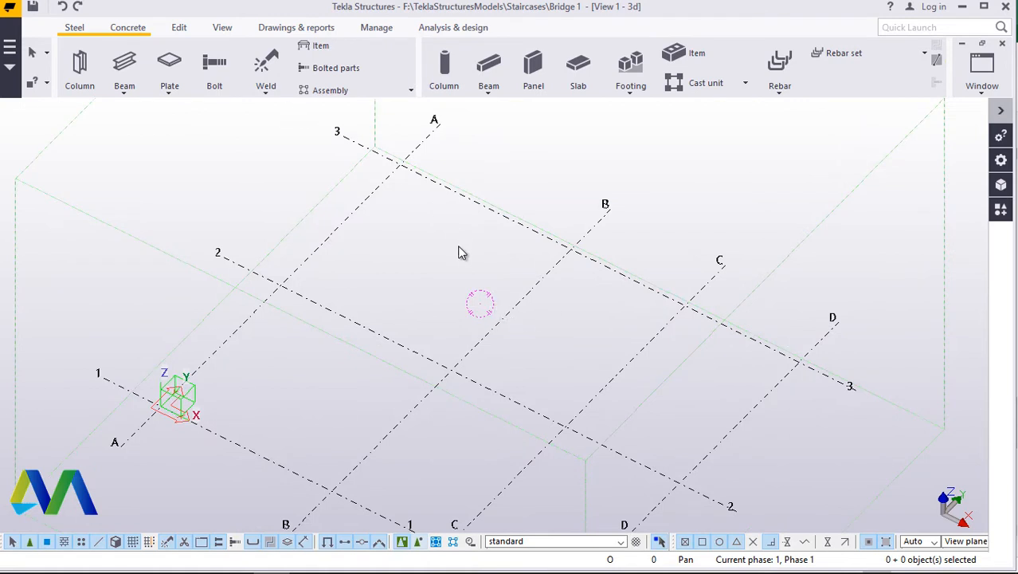
{"action": "scroll", "coordinate": [432, 360], "scroll_direction": "down", "scroll_amount": 3}
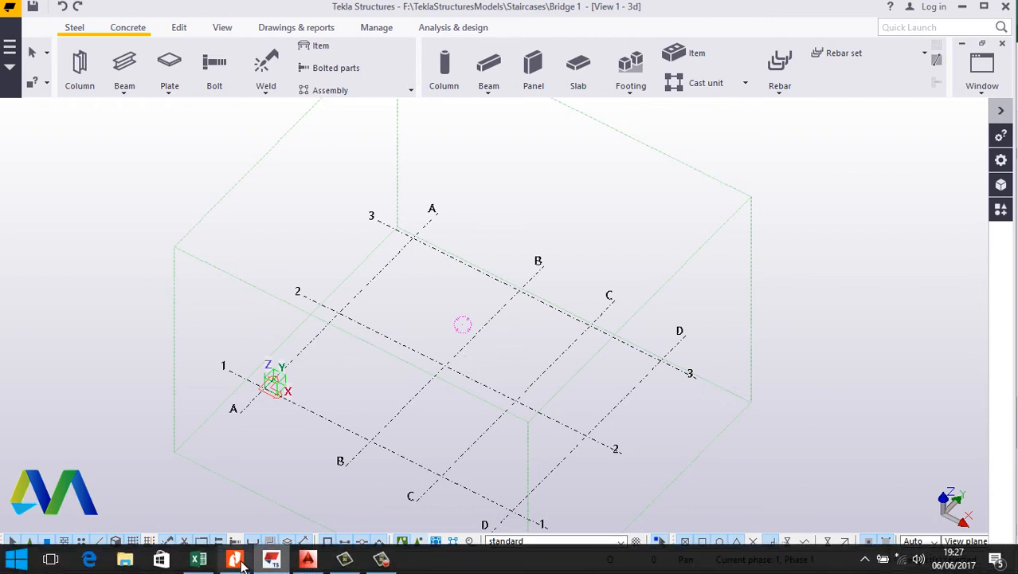
Step: Switch to Nitro Pro and read the grid spacings along the deck in the BRIDGE OVER D484 drawing
{"action": "left_click", "coordinate": [236, 560]}
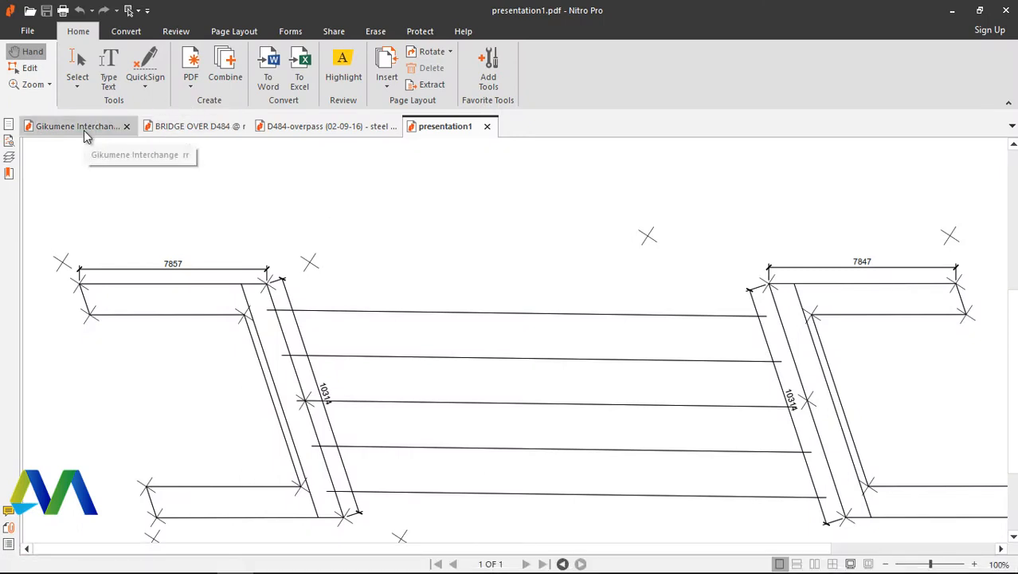
{"action": "left_click", "coordinate": [191, 127]}
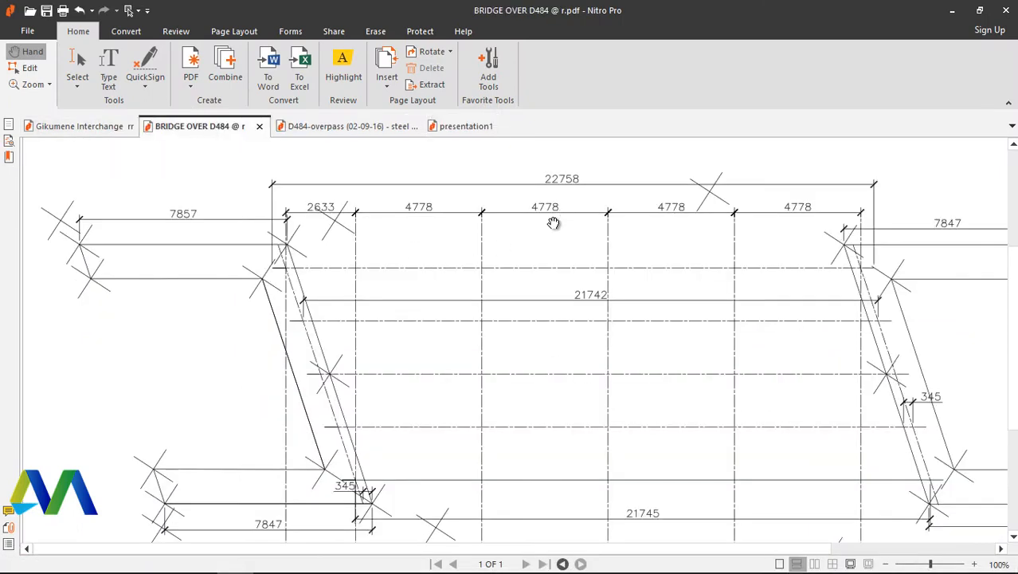
{"action": "scroll", "coordinate": [562, 255], "scroll_direction": "down", "scroll_amount": 1}
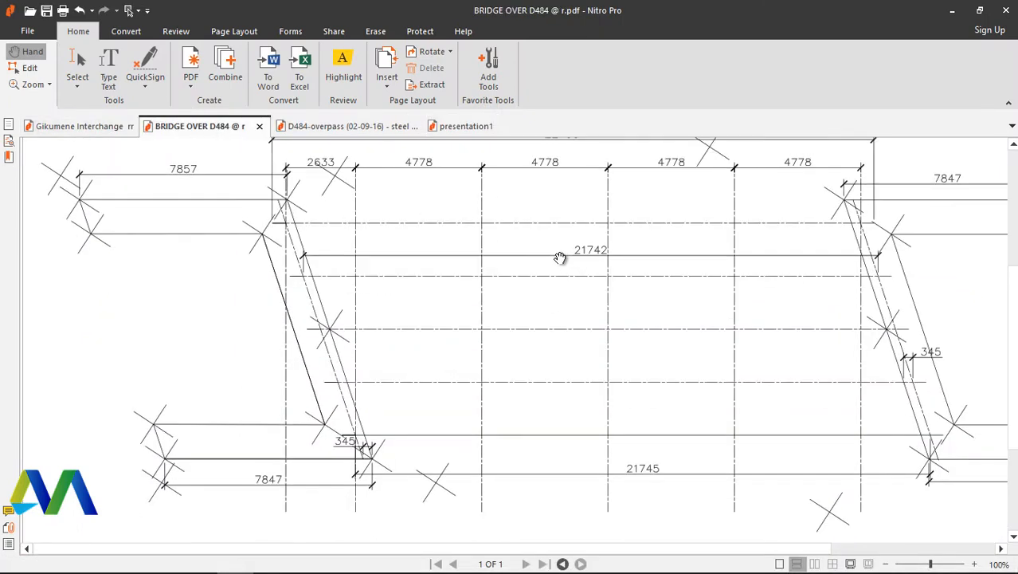
{"action": "scroll", "coordinate": [558, 261], "scroll_direction": "up", "scroll_amount": 1}
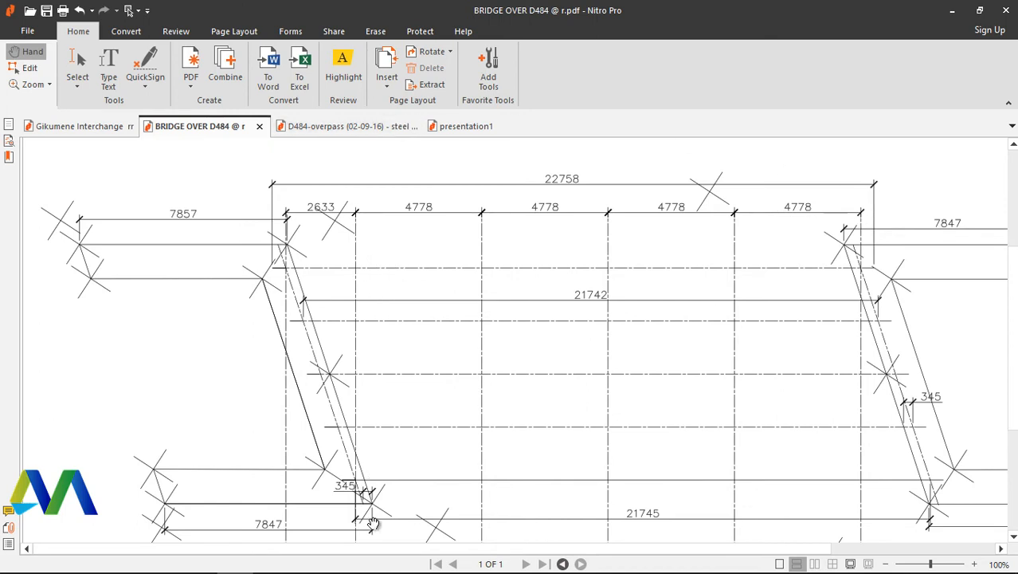
{"action": "mouse_move", "coordinate": [239, 570]}
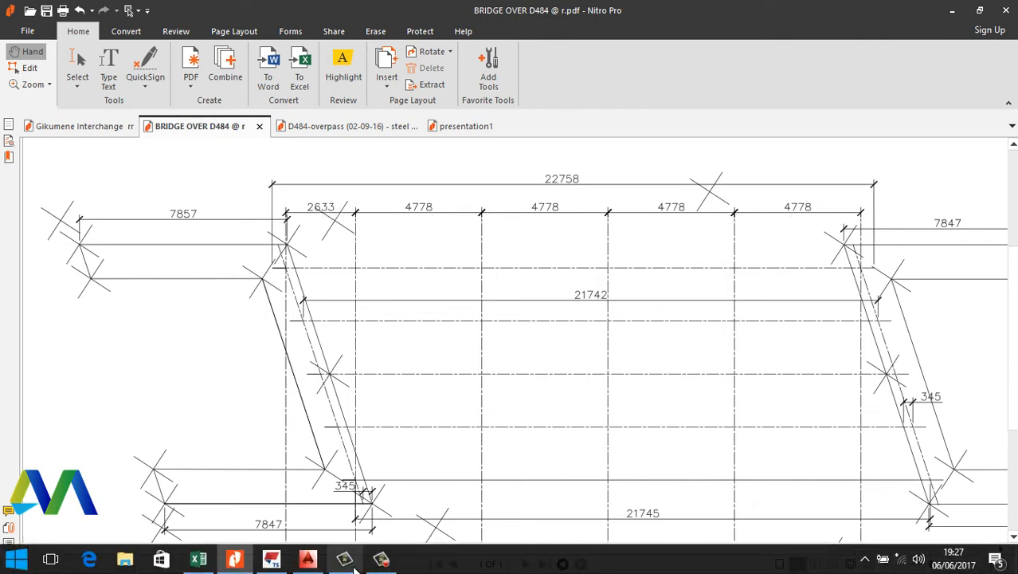
Step: Switch to Tekla Structures, open the default grid's properties and set the X coordinates to 0.00 2633 4*477, checking the spacing in the Nitro Pro drawing
{"action": "left_click", "coordinate": [271, 560]}
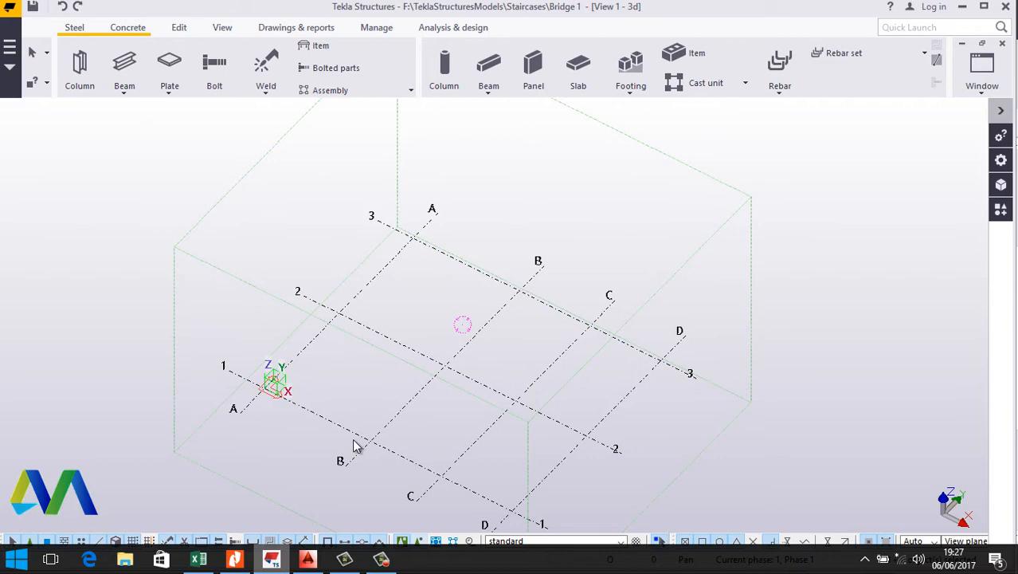
{"action": "left_click", "coordinate": [379, 277]}
{"action": "double_click", "coordinate": [486, 311]}
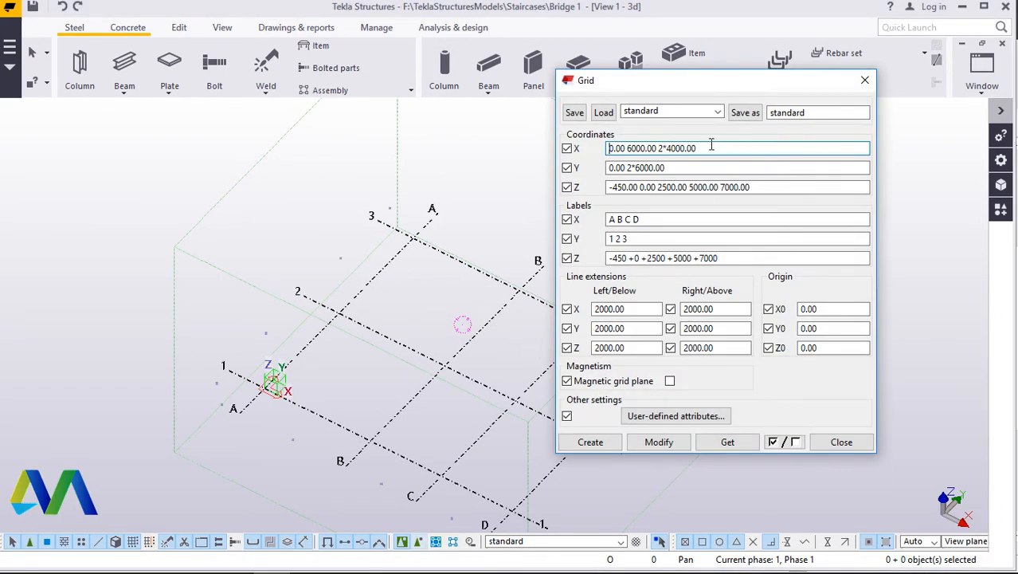
{"action": "left_click_drag", "start_coordinate": [685, 149], "coordinate": [607, 149]}
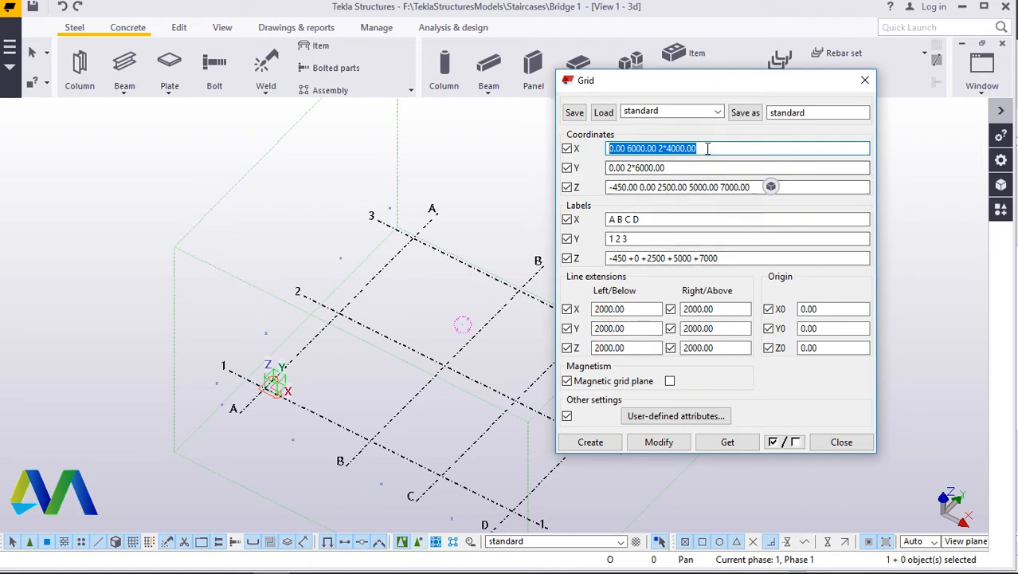
{"action": "left_click_drag", "start_coordinate": [705, 149], "coordinate": [607, 149]}
{"action": "type", "text": "0.00 2633 4*"}
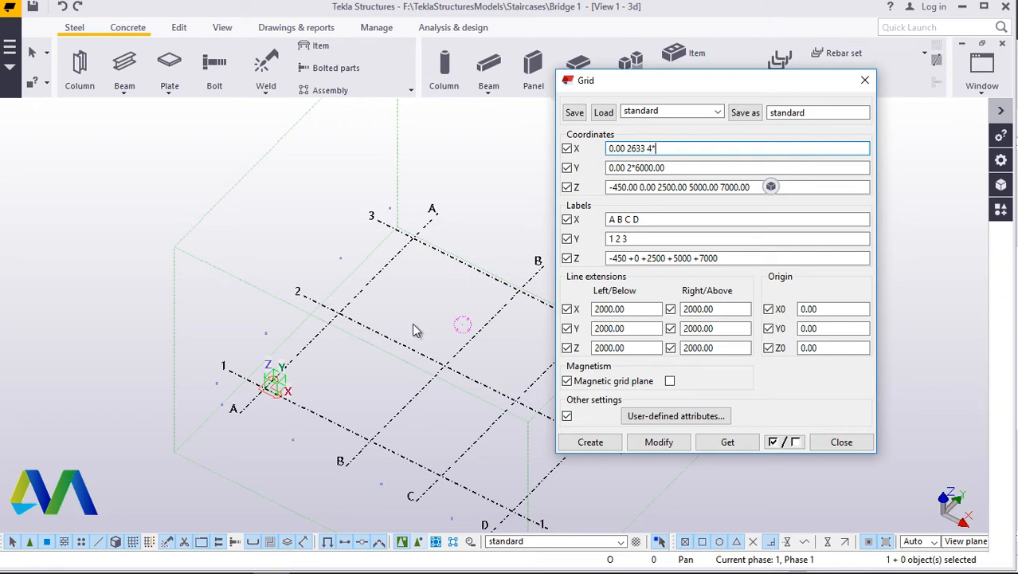
{"action": "mouse_move", "coordinate": [288, 570]}
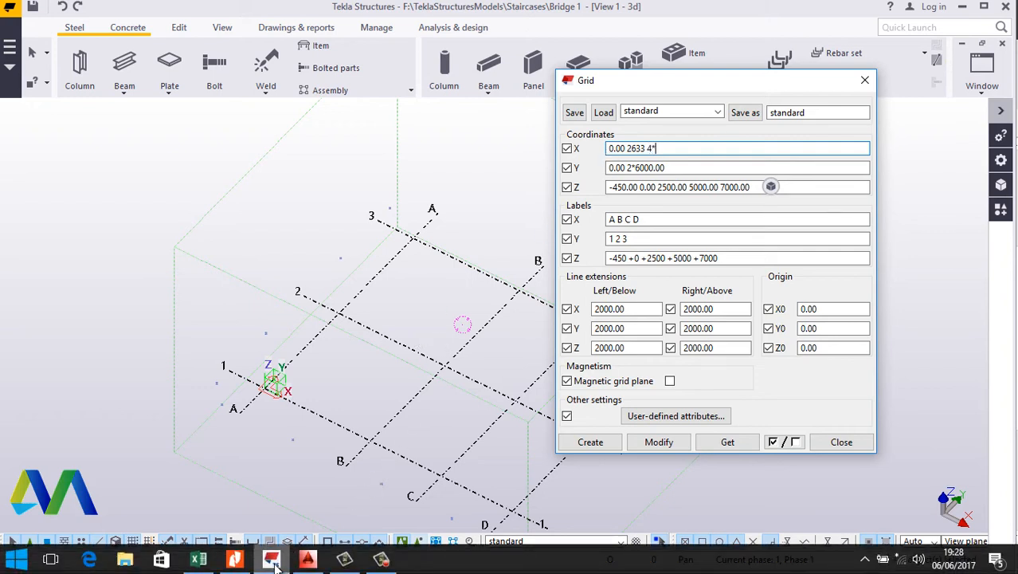
{"action": "type", "text": "4778"}
{"action": "left_click", "coordinate": [235, 560]}
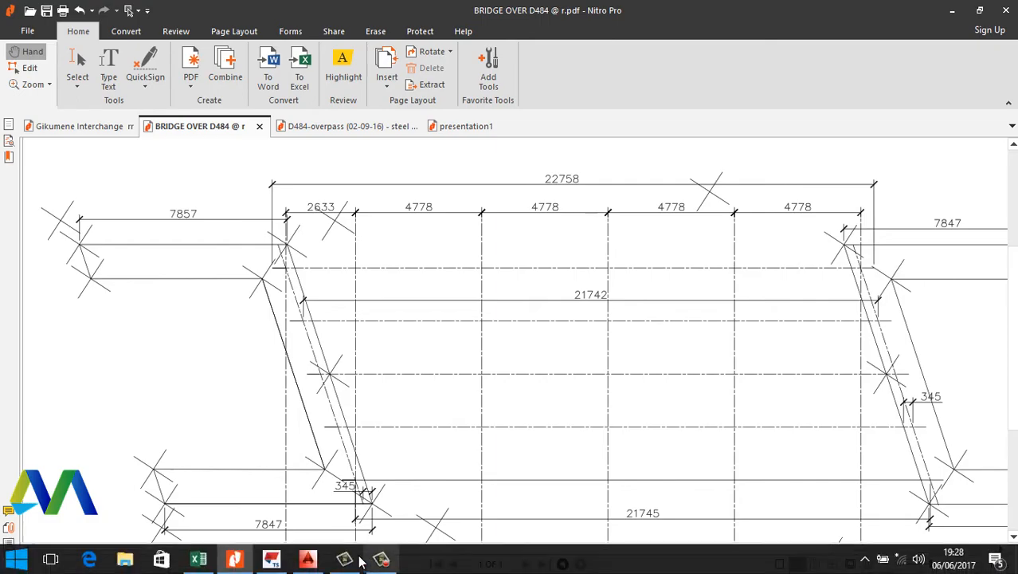
{"action": "left_click", "coordinate": [272, 560]}
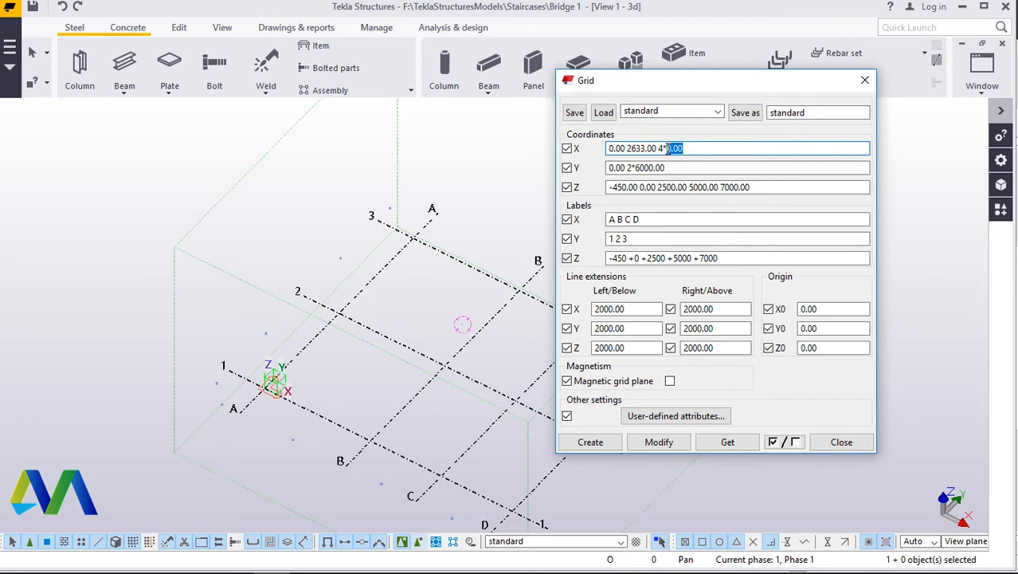
{"action": "type", "text": "37"}
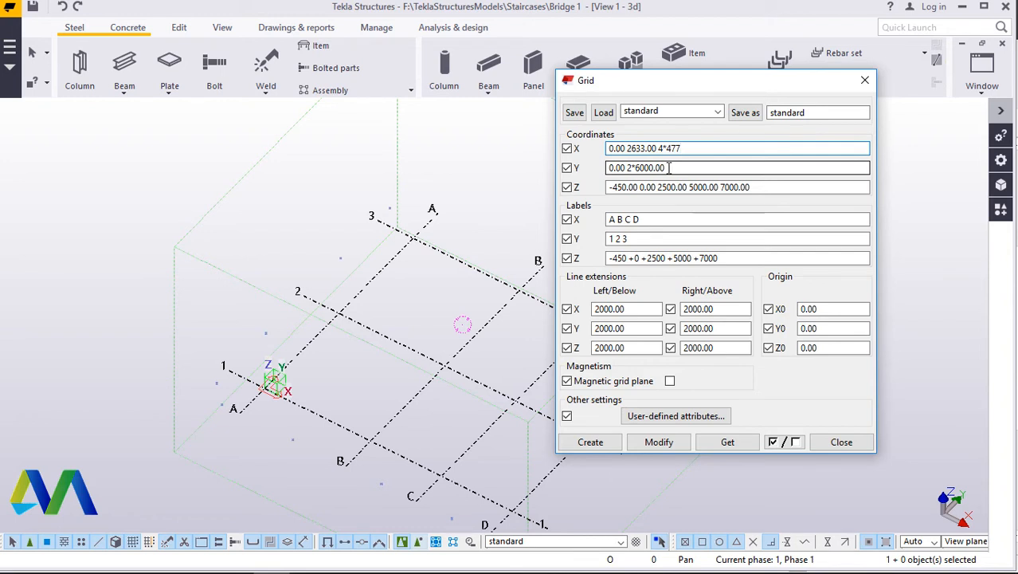
Step: Check the cross spacings in the Nitro Pro bridge drawing and set the Tekla grid's Y coordinates to 0.00 4*2000
{"action": "left_click_drag", "start_coordinate": [669, 167], "coordinate": [601, 167]}
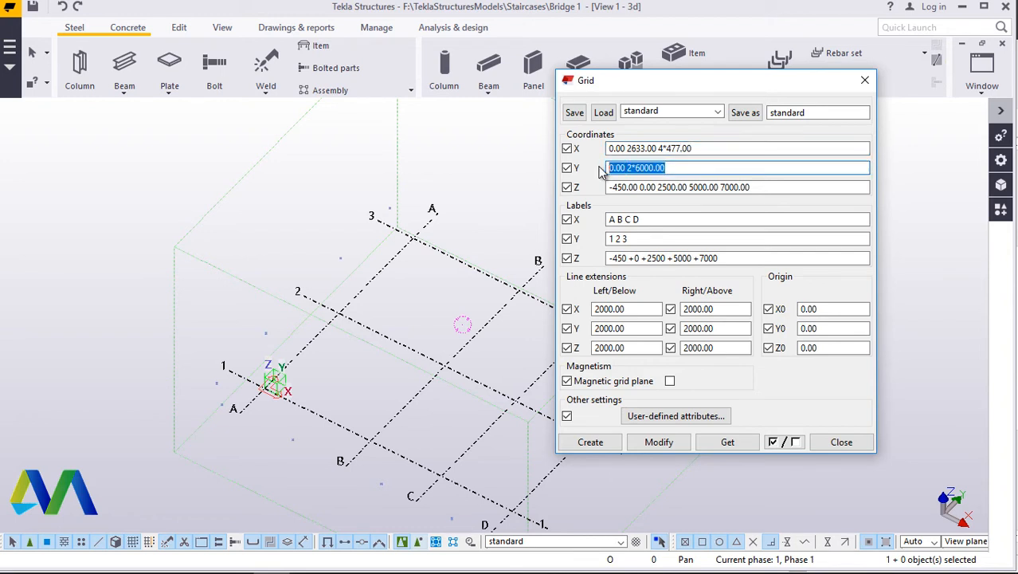
{"action": "mouse_move", "coordinate": [390, 567]}
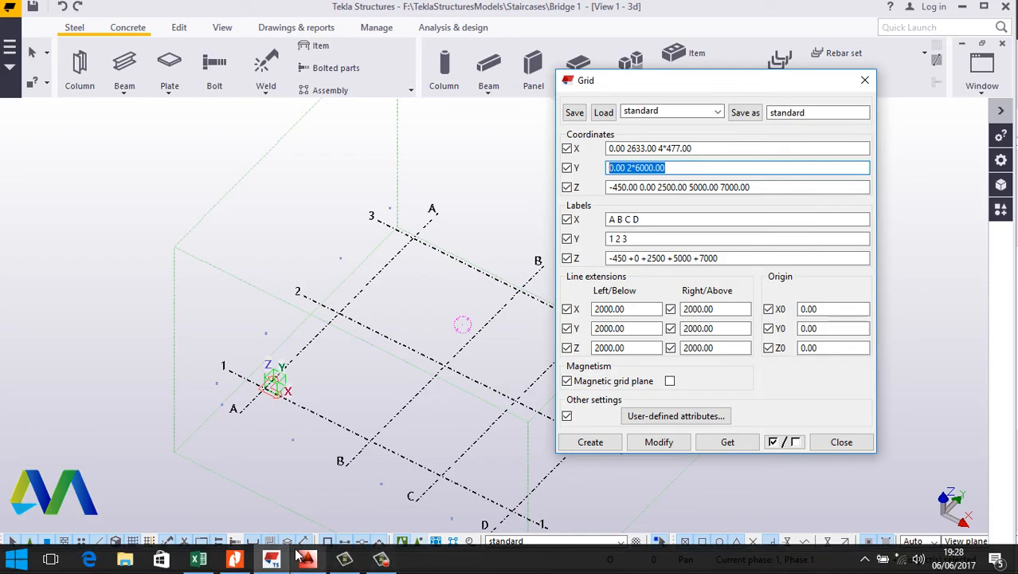
{"action": "left_click", "coordinate": [234, 560]}
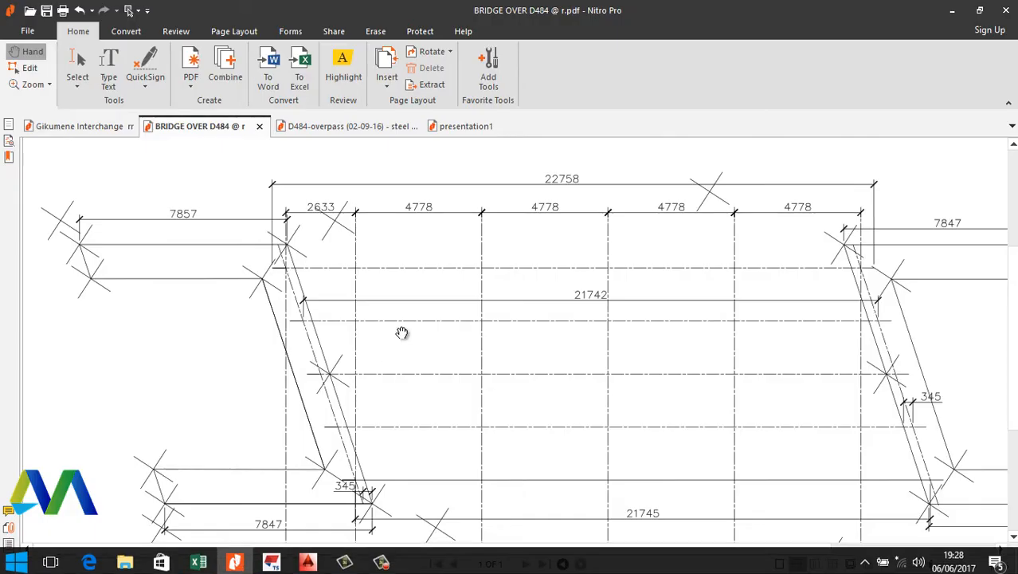
{"action": "scroll", "coordinate": [430, 319], "scroll_direction": "down", "scroll_amount": 3}
{"action": "scroll", "coordinate": [544, 431], "scroll_direction": "up", "scroll_amount": 3}
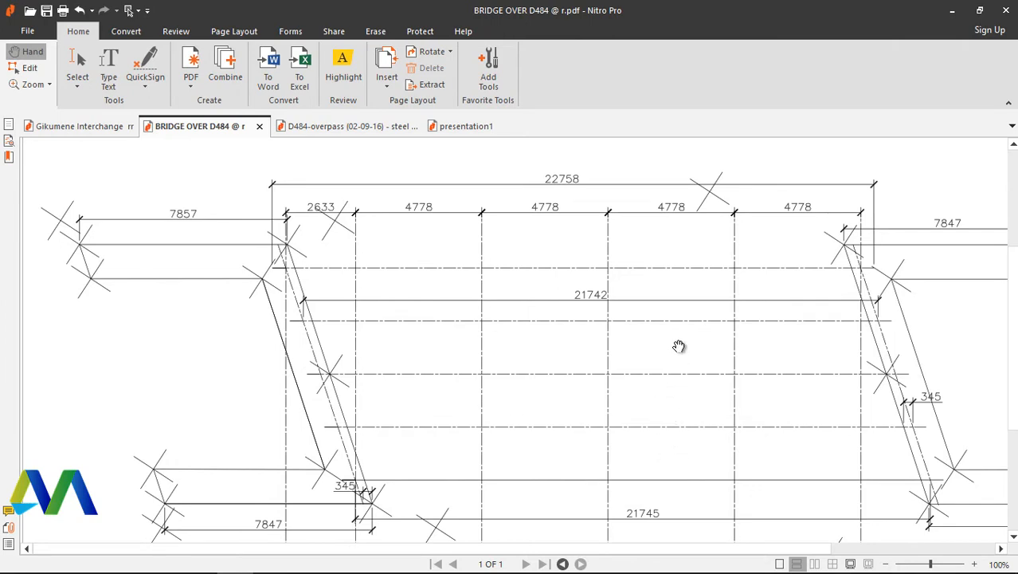
{"action": "mouse_move", "coordinate": [478, 571]}
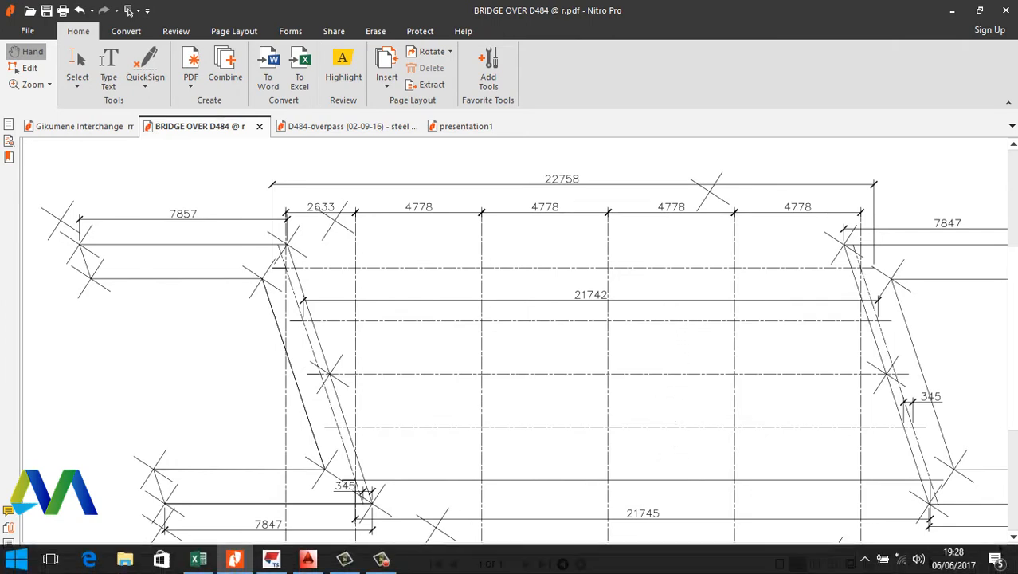
{"action": "left_click", "coordinate": [271, 559]}
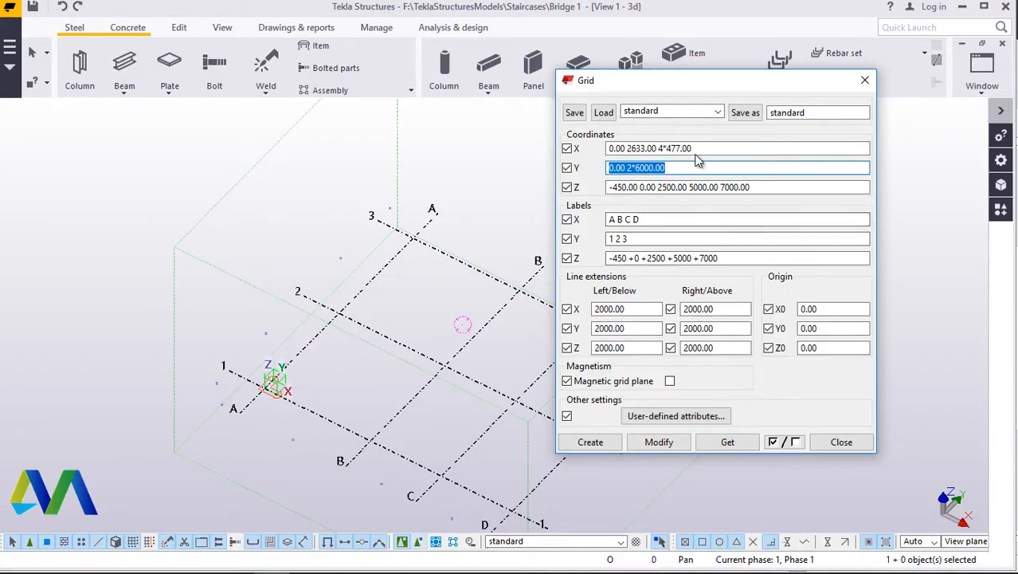
{"action": "type", "text": "0."}
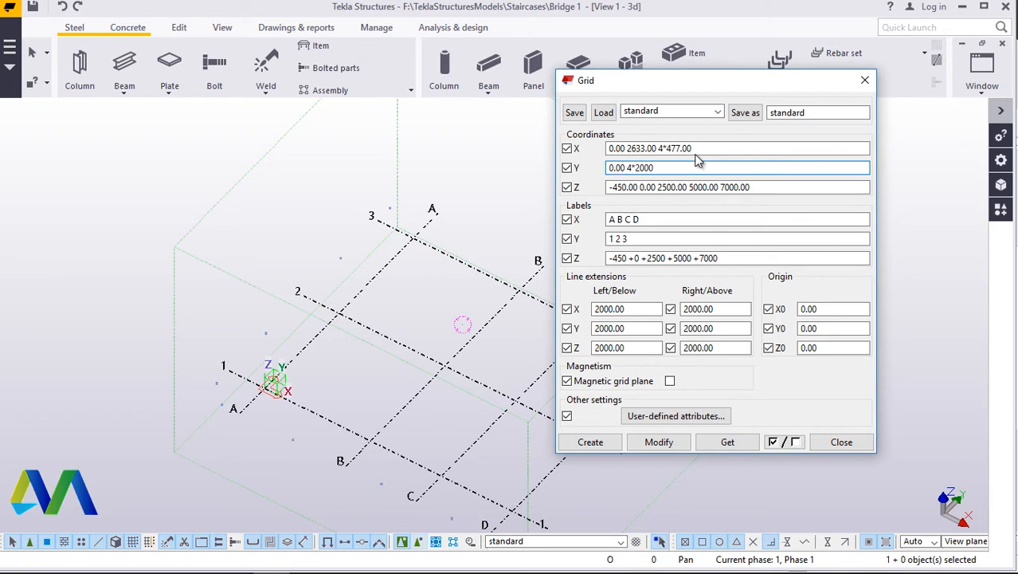
Step: Replace the grid's Z coordinates with 0.00 3000
{"action": "left_click", "coordinate": [729, 187]}
{"action": "type", "text": "0.00"}
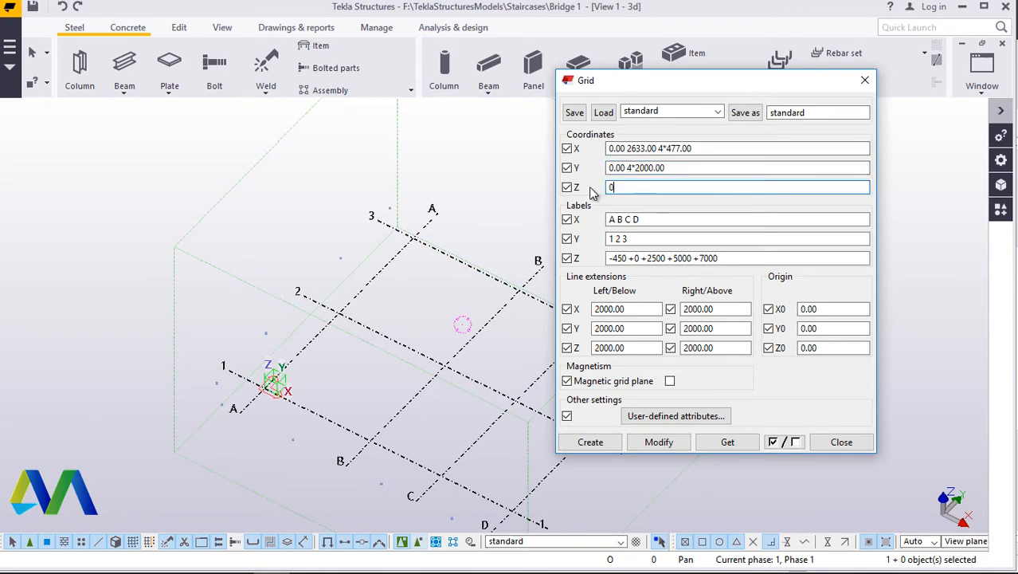
{"action": "type", "text": " 3000"}
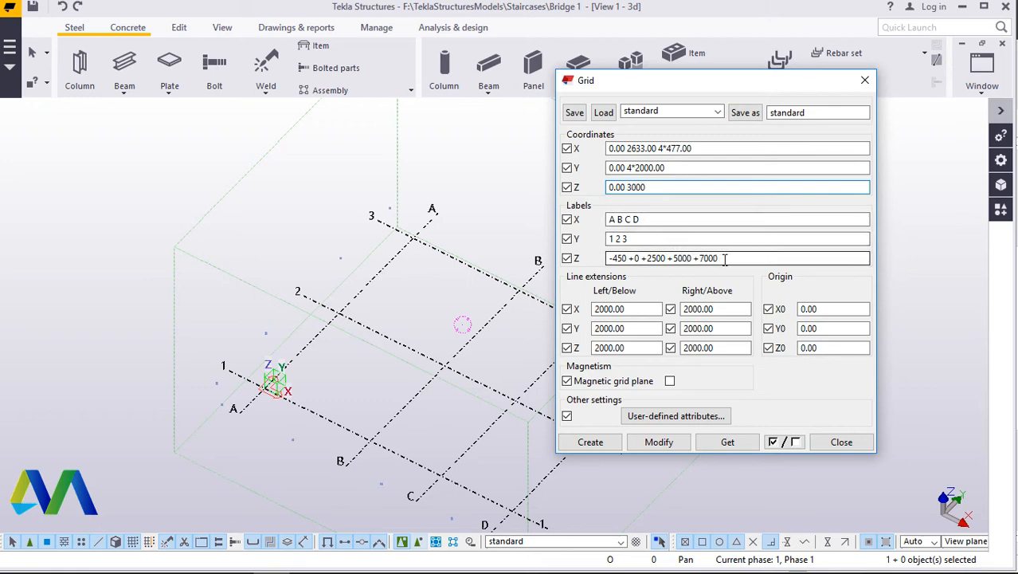
Step: Change the grid's Z labels to +0 +3000
{"action": "left_click", "coordinate": [629, 258]}
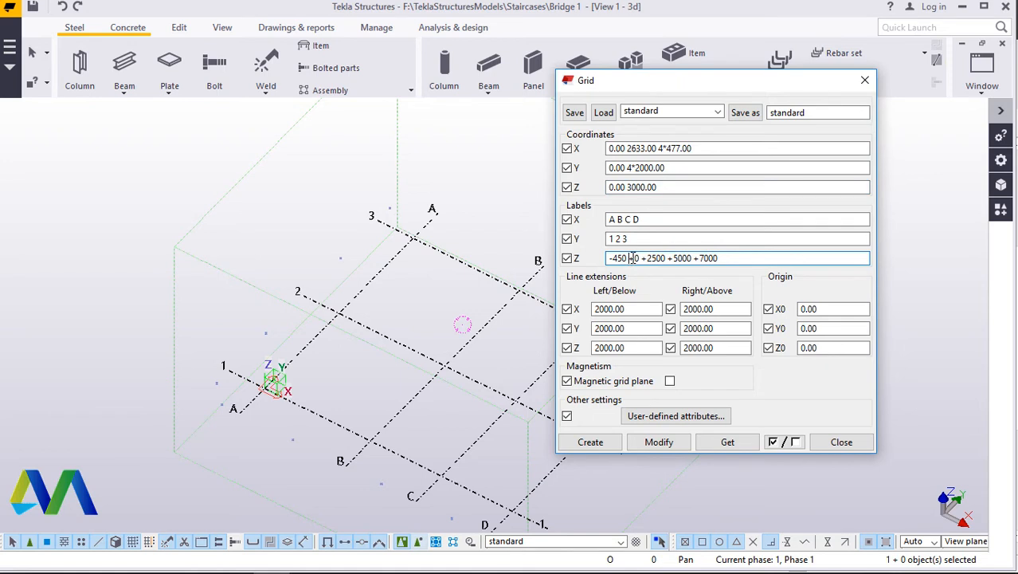
{"action": "key", "text": "BackSpace"}
{"action": "key", "text": "BackSpace"}
{"action": "key", "text": "BackSpace"}
{"action": "key", "text": "BackSpace"}
{"action": "key", "text": "BackSpace"}
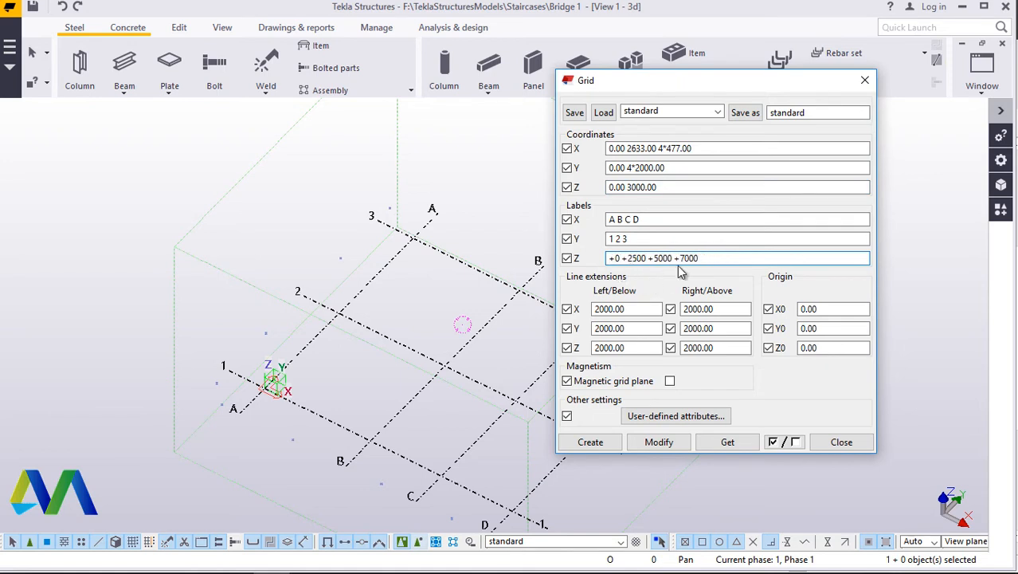
{"action": "left_click_drag", "start_coordinate": [706, 258], "coordinate": [631, 260]}
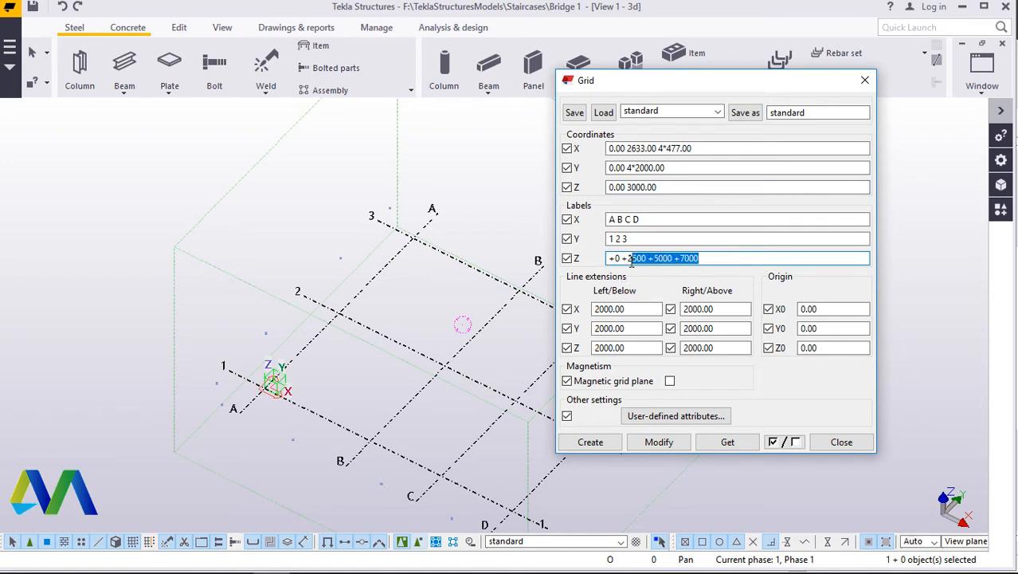
{"action": "type", "text": "000"}
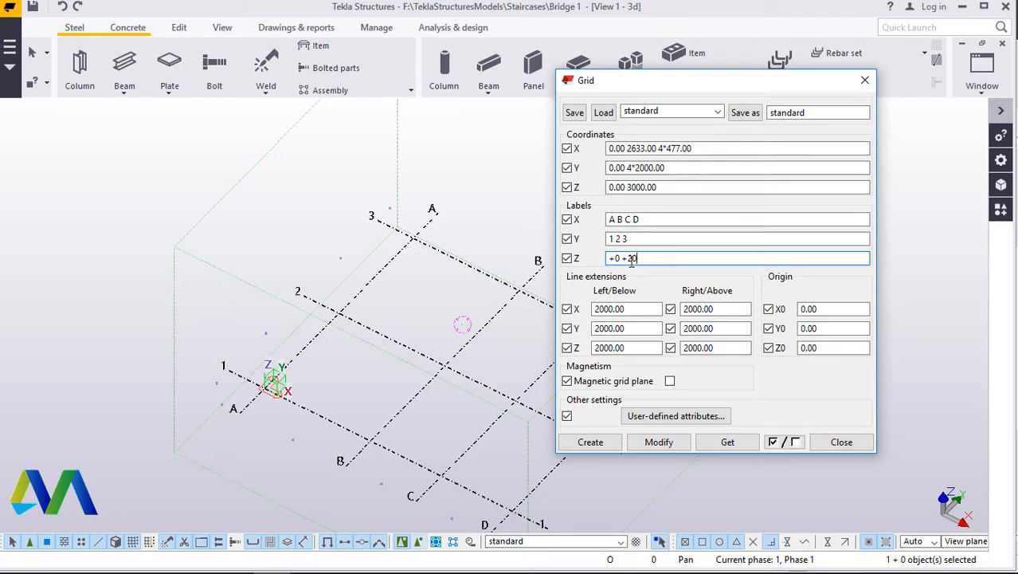
{"action": "key", "text": "BackSpace"}
{"action": "key", "text": "BackSpace"}
Step: Extend the X labels to A B C D E F G H and the Y labels to 1 2 3 4 5, and apply the changes to the grid
{"action": "left_click", "coordinate": [671, 219]}
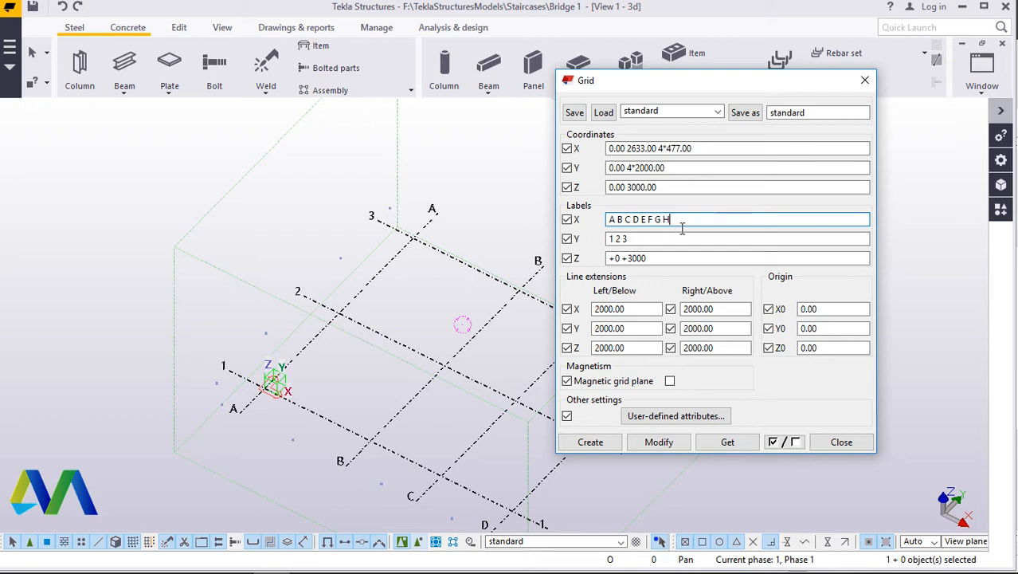
{"action": "left_click", "coordinate": [687, 240]}
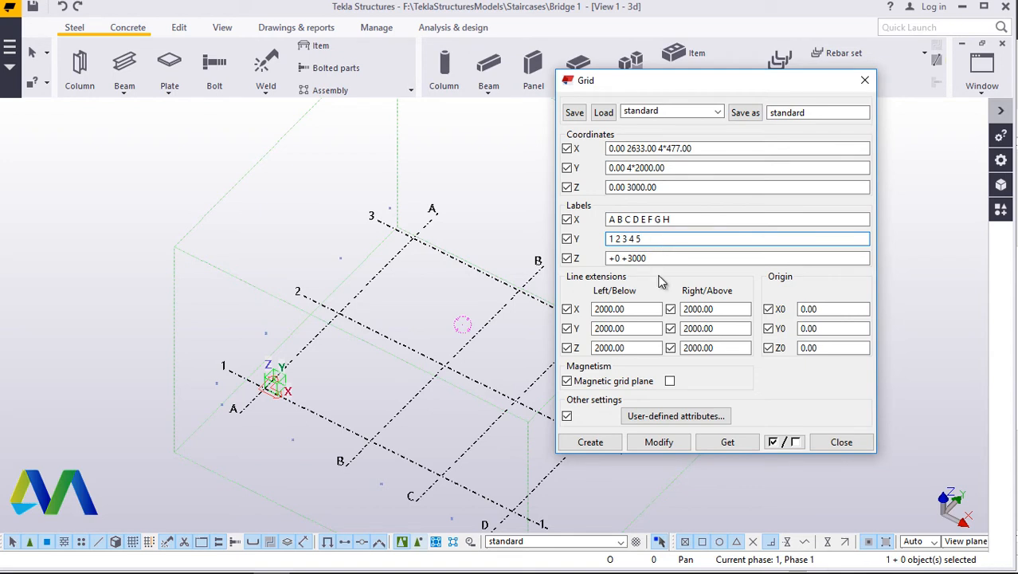
{"action": "left_click", "coordinate": [659, 442]}
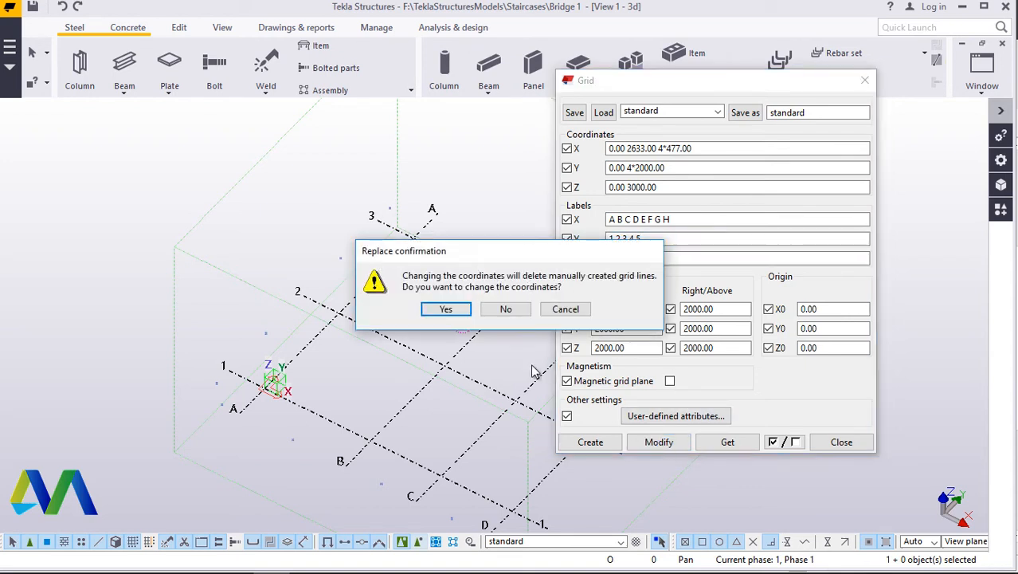
{"action": "left_click", "coordinate": [448, 309]}
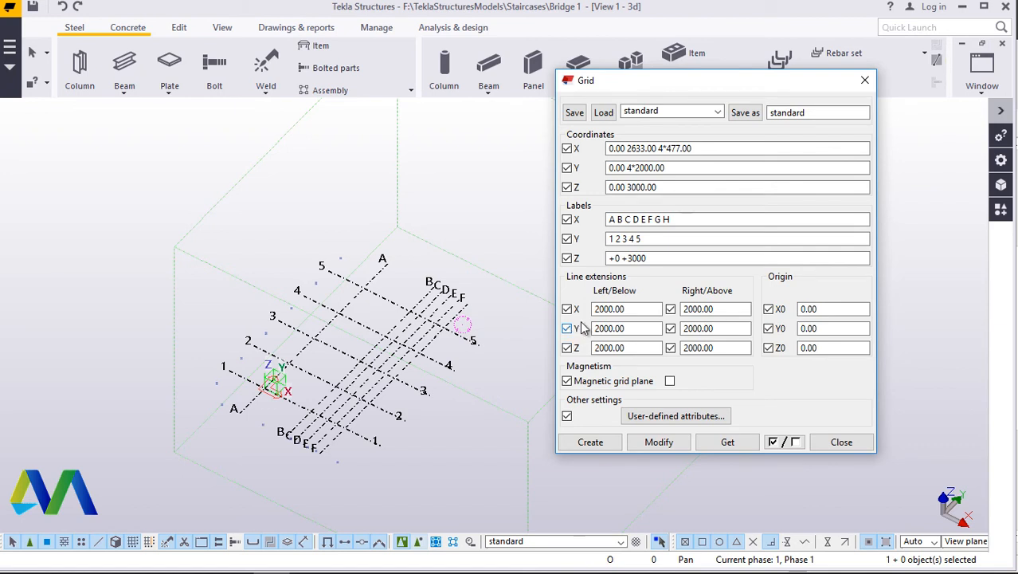
Step: Try to reapply the grid's X coordinates and close the grid properties
{"action": "left_click", "coordinate": [685, 148]}
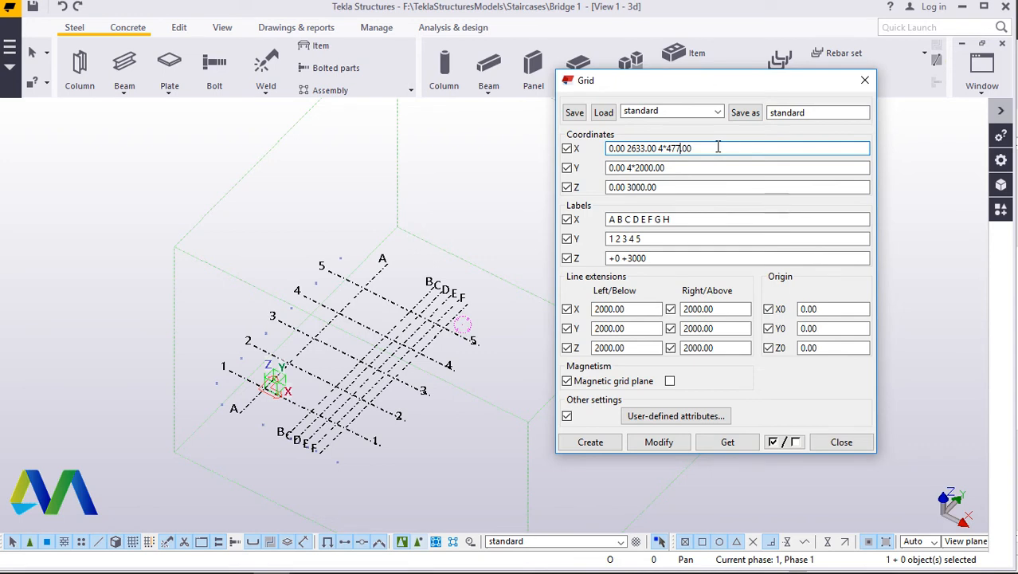
{"action": "left_click", "coordinate": [661, 442]}
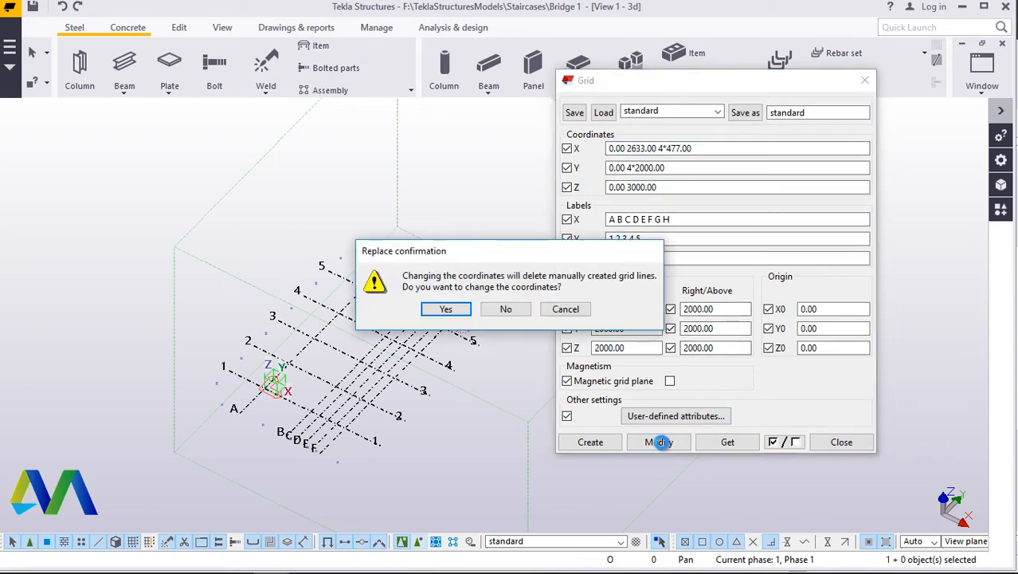
{"action": "left_click", "coordinate": [455, 314]}
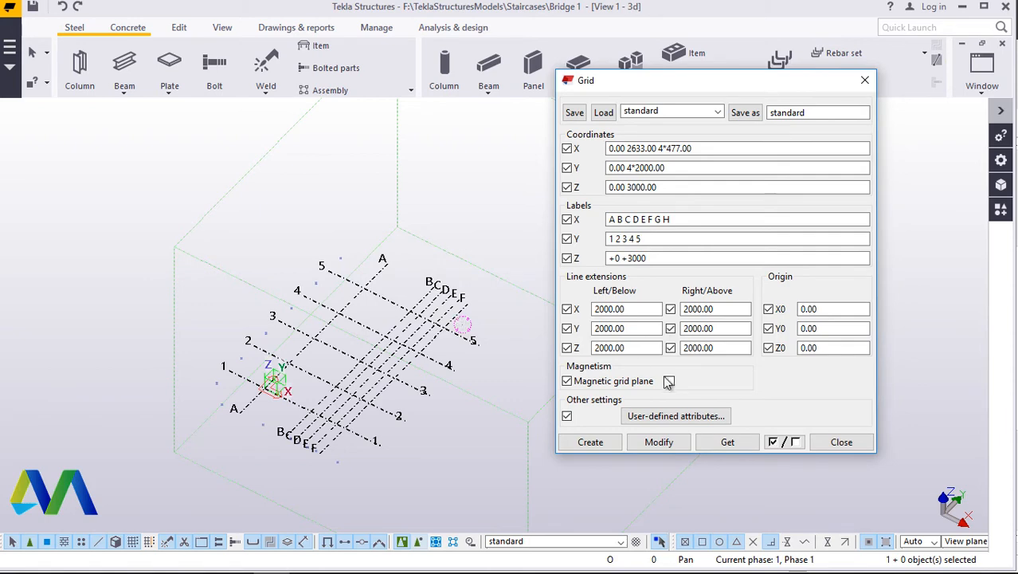
{"action": "left_click", "coordinate": [864, 79]}
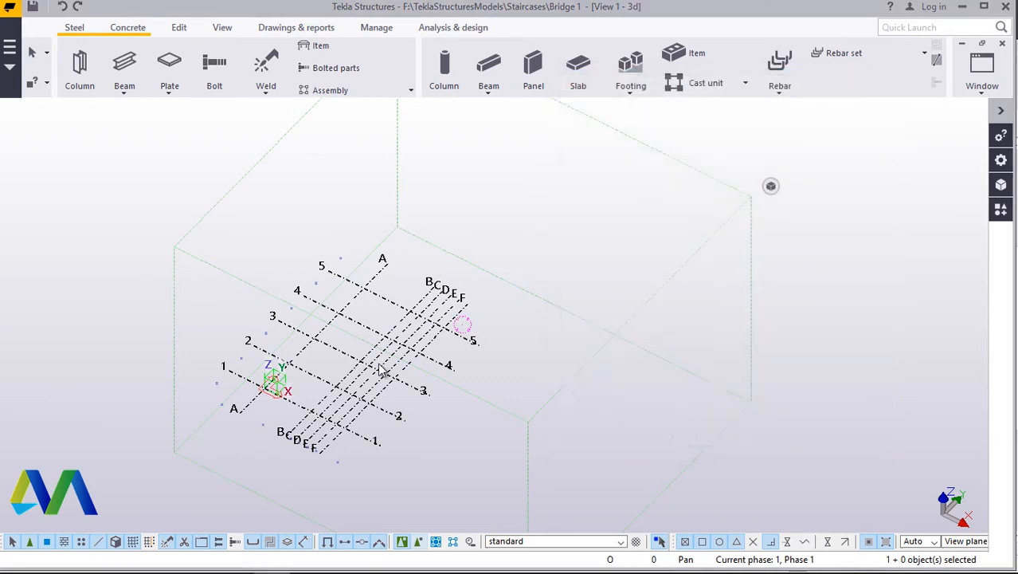
Step: Reopen the grid's properties, correct the X coordinates to 0.00 2633.00 4*4778.00, apply the change to the grid and close the properties
{"action": "double_click", "coordinate": [374, 375]}
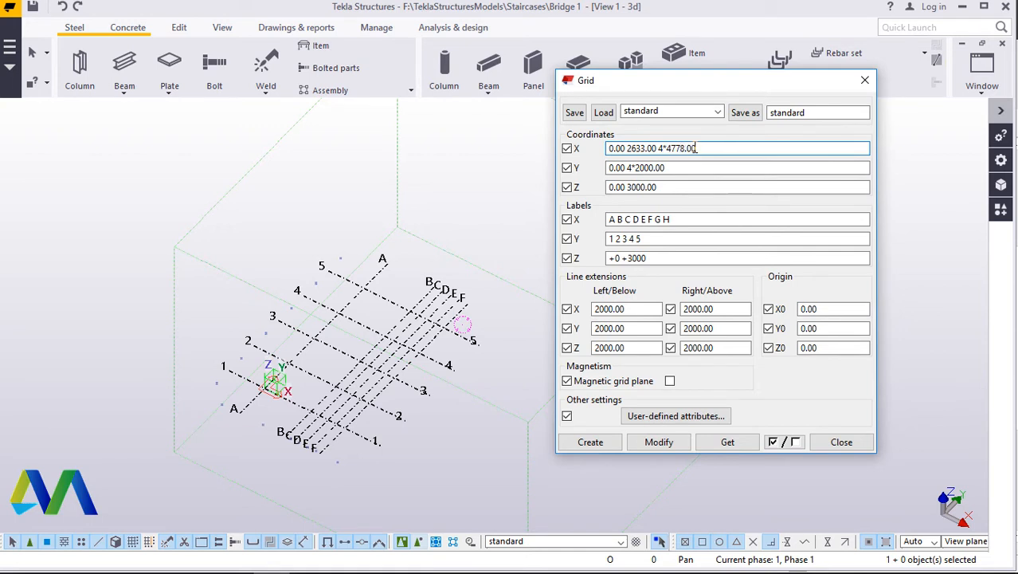
{"action": "left_click", "coordinate": [659, 442]}
{"action": "left_click", "coordinate": [460, 313]}
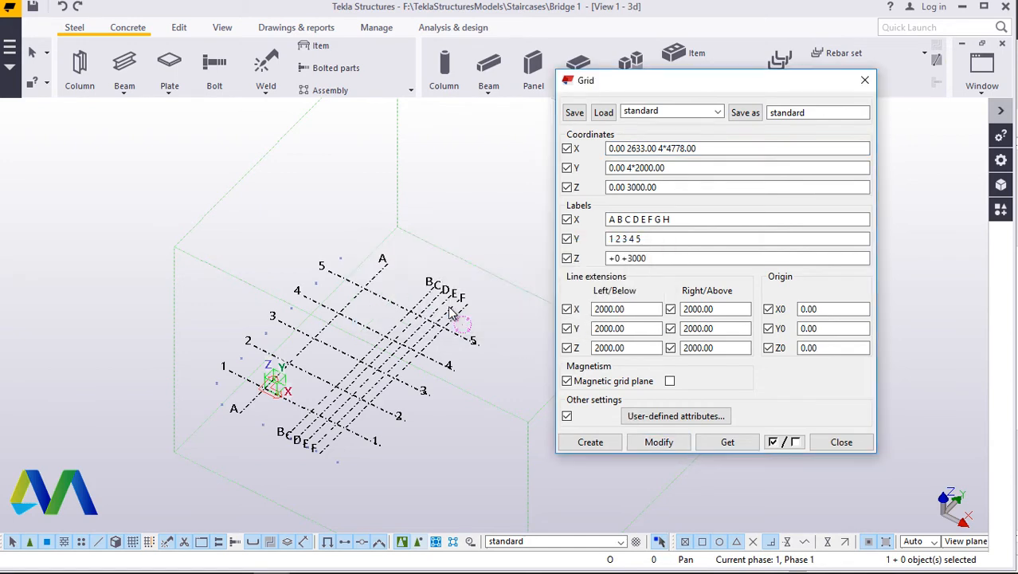
{"action": "left_click", "coordinate": [841, 439]}
Step: Fit the 3D view's work area to the entire model and examine the new grid near its origin
{"action": "scroll", "coordinate": [611, 301], "scroll_direction": "down", "scroll_amount": 2}
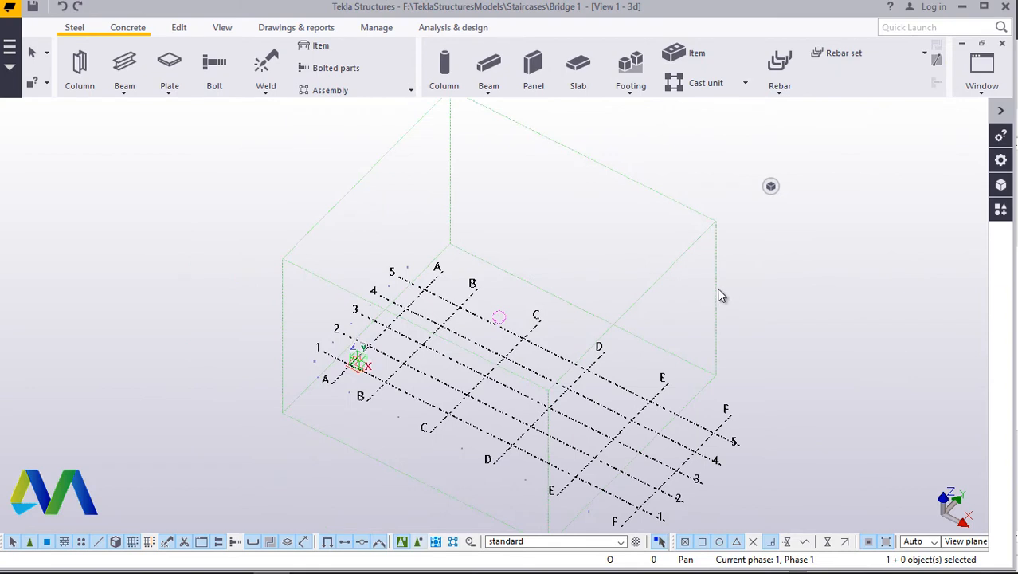
{"action": "left_click", "coordinate": [715, 289]}
{"action": "right_click", "coordinate": [716, 289]}
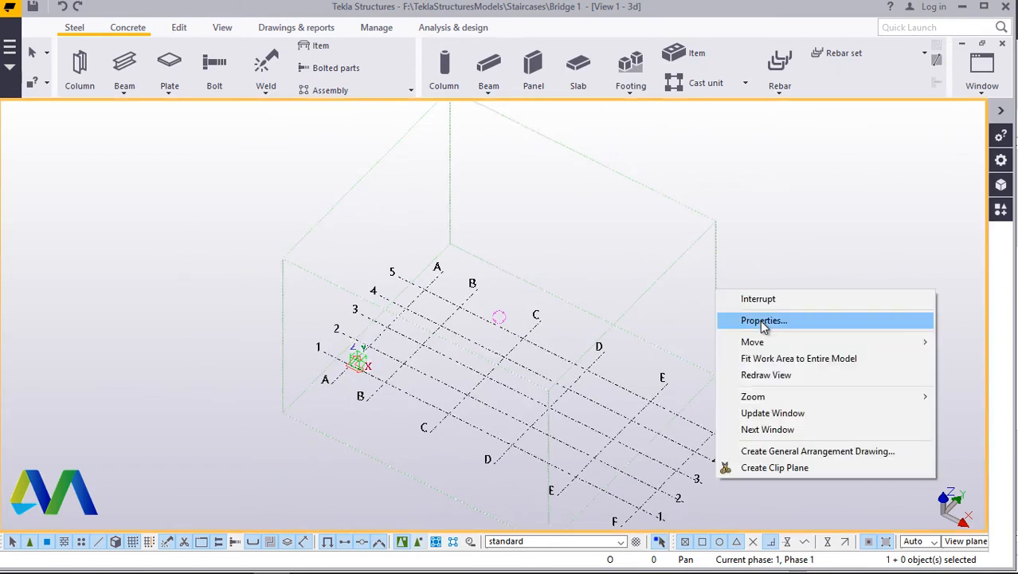
{"action": "left_click", "coordinate": [791, 359]}
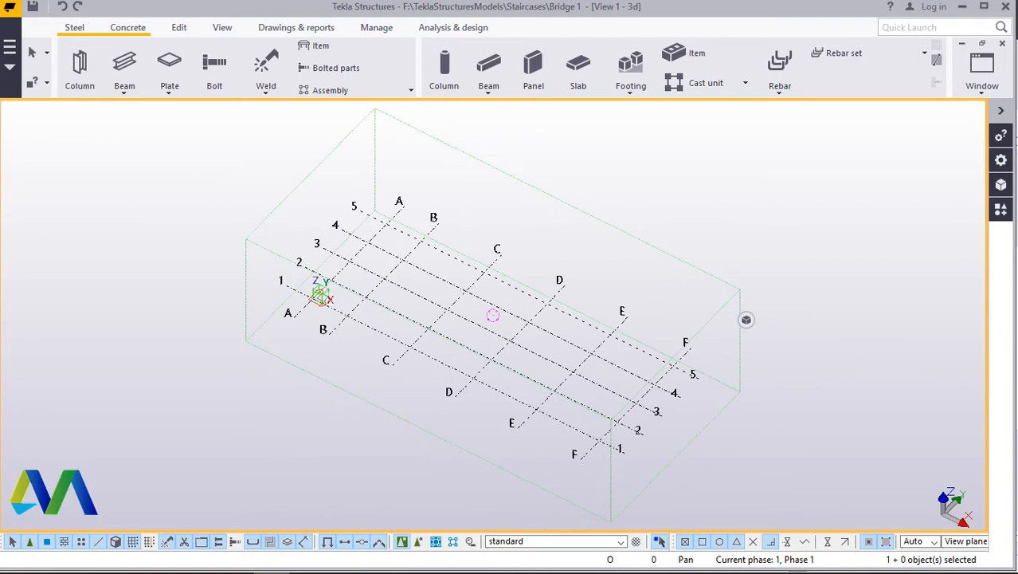
{"action": "scroll", "coordinate": [325, 302], "scroll_direction": "up", "scroll_amount": 1}
{"action": "scroll", "coordinate": [325, 302], "scroll_direction": "up", "scroll_amount": 2}
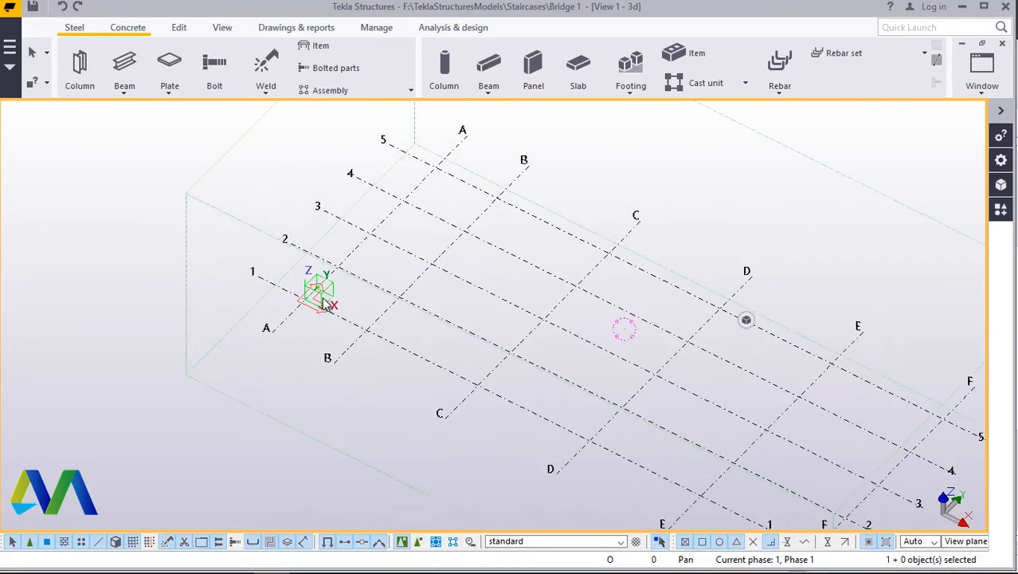
Step: Start importing a PDF reference model and choose presentation1.pdf from the Desktop as its source file
{"action": "scroll", "coordinate": [330, 305], "scroll_direction": "down", "scroll_amount": 2}
{"action": "scroll", "coordinate": [342, 311], "scroll_direction": "down", "scroll_amount": 2}
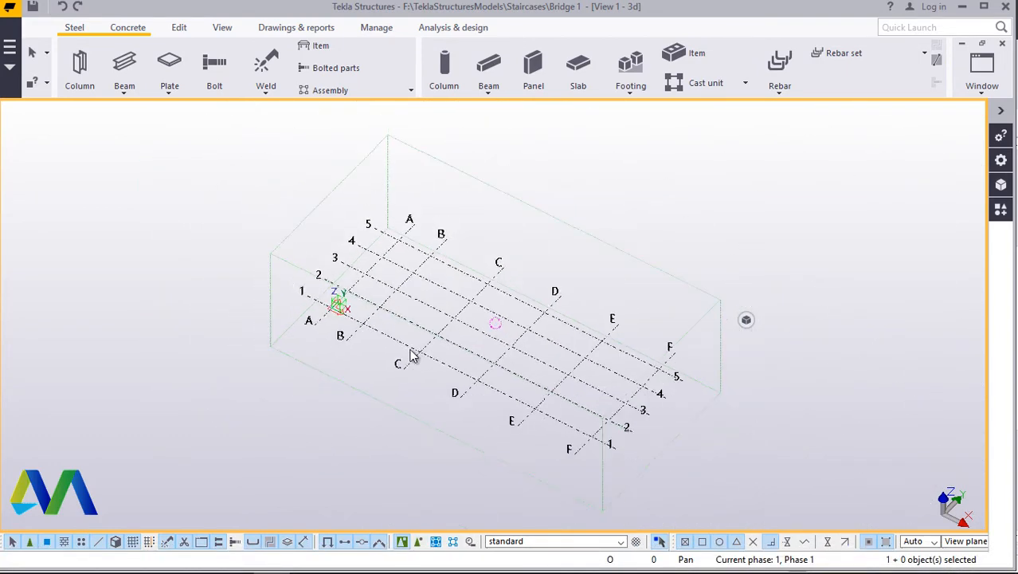
{"action": "scroll", "coordinate": [484, 355], "scroll_direction": "up", "scroll_amount": 3}
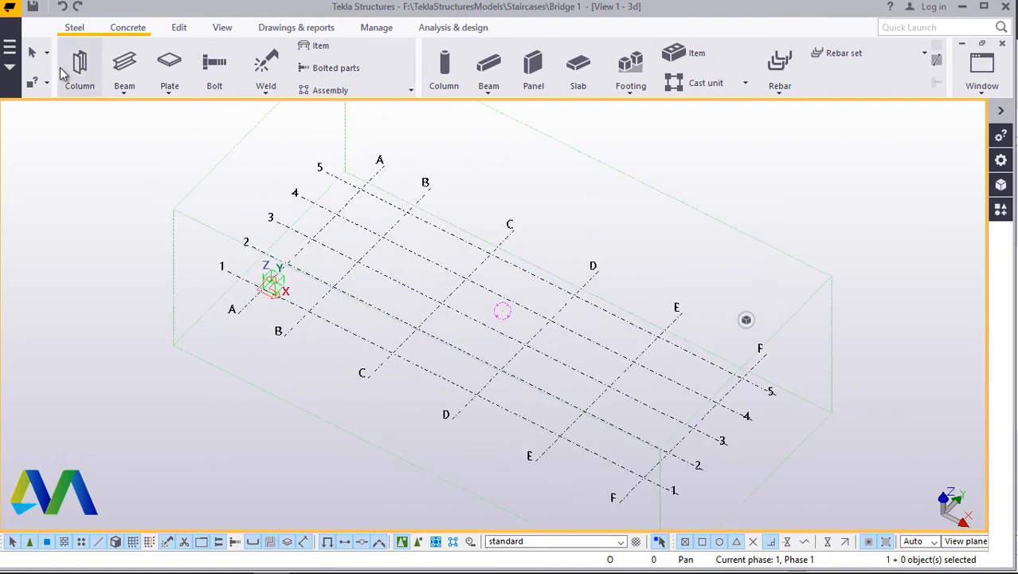
{"action": "left_click", "coordinate": [9, 48]}
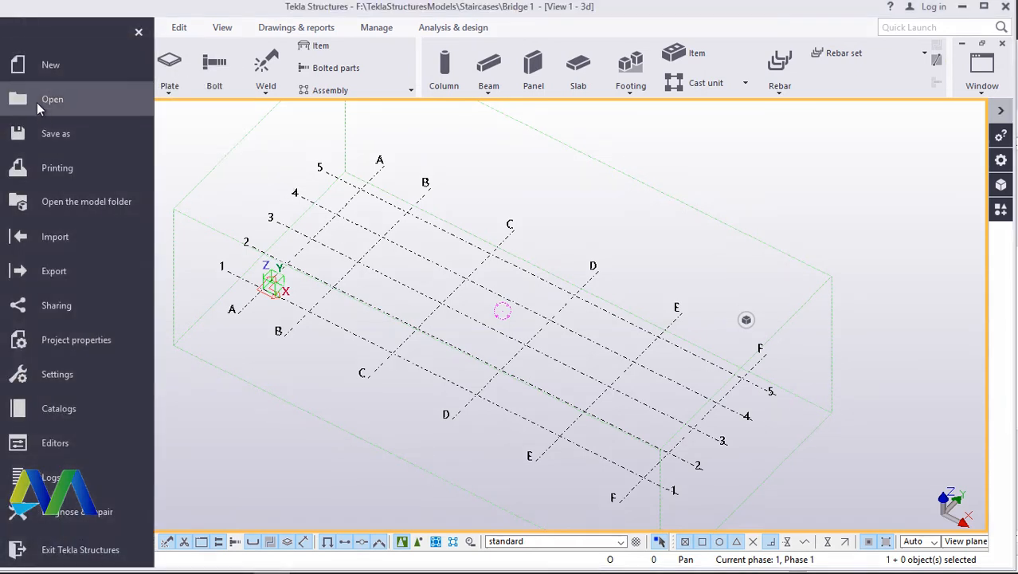
{"action": "left_click", "coordinate": [60, 240]}
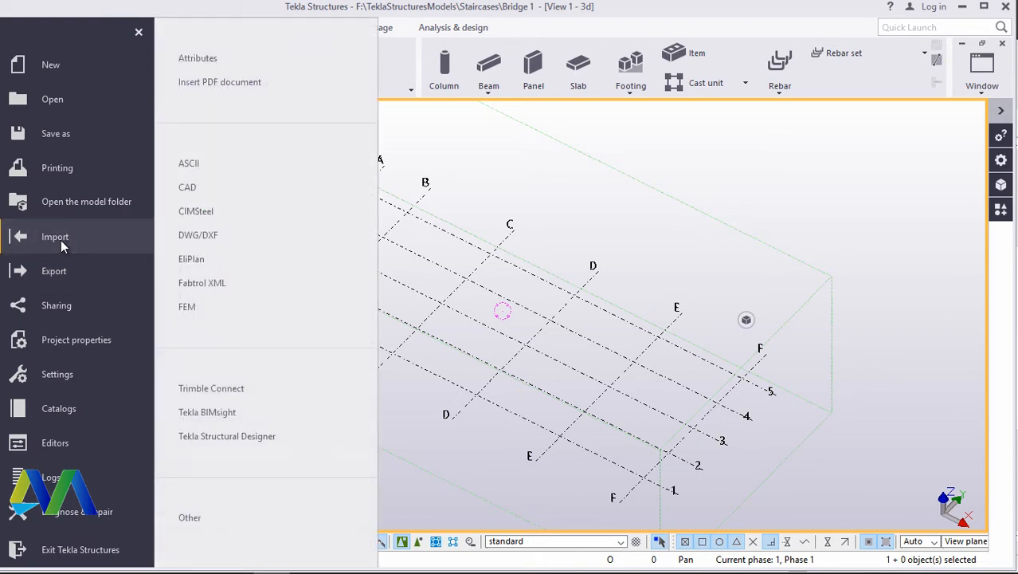
{"action": "left_click", "coordinate": [199, 81]}
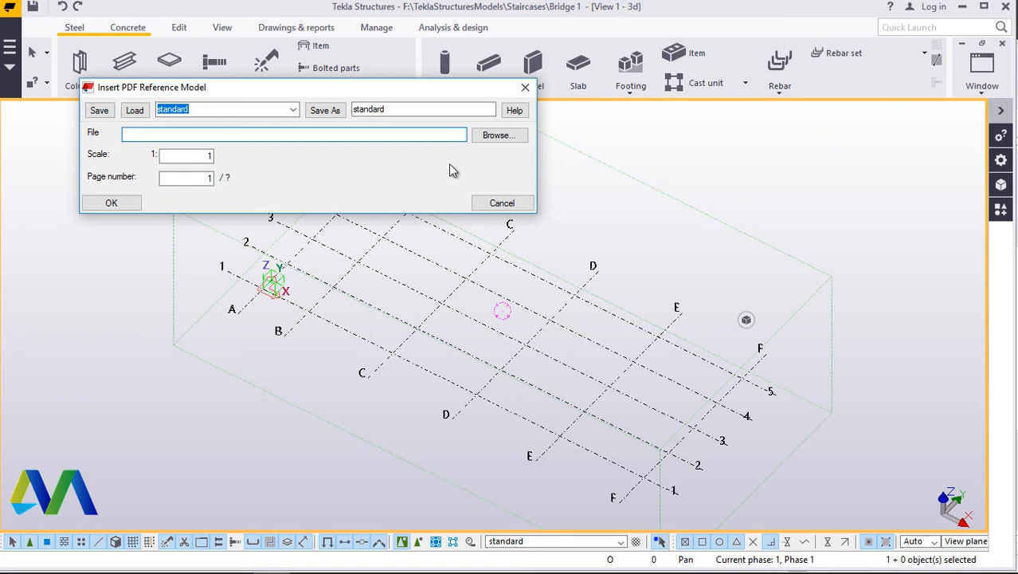
{"action": "left_click", "coordinate": [498, 135]}
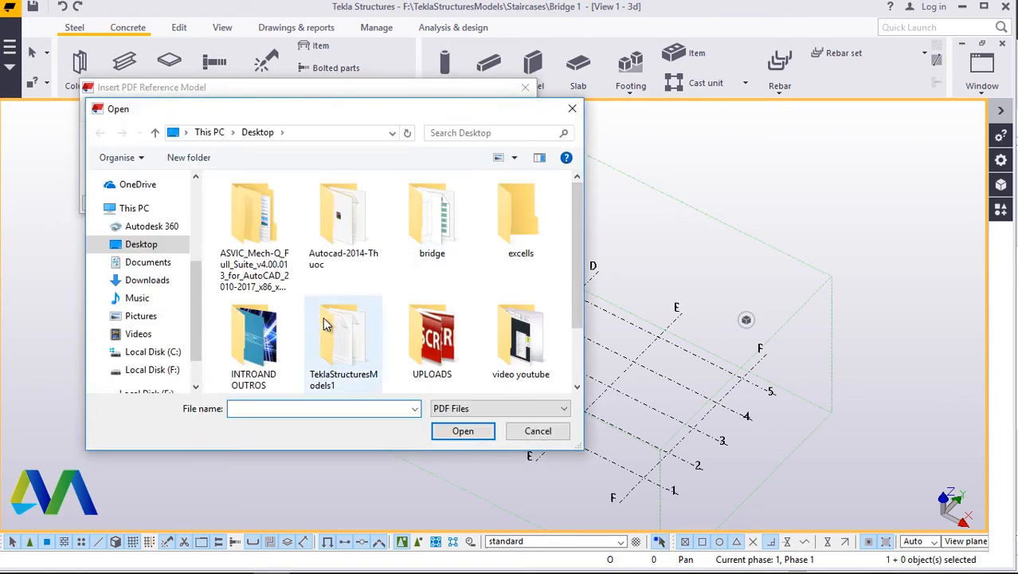
{"action": "scroll", "coordinate": [294, 322], "scroll_direction": "down", "scroll_amount": 1}
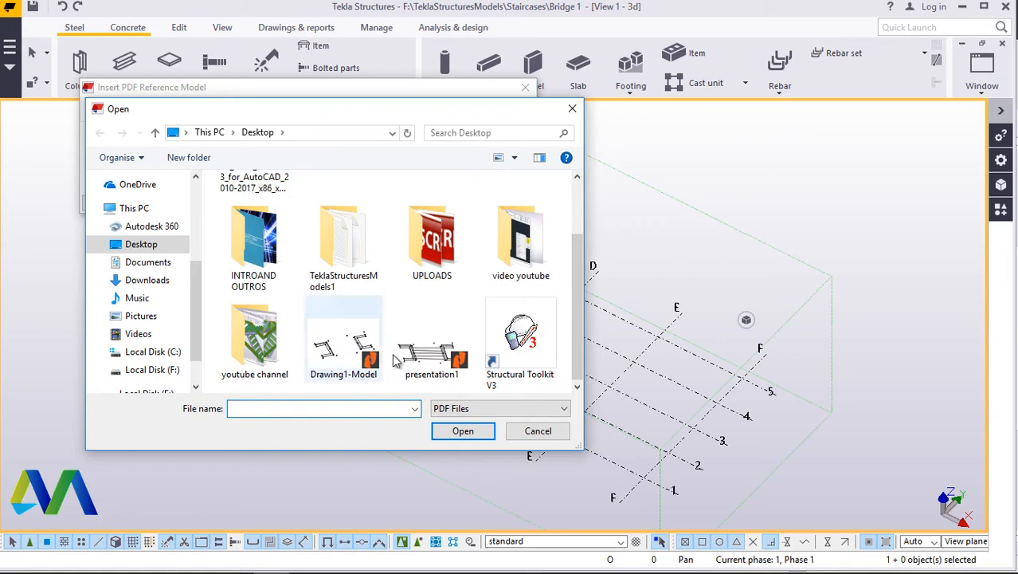
{"action": "left_click", "coordinate": [446, 360]}
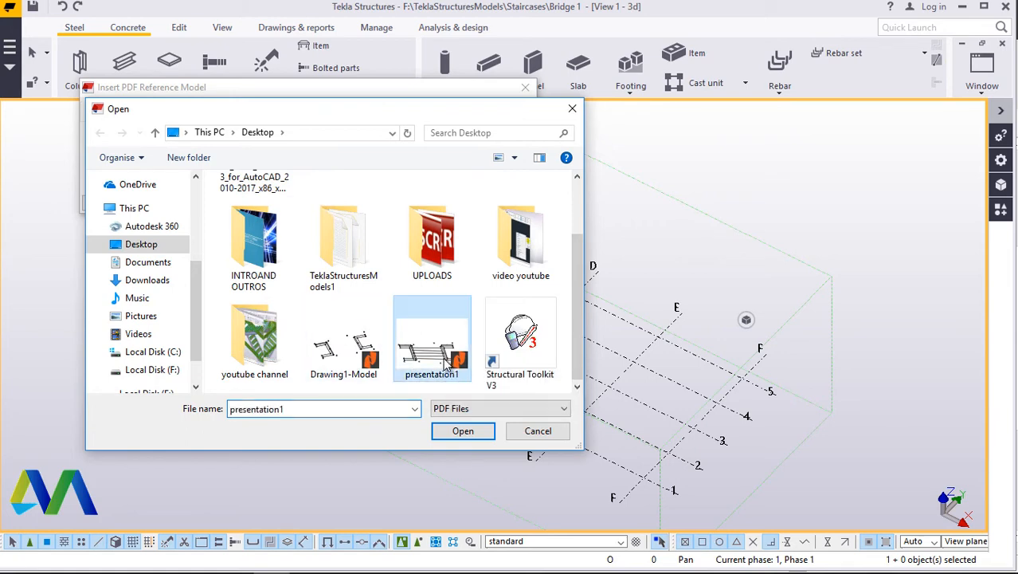
{"action": "left_click", "coordinate": [462, 430]}
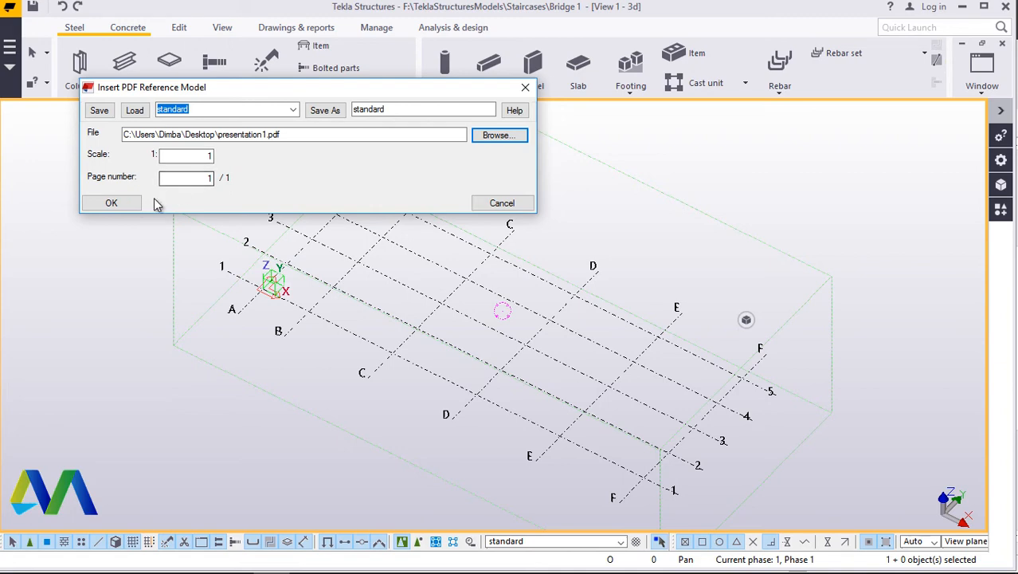
Step: Insert page 1 of the PDF at scale 1:1 with its insertion point at the intersection of grid lines A and 1
{"action": "left_click", "coordinate": [121, 203]}
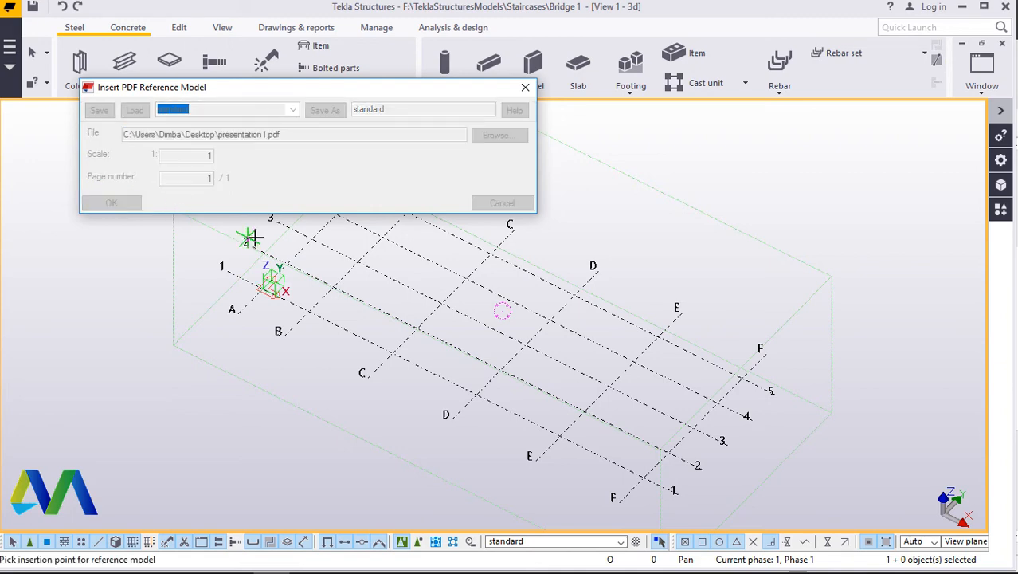
{"action": "scroll", "coordinate": [263, 287], "scroll_direction": "up", "scroll_amount": 5}
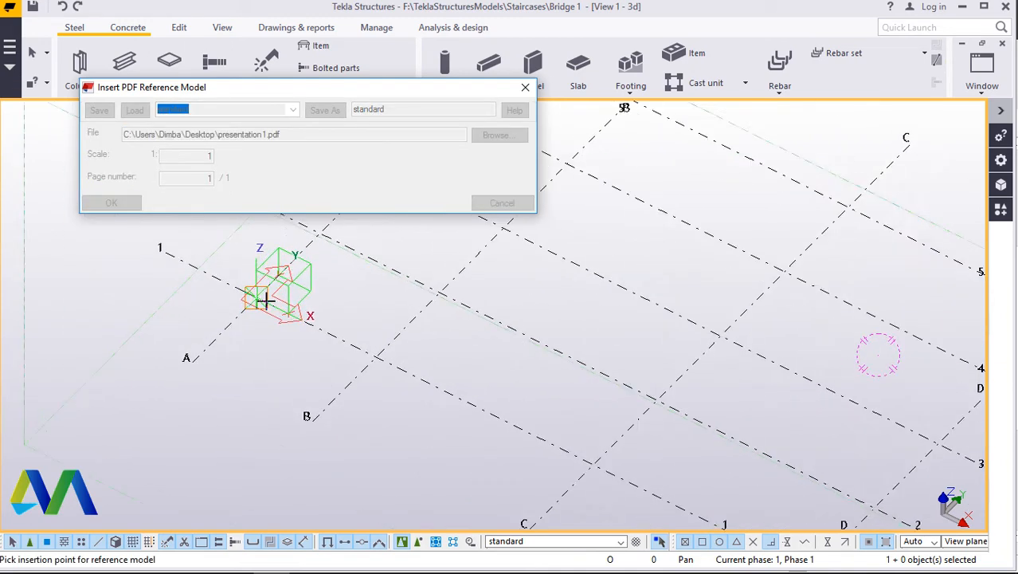
{"action": "scroll", "coordinate": [265, 300], "scroll_direction": "up", "scroll_amount": 2}
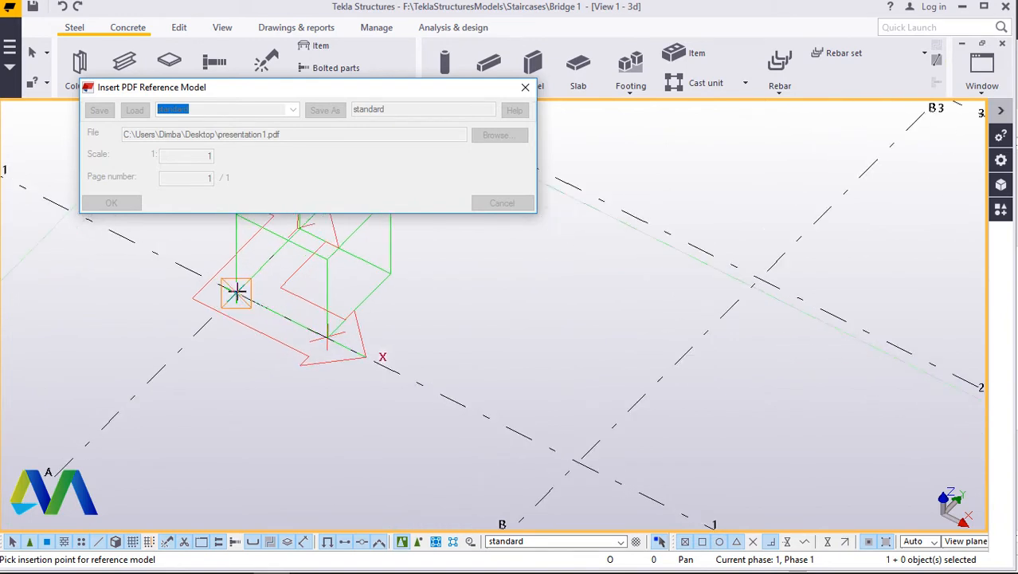
{"action": "left_click", "coordinate": [239, 296]}
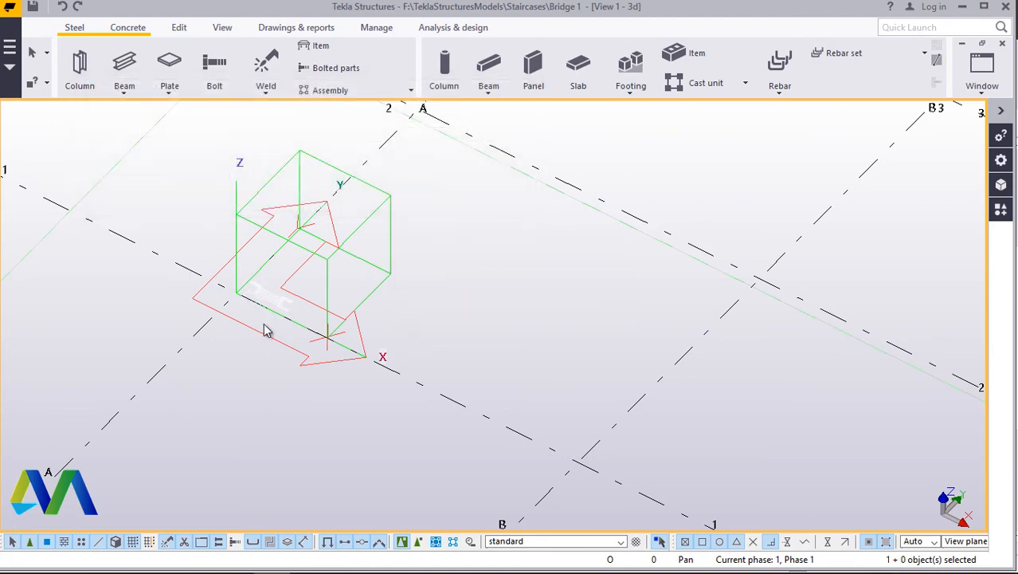
Step: Examine the inserted PDF bridge plan at the origin, checking its dimension text and its size relative to the grid
{"action": "scroll", "coordinate": [262, 319], "scroll_direction": "up", "scroll_amount": 10}
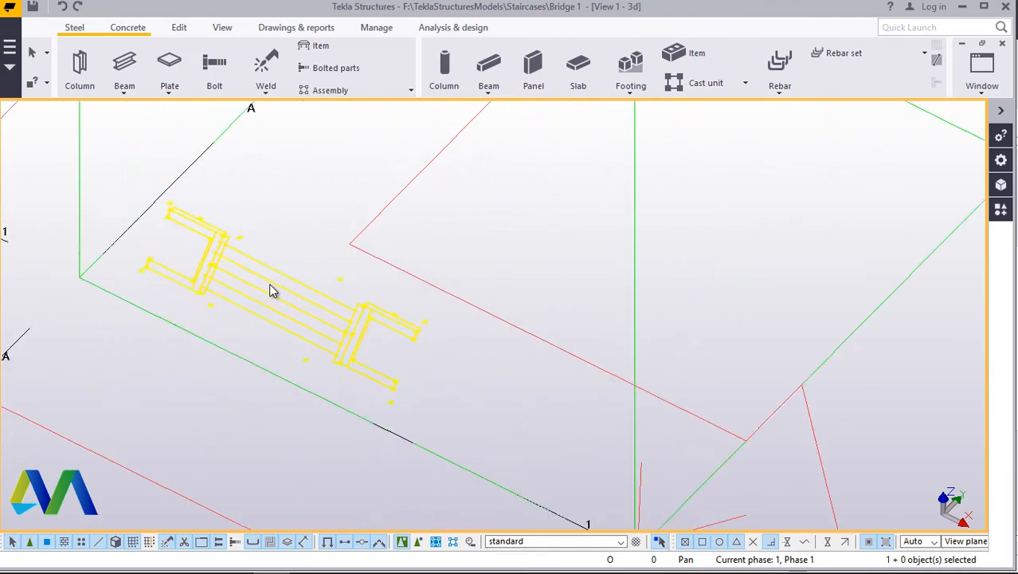
{"action": "scroll", "coordinate": [362, 348], "scroll_direction": "up", "scroll_amount": 10}
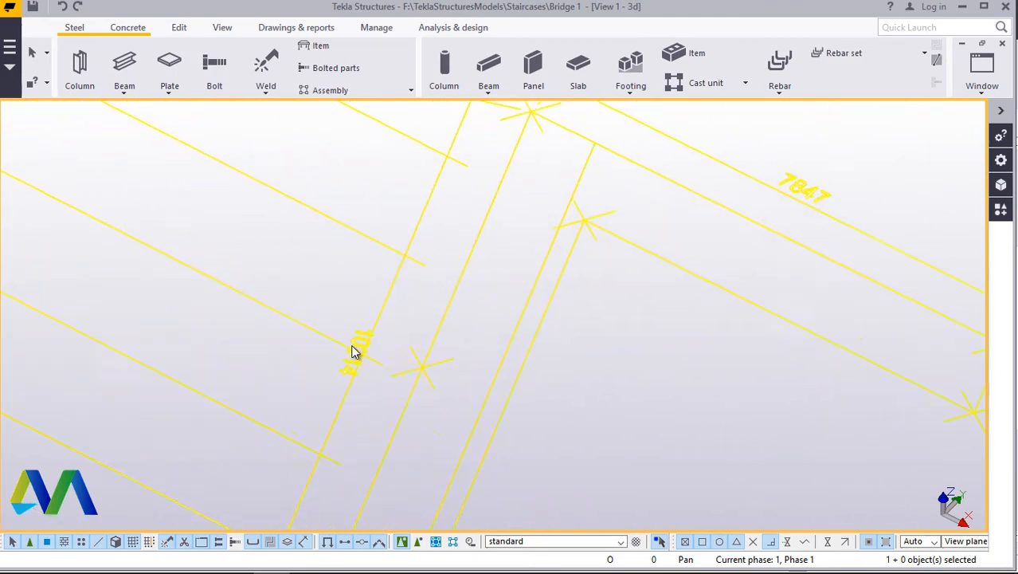
{"action": "scroll", "coordinate": [363, 357], "scroll_direction": "up", "scroll_amount": 3}
{"action": "scroll", "coordinate": [374, 355], "scroll_direction": "down", "scroll_amount": 10}
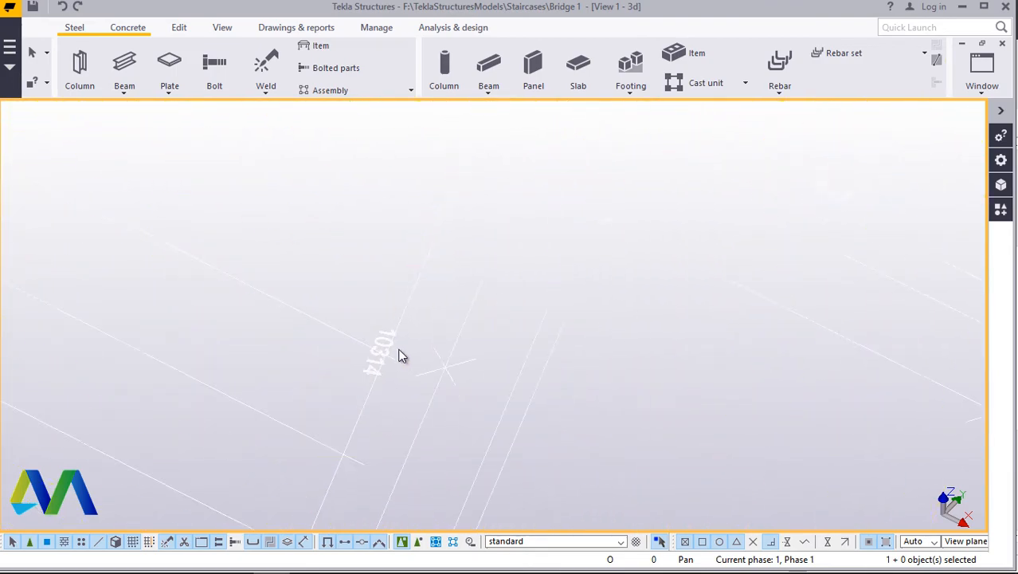
{"action": "scroll", "coordinate": [400, 347], "scroll_direction": "down", "scroll_amount": 10}
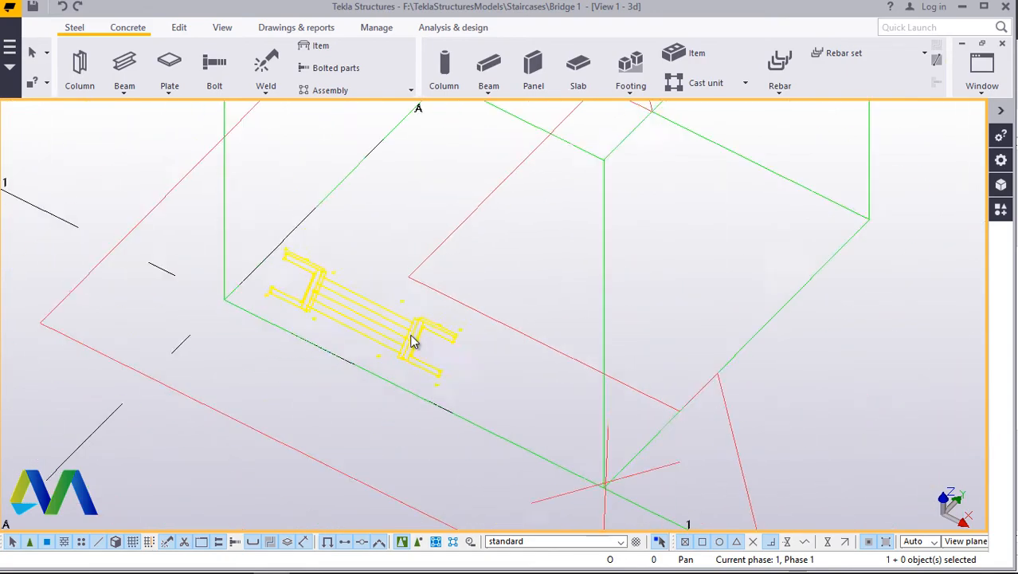
{"action": "scroll", "coordinate": [390, 348], "scroll_direction": "down", "scroll_amount": 10}
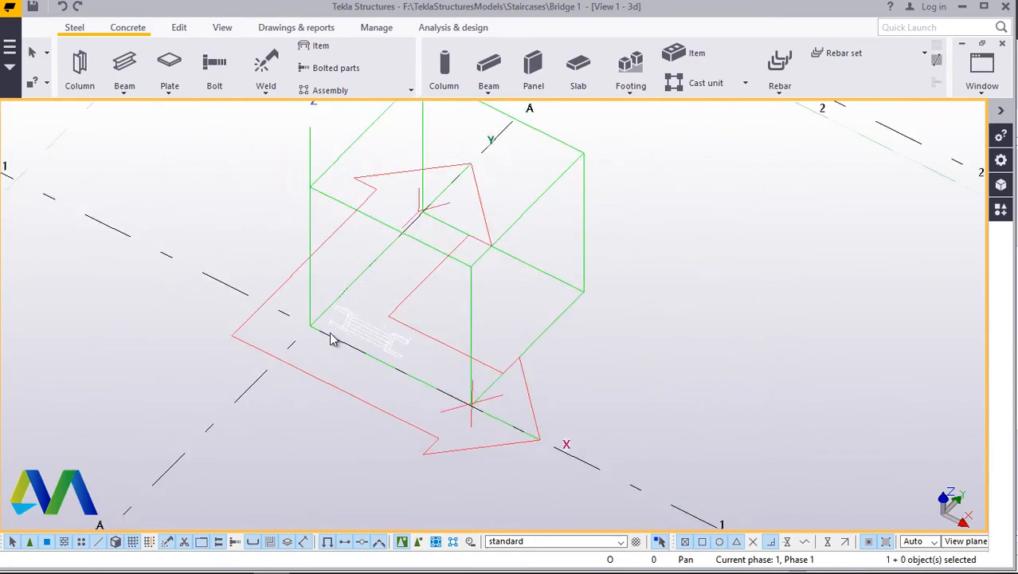
{"action": "scroll", "coordinate": [291, 312], "scroll_direction": "down", "scroll_amount": 4}
{"action": "scroll", "coordinate": [302, 306], "scroll_direction": "up", "scroll_amount": 3}
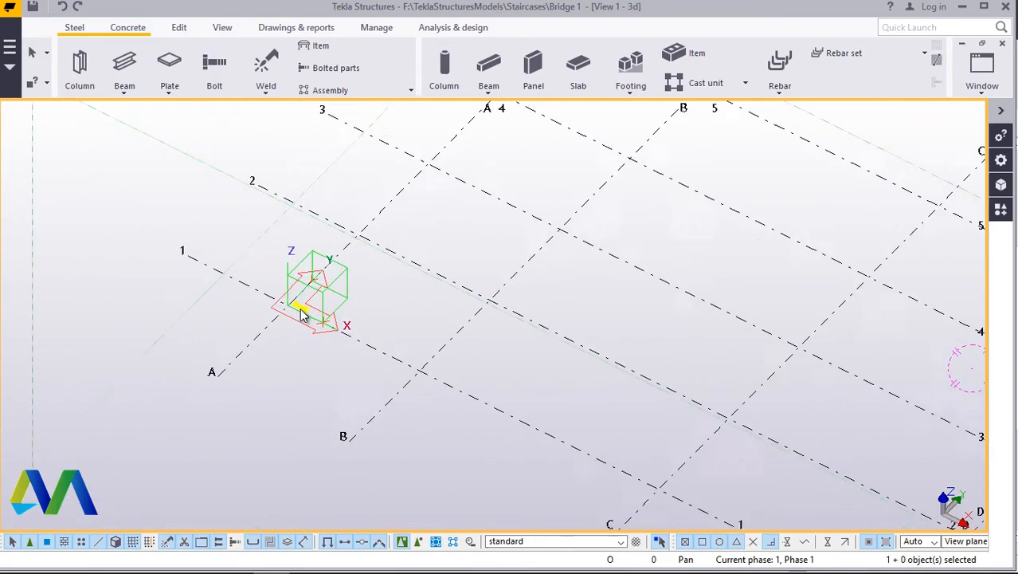
Step: Create views along all grid lines in the XY, ZY and XZ planes, using the Grid-Plan and Grid-Elevation view properties
{"action": "scroll", "coordinate": [311, 334], "scroll_direction": "down", "scroll_amount": 3}
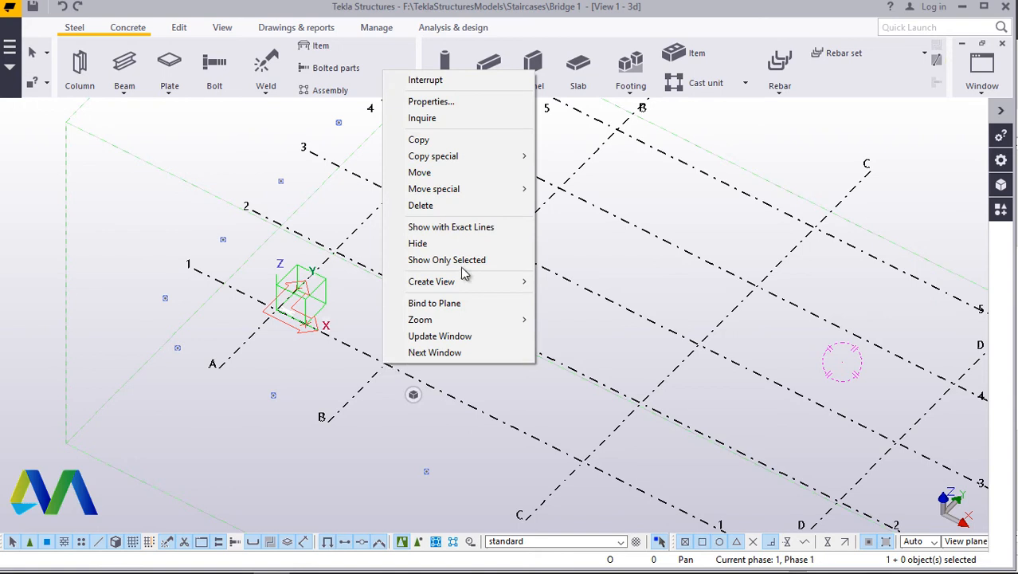
{"action": "mouse_move", "coordinate": [457, 282]}
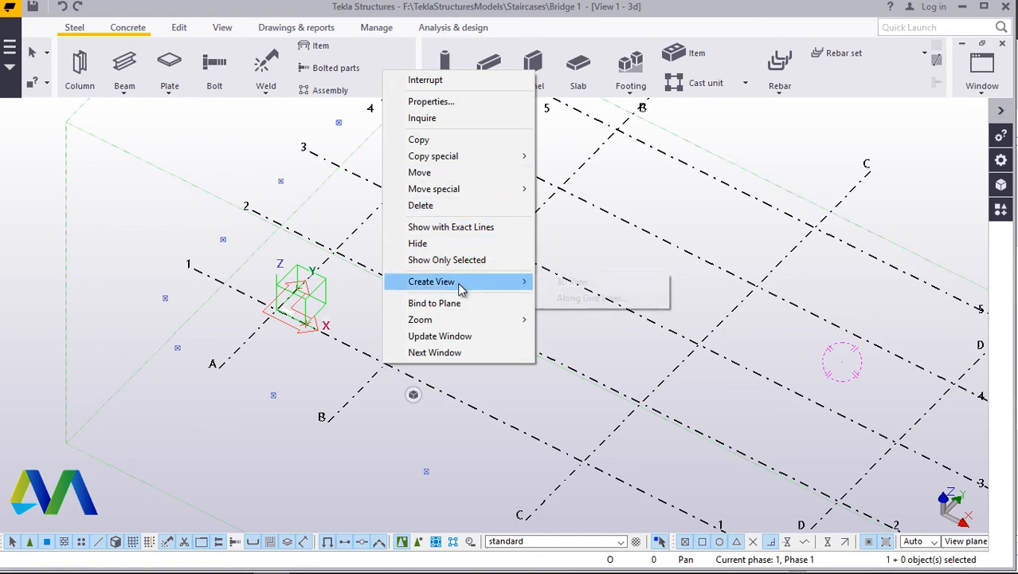
{"action": "left_click", "coordinate": [579, 299]}
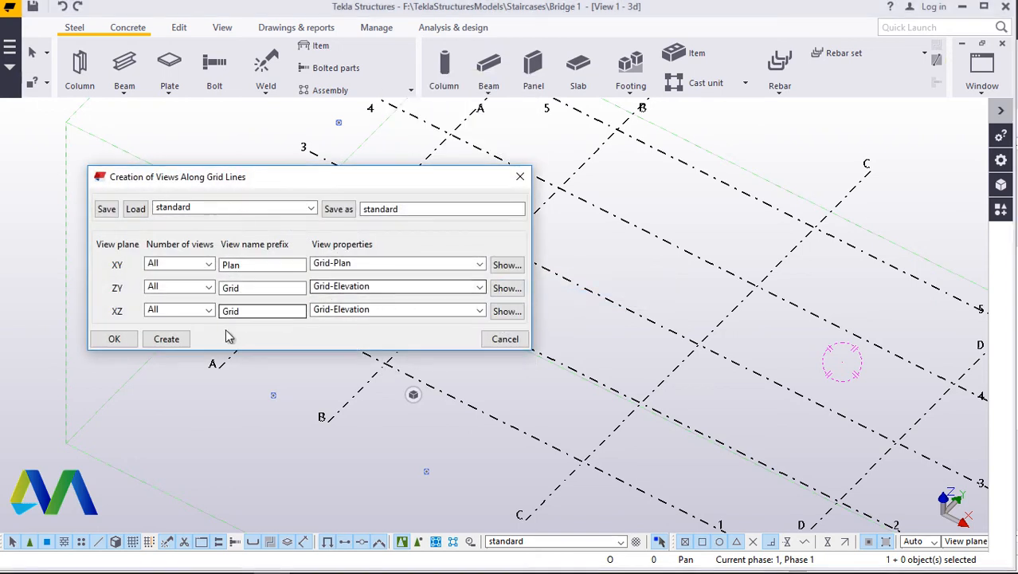
{"action": "left_click", "coordinate": [169, 341]}
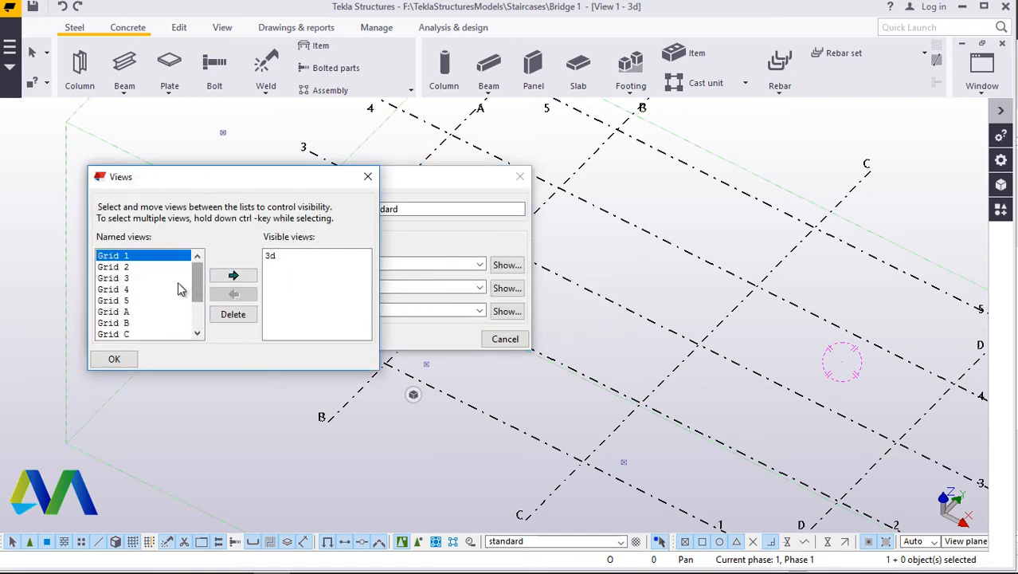
Step: Make the Grid 1 and Grid 5 views visible and close the view creation dialogs
{"action": "left_click", "coordinate": [234, 276]}
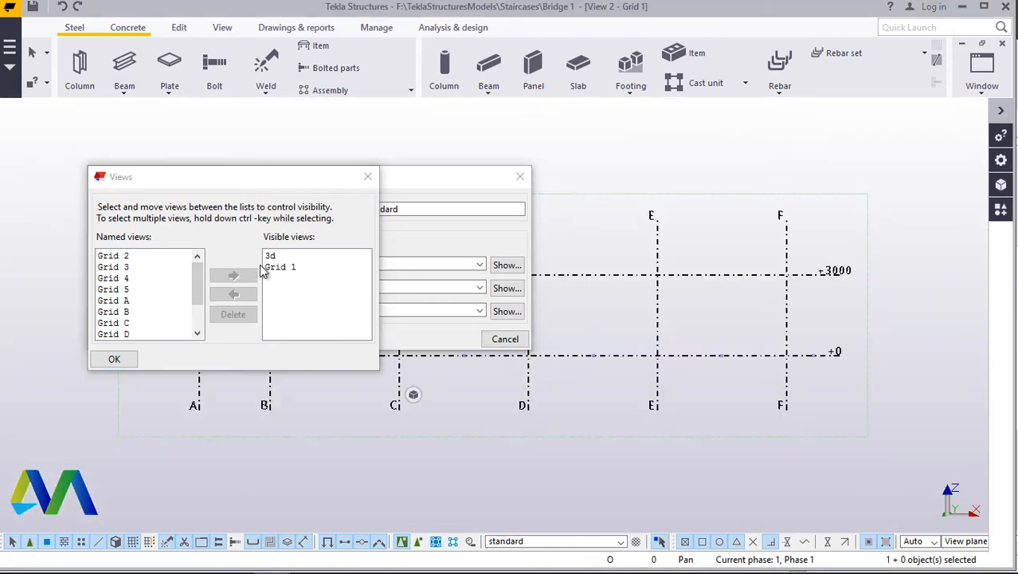
{"action": "left_click", "coordinate": [128, 290]}
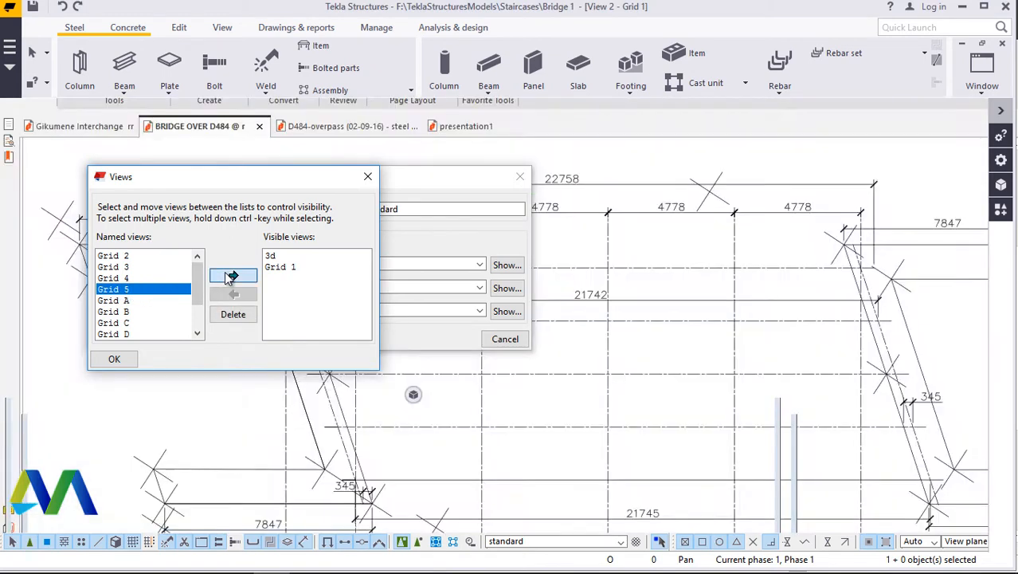
{"action": "left_click", "coordinate": [231, 276]}
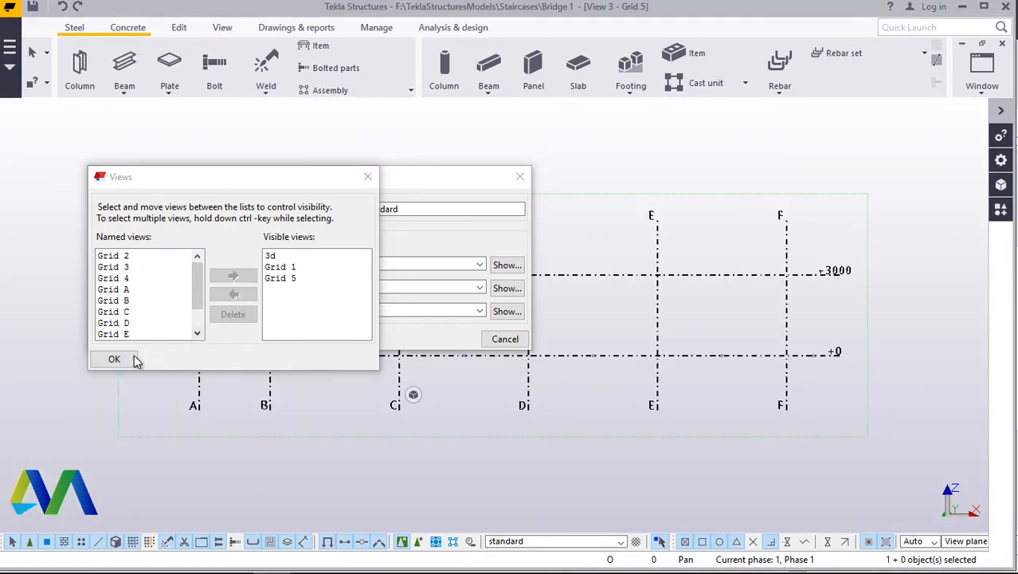
{"action": "left_click", "coordinate": [129, 358]}
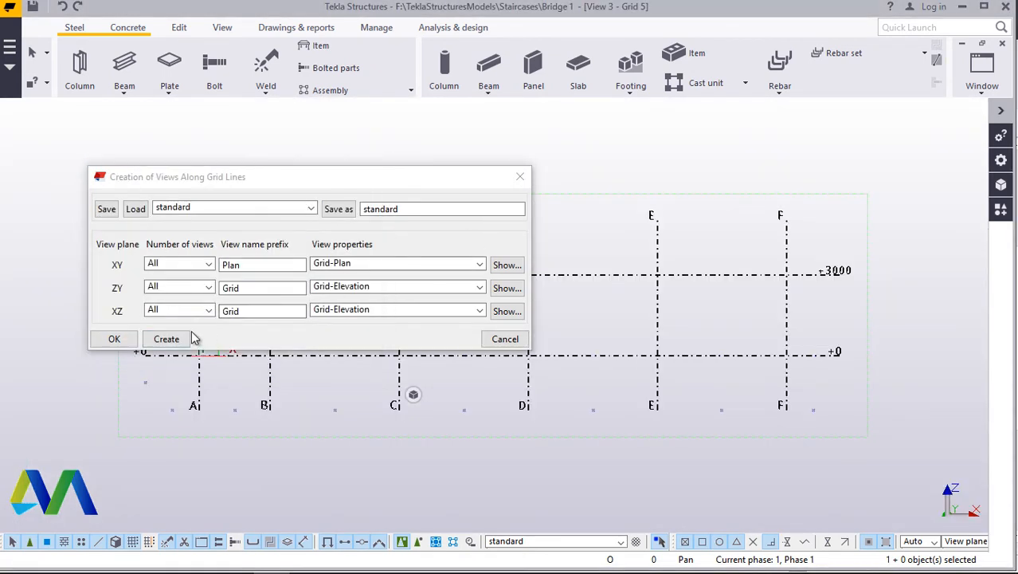
{"action": "left_click", "coordinate": [508, 339]}
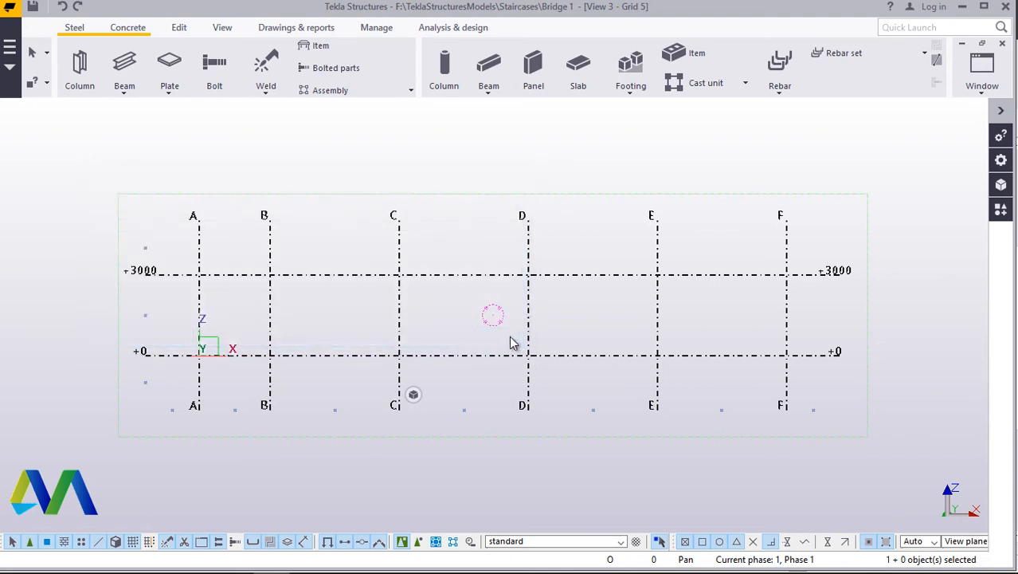
Step: Switch to the 3D view and examine the PDF plan's abutment lines and dimension text up close
{"action": "left_click", "coordinate": [983, 95]}
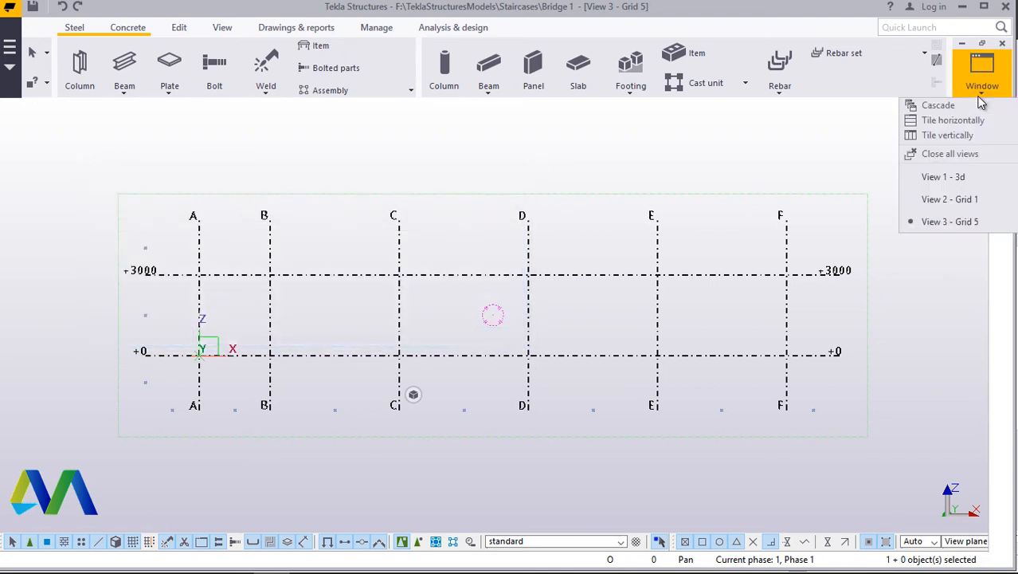
{"action": "left_click", "coordinate": [948, 177]}
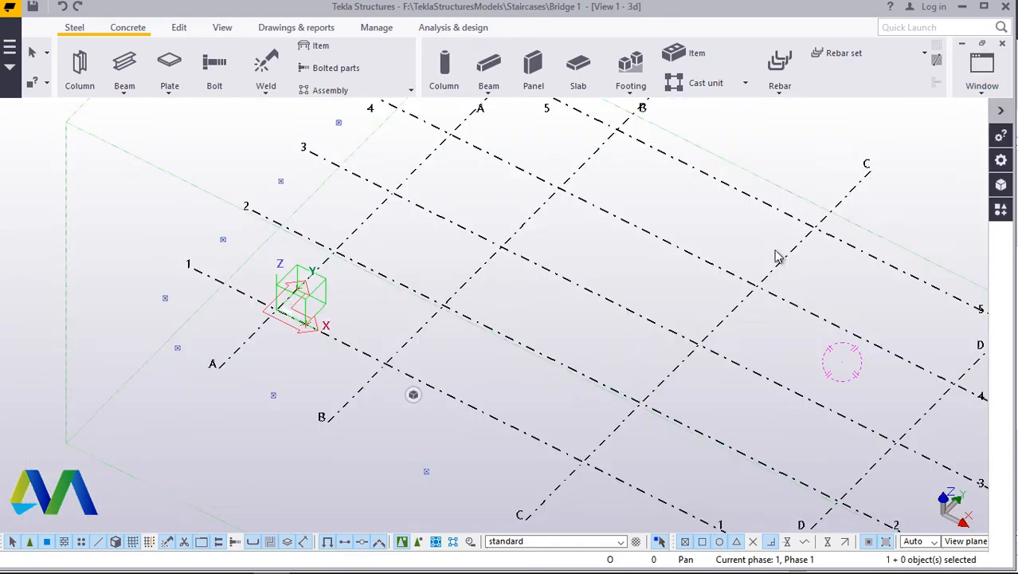
{"action": "scroll", "coordinate": [313, 311], "scroll_direction": "up", "scroll_amount": 10}
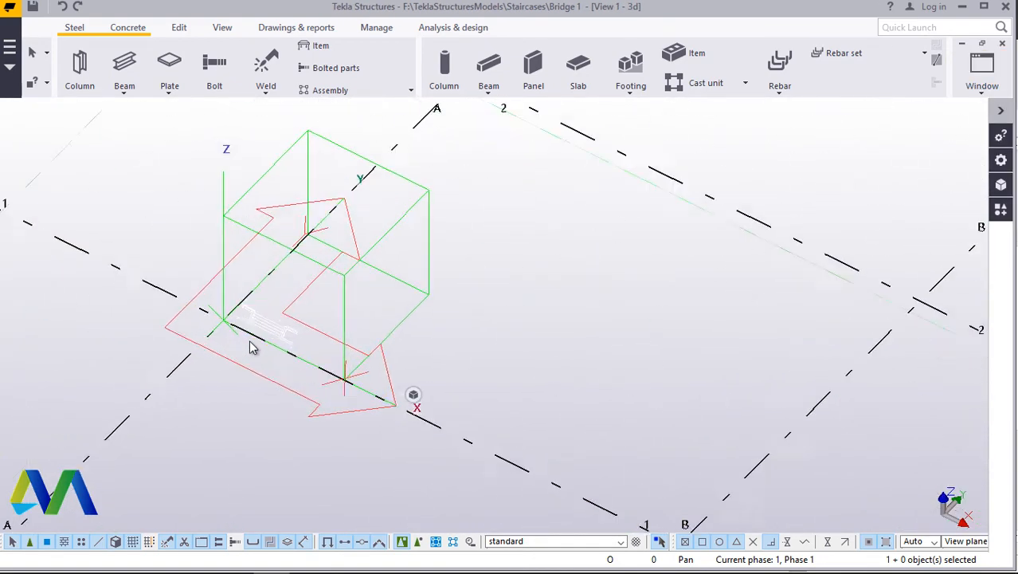
{"action": "scroll", "coordinate": [262, 335], "scroll_direction": "up", "scroll_amount": 10}
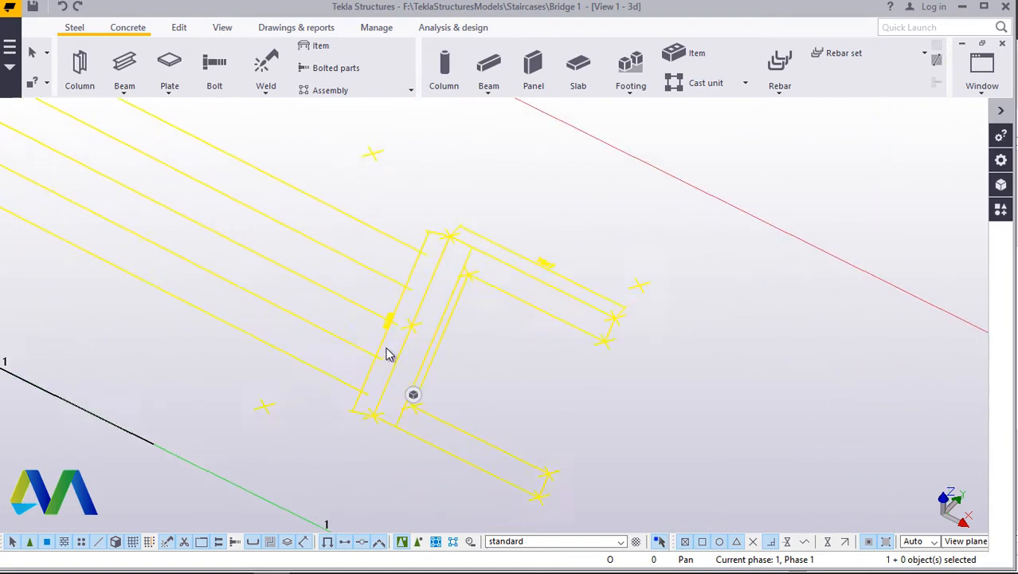
{"action": "scroll", "coordinate": [392, 330], "scroll_direction": "up", "scroll_amount": 8}
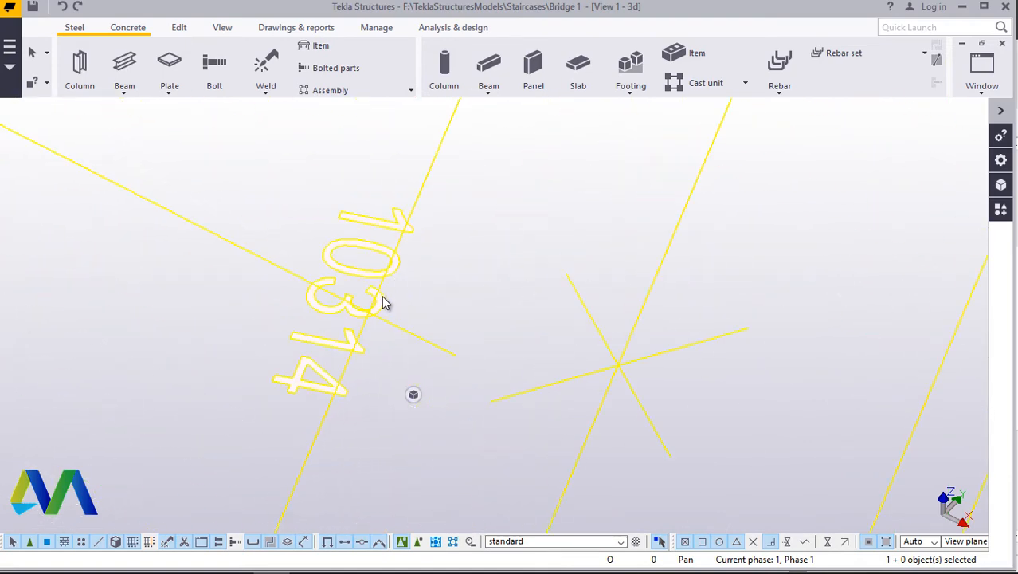
{"action": "scroll", "coordinate": [392, 277], "scroll_direction": "down", "scroll_amount": 8}
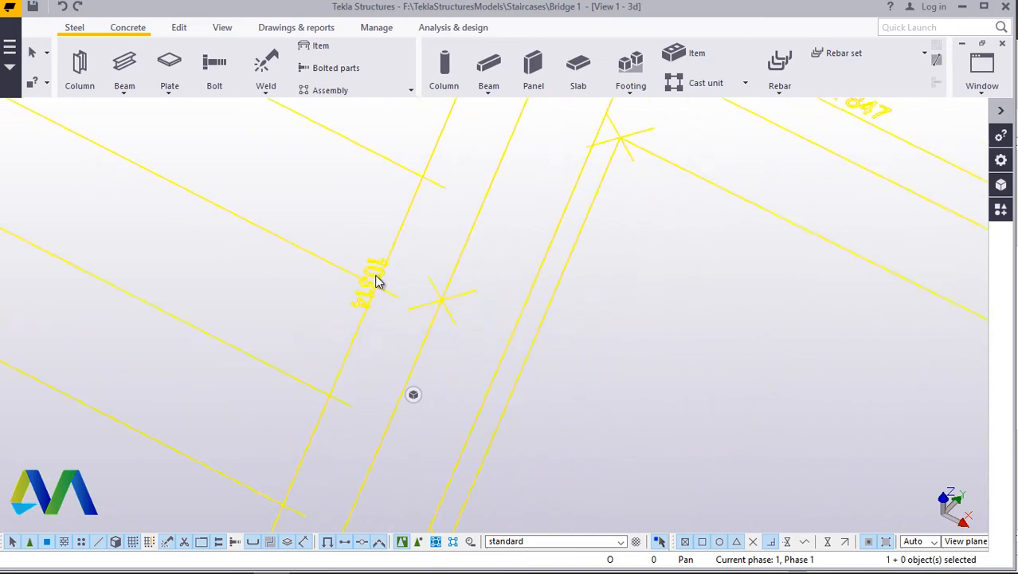
{"action": "scroll", "coordinate": [380, 275], "scroll_direction": "up", "scroll_amount": 8}
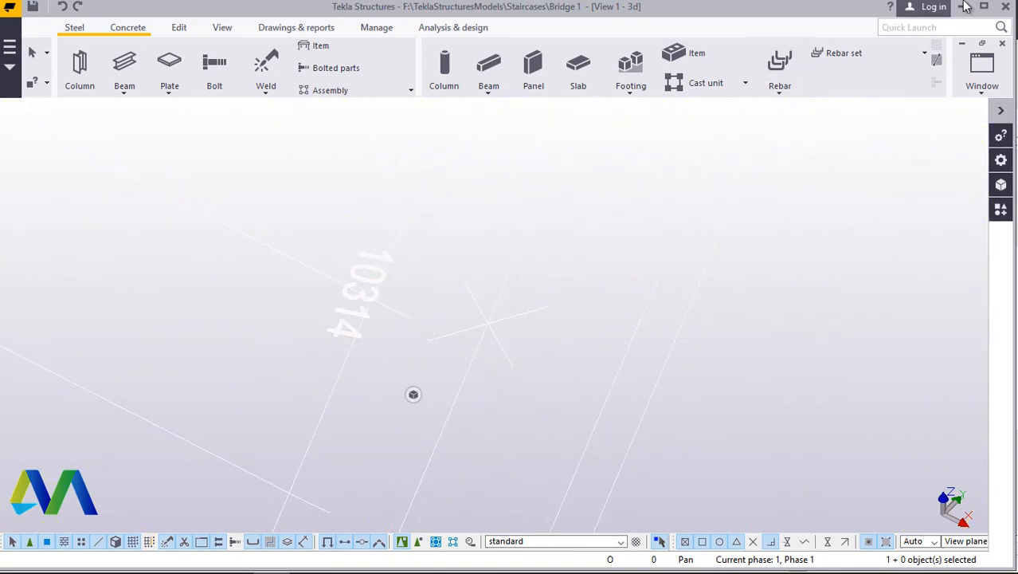
Step: Examine the PDF plan's abutments at both ends and its overall size against the grid
{"action": "scroll", "coordinate": [332, 367], "scroll_direction": "down", "scroll_amount": 6}
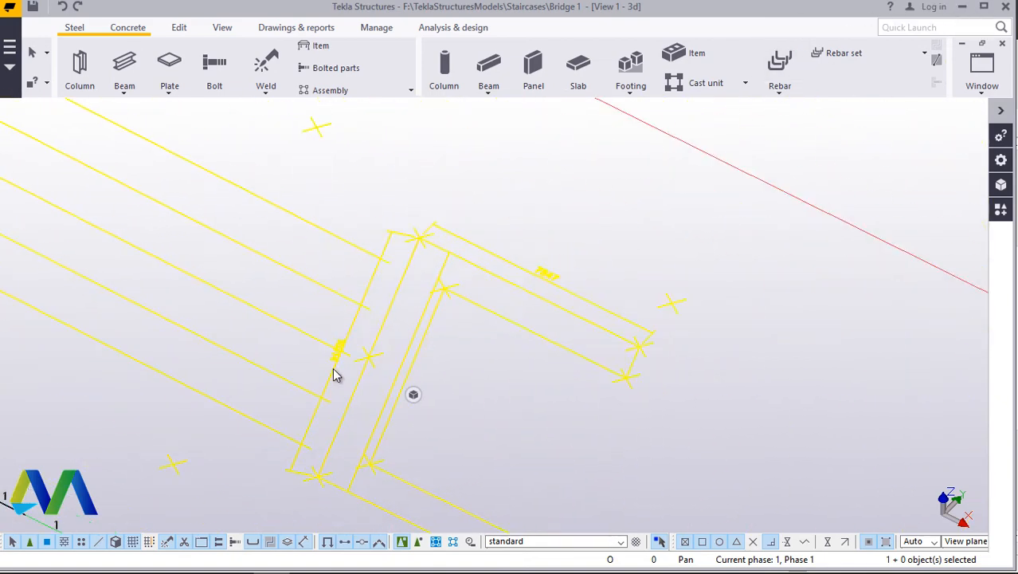
{"action": "scroll", "coordinate": [479, 152], "scroll_direction": "up", "scroll_amount": 3}
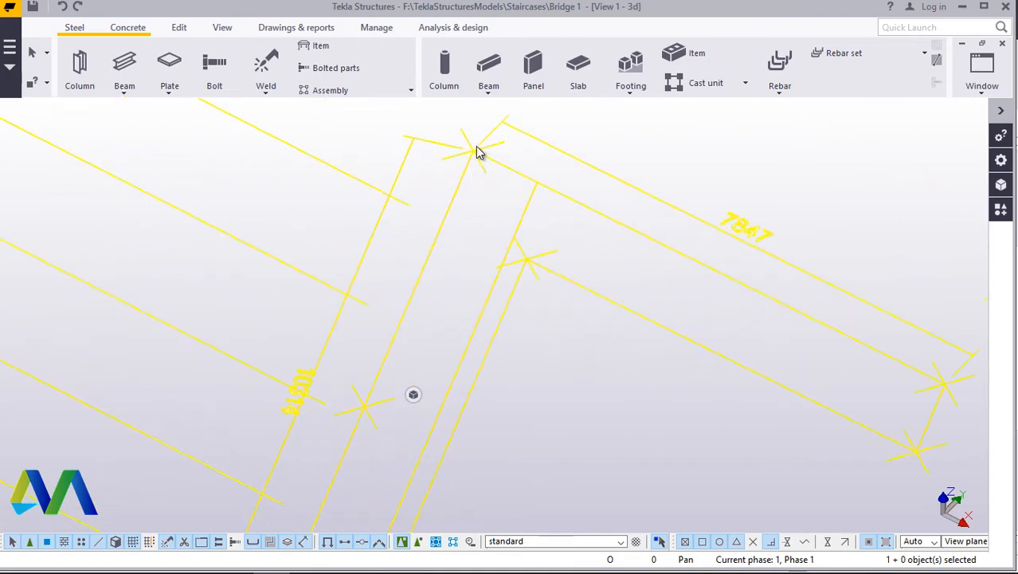
{"action": "scroll", "coordinate": [487, 230], "scroll_direction": "down", "scroll_amount": 4}
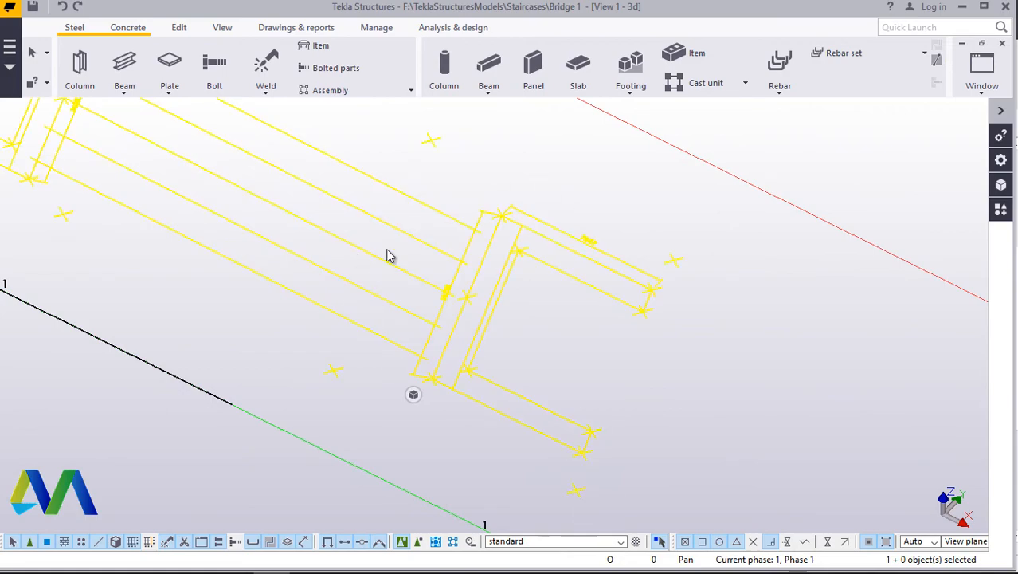
{"action": "scroll", "coordinate": [415, 284], "scroll_direction": "down", "scroll_amount": 3}
{"action": "scroll", "coordinate": [300, 193], "scroll_direction": "up", "scroll_amount": 6}
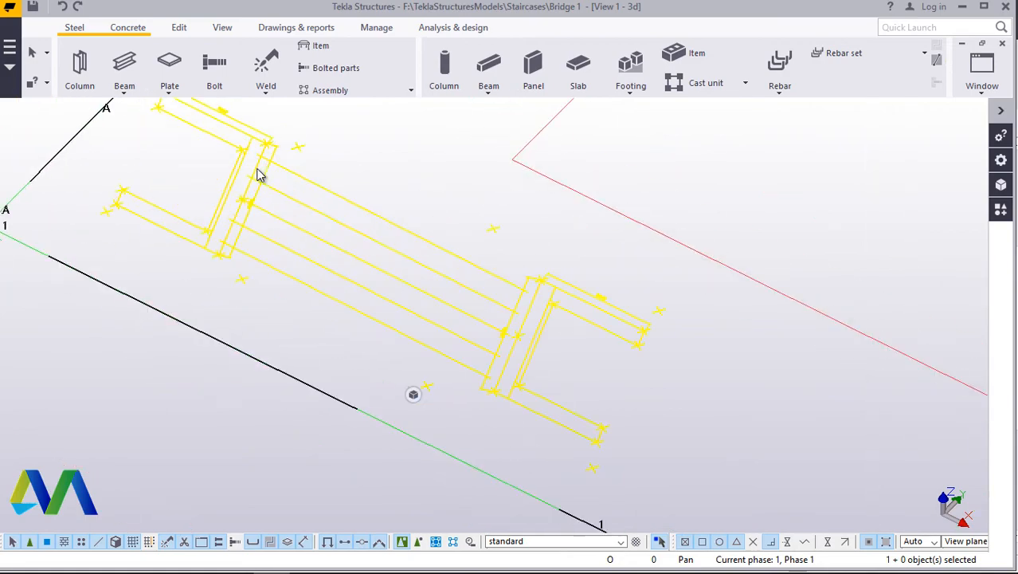
{"action": "scroll", "coordinate": [348, 284], "scroll_direction": "down", "scroll_amount": 2}
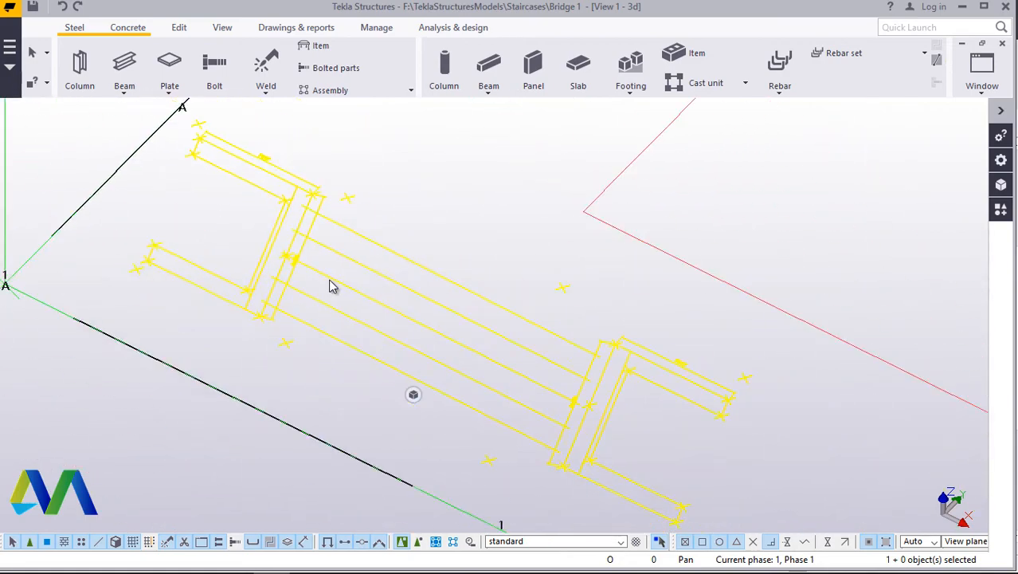
{"action": "scroll", "coordinate": [332, 287], "scroll_direction": "down", "scroll_amount": 6}
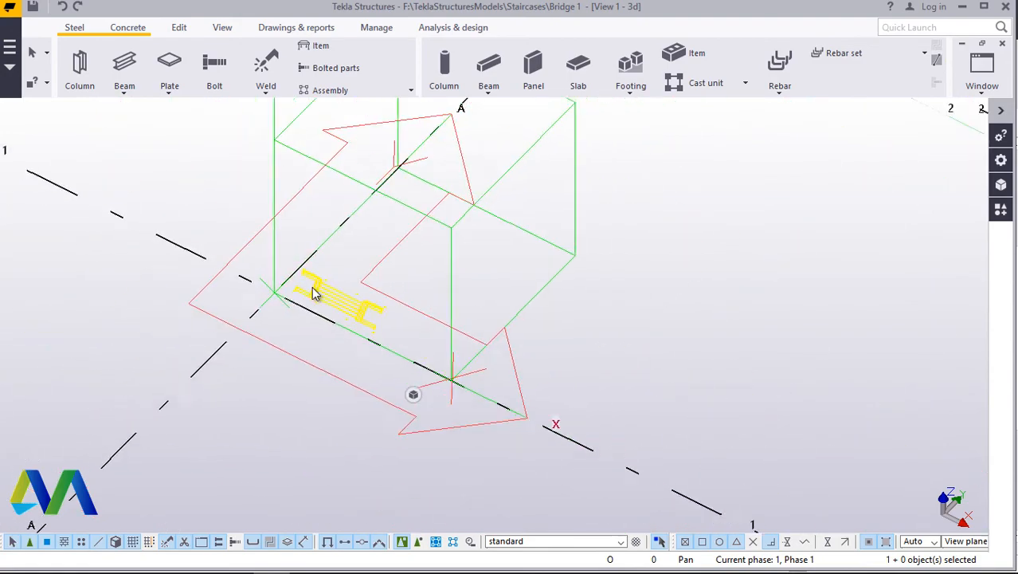
{"action": "scroll", "coordinate": [313, 293], "scroll_direction": "down", "scroll_amount": 4}
{"action": "scroll", "coordinate": [332, 297], "scroll_direction": "up", "scroll_amount": 3}
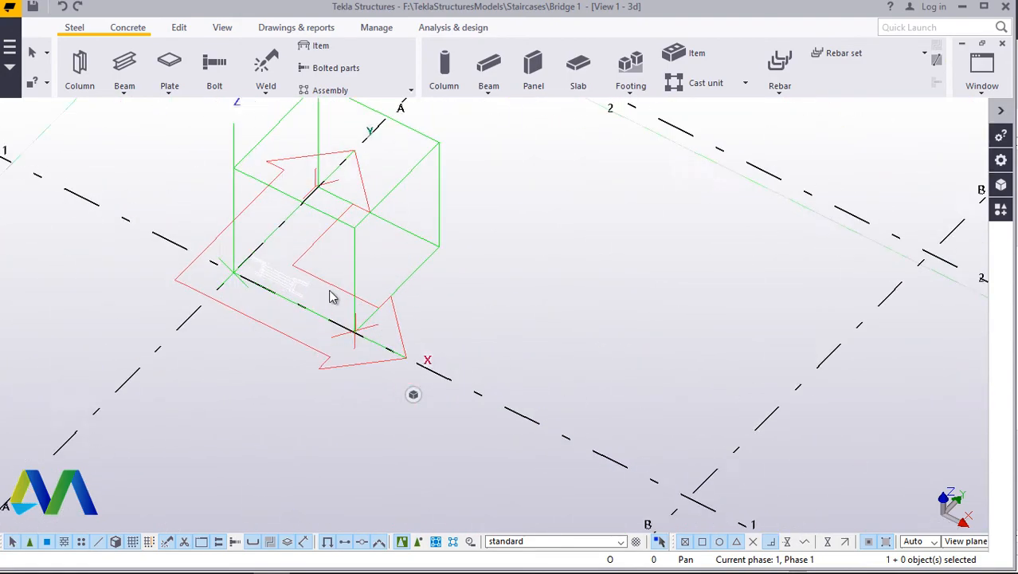
Step: Examine the 10314 dimension and the abutment lines of the PDF plan up close to choose a reference length
{"action": "scroll", "coordinate": [332, 297], "scroll_direction": "up", "scroll_amount": 6}
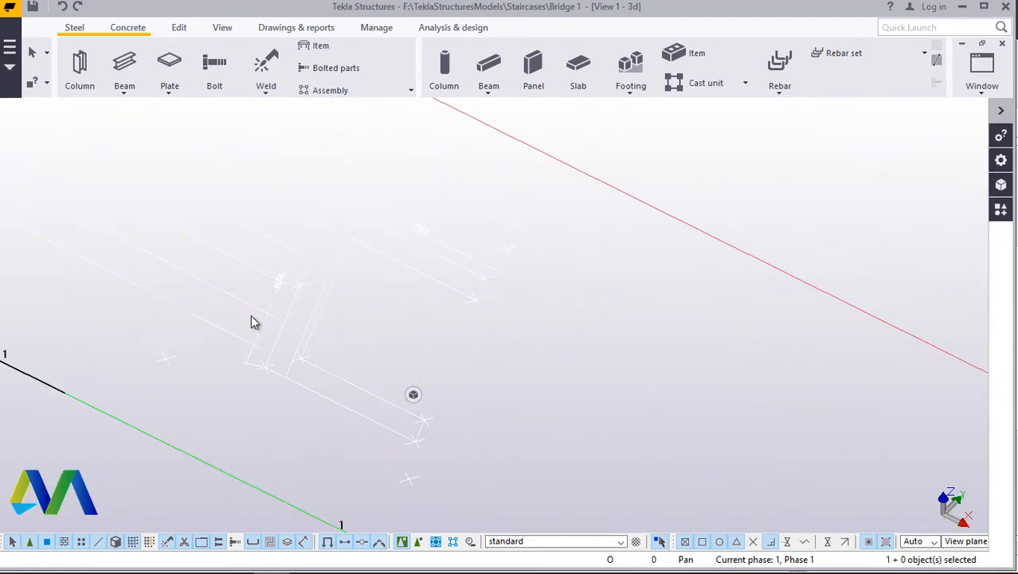
{"action": "scroll", "coordinate": [252, 315], "scroll_direction": "up", "scroll_amount": 3}
{"action": "scroll", "coordinate": [442, 363], "scroll_direction": "down", "scroll_amount": 3}
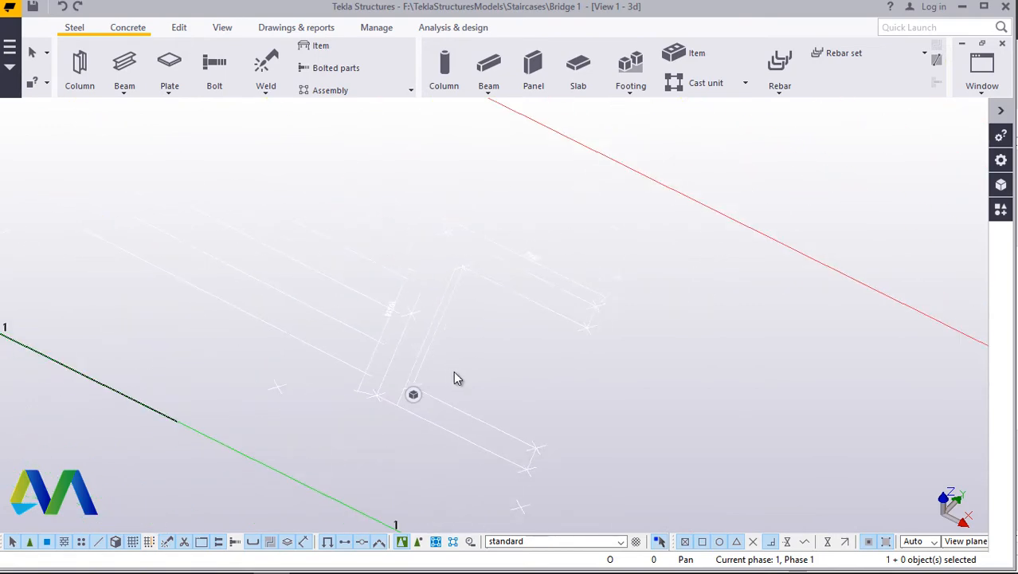
{"action": "scroll", "coordinate": [446, 358], "scroll_direction": "down", "scroll_amount": 2}
{"action": "scroll", "coordinate": [255, 255], "scroll_direction": "up", "scroll_amount": 6}
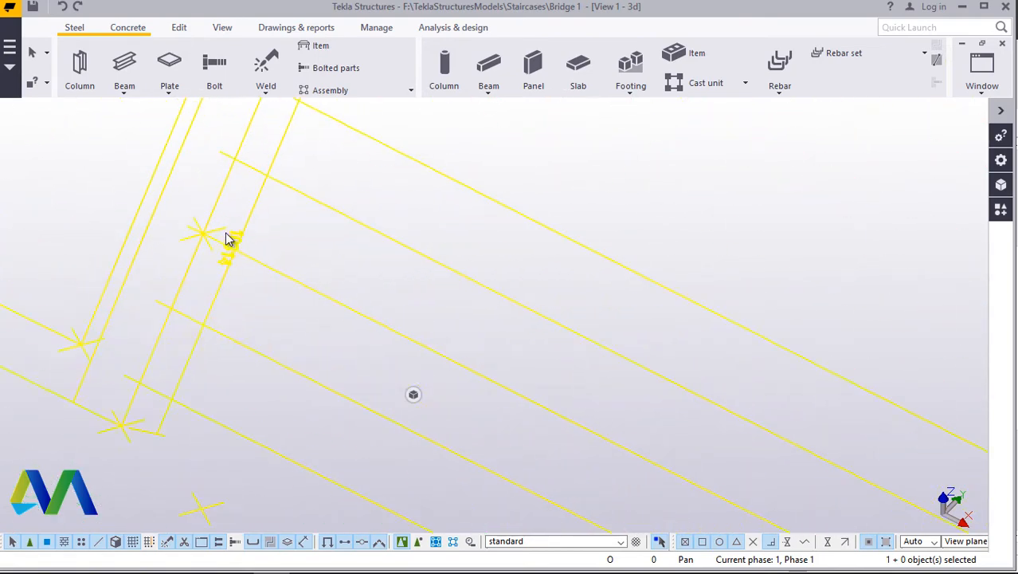
{"action": "scroll", "coordinate": [227, 237], "scroll_direction": "up", "scroll_amount": 3}
{"action": "scroll", "coordinate": [239, 263], "scroll_direction": "down", "scroll_amount": 4}
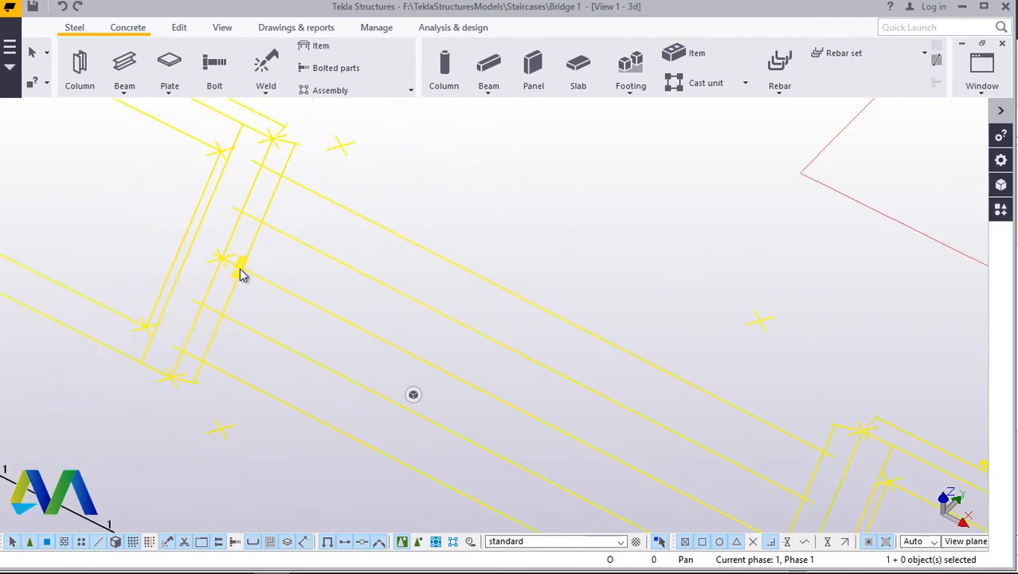
{"action": "scroll", "coordinate": [242, 274], "scroll_direction": "down", "scroll_amount": 3}
{"action": "scroll", "coordinate": [470, 404], "scroll_direction": "up", "scroll_amount": 5}
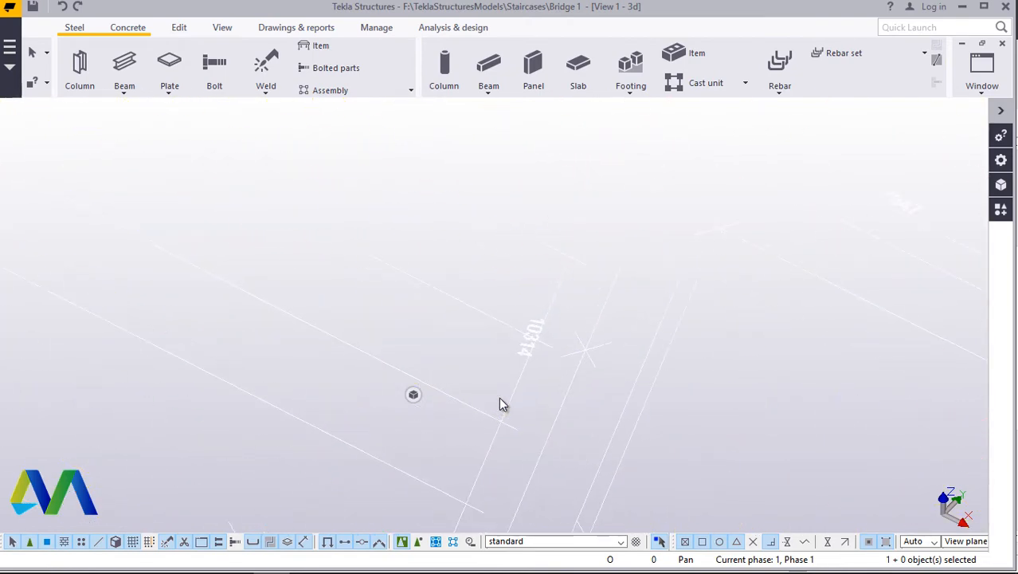
{"action": "scroll", "coordinate": [470, 318], "scroll_direction": "down", "scroll_amount": 2}
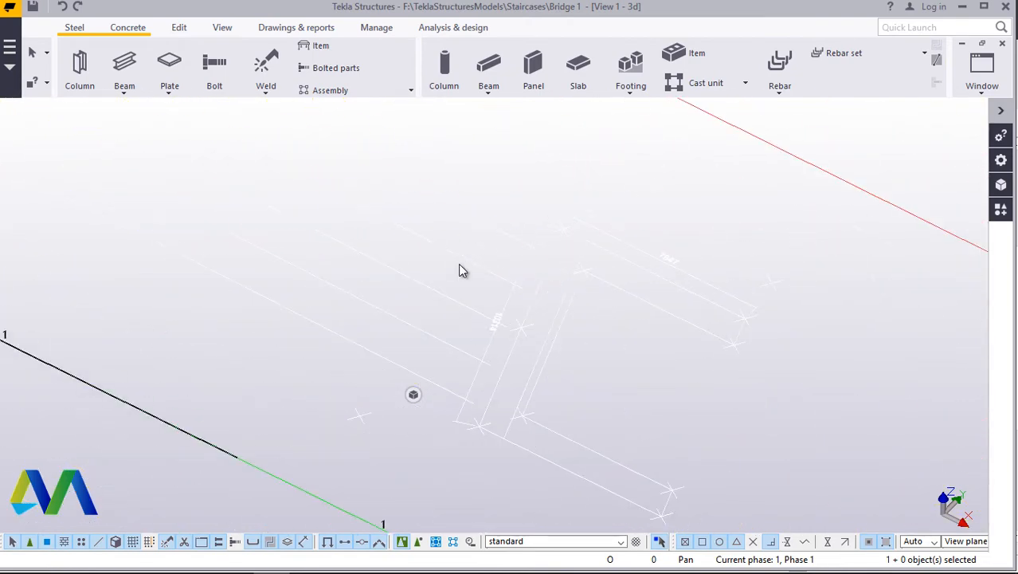
Step: Measure the distance between the end points of the abutment line beside the 10314 dimension
{"action": "left_click", "coordinate": [180, 29]}
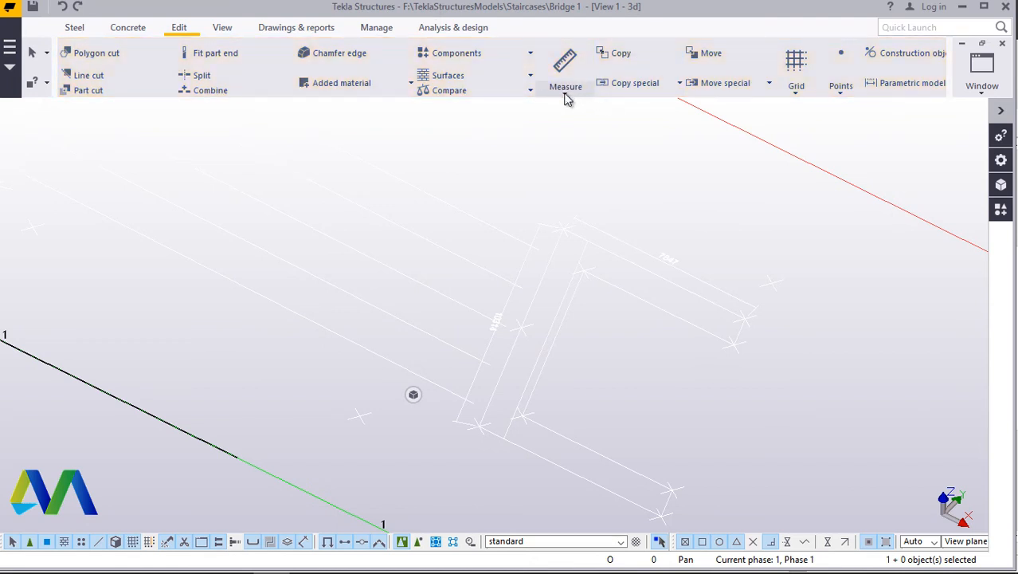
{"action": "left_click", "coordinate": [566, 91]}
{"action": "left_click", "coordinate": [557, 109]}
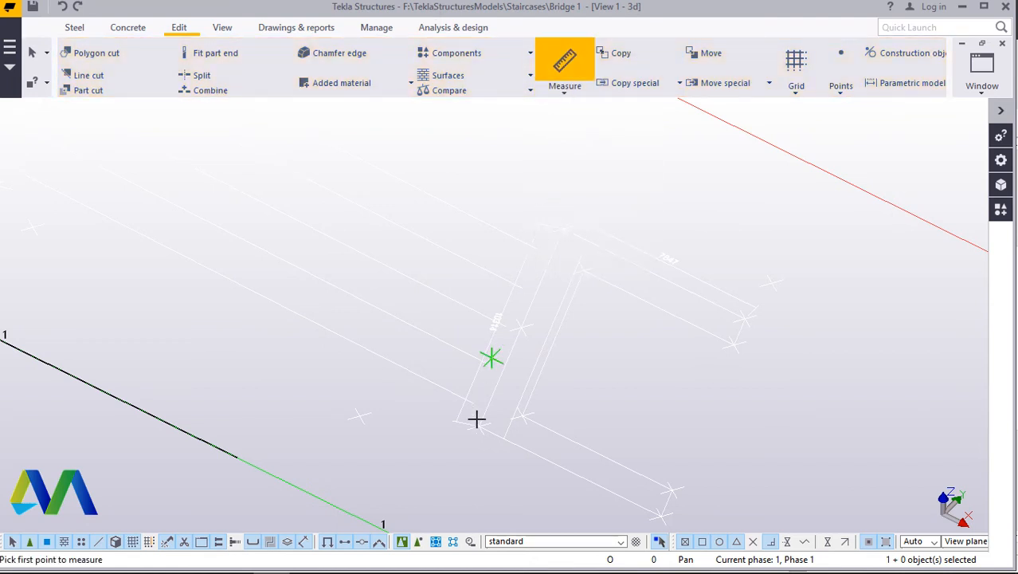
{"action": "scroll", "coordinate": [482, 424], "scroll_direction": "up", "scroll_amount": 1}
{"action": "scroll", "coordinate": [478, 427], "scroll_direction": "up", "scroll_amount": 3}
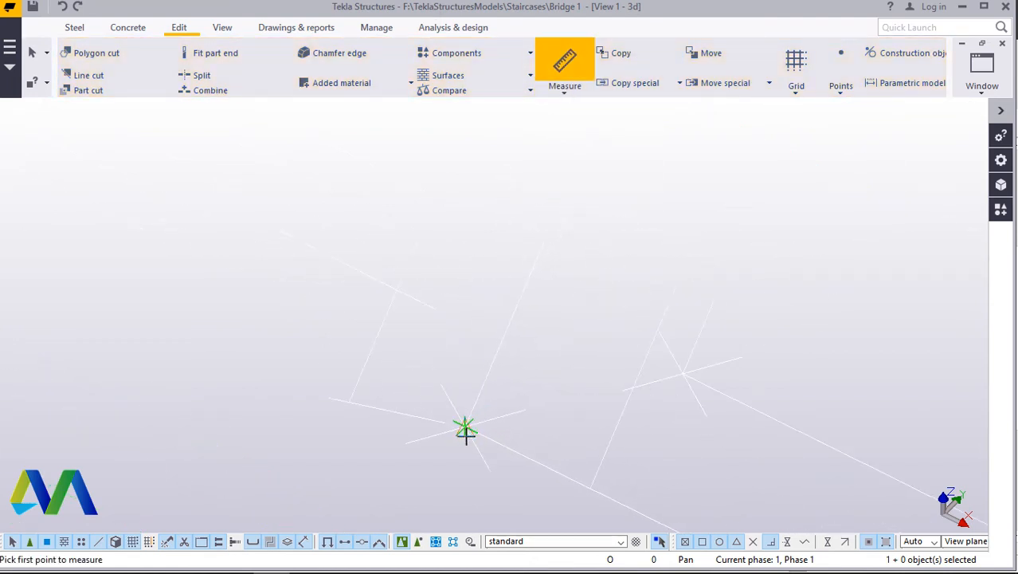
{"action": "left_click", "coordinate": [463, 423]}
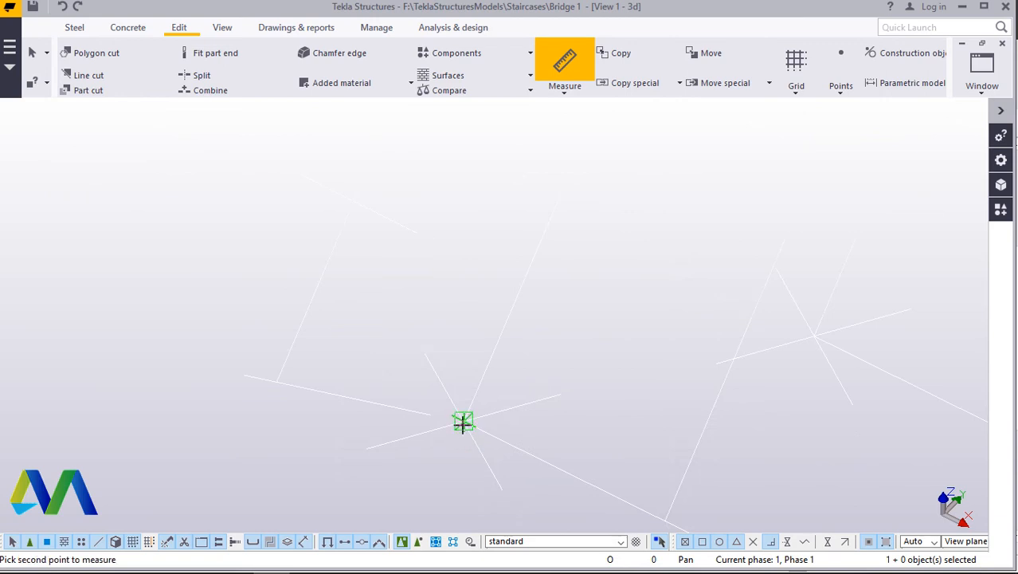
{"action": "scroll", "coordinate": [463, 427], "scroll_direction": "up", "scroll_amount": 3}
{"action": "scroll", "coordinate": [463, 431], "scroll_direction": "up", "scroll_amount": 2}
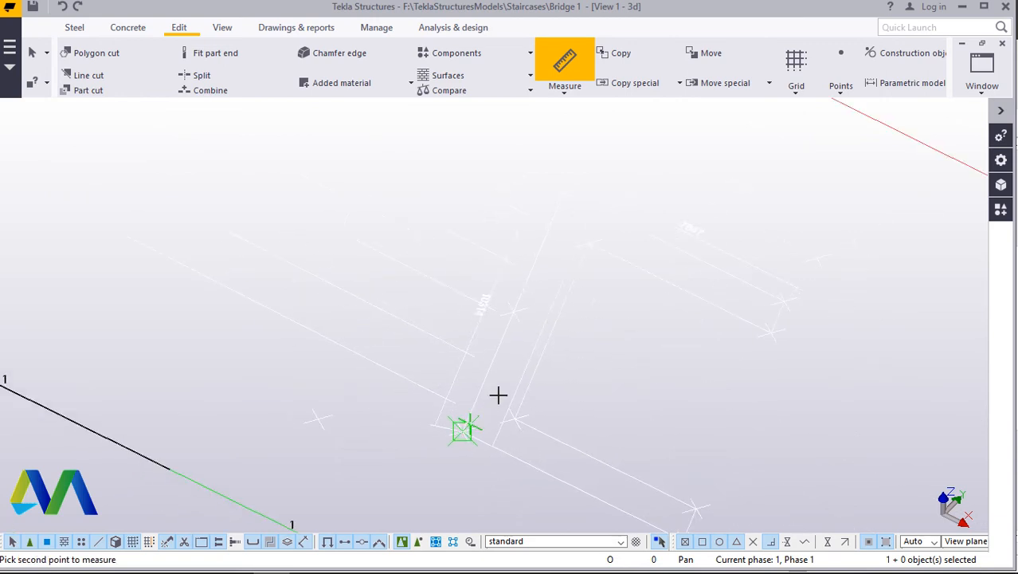
{"action": "scroll", "coordinate": [562, 190], "scroll_direction": "up", "scroll_amount": 2}
{"action": "scroll", "coordinate": [562, 190], "scroll_direction": "up", "scroll_amount": 4}
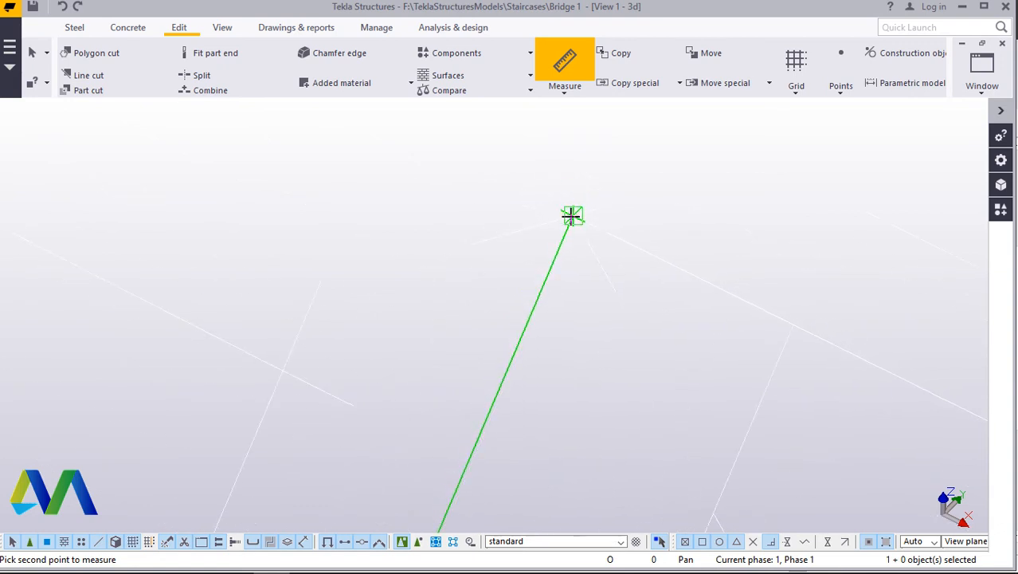
{"action": "left_click", "coordinate": [573, 214]}
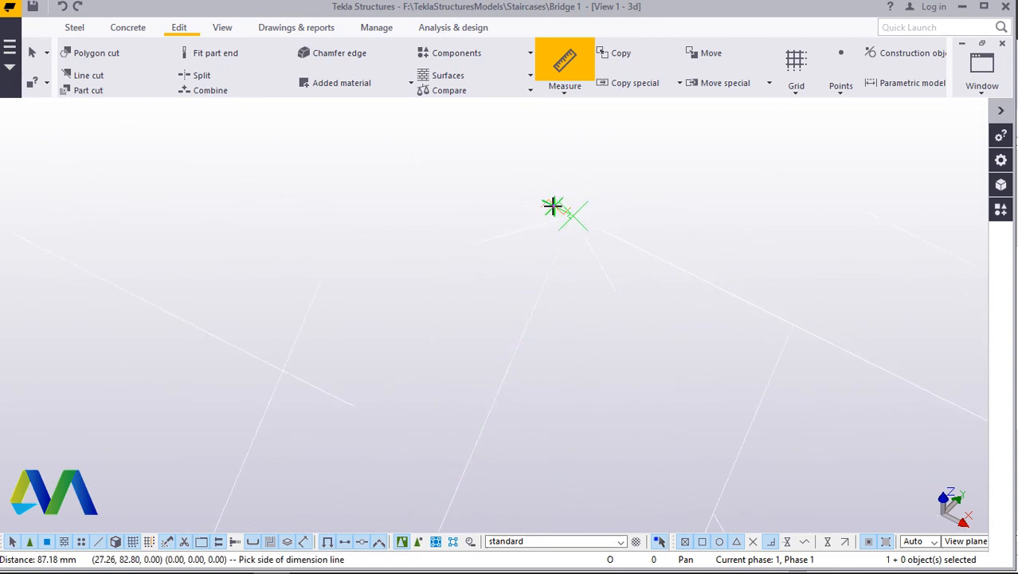
{"action": "scroll", "coordinate": [552, 206], "scroll_direction": "down", "scroll_amount": 3}
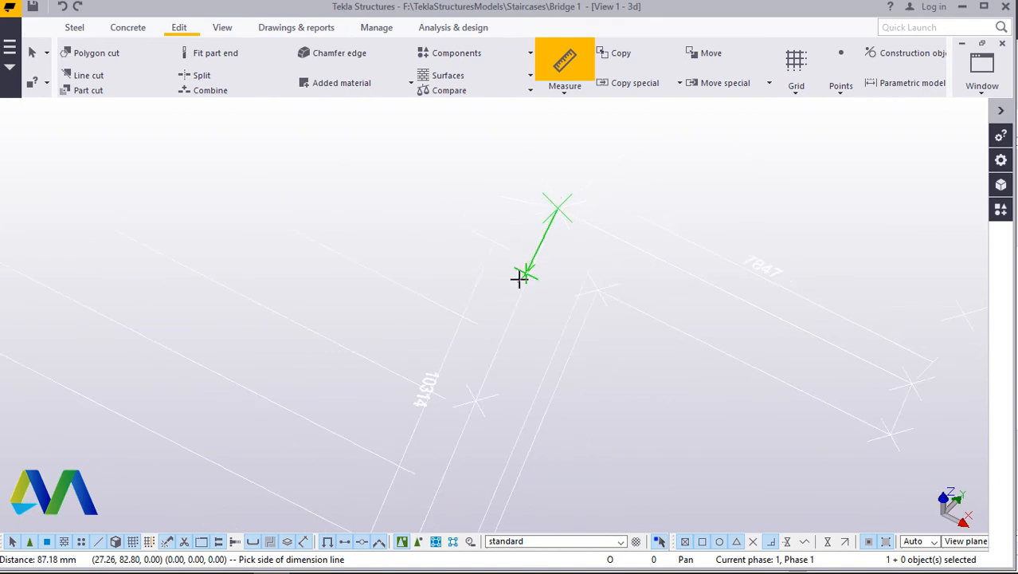
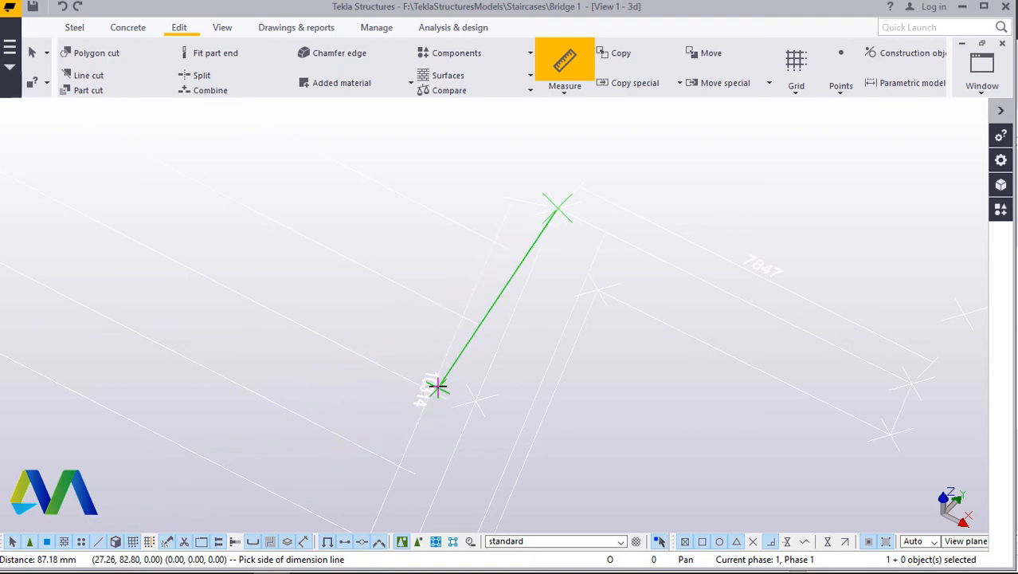
{"action": "scroll", "coordinate": [436, 386], "scroll_direction": "up", "scroll_amount": 1}
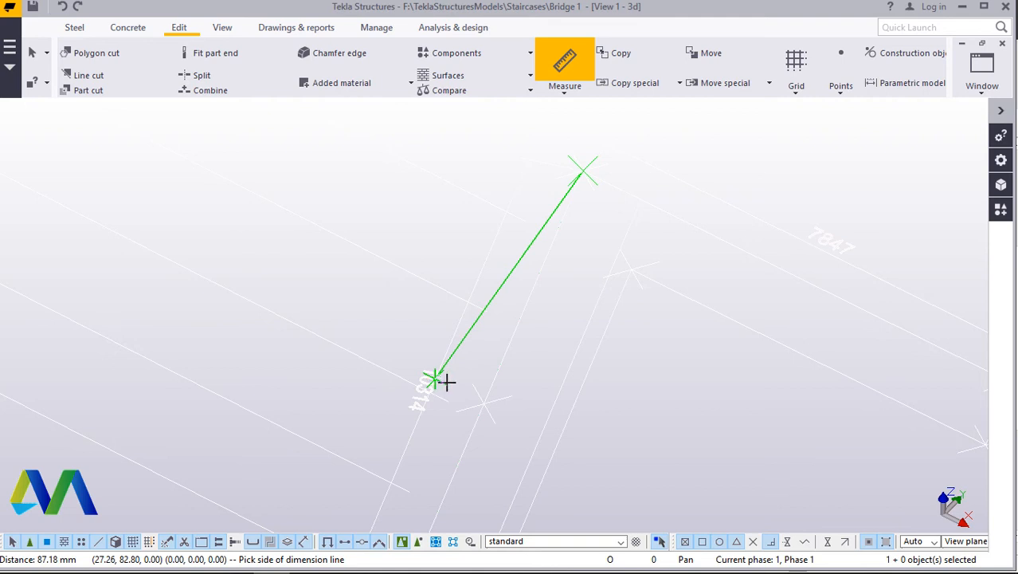
Step: Minimize the open windows, launch the Vn-500MS calculator from the desktop and show it over the Tekla Structures model
{"action": "left_click", "coordinate": [965, 7]}
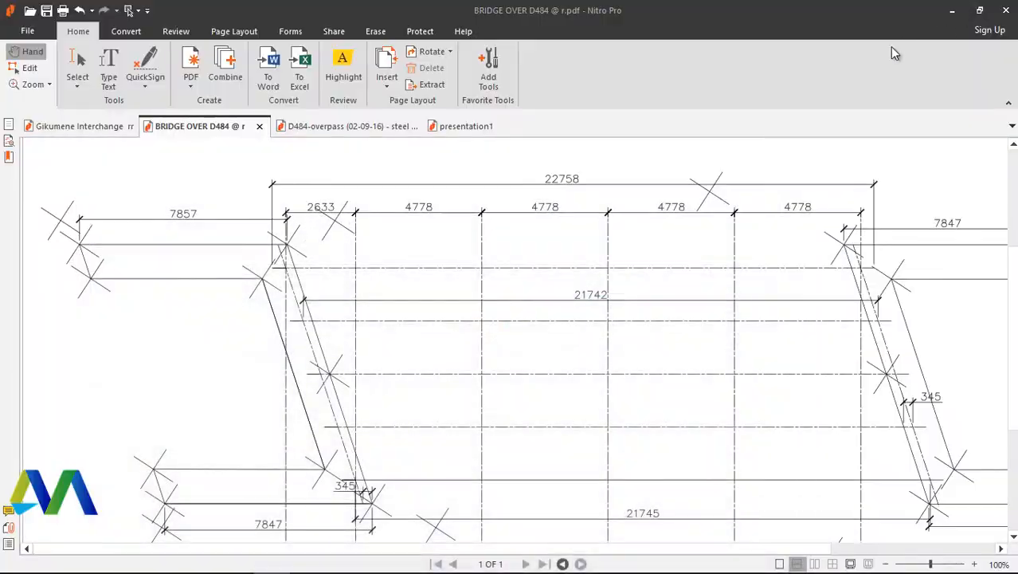
{"action": "left_click", "coordinate": [952, 10]}
{"action": "left_click", "coordinate": [926, 14]}
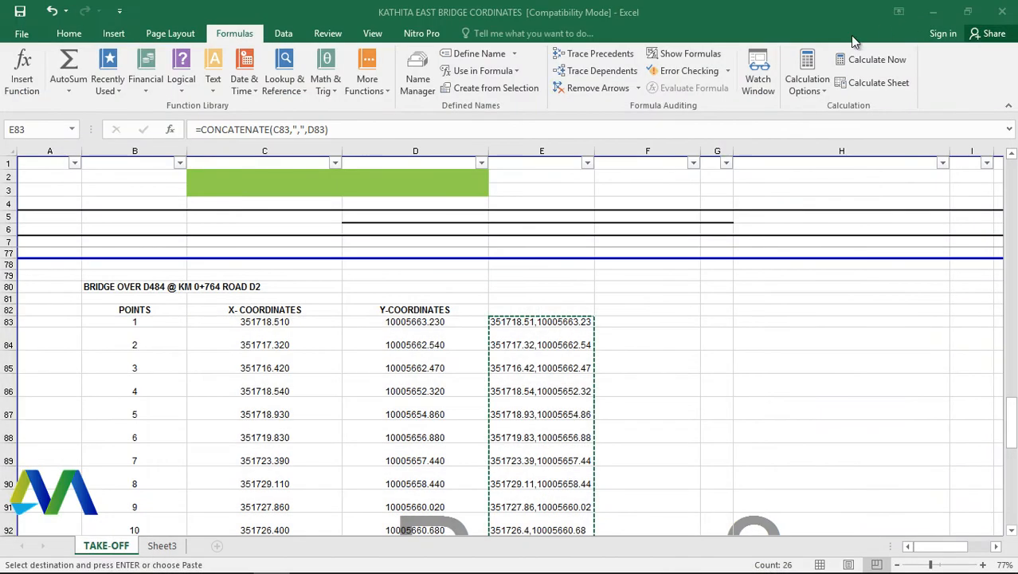
{"action": "left_click", "coordinate": [935, 12]}
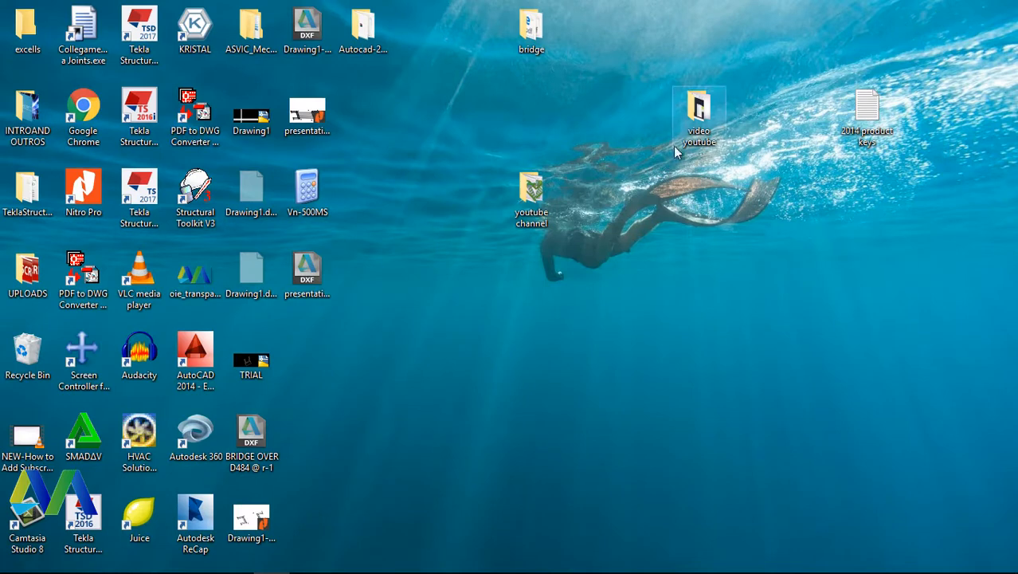
{"action": "double_click", "coordinate": [303, 191]}
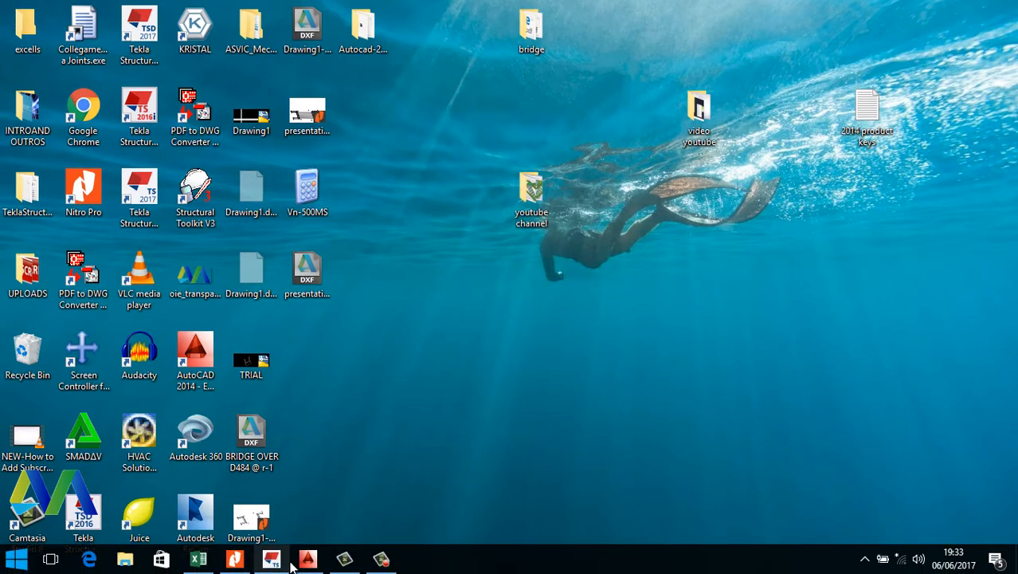
{"action": "left_click", "coordinate": [271, 560]}
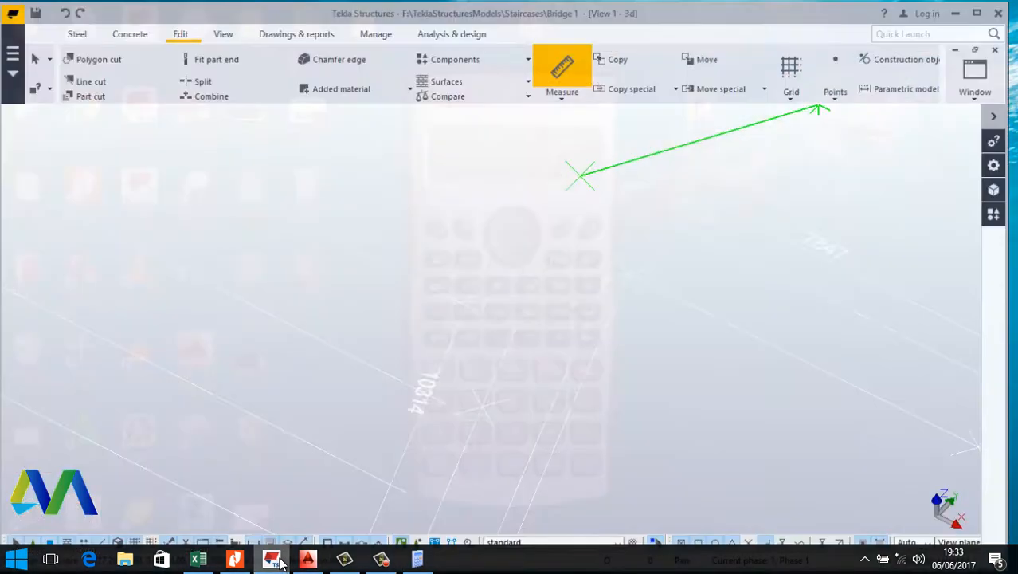
{"action": "left_click", "coordinate": [418, 562]}
Step: End the Measure command and place the calculator beside the plan's 10314 abutment dimension
{"action": "scroll", "coordinate": [239, 231], "scroll_direction": "down", "scroll_amount": 2}
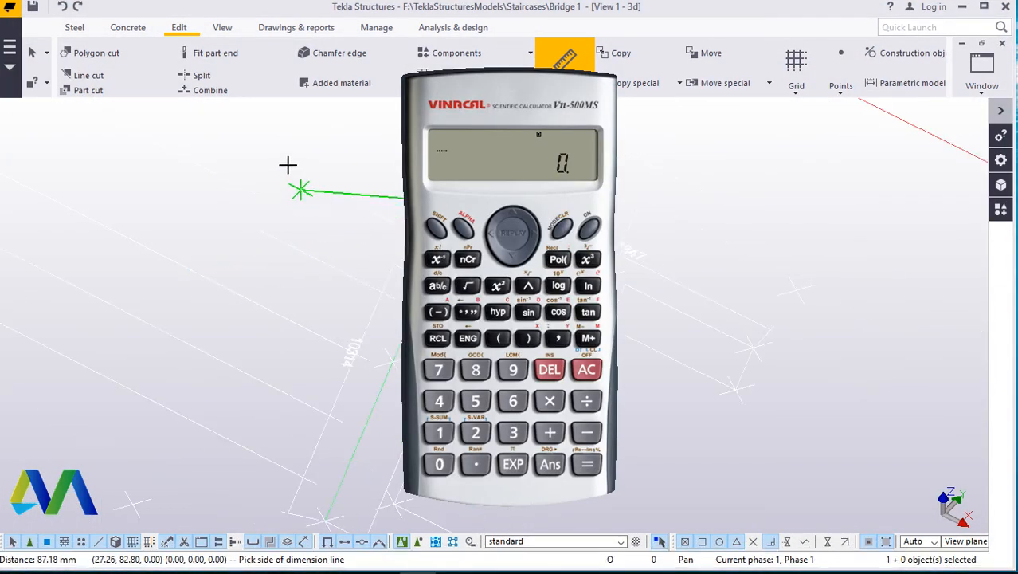
{"action": "right_click", "coordinate": [251, 173]}
{"action": "left_click", "coordinate": [295, 183]}
{"action": "scroll", "coordinate": [455, 228], "scroll_direction": "up", "scroll_amount": 3}
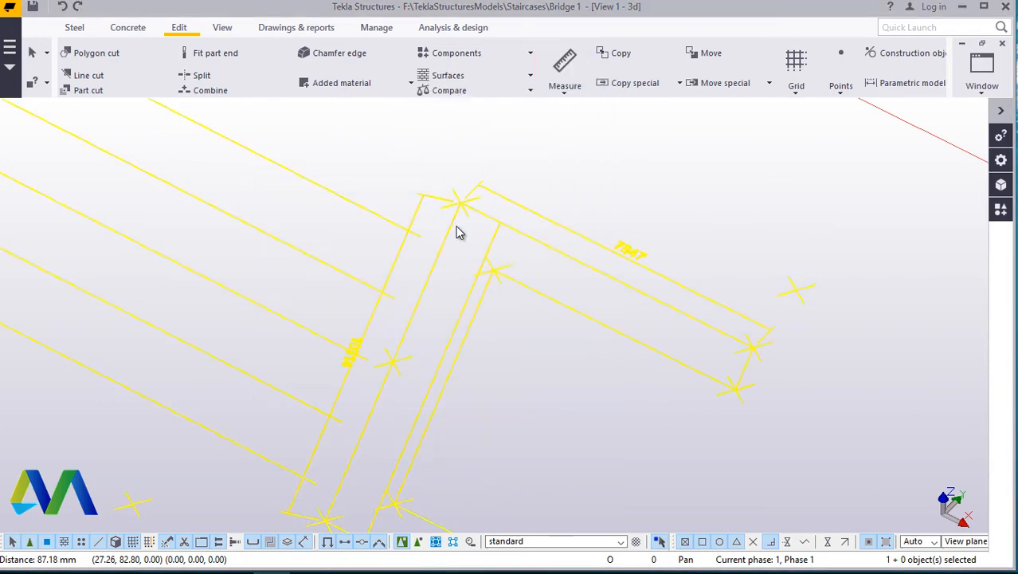
{"action": "scroll", "coordinate": [471, 214], "scroll_direction": "down", "scroll_amount": 3}
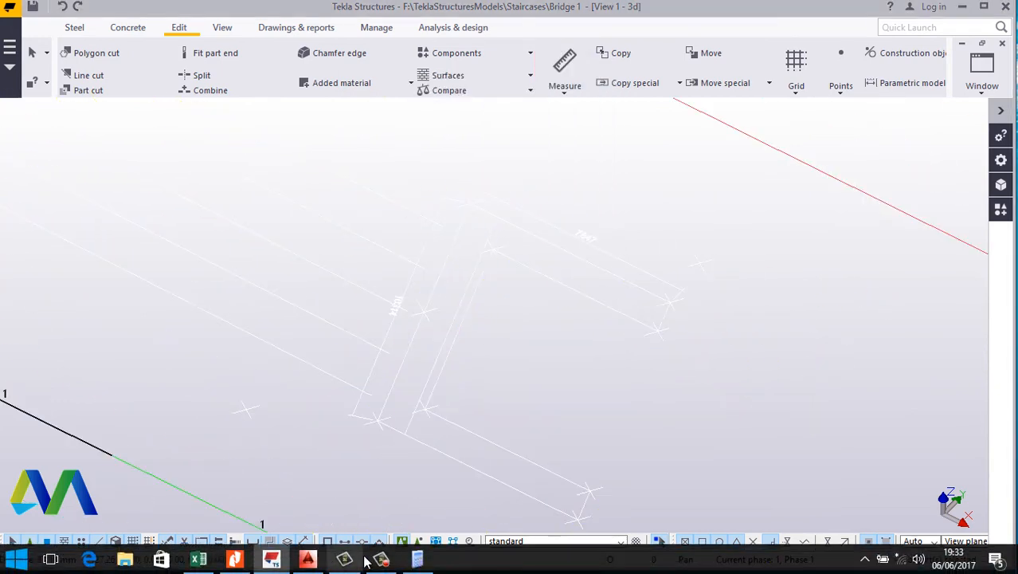
{"action": "left_click", "coordinate": [418, 561]}
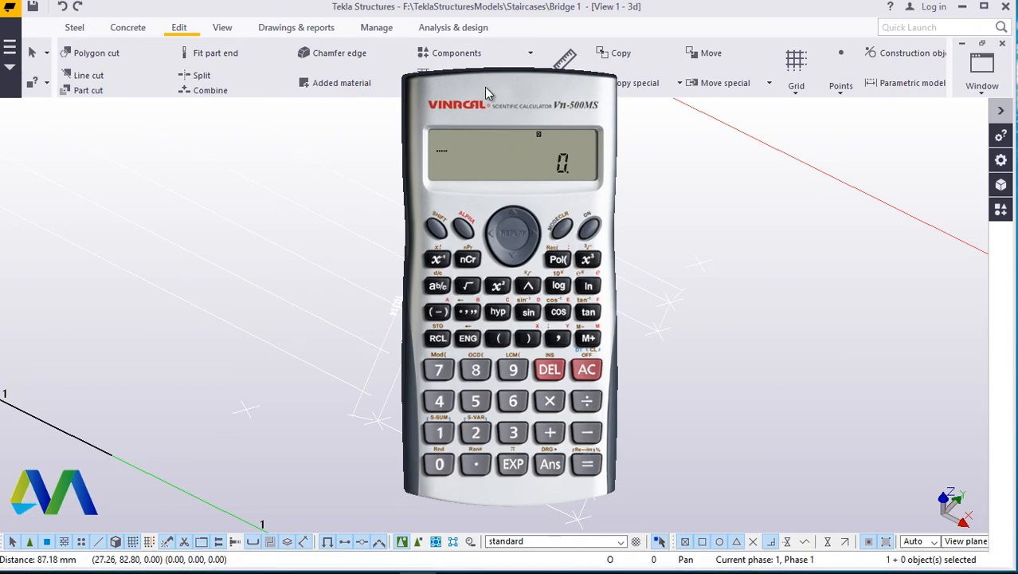
{"action": "left_click_drag", "start_coordinate": [484, 87], "coordinate": [640, 82]}
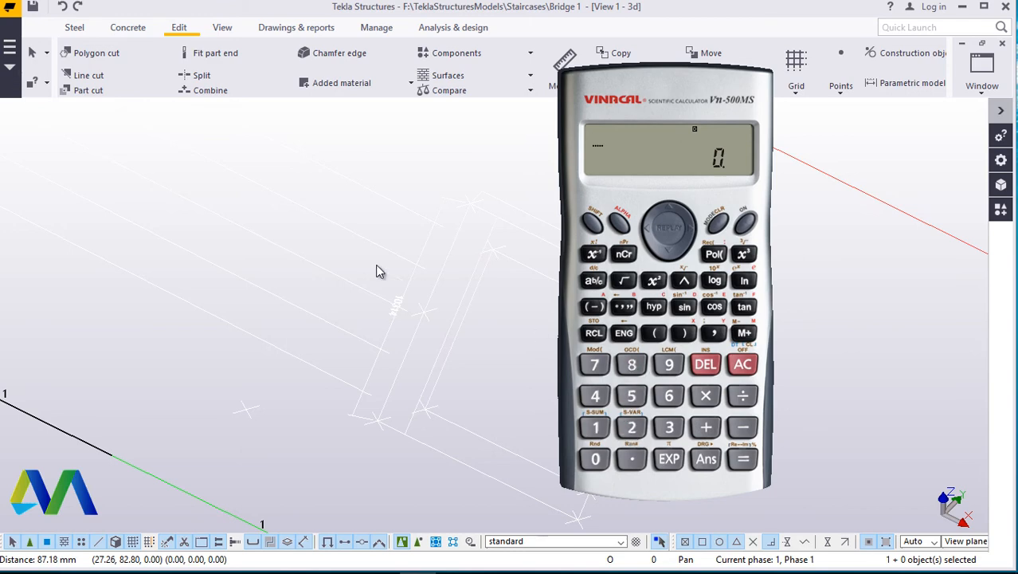
Step: Calculate the plan's scale factor on the calculator by dividing 10314 by 87.18
{"action": "scroll", "coordinate": [396, 310], "scroll_direction": "up", "scroll_amount": 5}
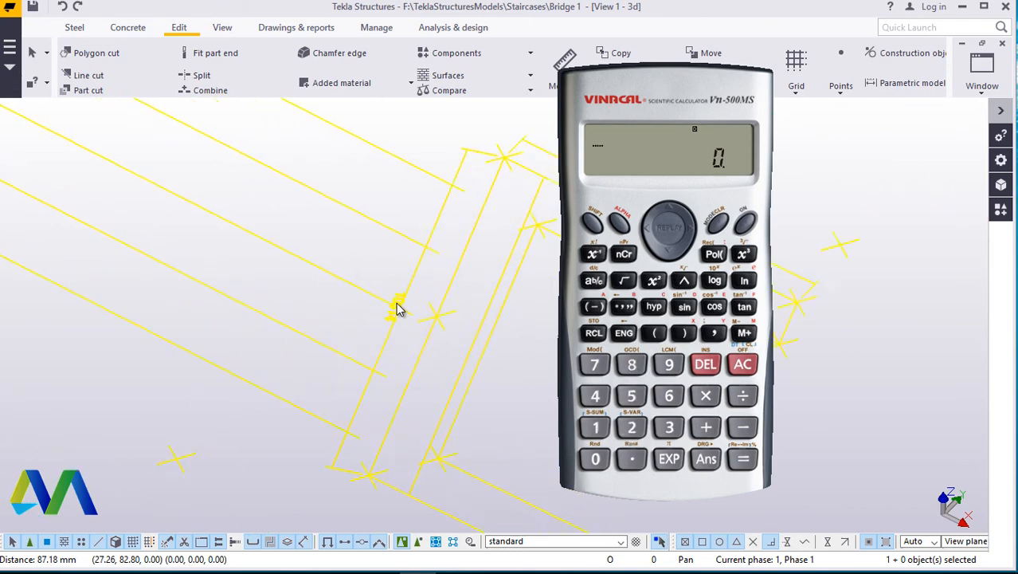
{"action": "left_click", "coordinate": [586, 435]}
{"action": "left_click", "coordinate": [592, 460]}
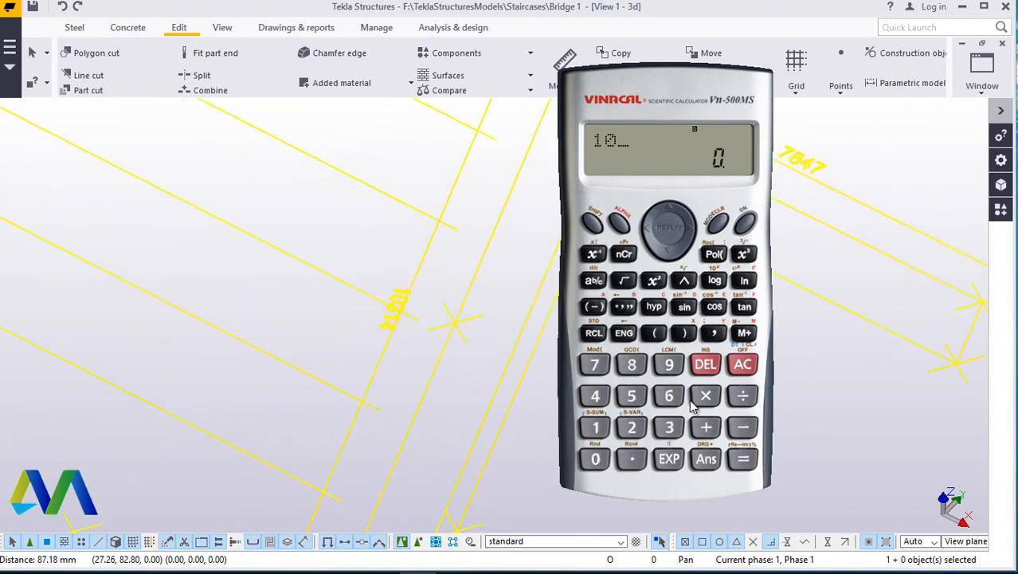
{"action": "left_click", "coordinate": [669, 427]}
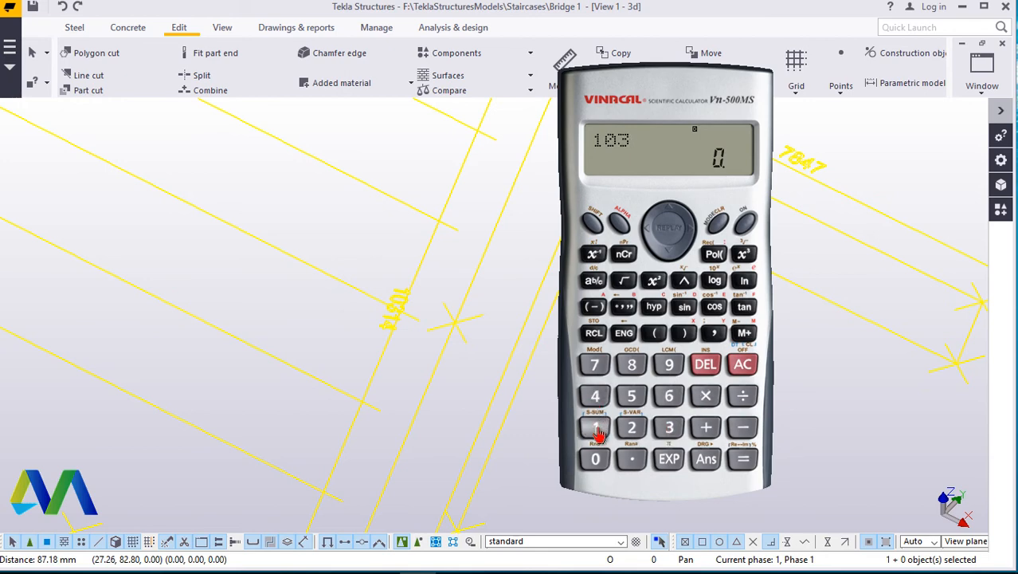
{"action": "left_click", "coordinate": [598, 432]}
{"action": "left_click", "coordinate": [601, 403]}
{"action": "left_click", "coordinate": [742, 396]}
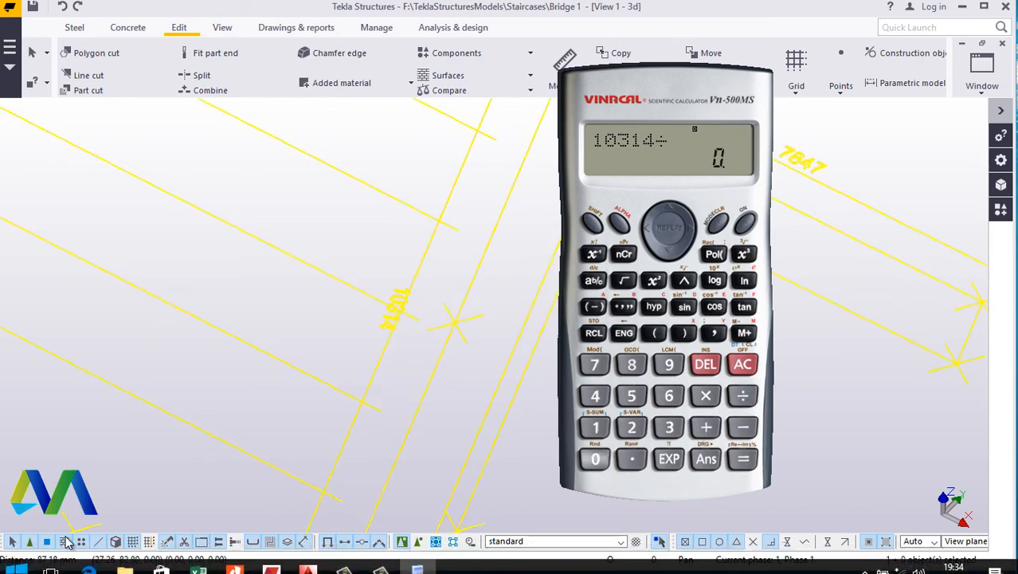
{"action": "left_click", "coordinate": [632, 368]}
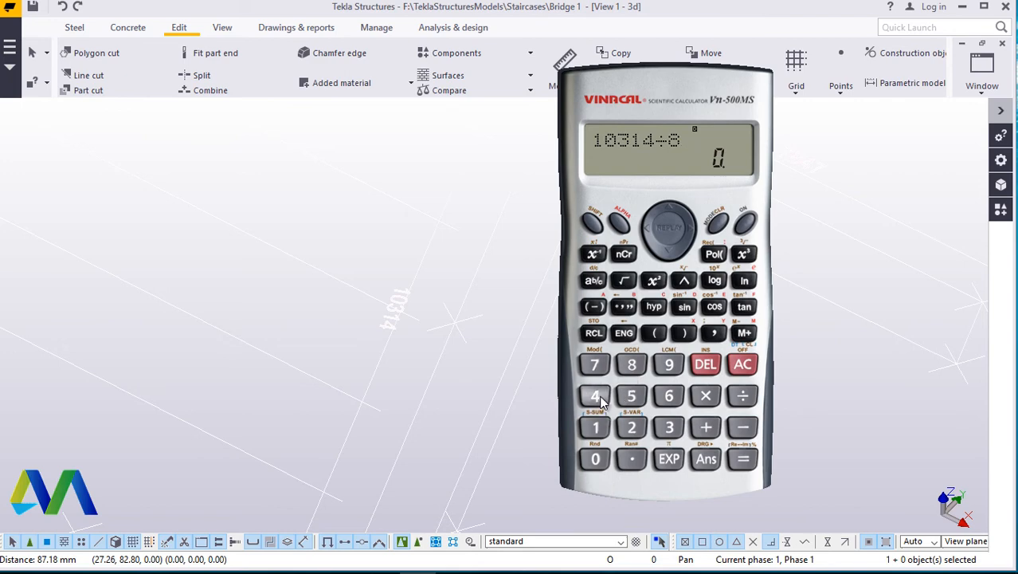
{"action": "left_click", "coordinate": [594, 365]}
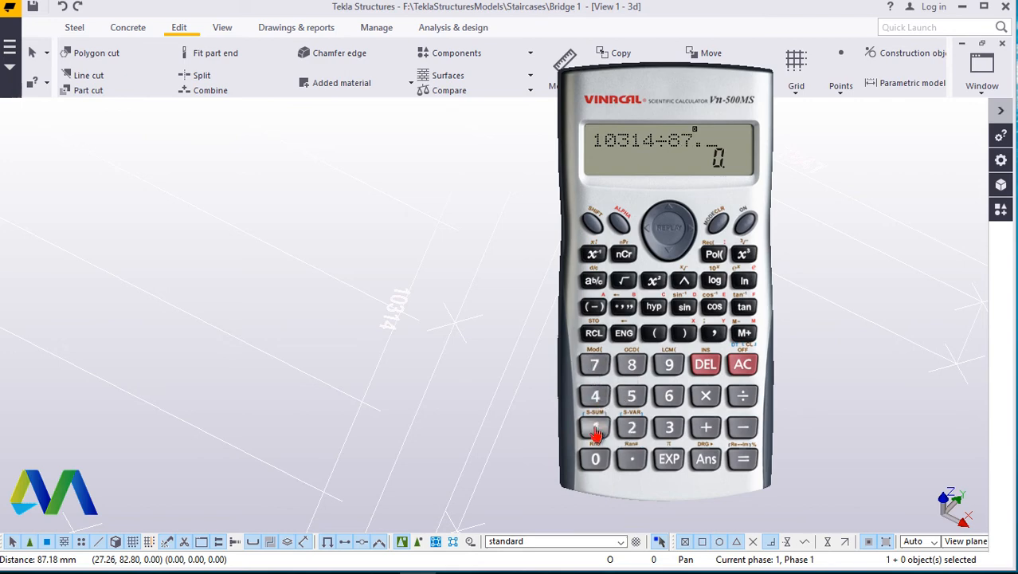
{"action": "left_click", "coordinate": [596, 431]}
{"action": "left_click", "coordinate": [632, 366]}
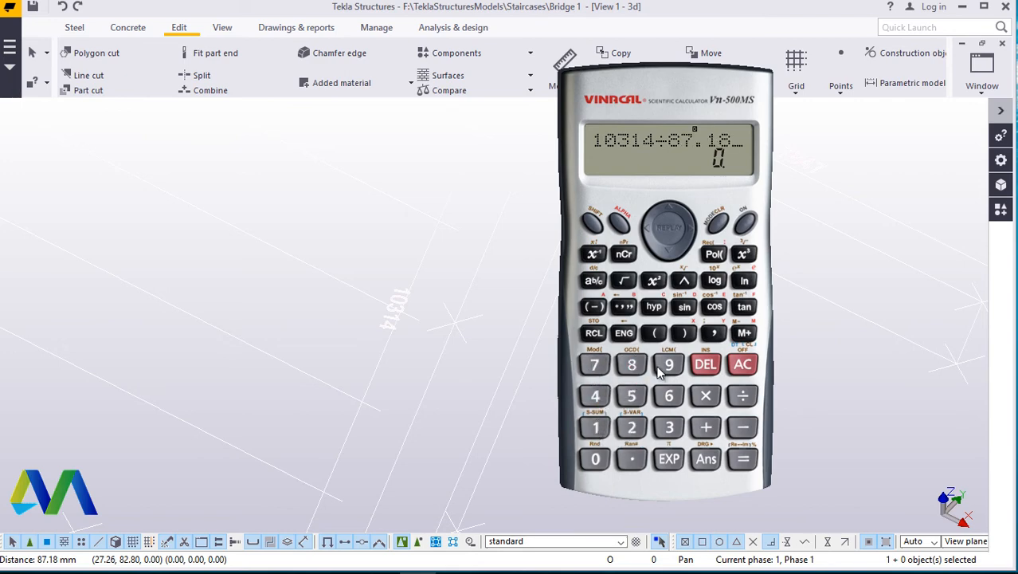
{"action": "left_click", "coordinate": [743, 464]}
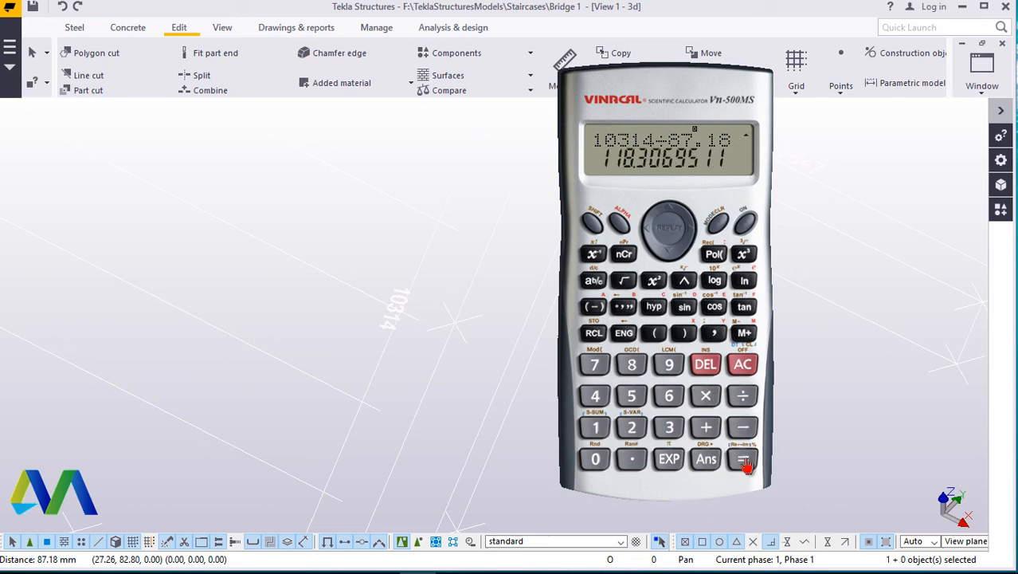
Step: Open the details of the presentation1-1 reference model and place the calculator beside them
{"action": "scroll", "coordinate": [342, 314], "scroll_direction": "down", "scroll_amount": 5}
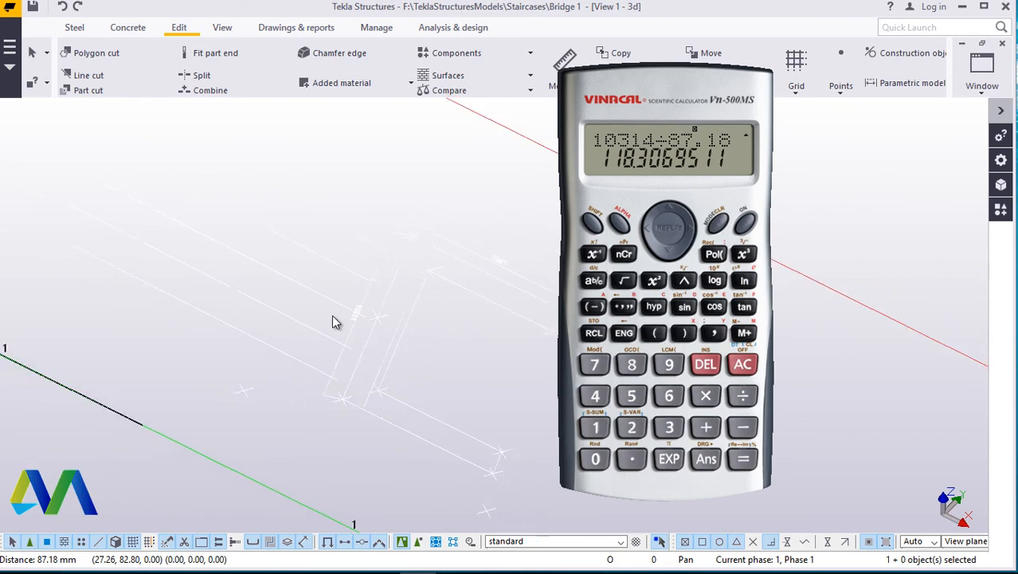
{"action": "scroll", "coordinate": [333, 321], "scroll_direction": "up", "scroll_amount": 3}
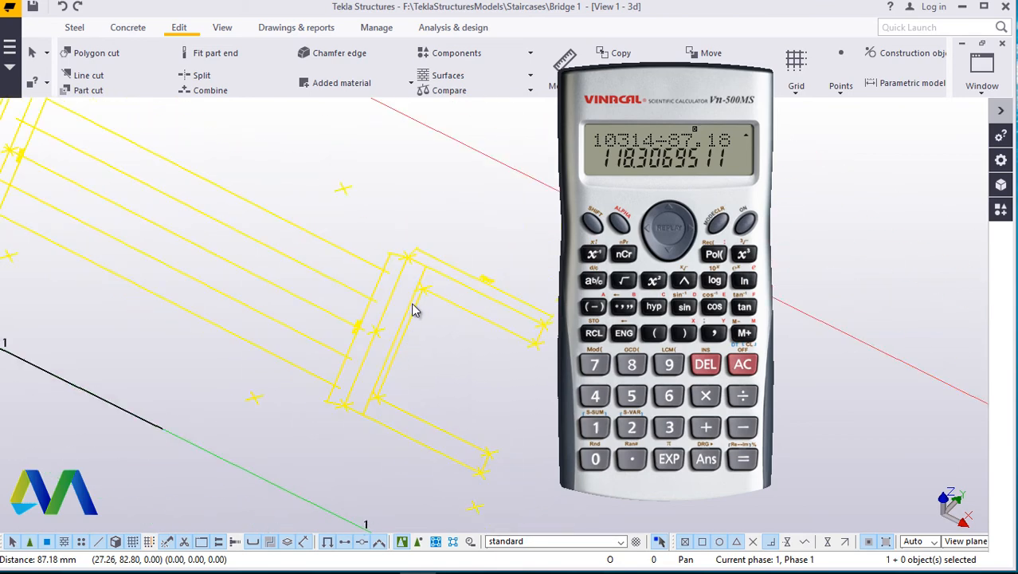
{"action": "scroll", "coordinate": [411, 309], "scroll_direction": "up", "scroll_amount": 2}
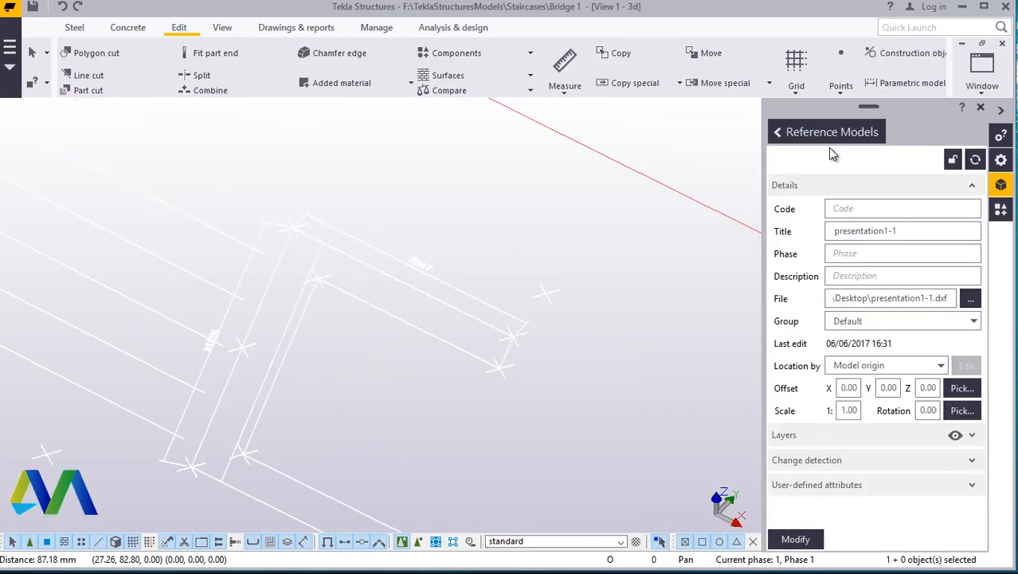
{"action": "mouse_move", "coordinate": [470, 562]}
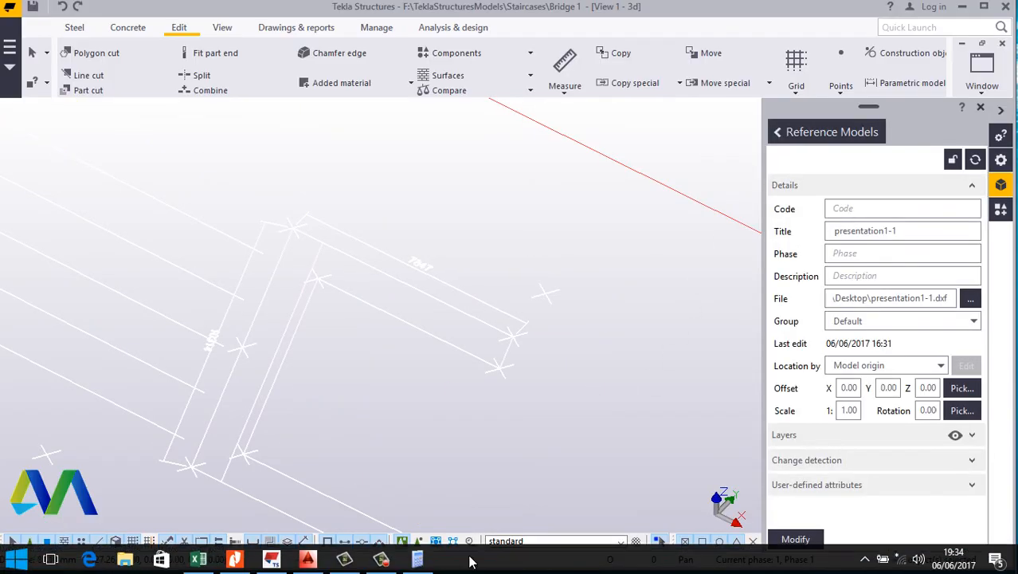
{"action": "left_click", "coordinate": [425, 562]}
{"action": "left_click_drag", "start_coordinate": [689, 102], "coordinate": [606, 74]}
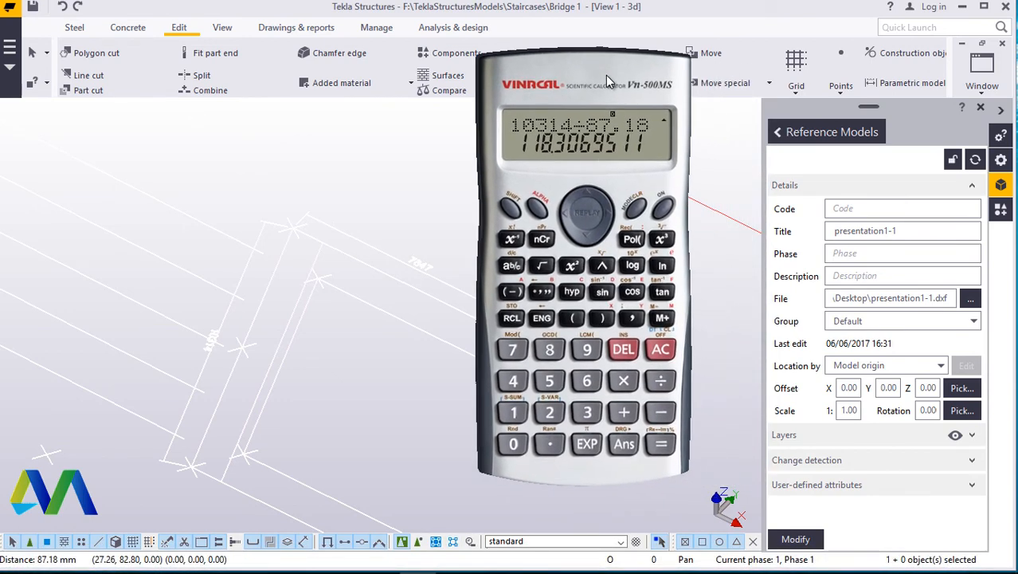
Step: Set the presentation1-1 reference model's scale to 1:118.3069511, apply the modification and expand the work area to include it
{"action": "left_click", "coordinate": [845, 410]}
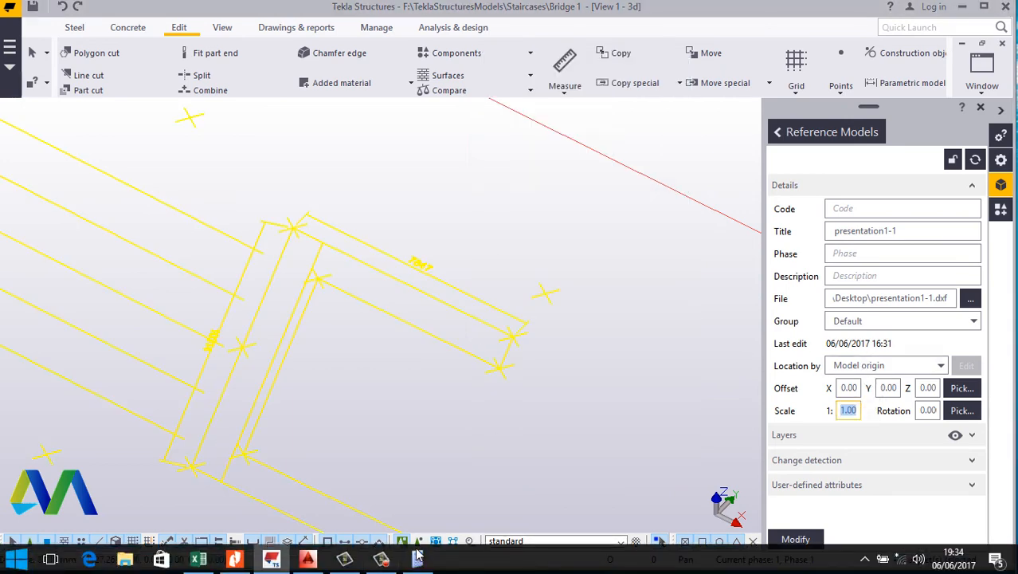
{"action": "left_click", "coordinate": [418, 560]}
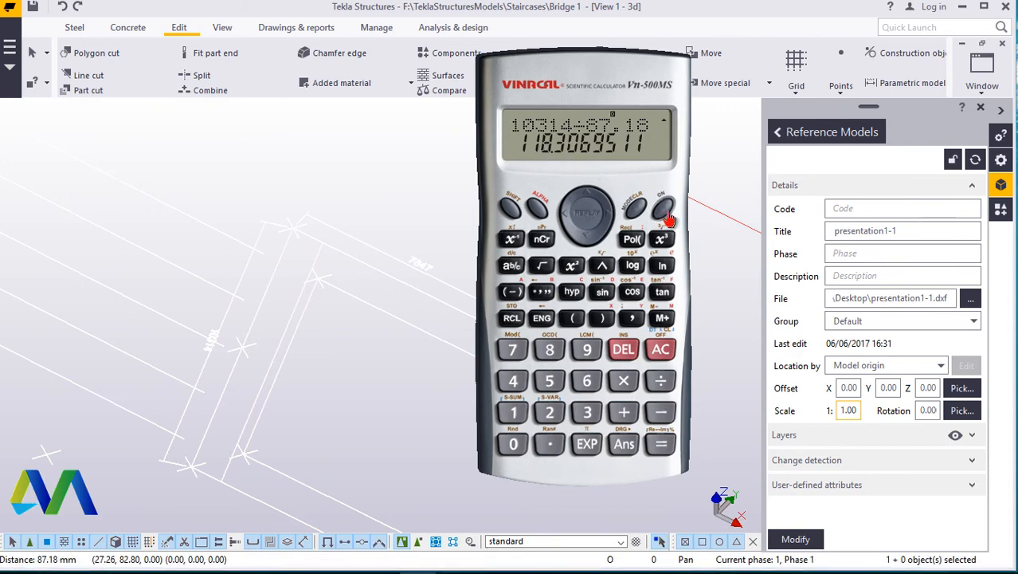
{"action": "double_click", "coordinate": [849, 410]}
{"action": "left_click_drag", "start_coordinate": [850, 411], "coordinate": [835, 415]}
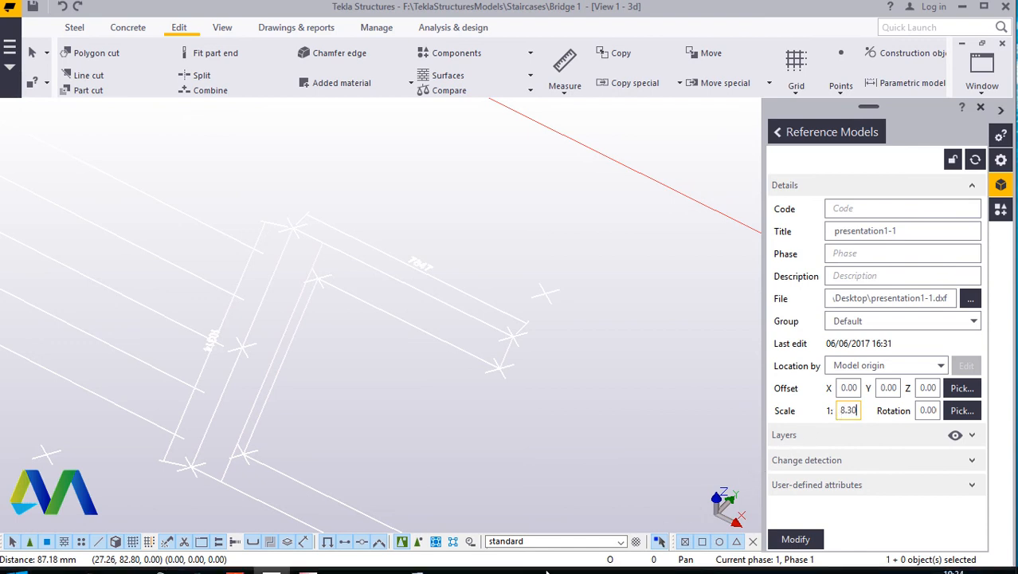
{"action": "left_click", "coordinate": [423, 562]}
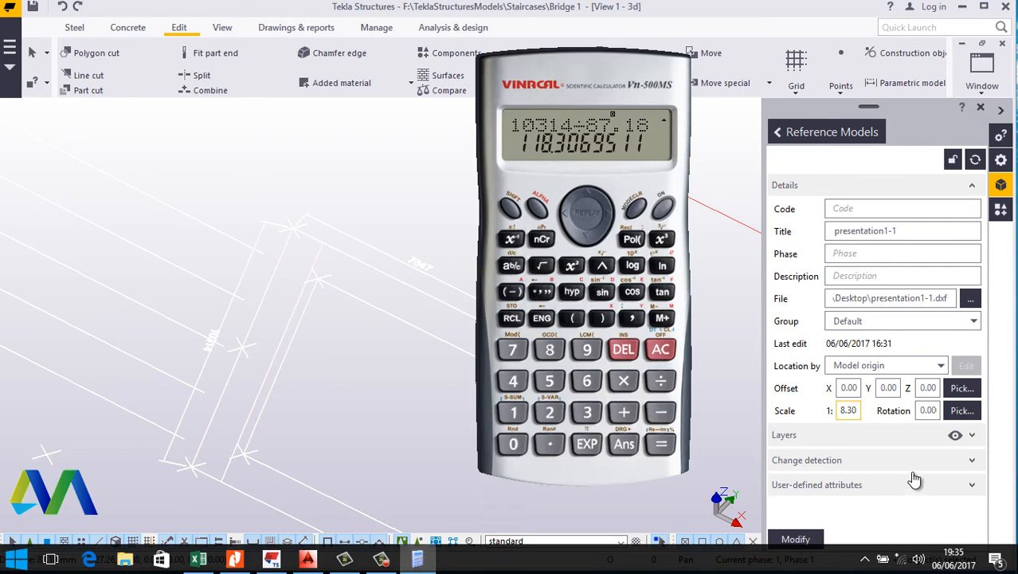
{"action": "left_click", "coordinate": [854, 409]}
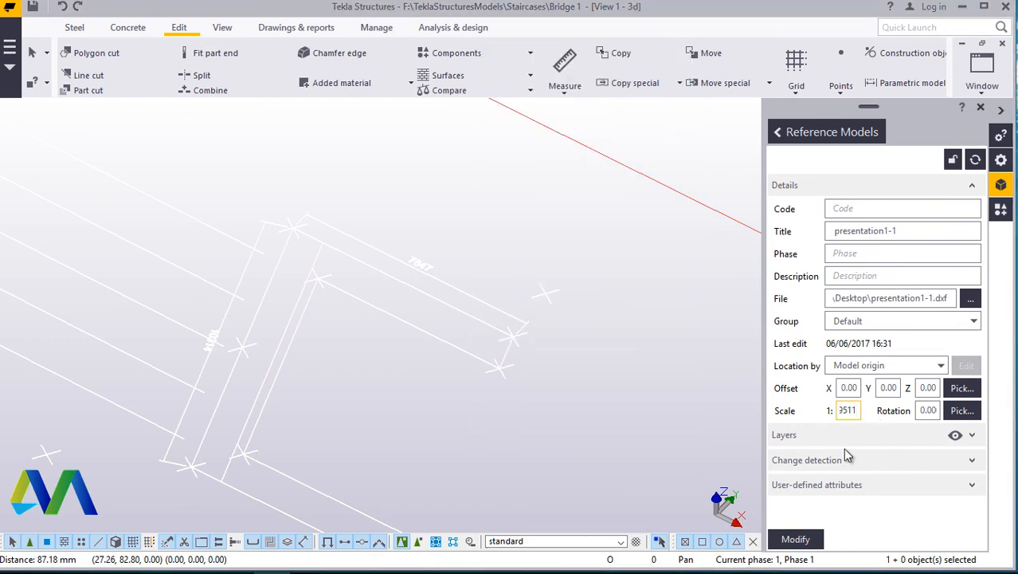
{"action": "left_click", "coordinate": [797, 539]}
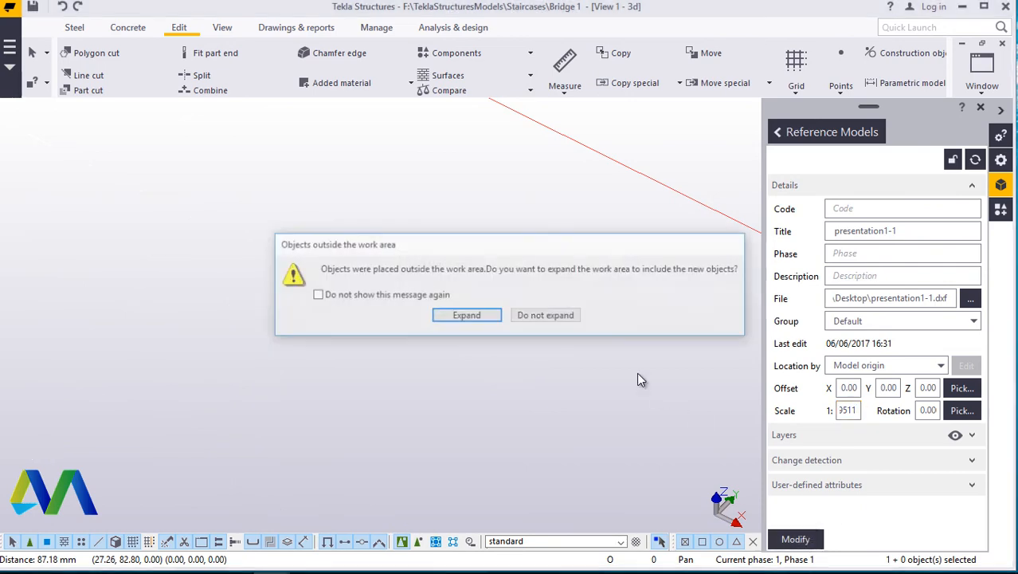
{"action": "left_click", "coordinate": [468, 314]}
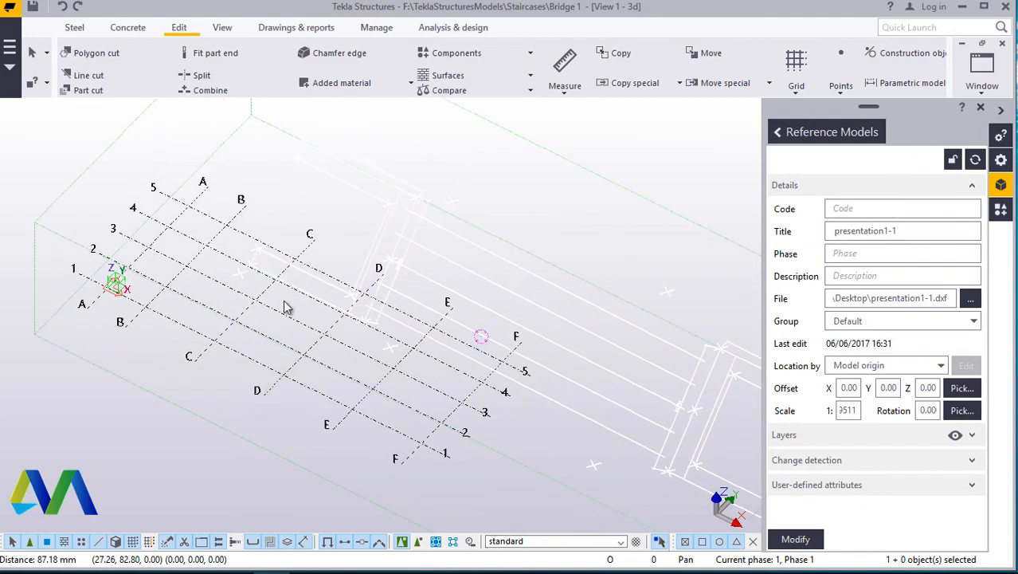
Step: Measure the distance between the end points of the rescaled plan's abutment line and compare it with the 10314 dimension
{"action": "scroll", "coordinate": [471, 346], "scroll_direction": "up", "scroll_amount": 3}
{"action": "scroll", "coordinate": [685, 402], "scroll_direction": "up", "scroll_amount": 8}
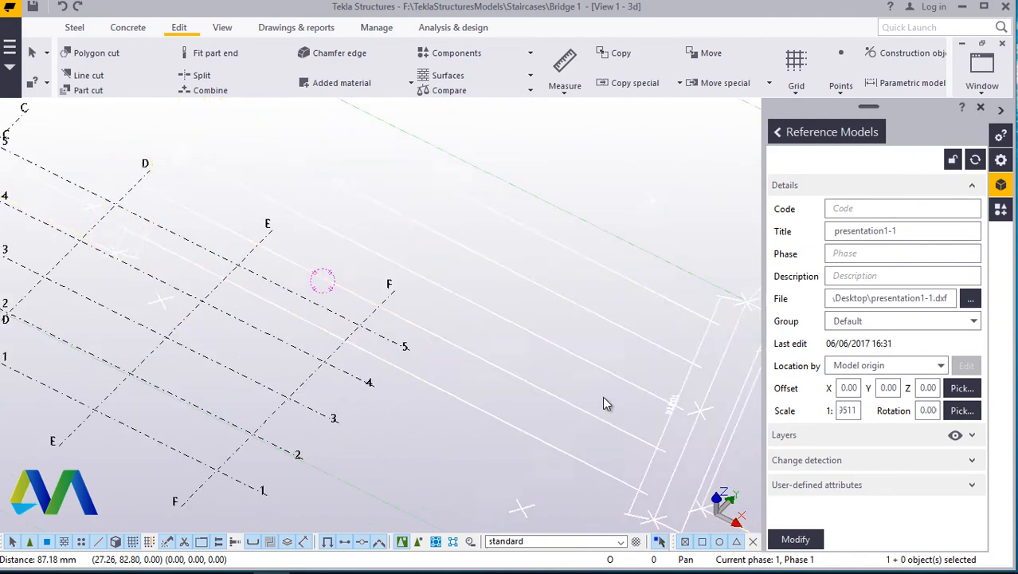
{"action": "scroll", "coordinate": [360, 365], "scroll_direction": "down", "scroll_amount": 6}
{"action": "scroll", "coordinate": [645, 334], "scroll_direction": "up", "scroll_amount": 2}
{"action": "scroll", "coordinate": [642, 319], "scroll_direction": "up", "scroll_amount": 3}
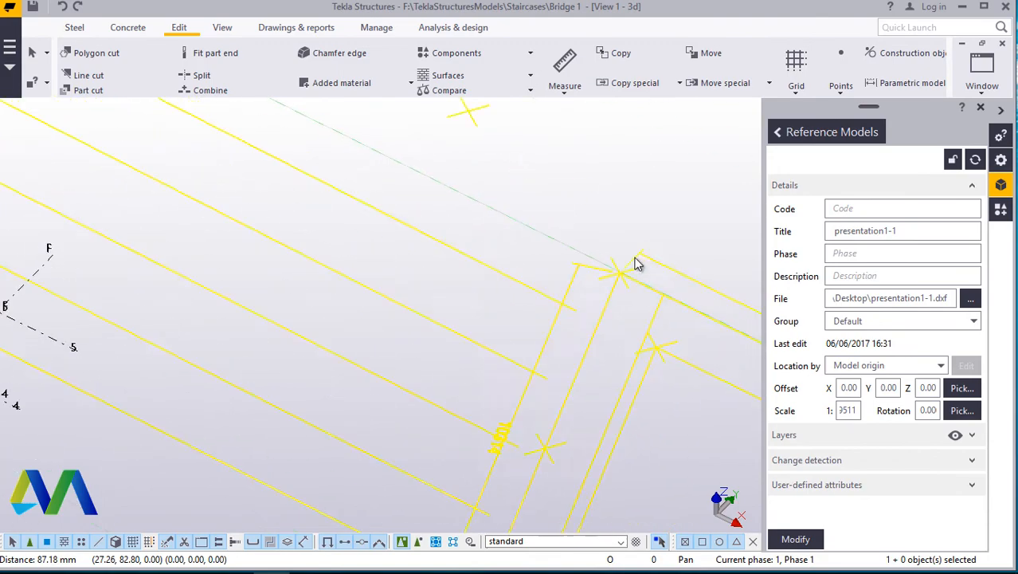
{"action": "scroll", "coordinate": [506, 274], "scroll_direction": "down", "scroll_amount": 3}
{"action": "scroll", "coordinate": [582, 279], "scroll_direction": "up", "scroll_amount": 4}
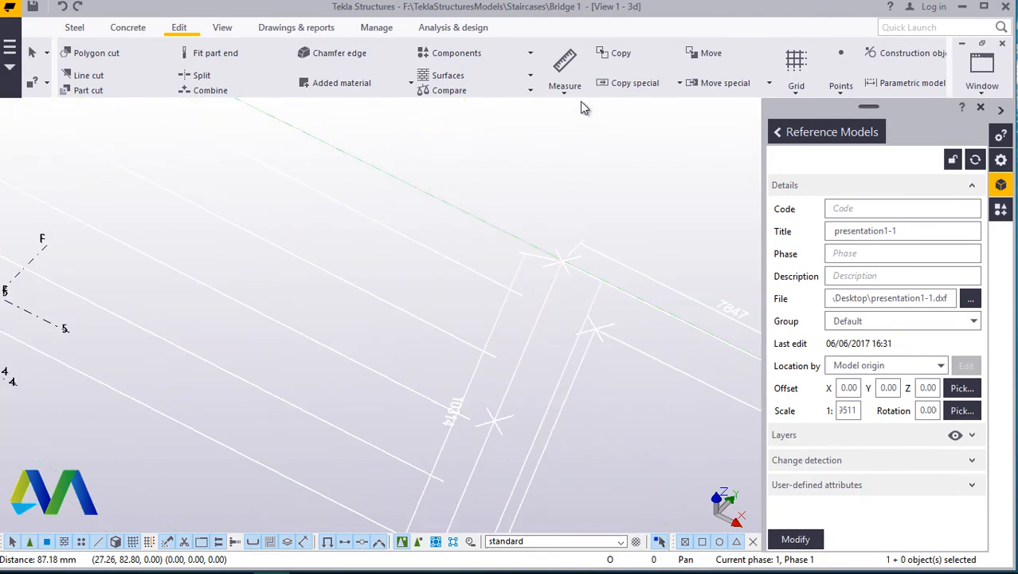
{"action": "left_click", "coordinate": [564, 88]}
{"action": "left_click", "coordinate": [552, 108]}
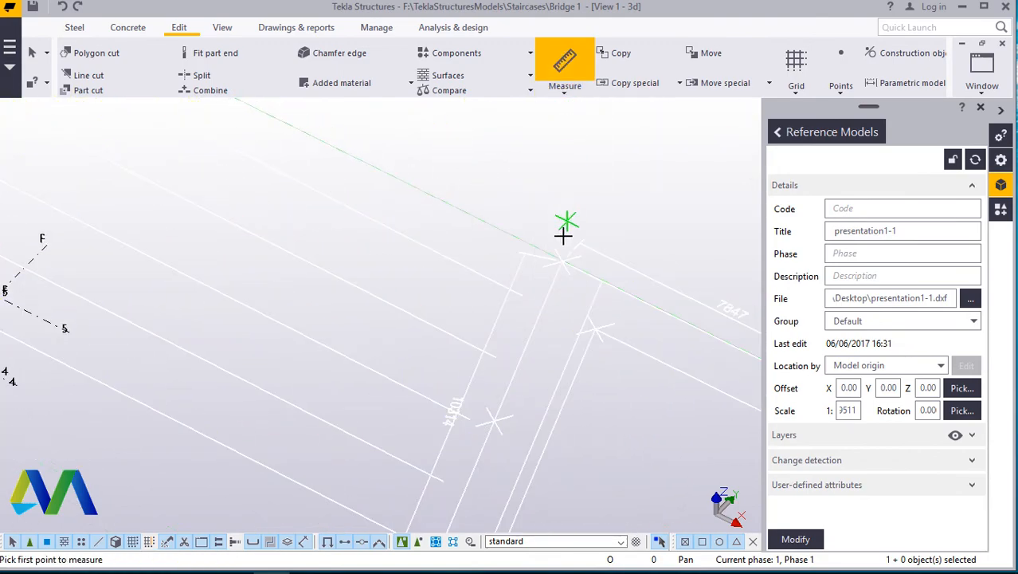
{"action": "scroll", "coordinate": [556, 257], "scroll_direction": "up", "scroll_amount": 2}
{"action": "scroll", "coordinate": [557, 257], "scroll_direction": "up", "scroll_amount": 5}
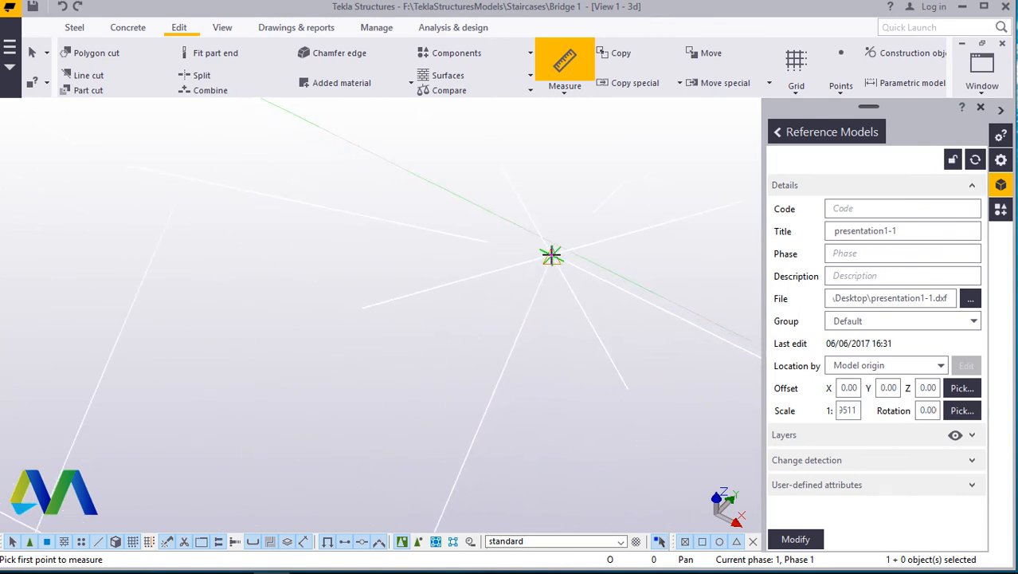
{"action": "left_click", "coordinate": [552, 254]}
{"action": "scroll", "coordinate": [550, 199], "scroll_direction": "down", "scroll_amount": 3}
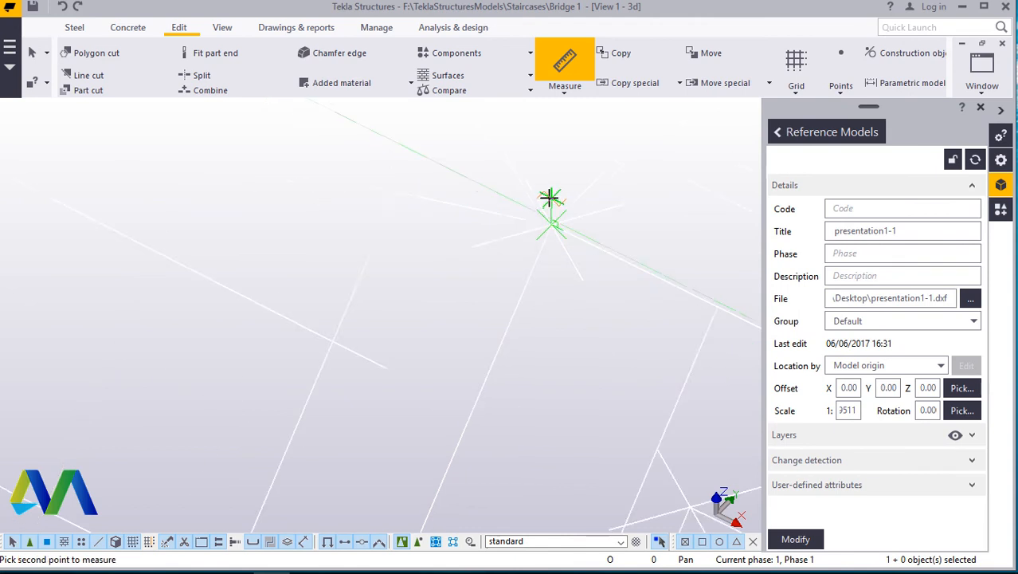
{"action": "scroll", "coordinate": [550, 199], "scroll_direction": "down", "scroll_amount": 5}
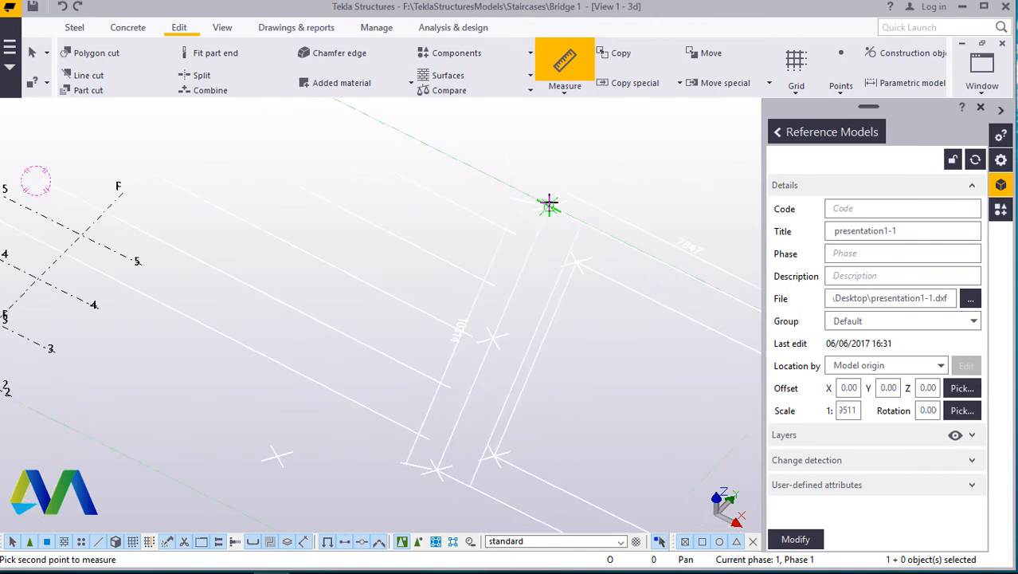
{"action": "scroll", "coordinate": [464, 400], "scroll_direction": "up", "scroll_amount": 5}
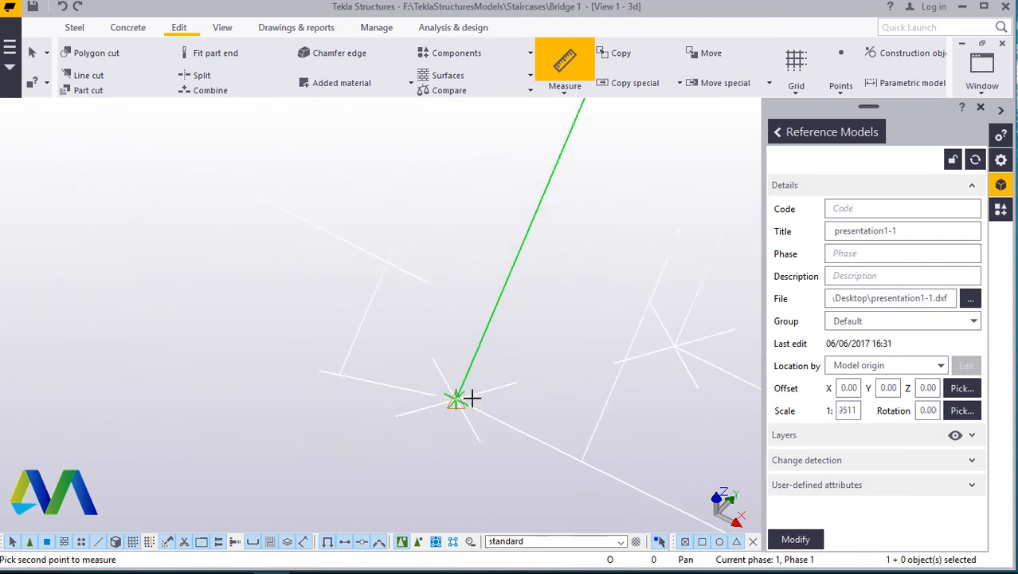
{"action": "scroll", "coordinate": [462, 396], "scroll_direction": "up", "scroll_amount": 2}
{"action": "left_click", "coordinate": [453, 400]}
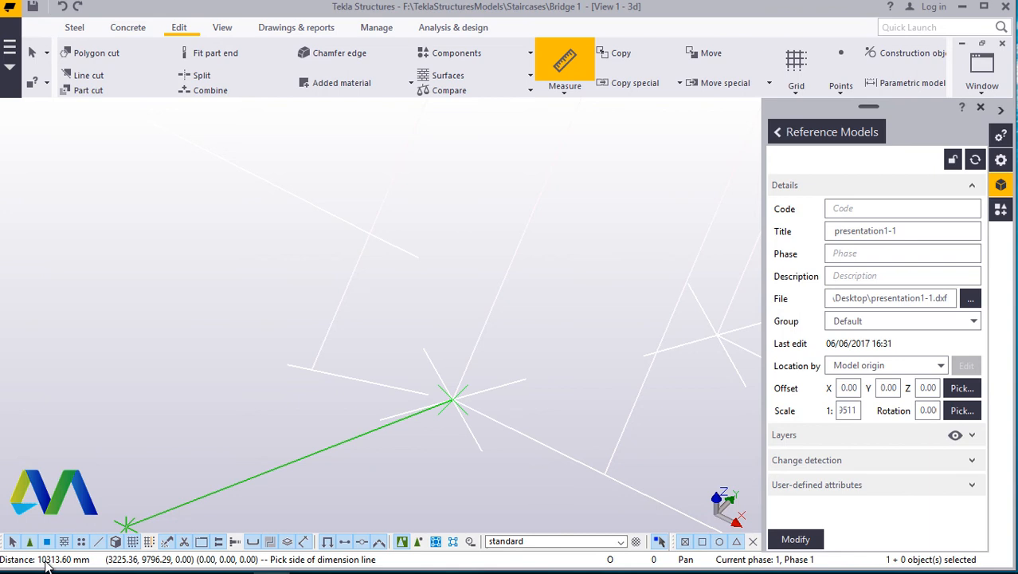
{"action": "scroll", "coordinate": [342, 476], "scroll_direction": "down", "scroll_amount": 4}
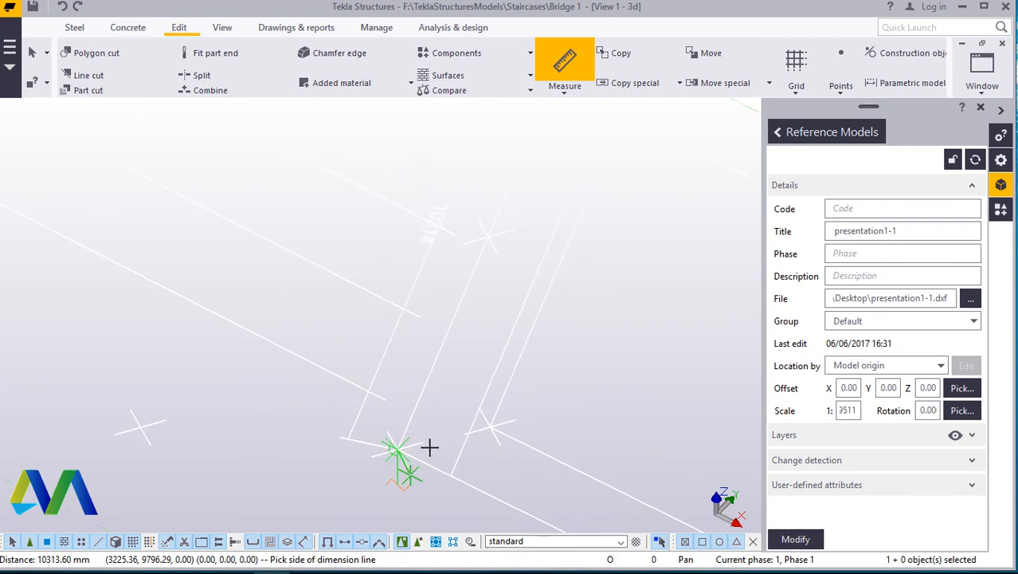
{"action": "scroll", "coordinate": [430, 295], "scroll_direction": "up", "scroll_amount": 5}
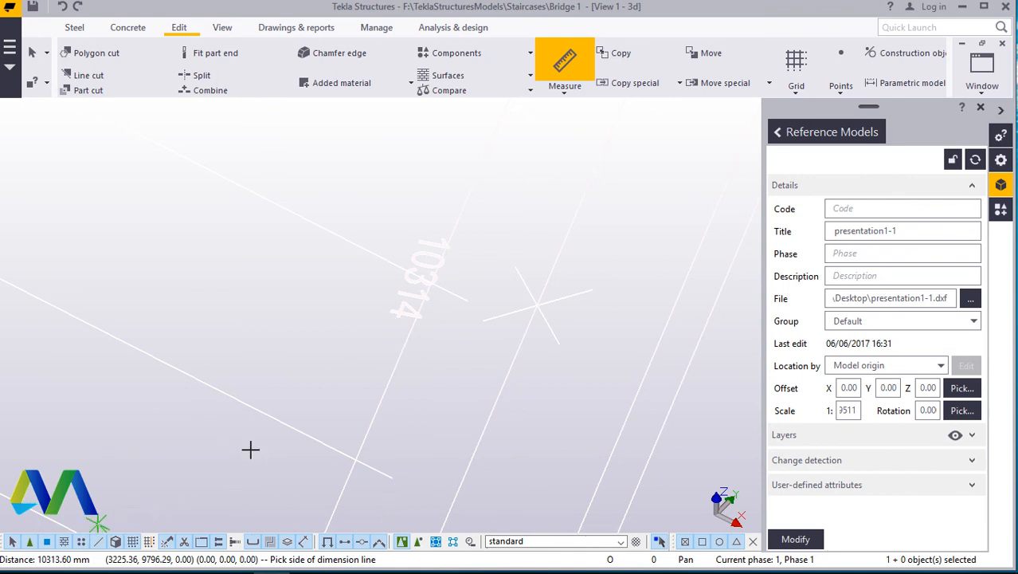
Step: Calculate a scale correction factor on the calculator by dividing 10314 by 10313
{"action": "left_click", "coordinate": [417, 559]}
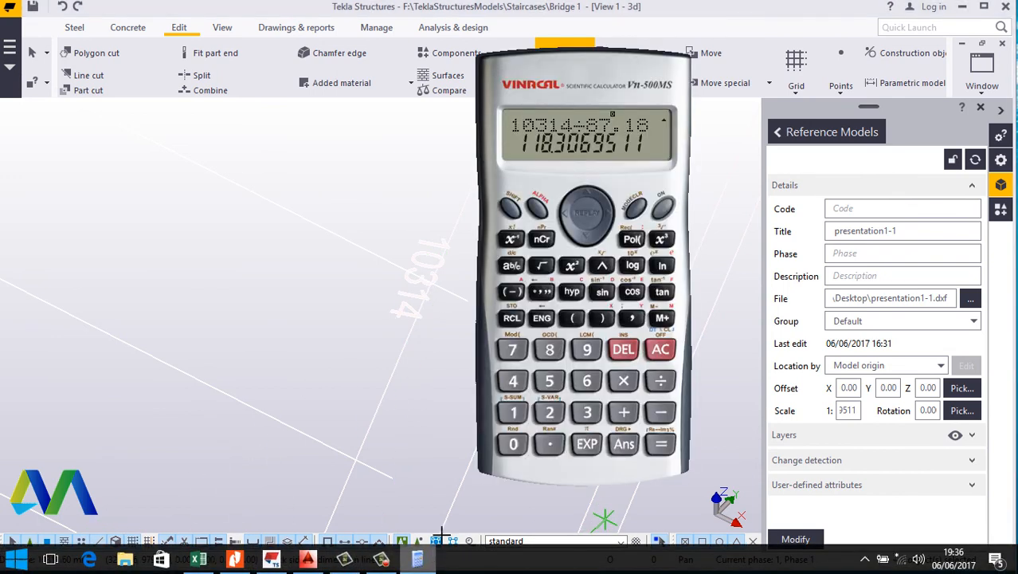
{"action": "left_click", "coordinate": [662, 208]}
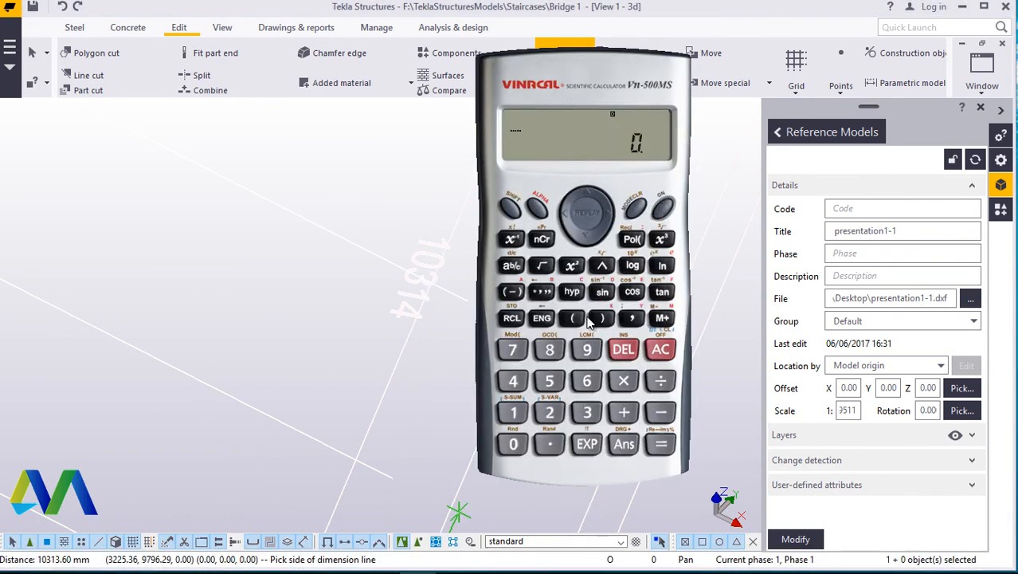
{"action": "left_click", "coordinate": [513, 412]}
{"action": "left_click", "coordinate": [513, 443]}
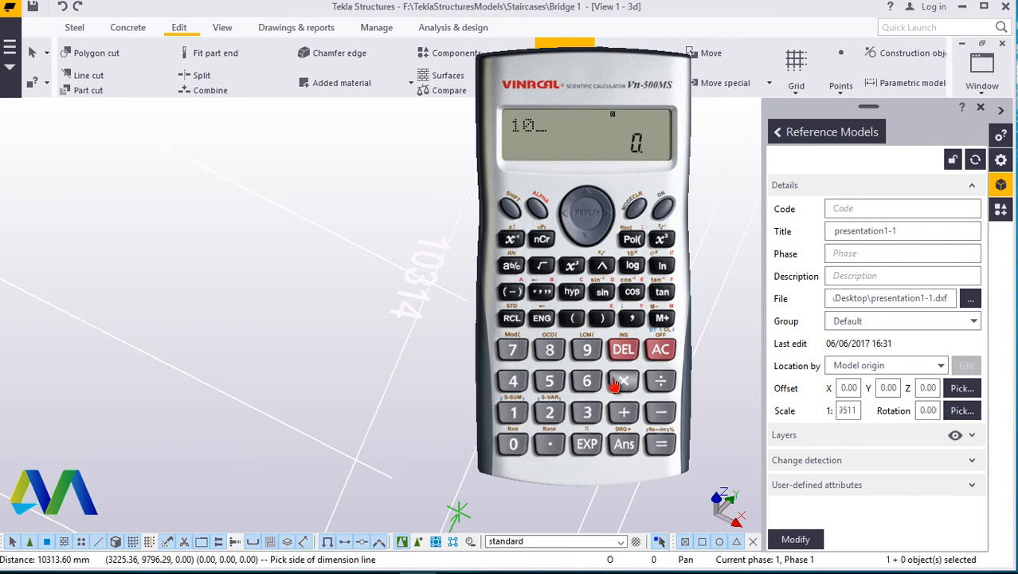
{"action": "left_click", "coordinate": [587, 411]}
{"action": "left_click", "coordinate": [513, 413]}
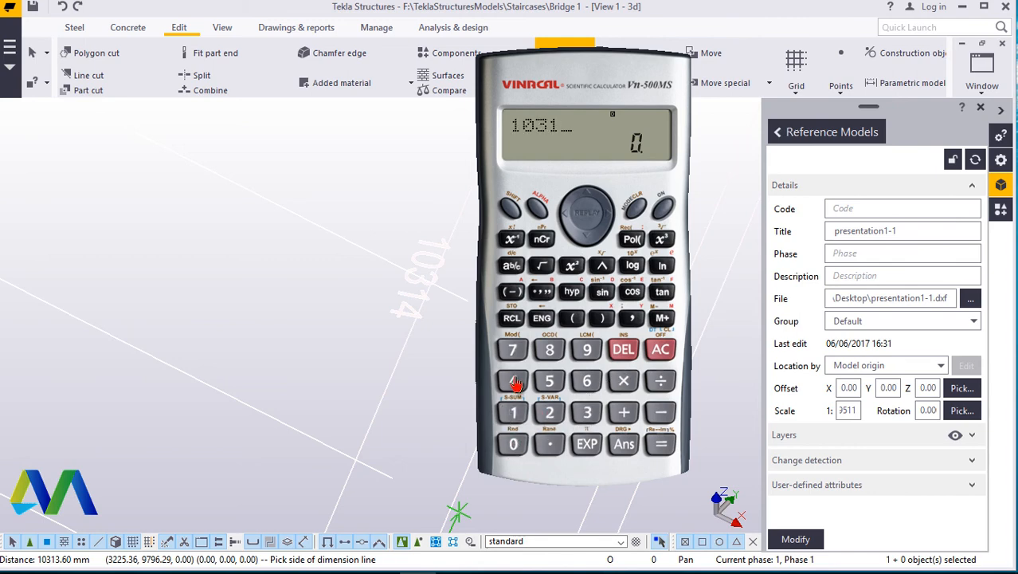
{"action": "left_click", "coordinate": [513, 380]}
{"action": "left_click", "coordinate": [661, 381]}
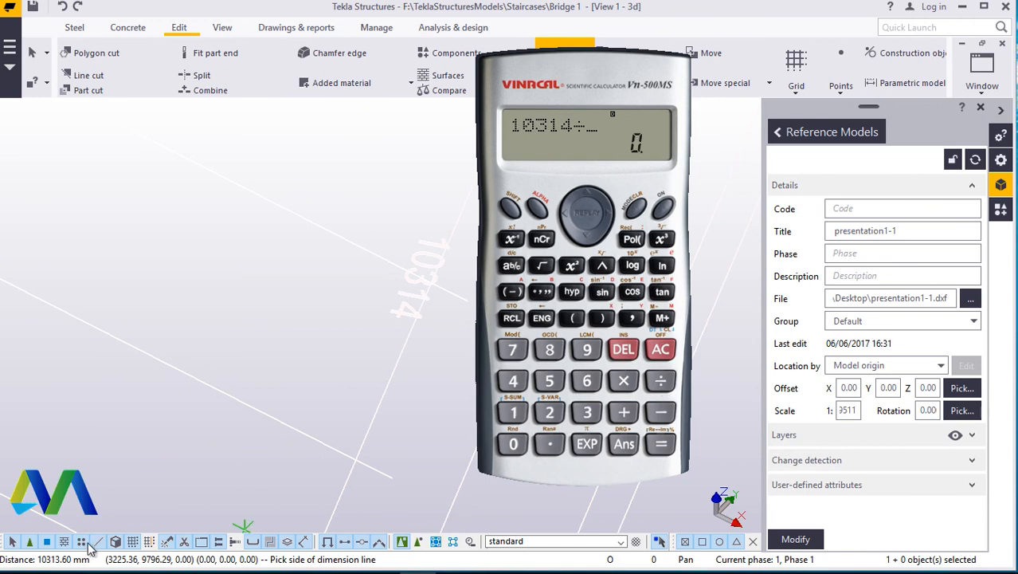
{"action": "left_click", "coordinate": [514, 450]}
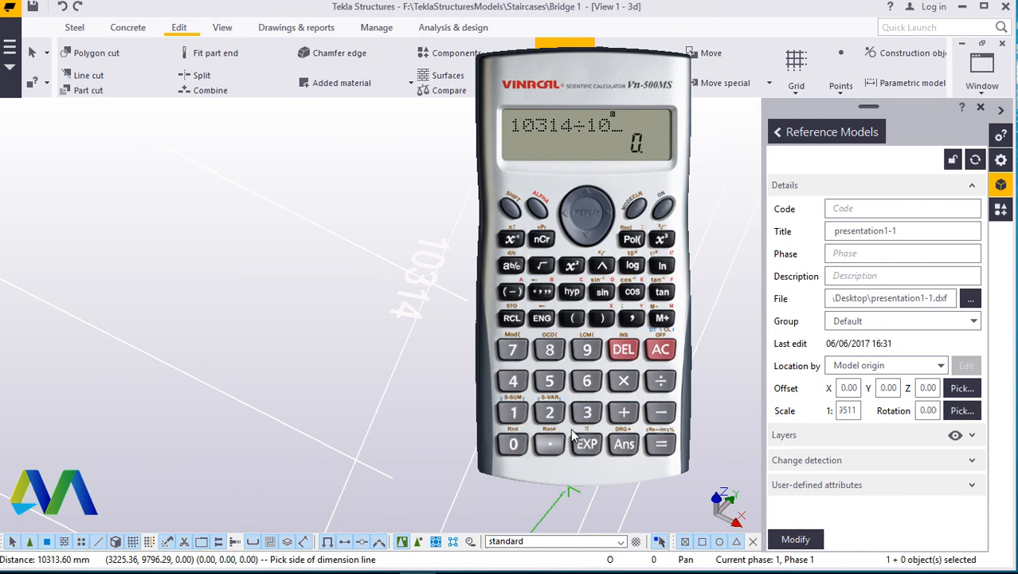
{"action": "left_click", "coordinate": [587, 412]}
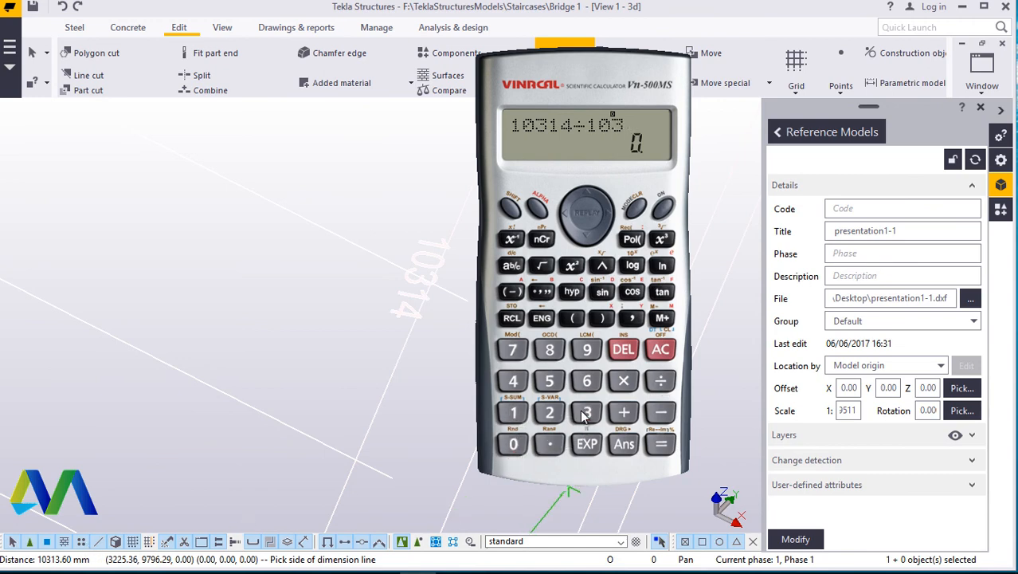
{"action": "left_click", "coordinate": [514, 412]}
{"action": "left_click", "coordinate": [588, 412]}
{"action": "left_click", "coordinate": [661, 444]}
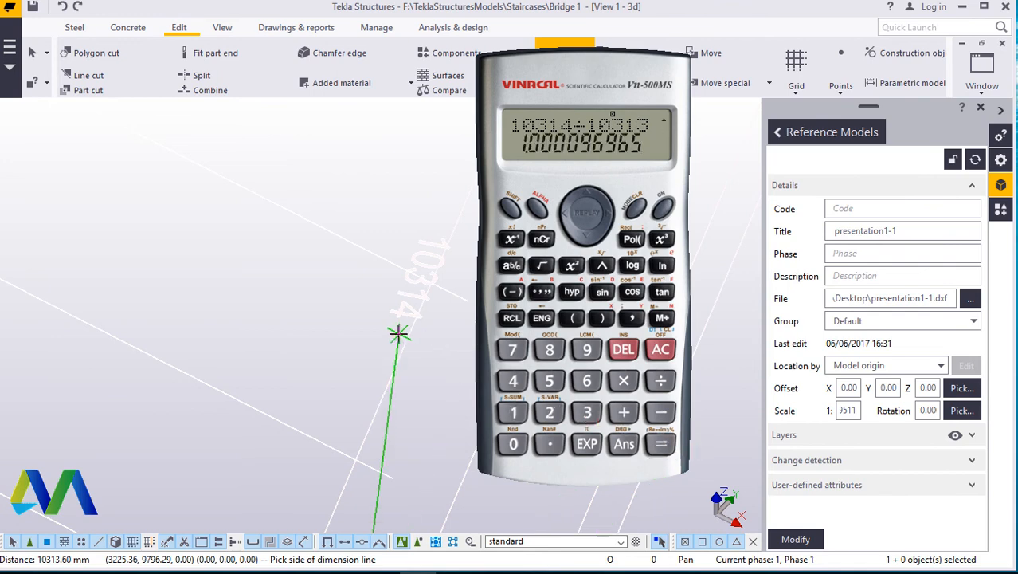
Step: End the distance measurement, set the presentation1-1 reference model's scale to 1:1.000096965 from the calculator result, and apply the modification
{"action": "right_click", "coordinate": [292, 182]}
{"action": "left_click", "coordinate": [335, 192]}
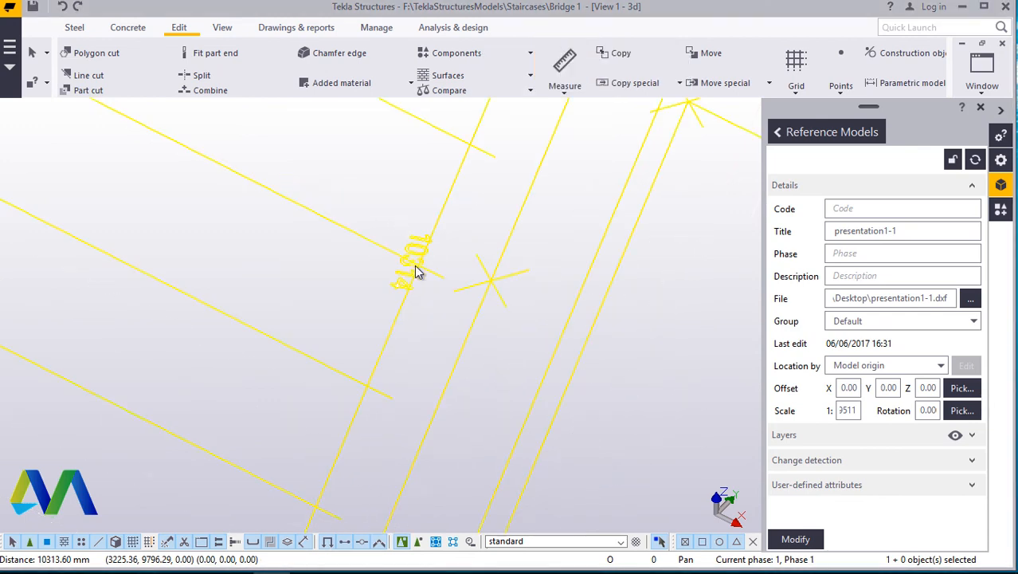
{"action": "scroll", "coordinate": [440, 299], "scroll_direction": "down", "scroll_amount": 3}
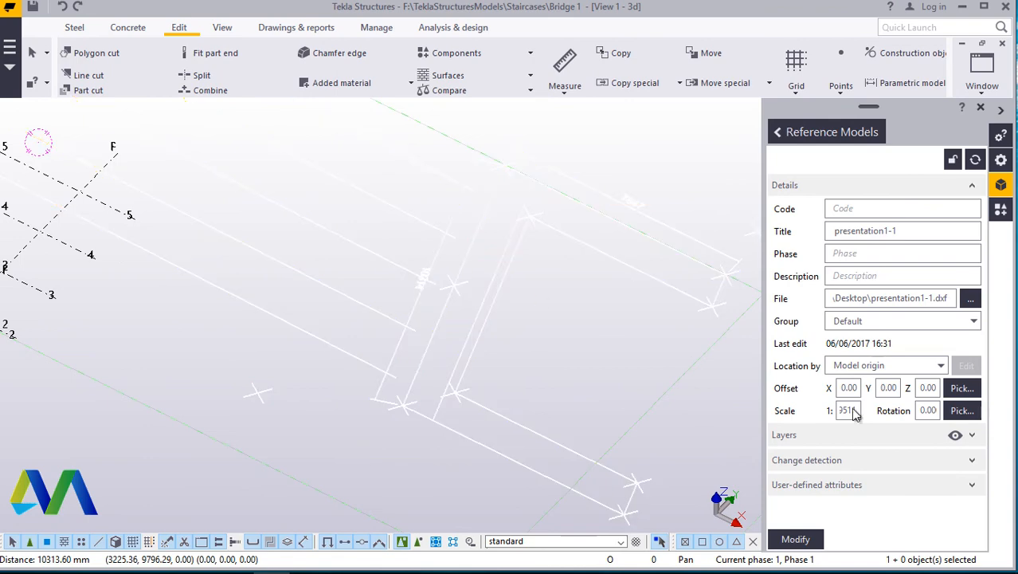
{"action": "left_click_drag", "start_coordinate": [857, 410], "coordinate": [822, 411]}
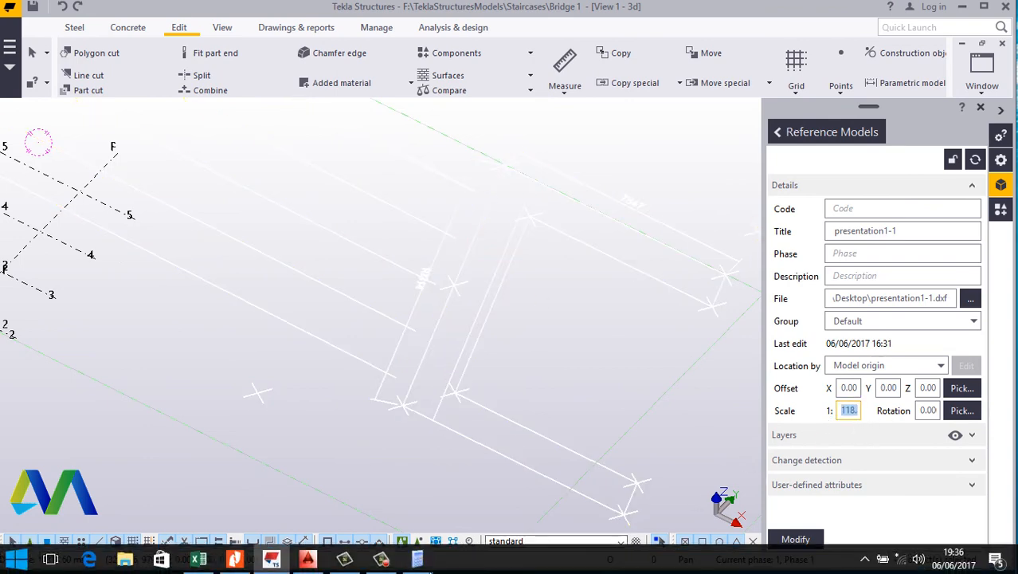
{"action": "left_click", "coordinate": [417, 559]}
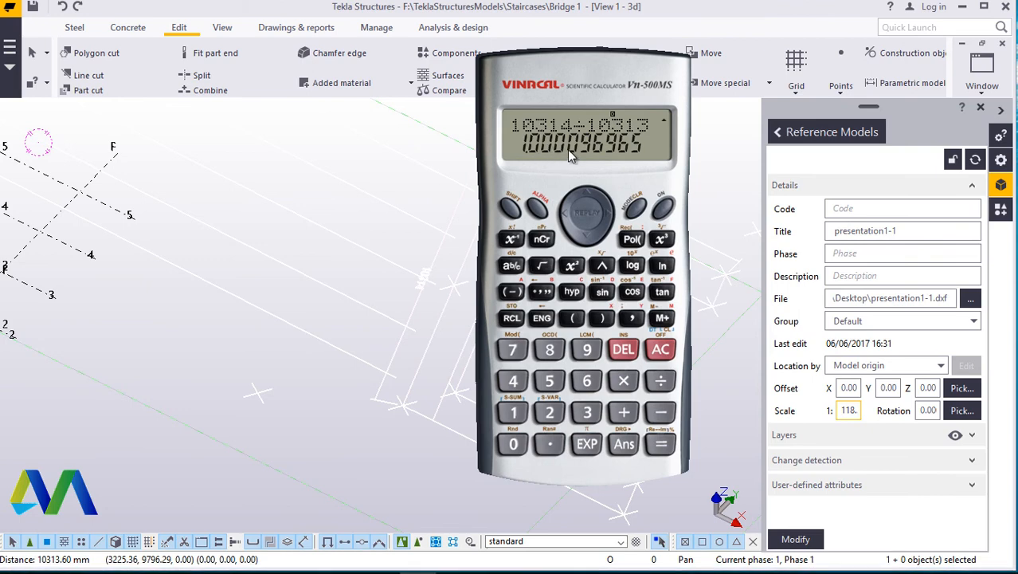
{"action": "left_click", "coordinate": [847, 411]}
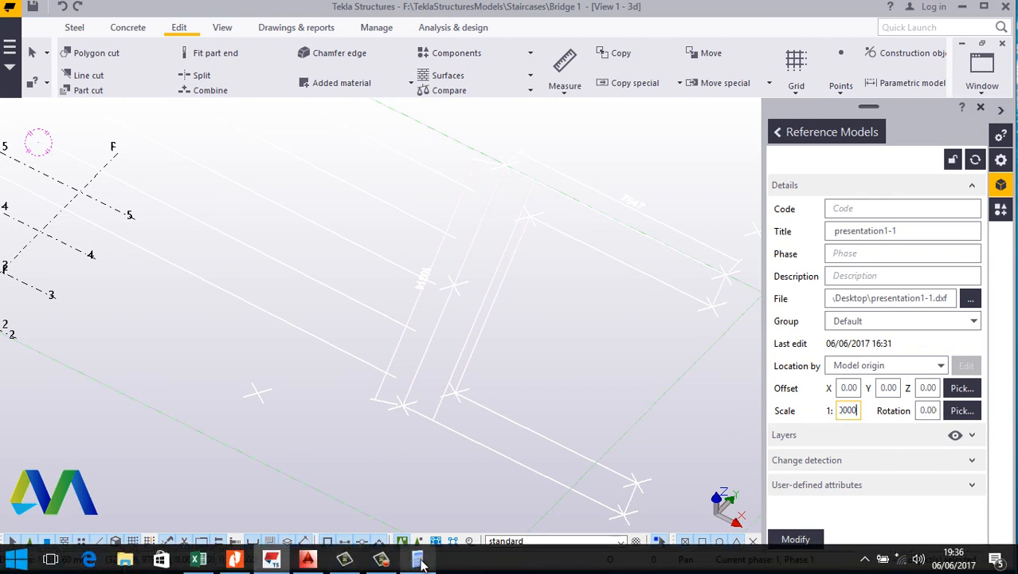
{"action": "left_click", "coordinate": [420, 562]}
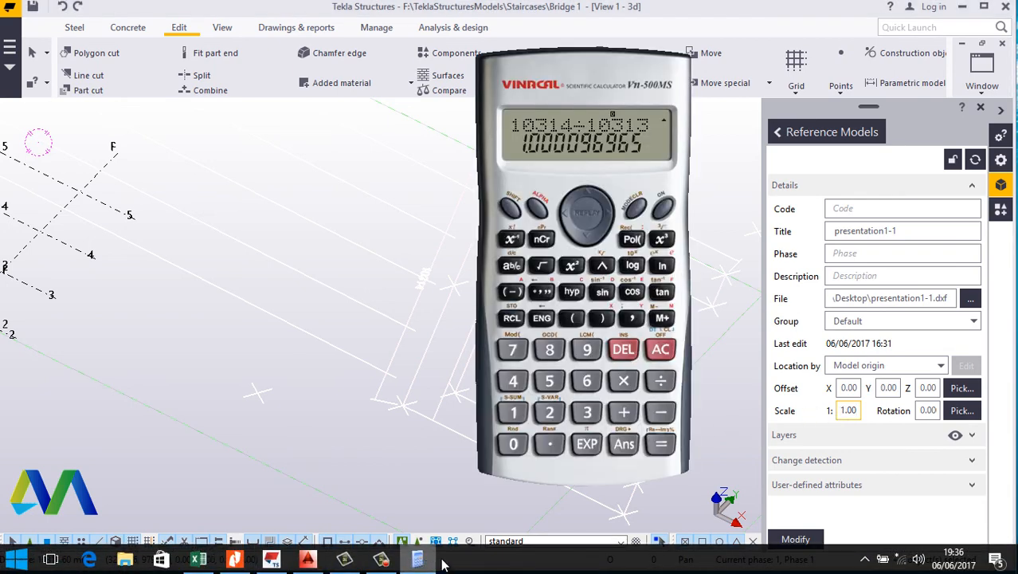
{"action": "left_click", "coordinate": [852, 388]}
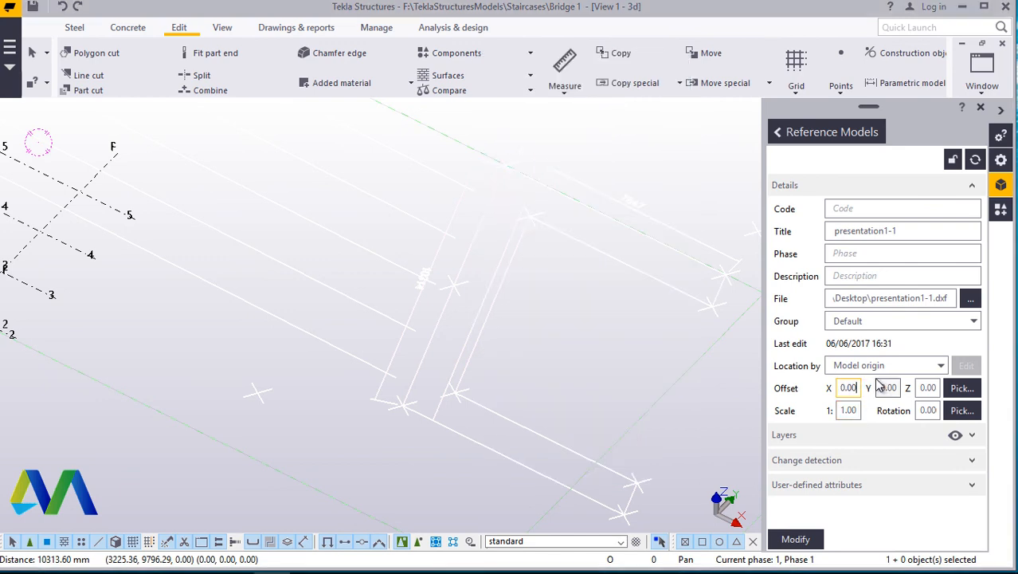
{"action": "left_click", "coordinate": [851, 410]}
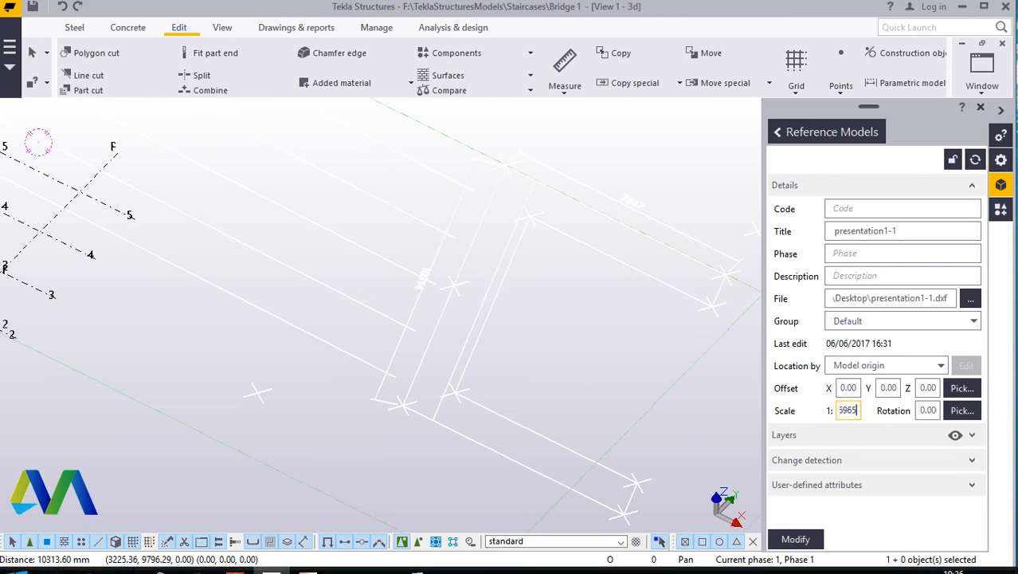
{"action": "left_click", "coordinate": [418, 560]}
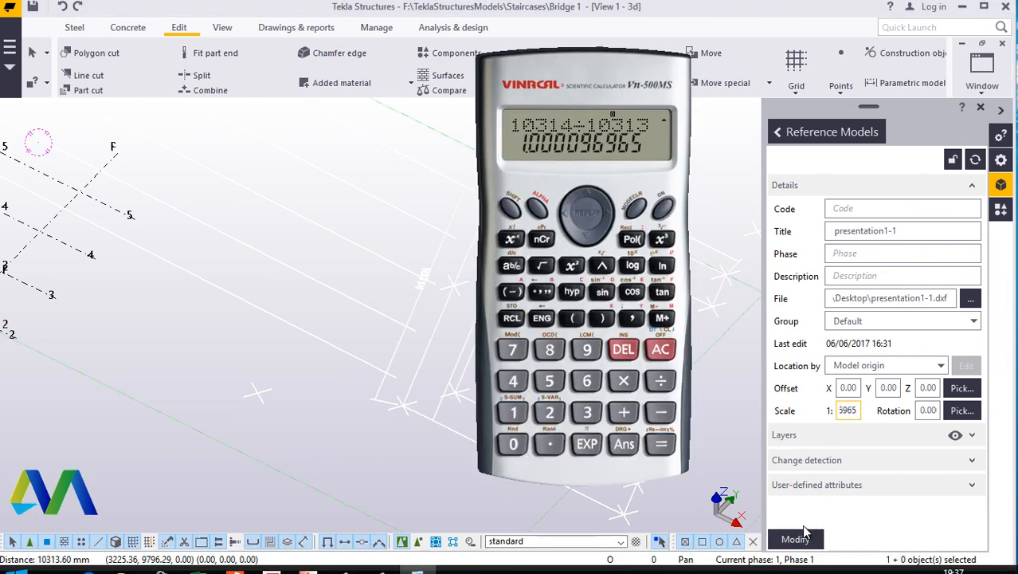
{"action": "left_click", "coordinate": [693, 433]}
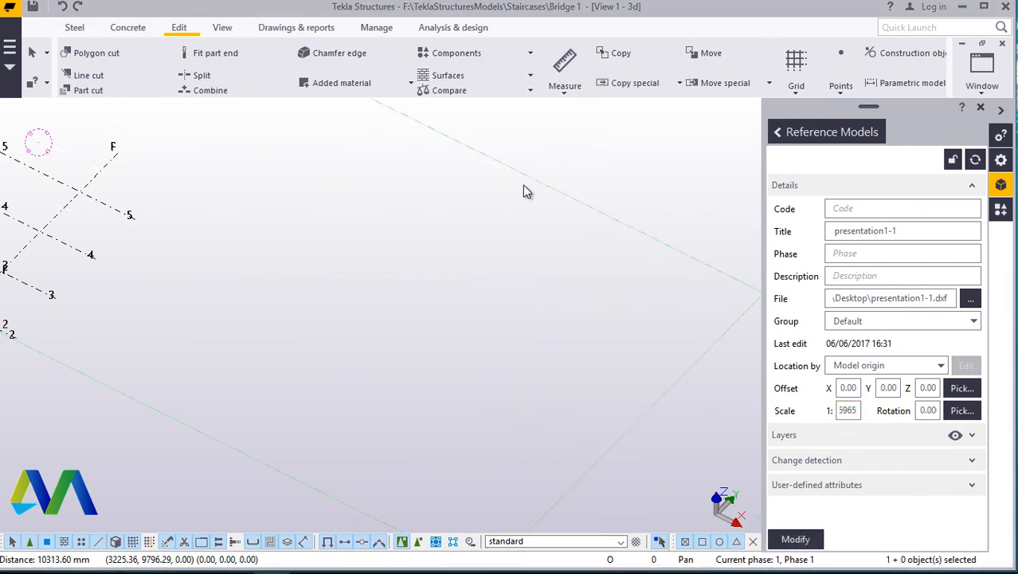
Step: Locate the rescaled plan near the model origin and undo the last scale change
{"action": "scroll", "coordinate": [468, 296], "scroll_direction": "down", "scroll_amount": 10}
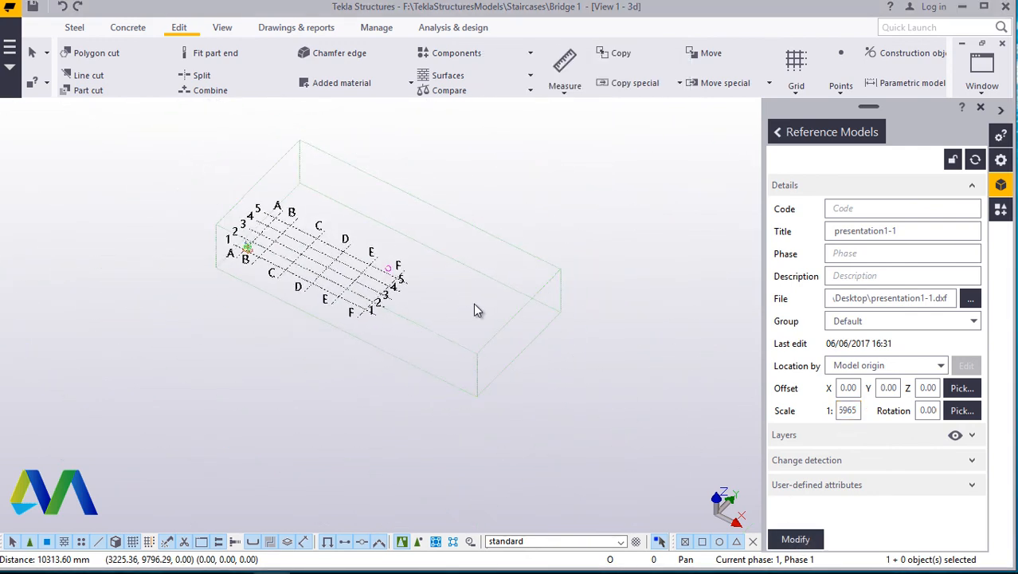
{"action": "scroll", "coordinate": [242, 249], "scroll_direction": "up", "scroll_amount": 10}
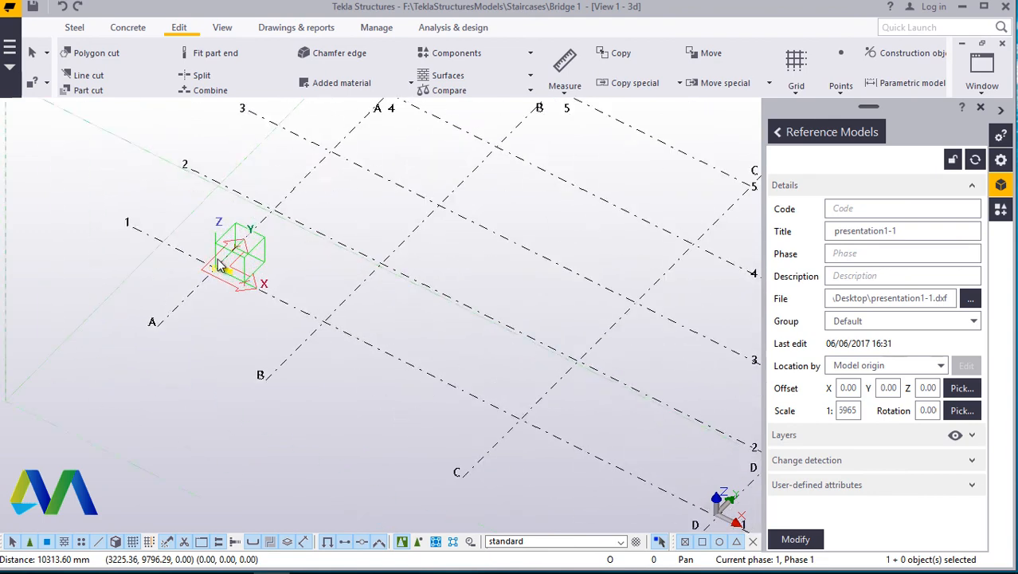
{"action": "scroll", "coordinate": [212, 277], "scroll_direction": "up", "scroll_amount": 10}
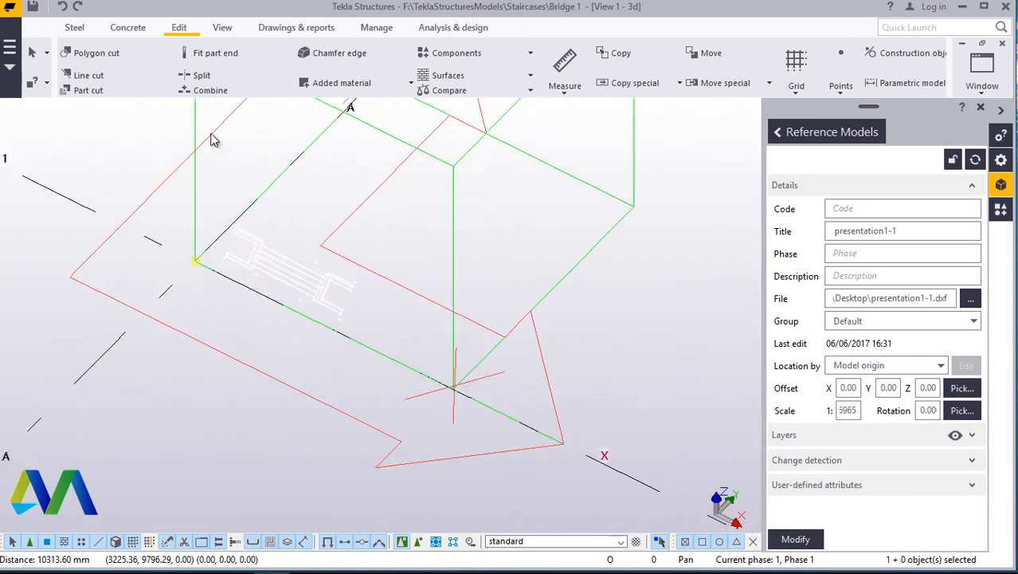
{"action": "left_click", "coordinate": [63, 7]}
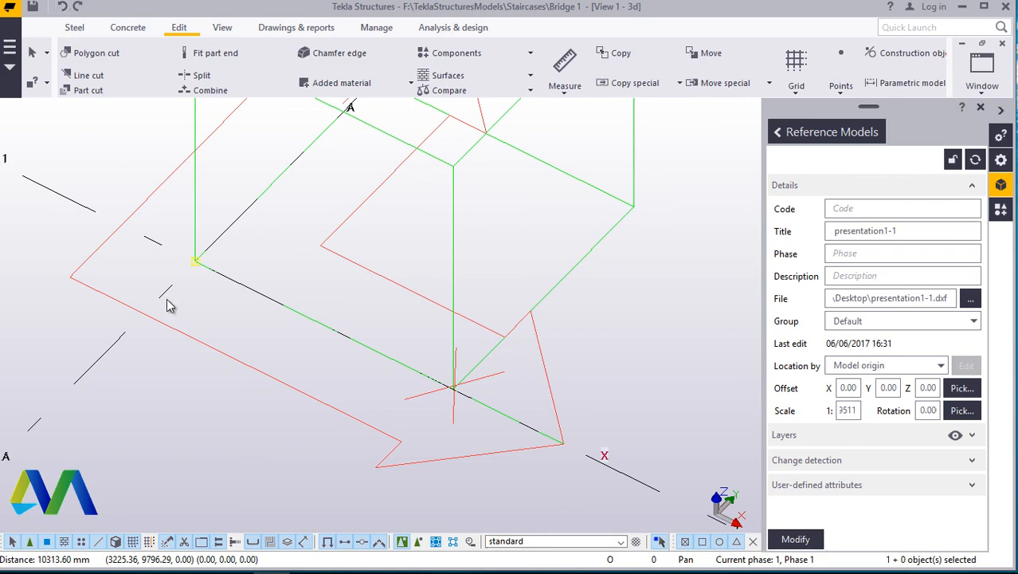
Step: Move the reference model from the crossing of its outer beam line and abutment line to grid intersection B-1, expanding the work area
{"action": "scroll", "coordinate": [170, 300], "scroll_direction": "down", "scroll_amount": 10}
{"action": "scroll", "coordinate": [252, 328], "scroll_direction": "down", "scroll_amount": 7}
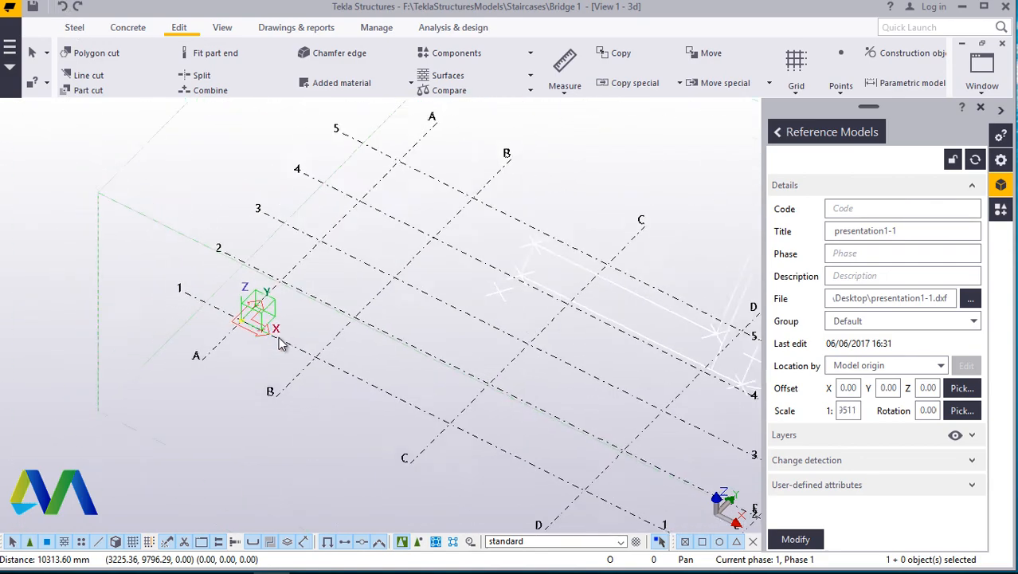
{"action": "scroll", "coordinate": [532, 353], "scroll_direction": "up", "scroll_amount": 5}
{"action": "scroll", "coordinate": [507, 362], "scroll_direction": "up", "scroll_amount": 5}
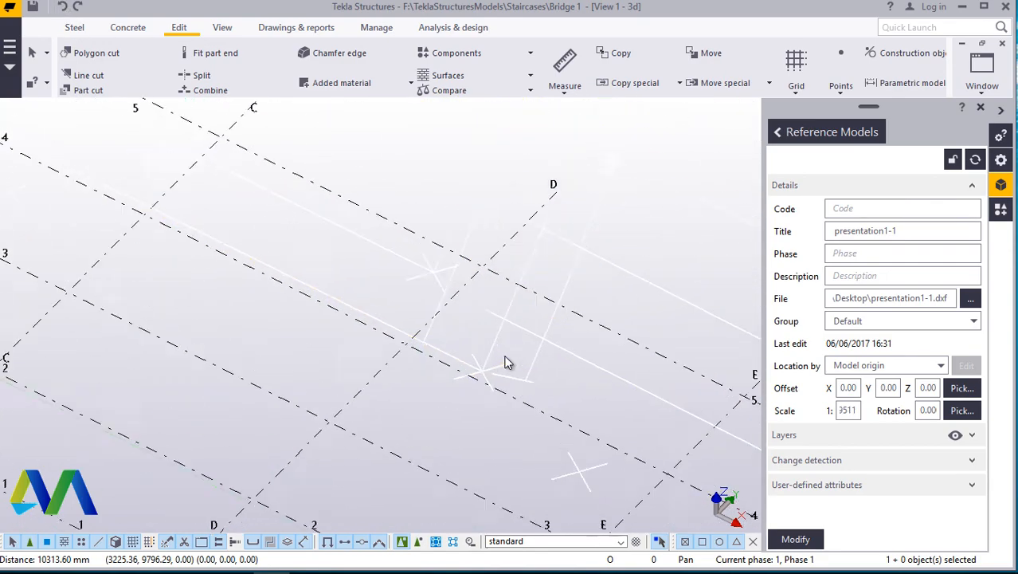
{"action": "scroll", "coordinate": [391, 366], "scroll_direction": "down", "scroll_amount": 6}
{"action": "scroll", "coordinate": [338, 373], "scroll_direction": "down", "scroll_amount": 4}
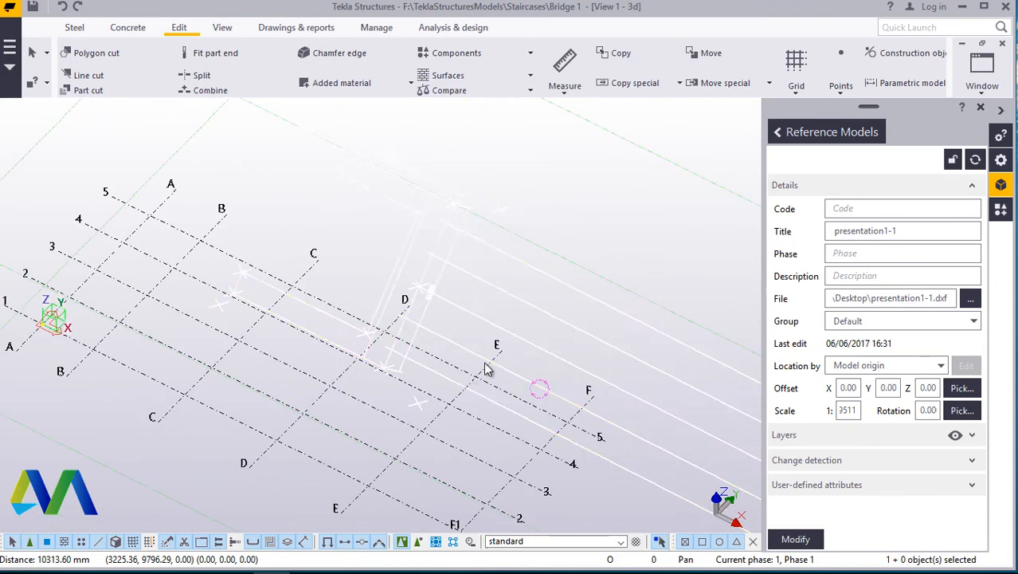
{"action": "scroll", "coordinate": [500, 331], "scroll_direction": "up", "scroll_amount": 7}
{"action": "scroll", "coordinate": [370, 317], "scroll_direction": "up", "scroll_amount": 4}
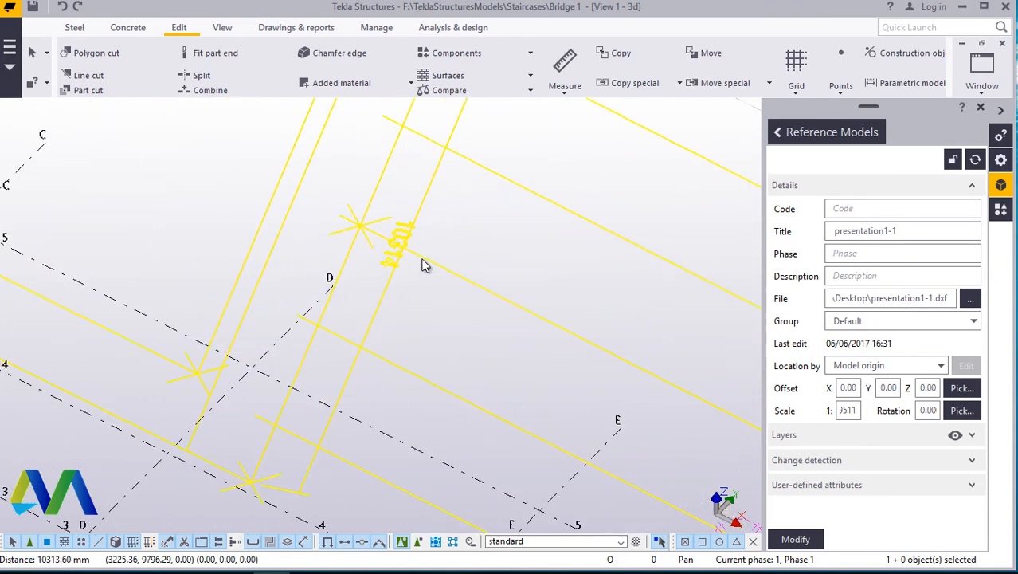
{"action": "scroll", "coordinate": [414, 274], "scroll_direction": "down", "scroll_amount": 3}
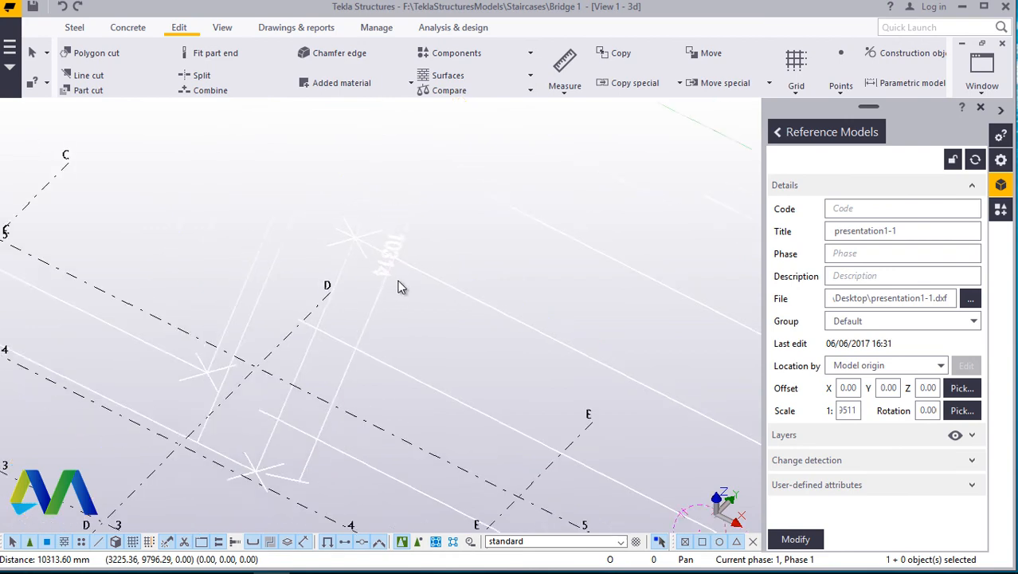
{"action": "right_click", "coordinate": [446, 255]}
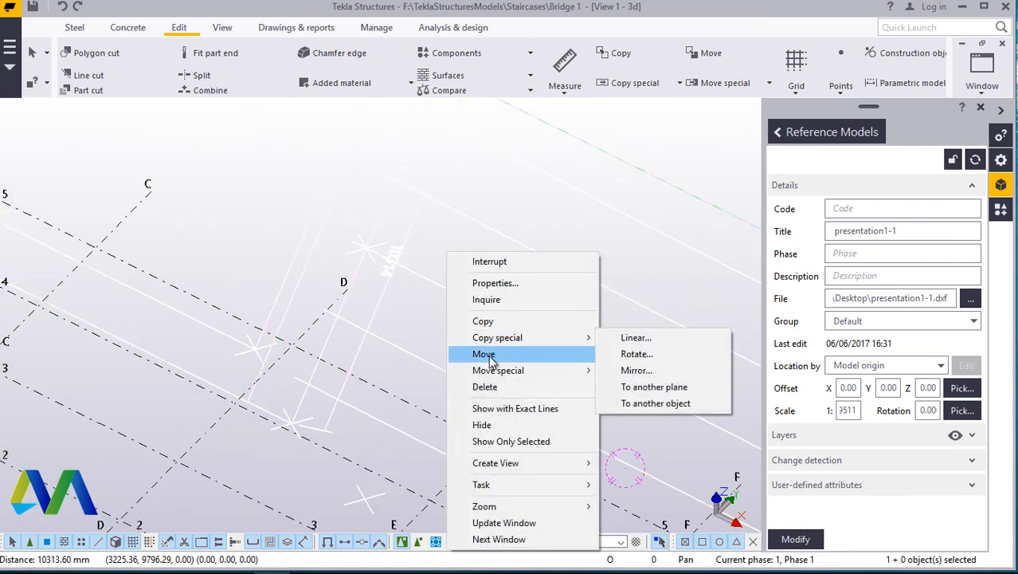
{"action": "left_click", "coordinate": [486, 353]}
{"action": "scroll", "coordinate": [281, 427], "scroll_direction": "up", "scroll_amount": 3}
{"action": "scroll", "coordinate": [350, 390], "scroll_direction": "down", "scroll_amount": 1}
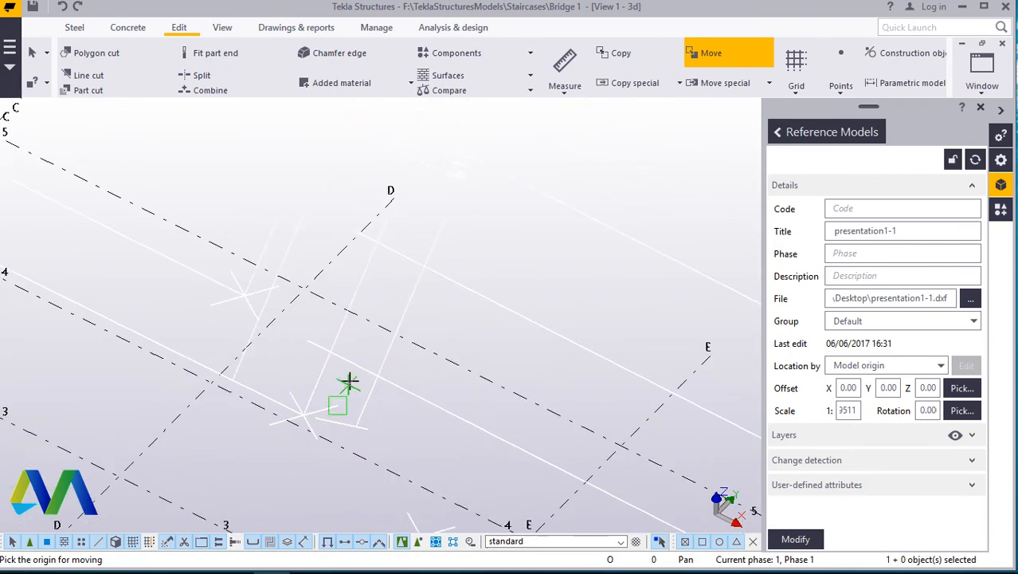
{"action": "left_click", "coordinate": [330, 352]}
{"action": "scroll", "coordinate": [358, 319], "scroll_direction": "down", "scroll_amount": 5}
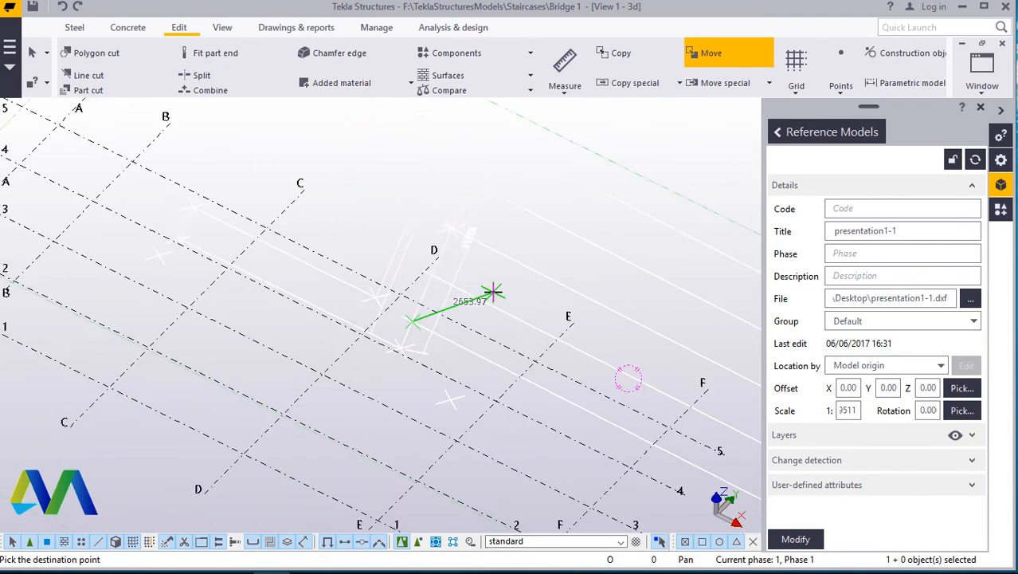
{"action": "left_click", "coordinate": [219, 310]}
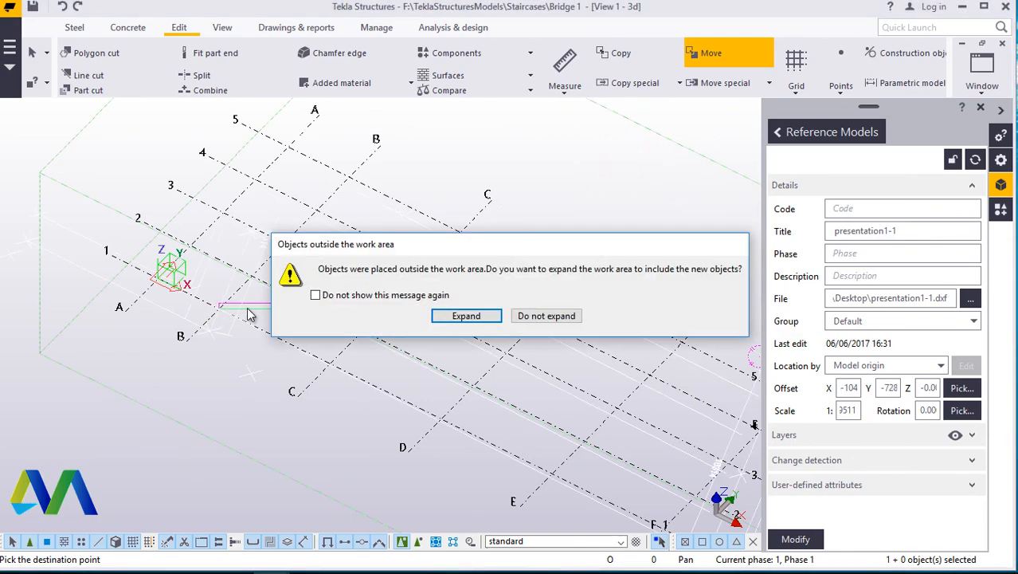
{"action": "left_click", "coordinate": [460, 319]}
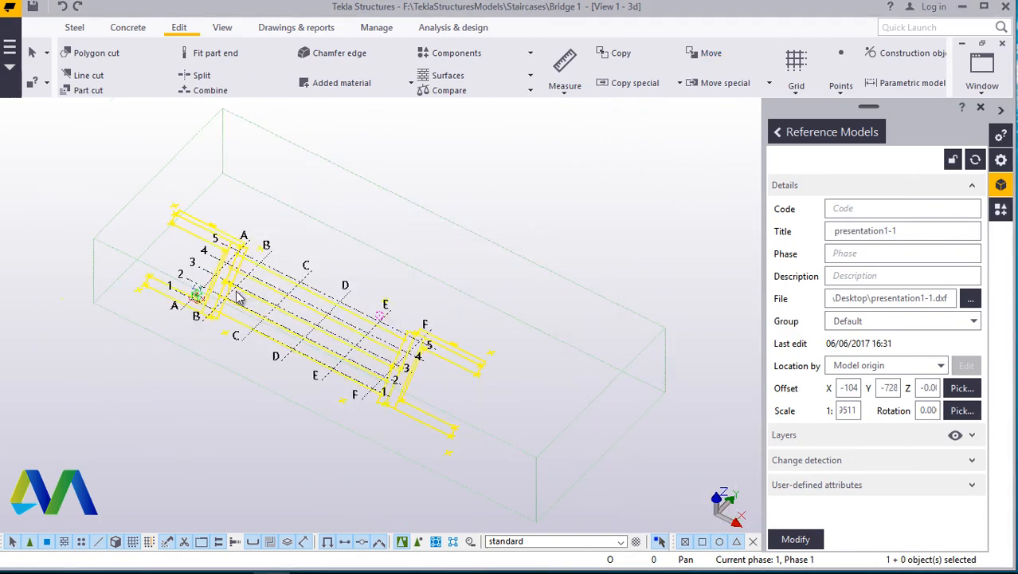
Step: Examine how the moved plan's beam and abutment lines align with the grid, from gridline B to the far abutment at gridline F
{"action": "scroll", "coordinate": [193, 302], "scroll_direction": "up", "scroll_amount": 5}
{"action": "scroll", "coordinate": [215, 322], "scroll_direction": "up", "scroll_amount": 5}
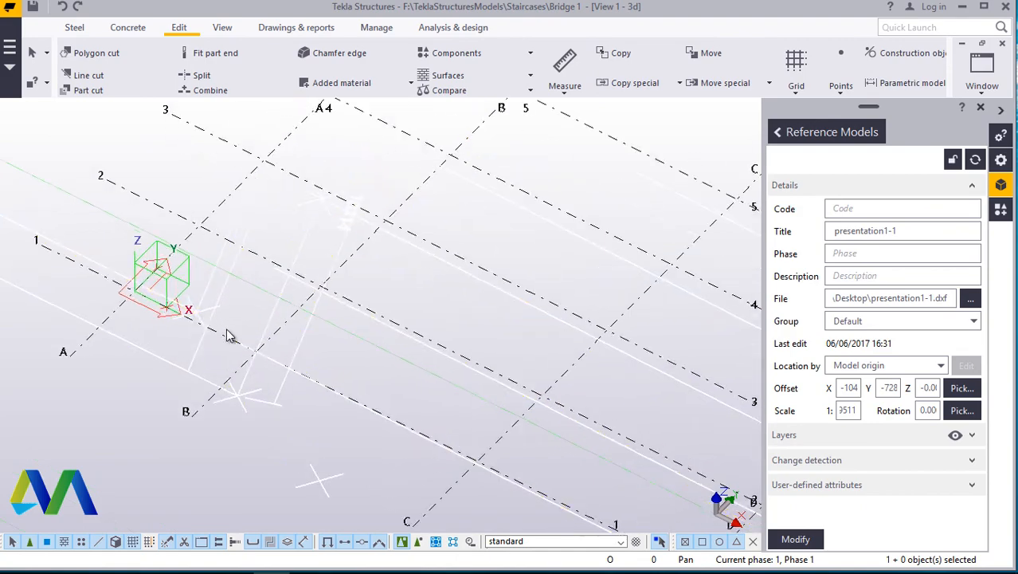
{"action": "scroll", "coordinate": [285, 341], "scroll_direction": "down", "scroll_amount": 10}
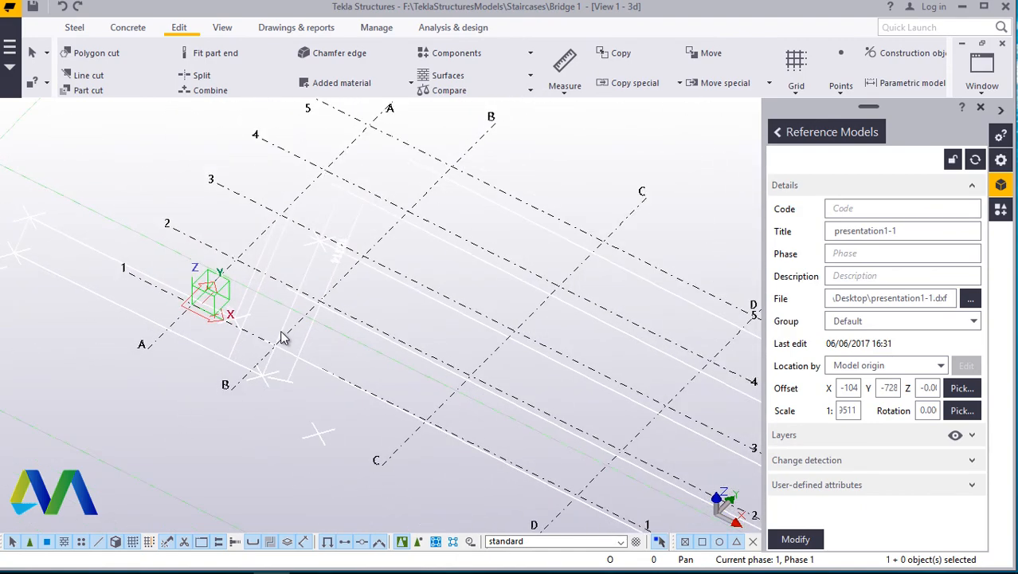
{"action": "scroll", "coordinate": [654, 411], "scroll_direction": "up", "scroll_amount": 2}
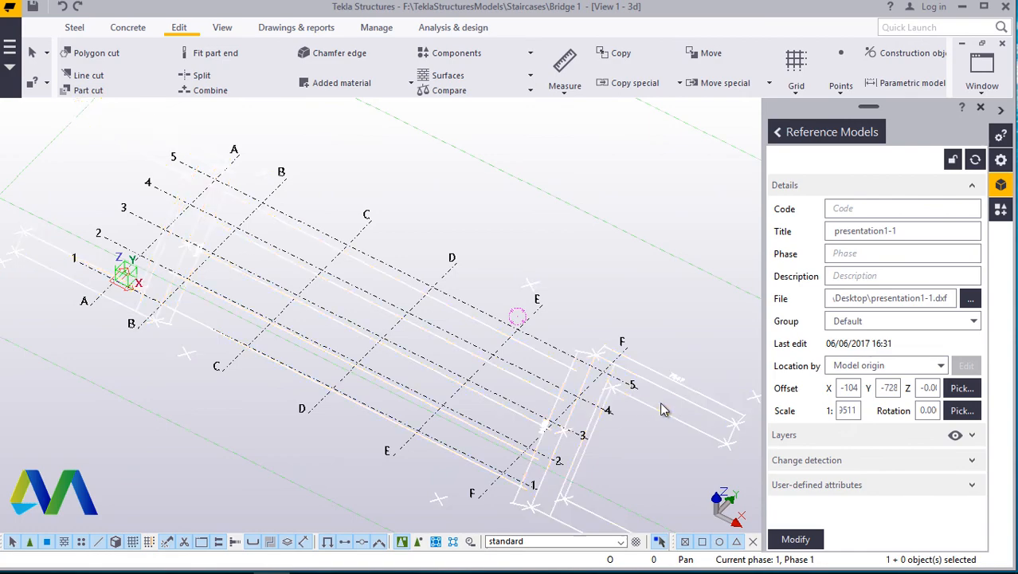
{"action": "scroll", "coordinate": [546, 422], "scroll_direction": "up", "scroll_amount": 3}
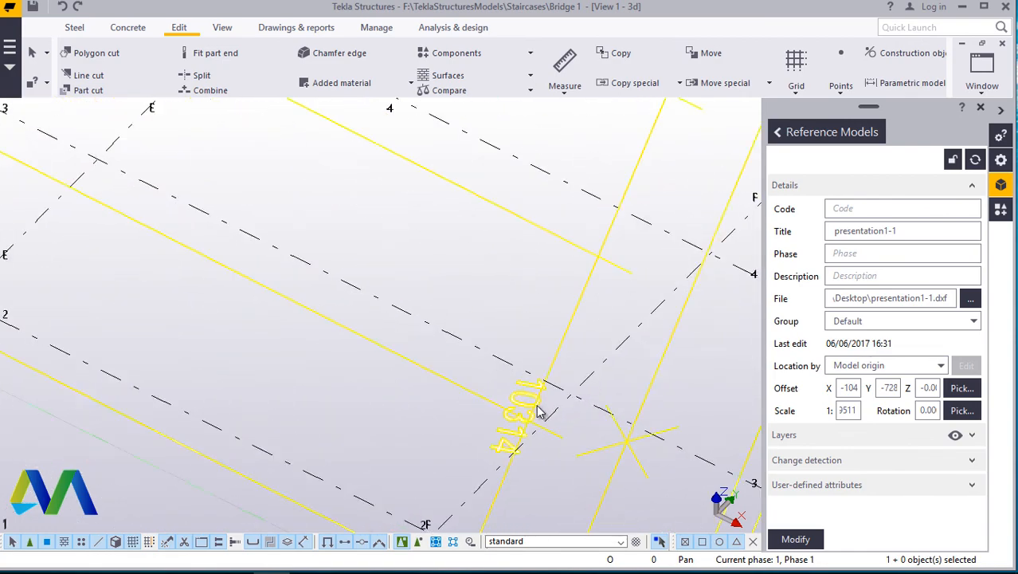
{"action": "scroll", "coordinate": [537, 405], "scroll_direction": "up", "scroll_amount": 2}
{"action": "scroll", "coordinate": [530, 394], "scroll_direction": "down", "scroll_amount": 5}
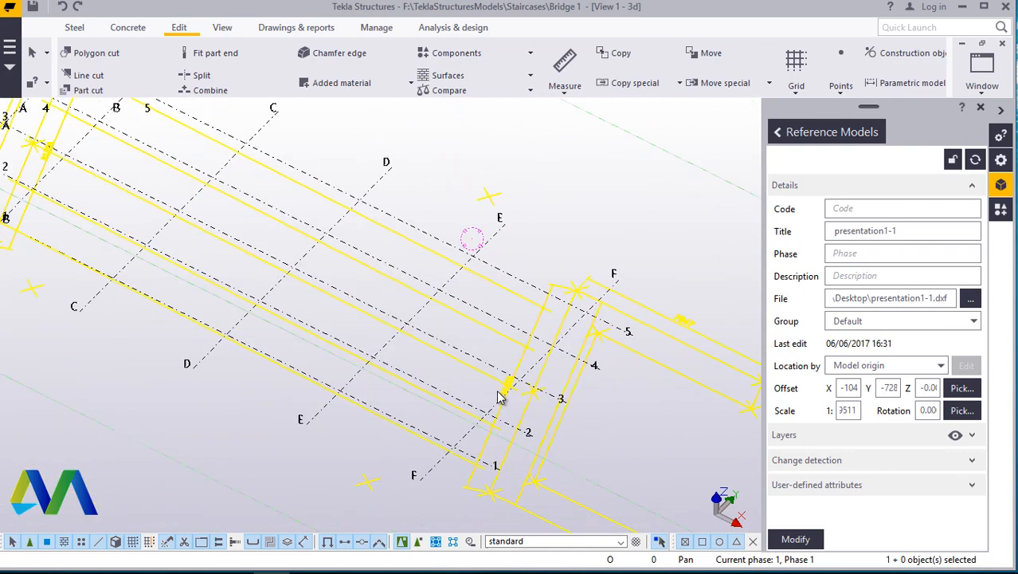
{"action": "scroll", "coordinate": [509, 386], "scroll_direction": "up", "scroll_amount": 2}
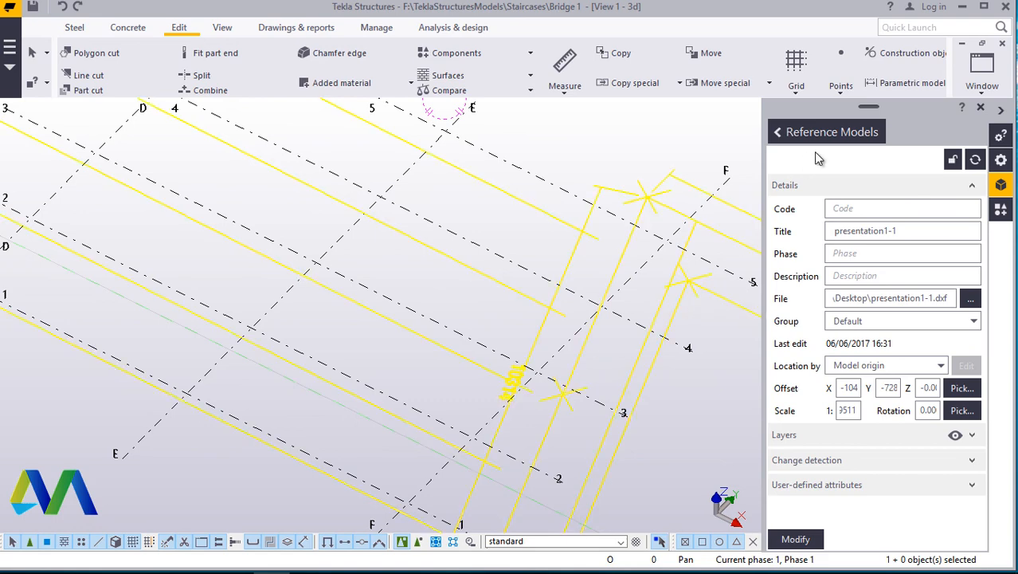
{"action": "left_click", "coordinate": [722, 310]}
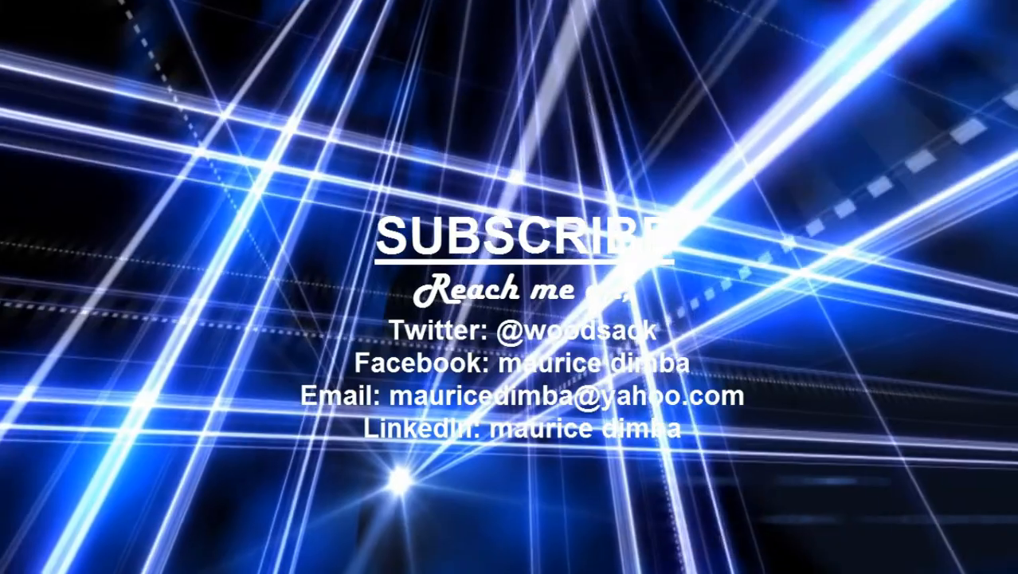